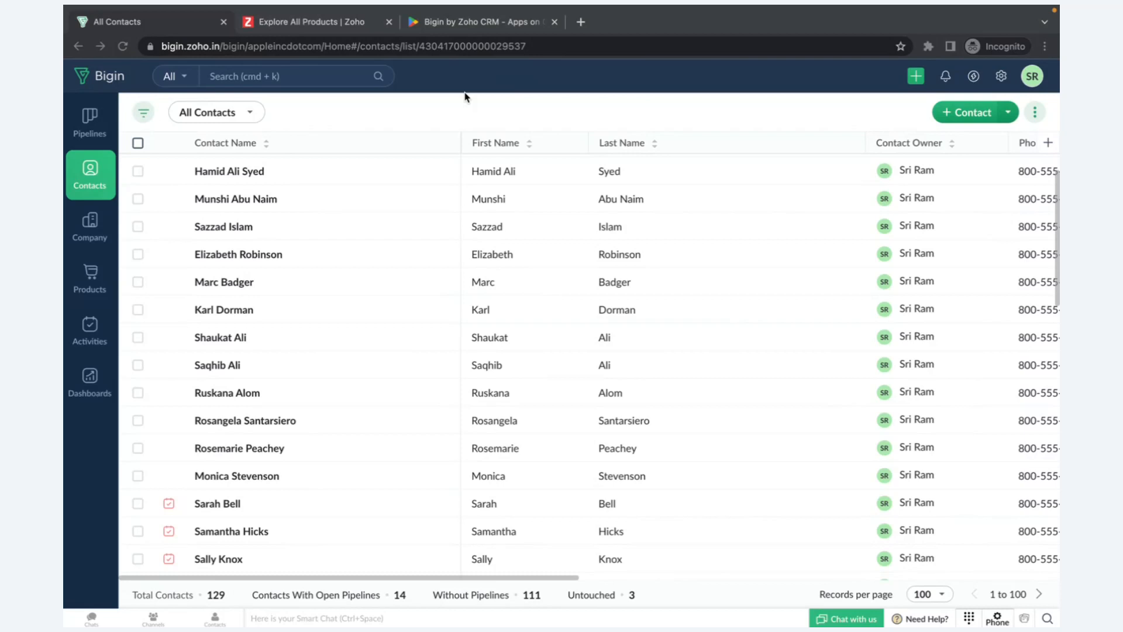
# Open the Pipelines module briefly and return to the Contacts list.
pyautogui.click(92, 123)
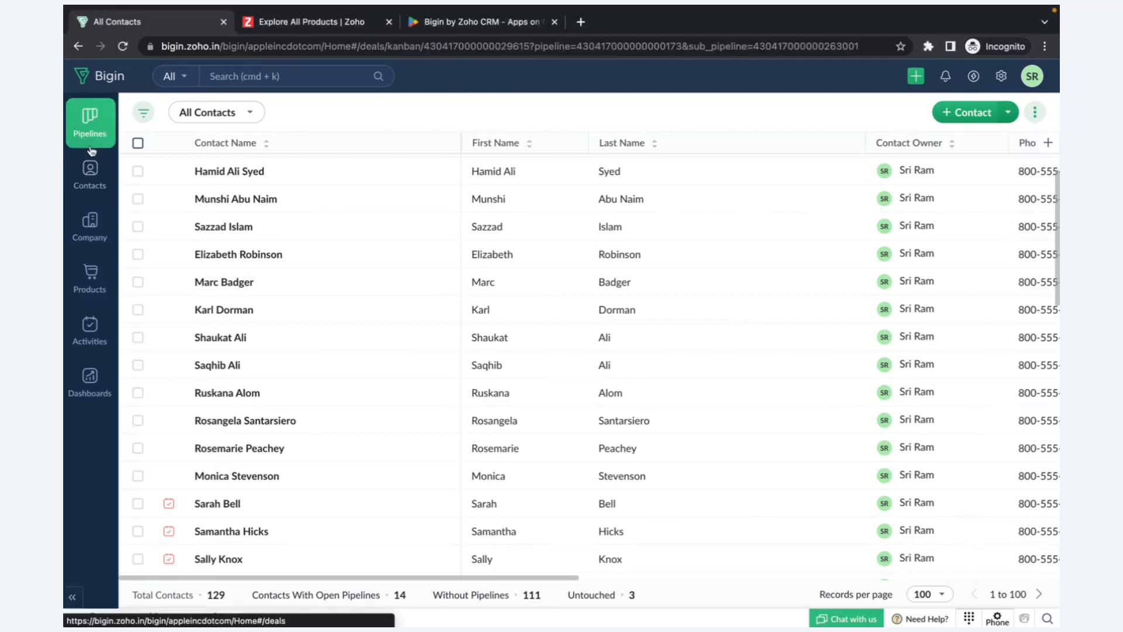
pyautogui.click(91, 172)
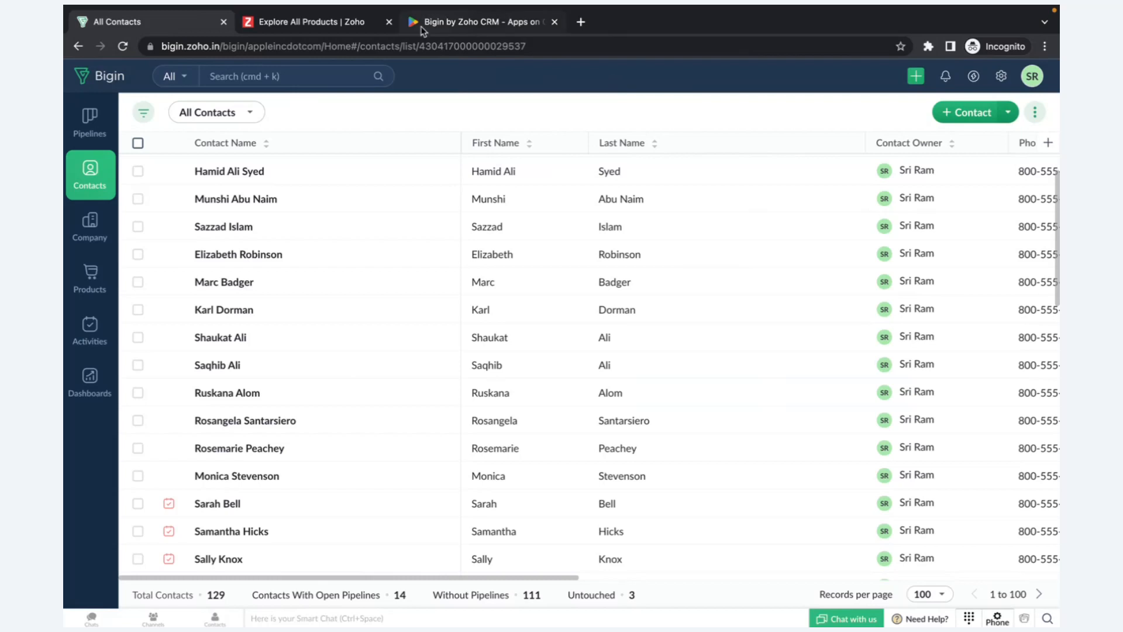
# Switch to the Zoho Explore All Products page and examine the Sales apps, including CRM and Bigin.
pyautogui.click(325, 22)
pyautogui.scroll(1, 666, 187)
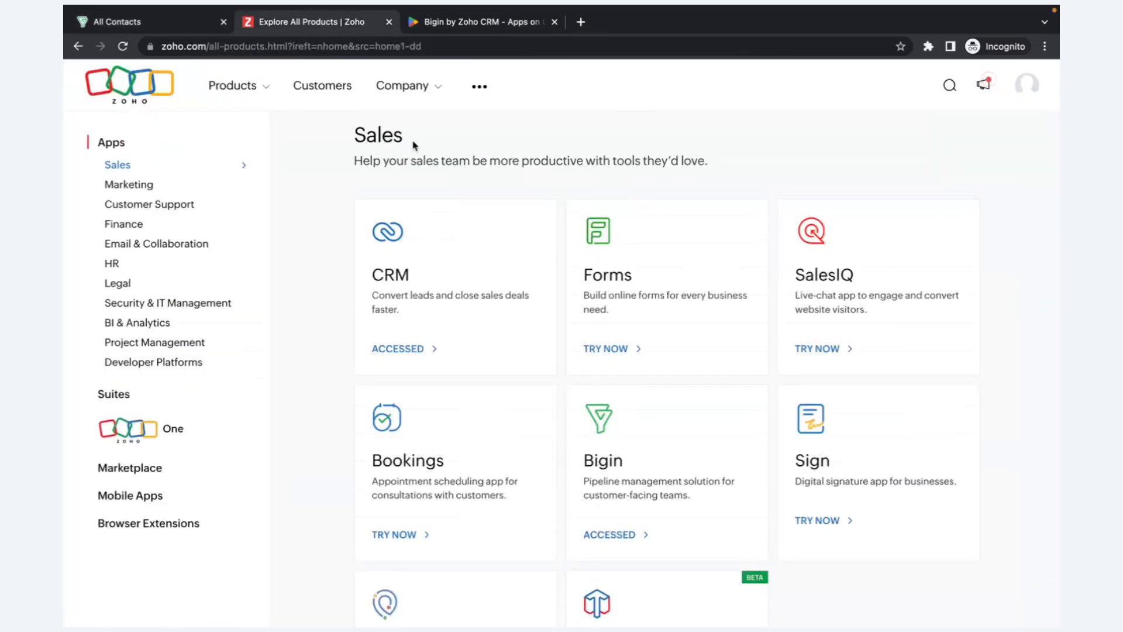
pyautogui.moveTo(414, 143); pyautogui.dragTo(344, 145)
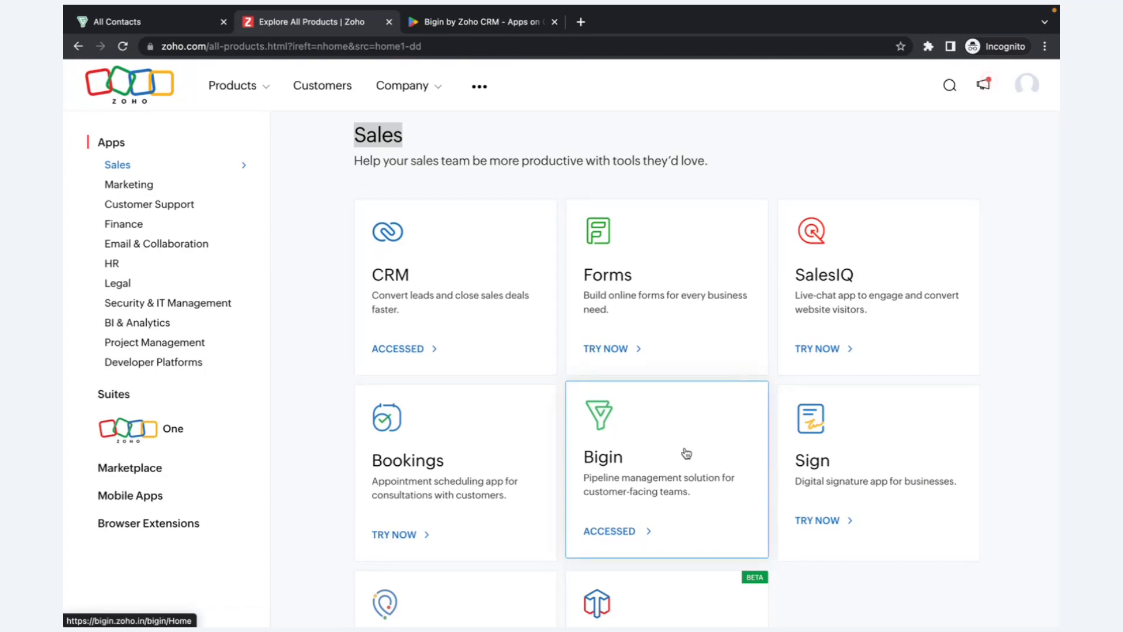
pyautogui.scroll(-1, 687, 453)
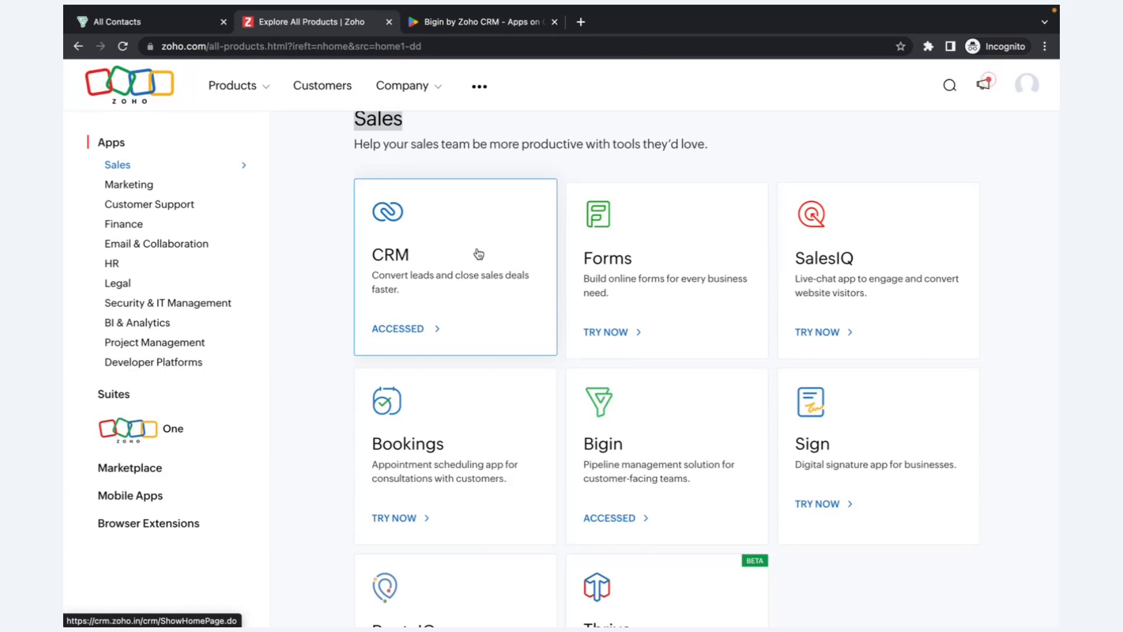
pyautogui.scroll(-1, 479, 253)
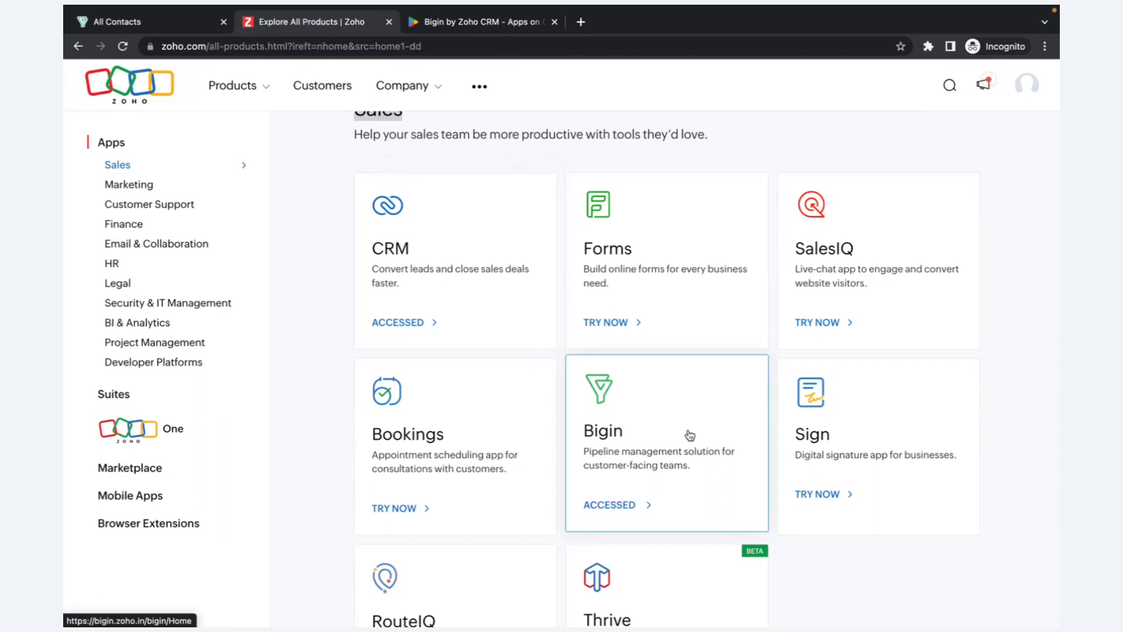
pyautogui.scroll(-1, 693, 404)
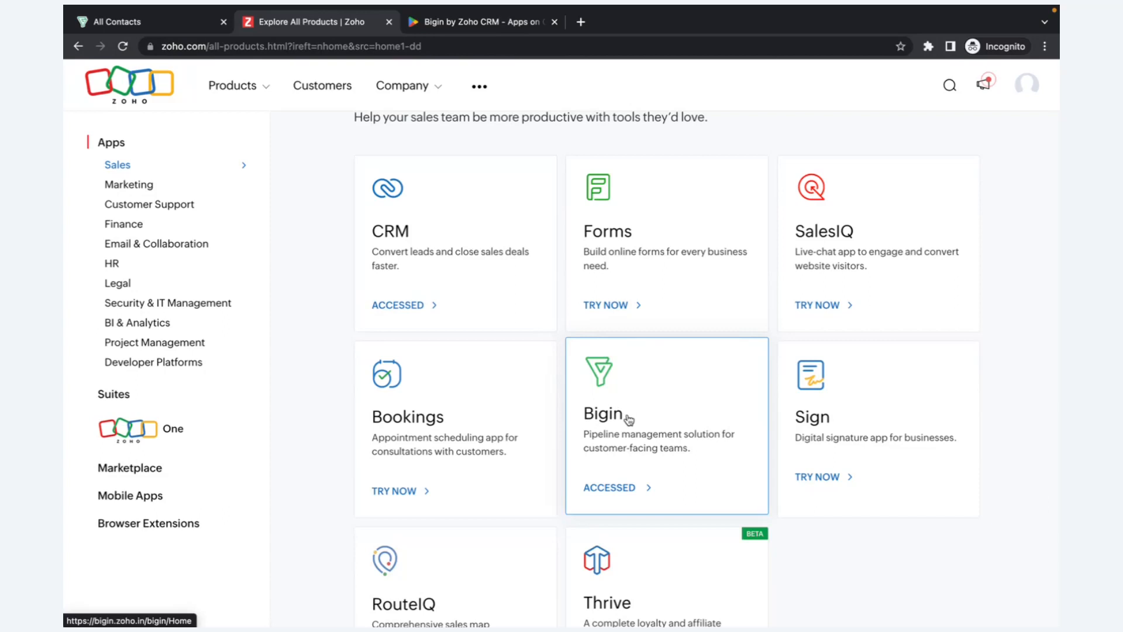
# Search the web for "bigin" in a new browser tab and open the Bigin website.
pyautogui.click(581, 23)
pyautogui.write('bigin')
pyautogui.press('Return')
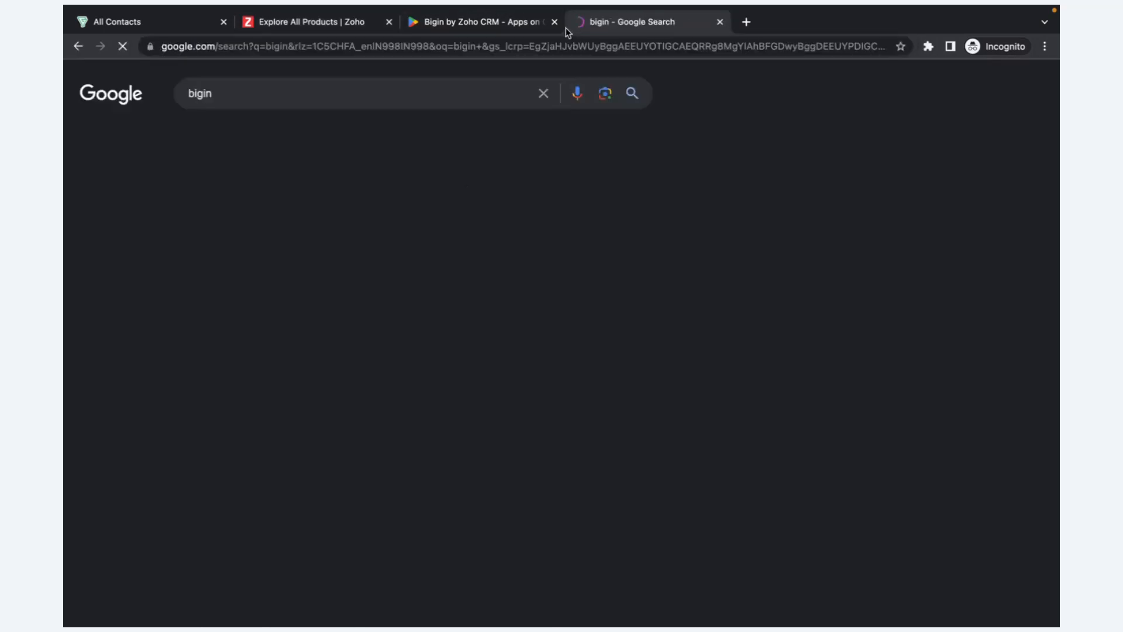
pyautogui.click(314, 217)
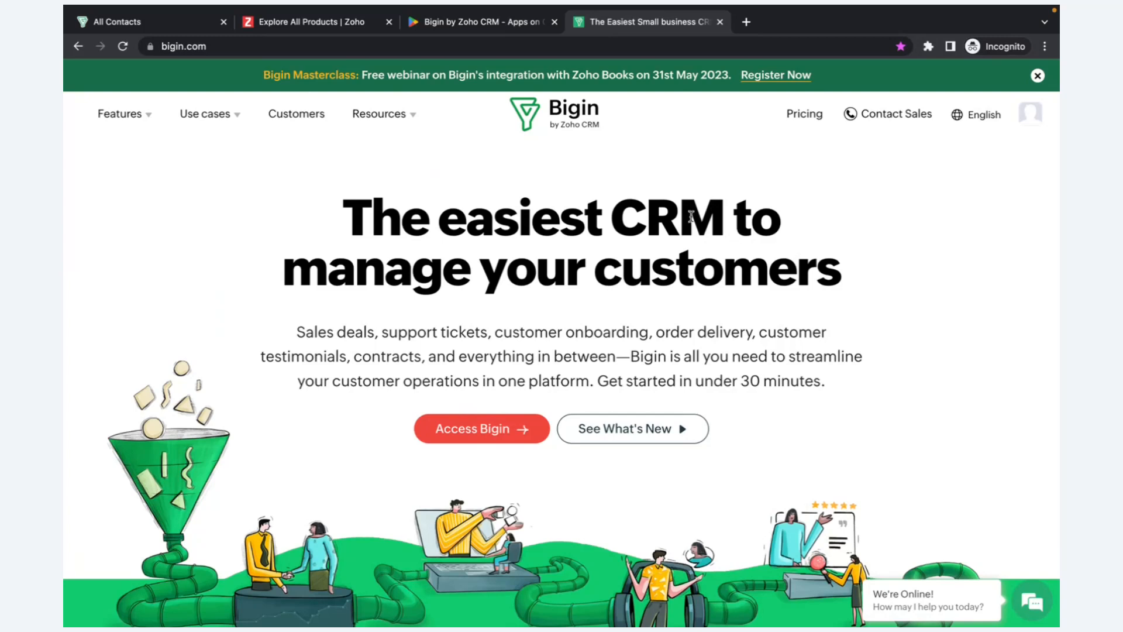
# Return to the Bigin contacts list and look at the global search, closing it without searching.
pyautogui.click(144, 26)
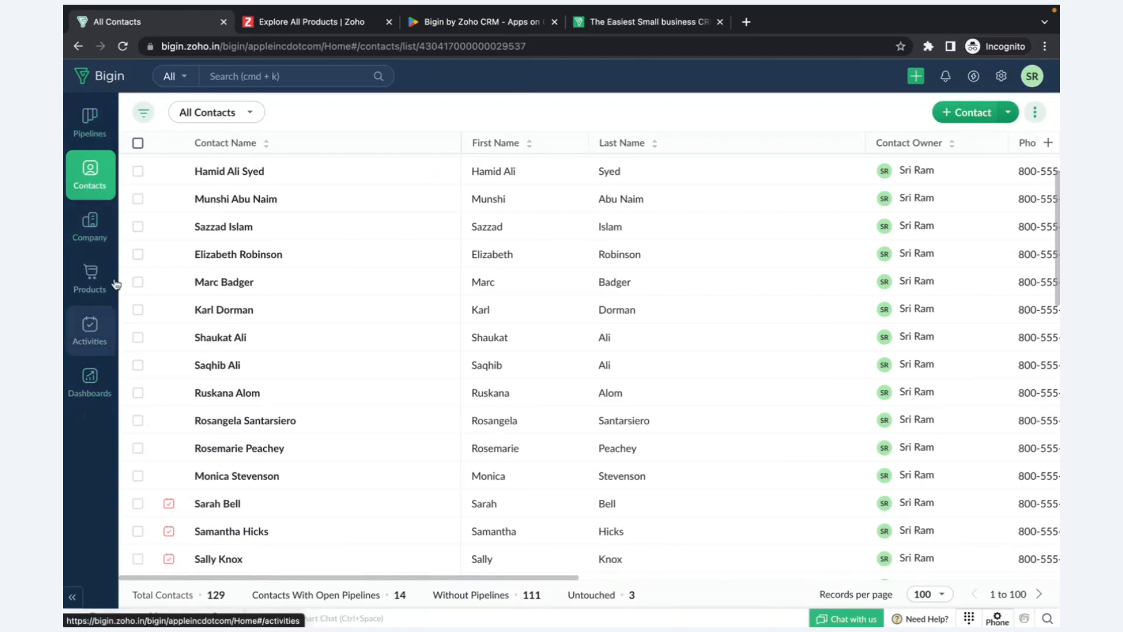
pyautogui.click(264, 76)
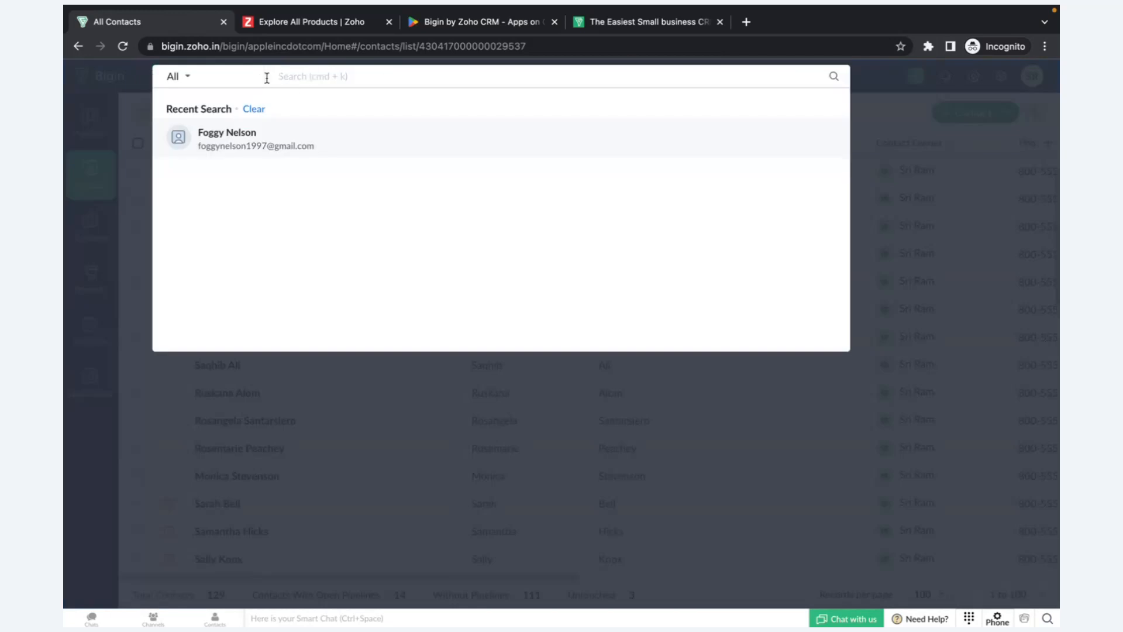
pyautogui.click(932, 97)
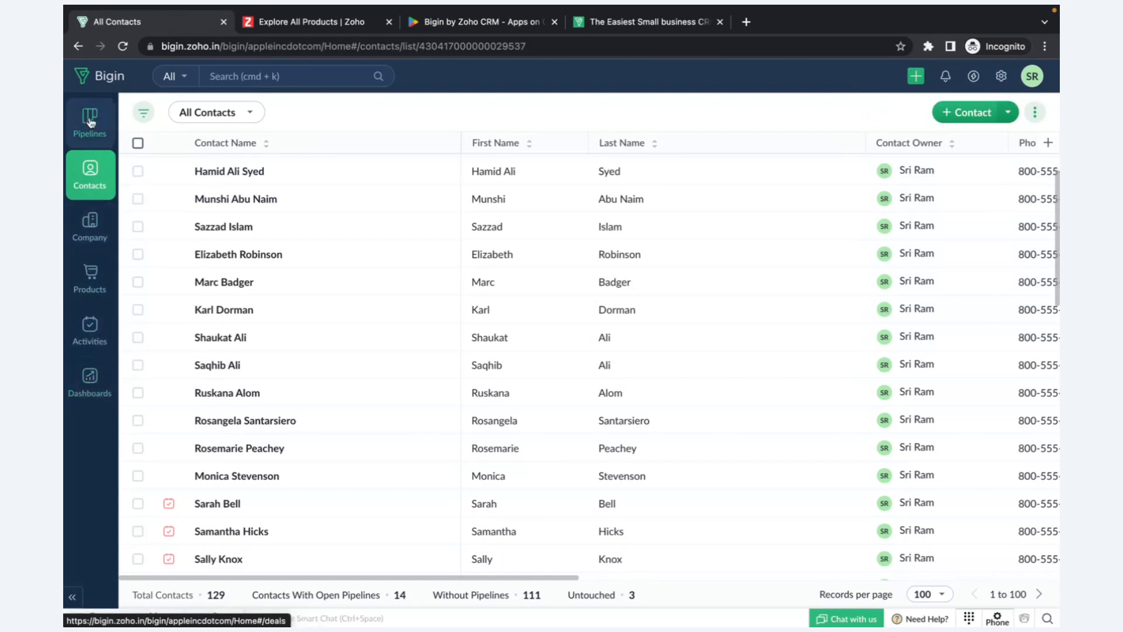
# Open the Products module and review its tags in Manage Tags, closing the tag list when done.
pyautogui.click(88, 288)
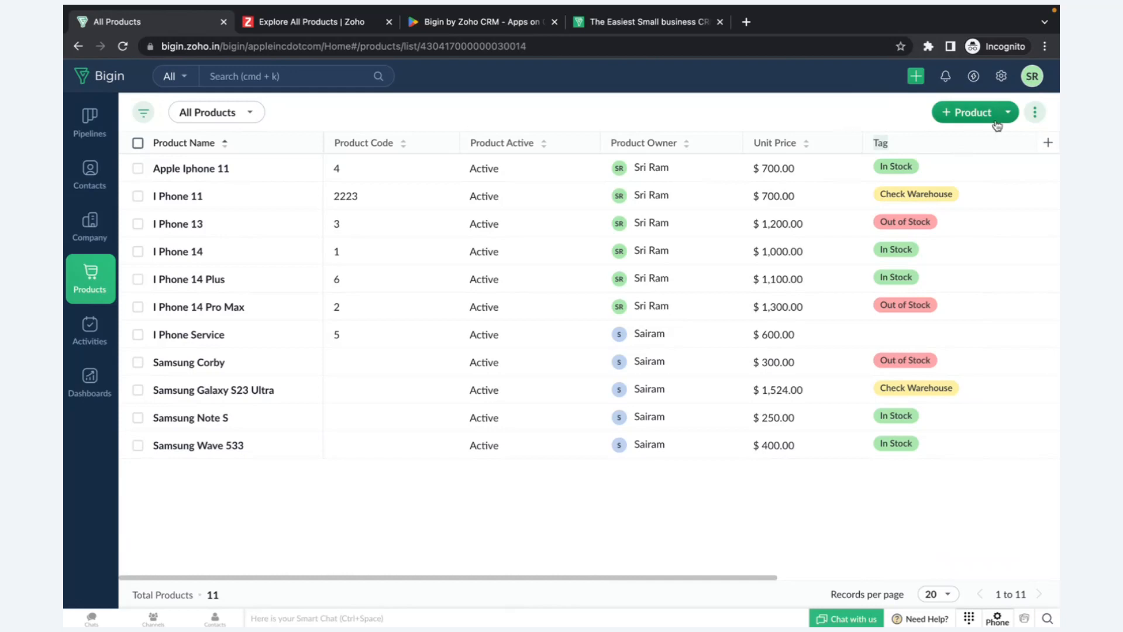
pyautogui.click(1035, 113)
pyautogui.click(999, 156)
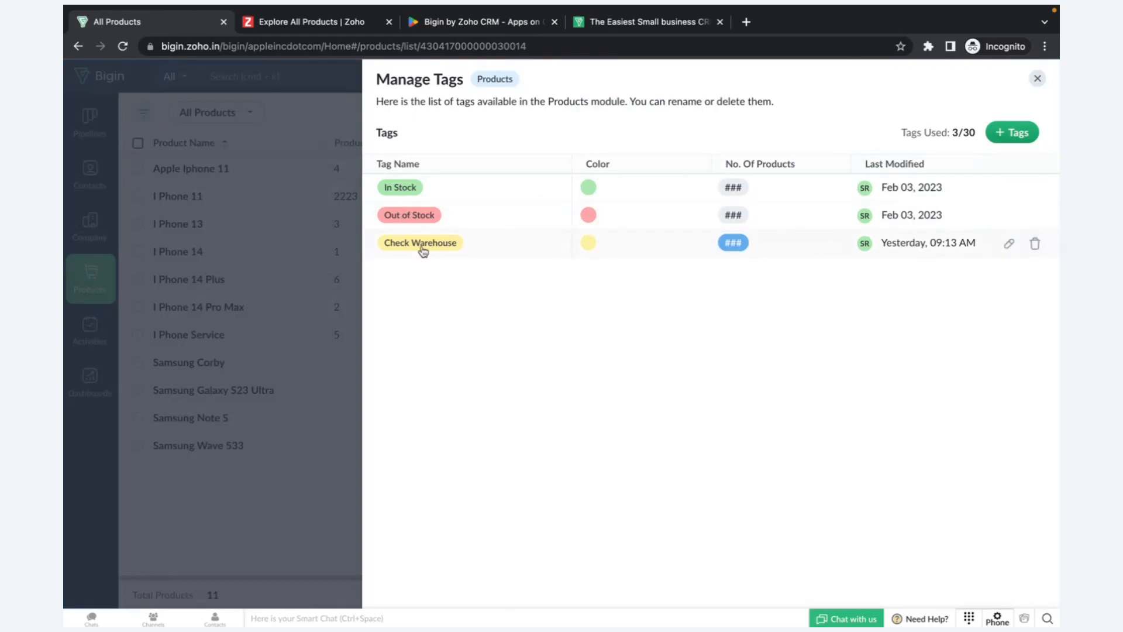
pyautogui.click(1037, 78)
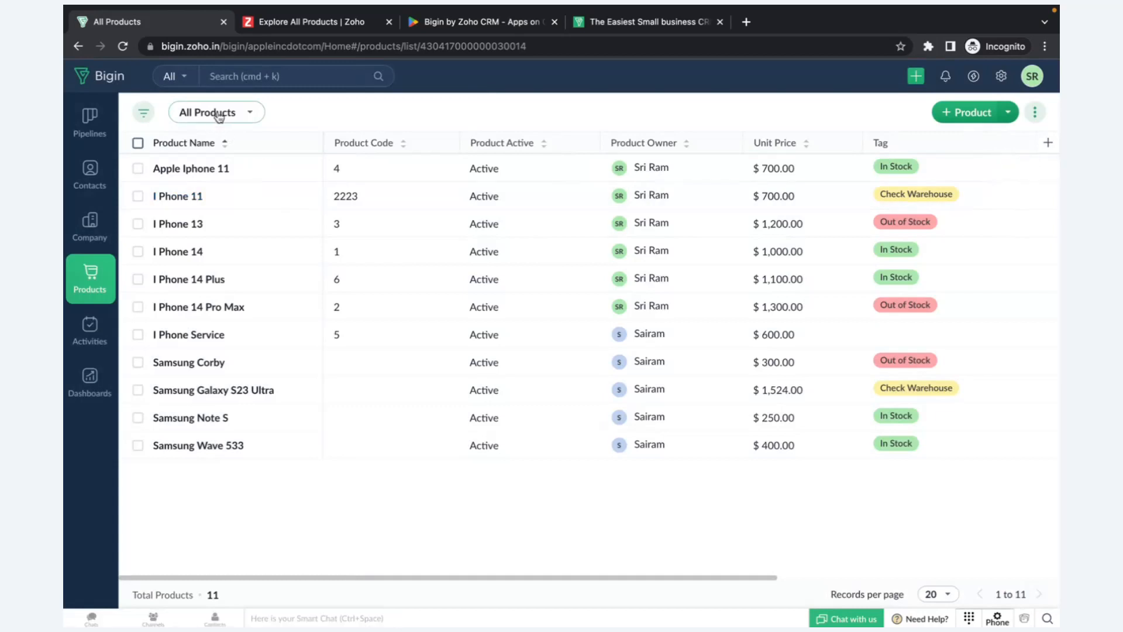
# Examine the Create View form for products, including the criteria property options, and leave it without saving.
pyautogui.click(251, 114)
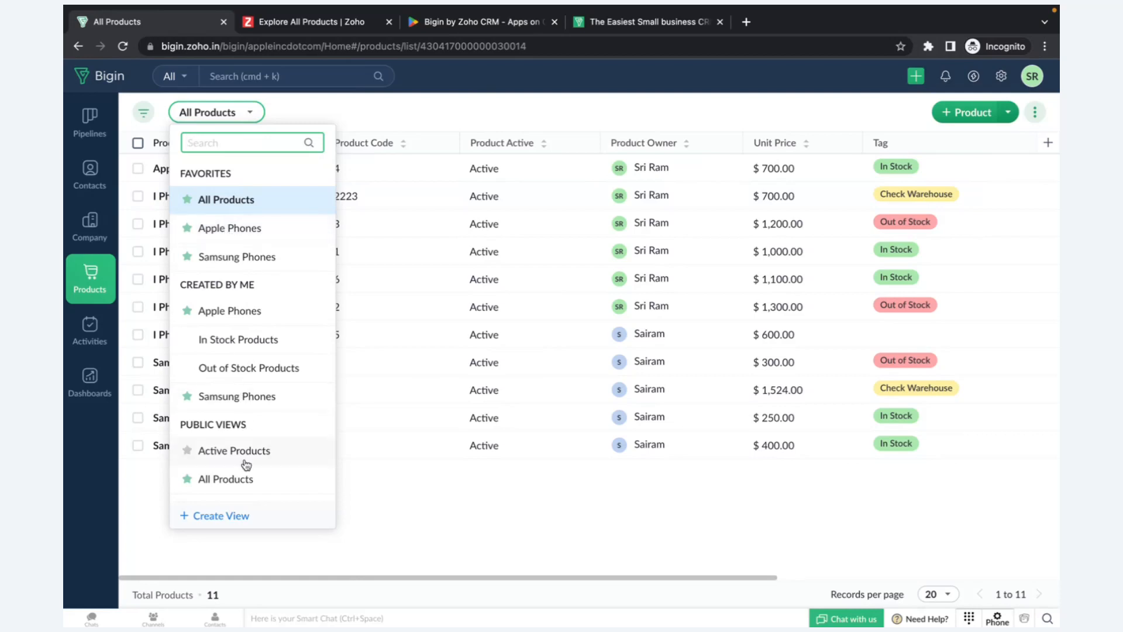
pyautogui.click(216, 516)
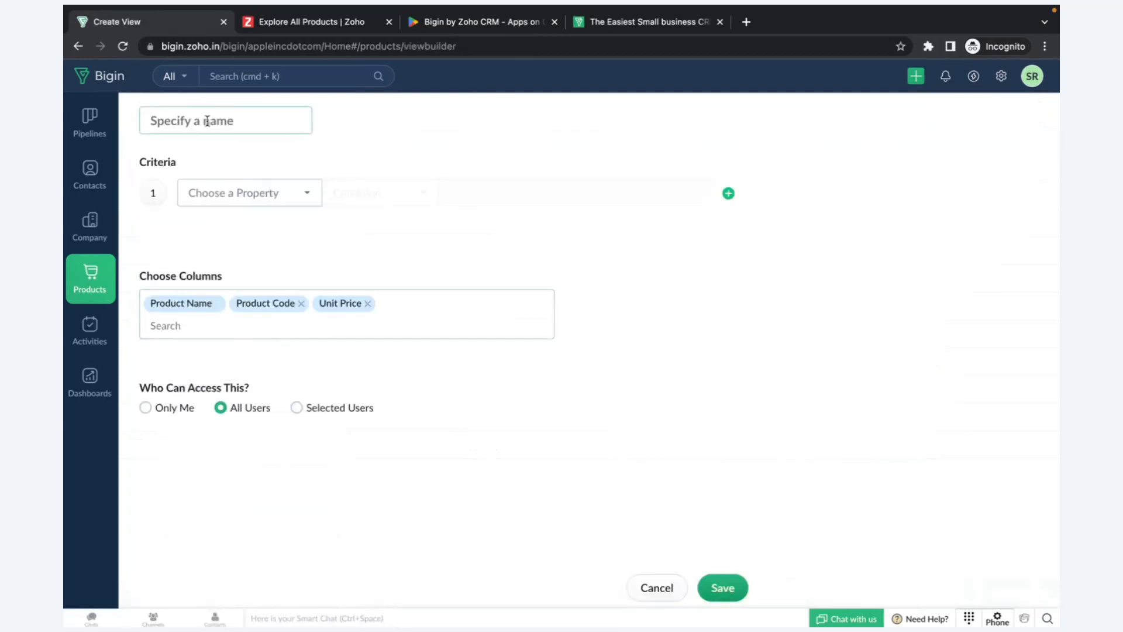
pyautogui.click(218, 193)
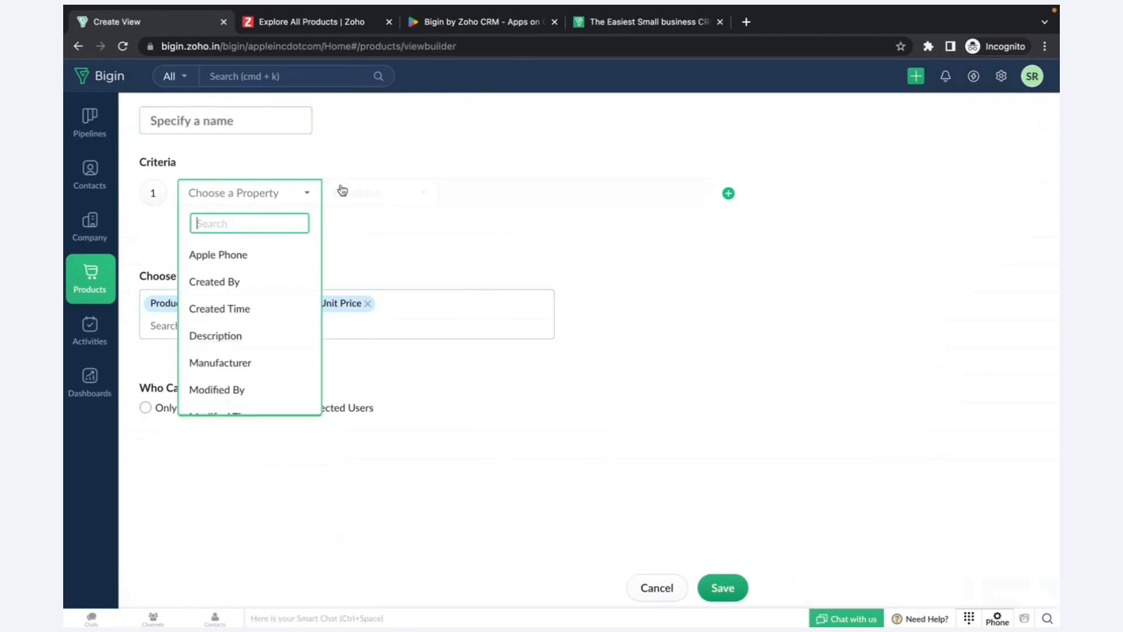
pyautogui.click(624, 240)
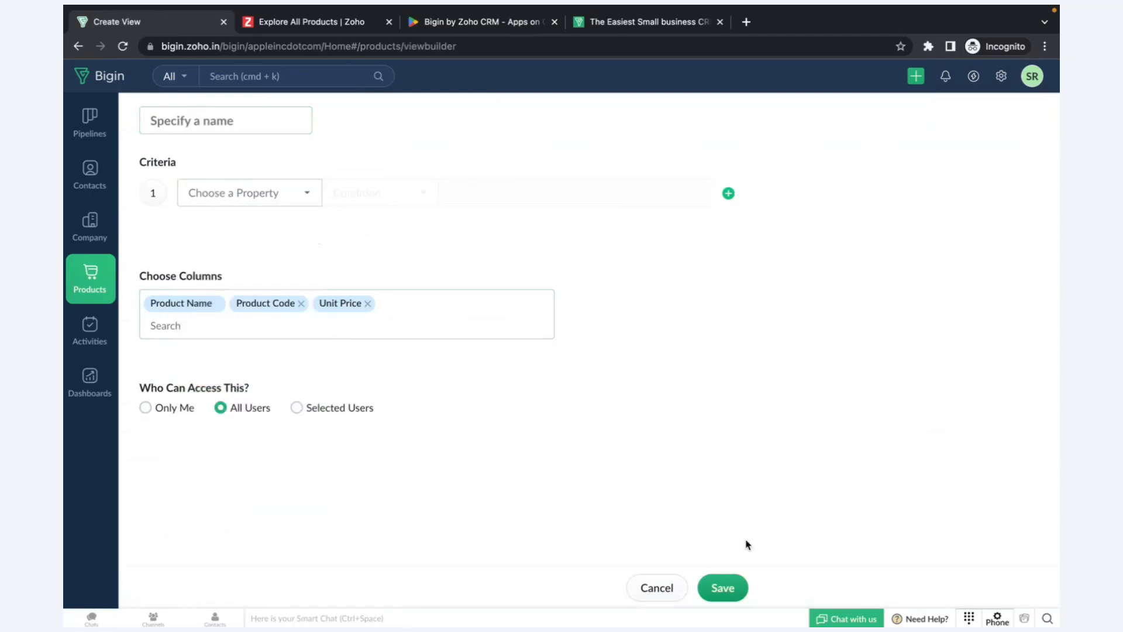
pyautogui.click(674, 591)
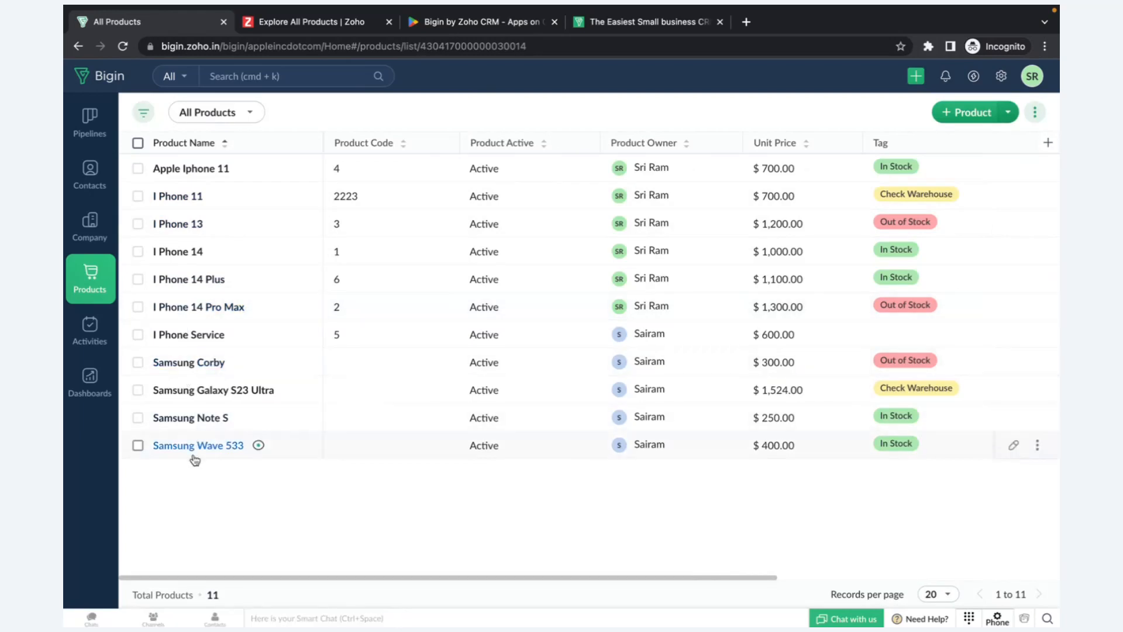
# Compare the Apple Phones and Samsung Phones views of the product list, and return to the All Products view.
pyautogui.click(227, 112)
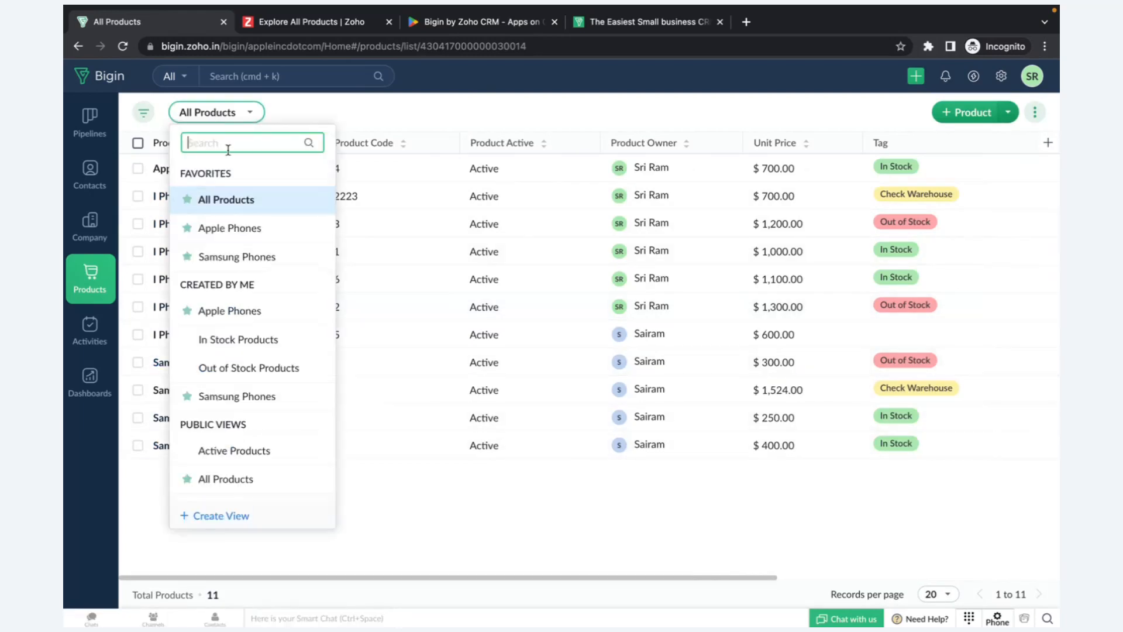
pyautogui.click(230, 229)
pyautogui.click(242, 114)
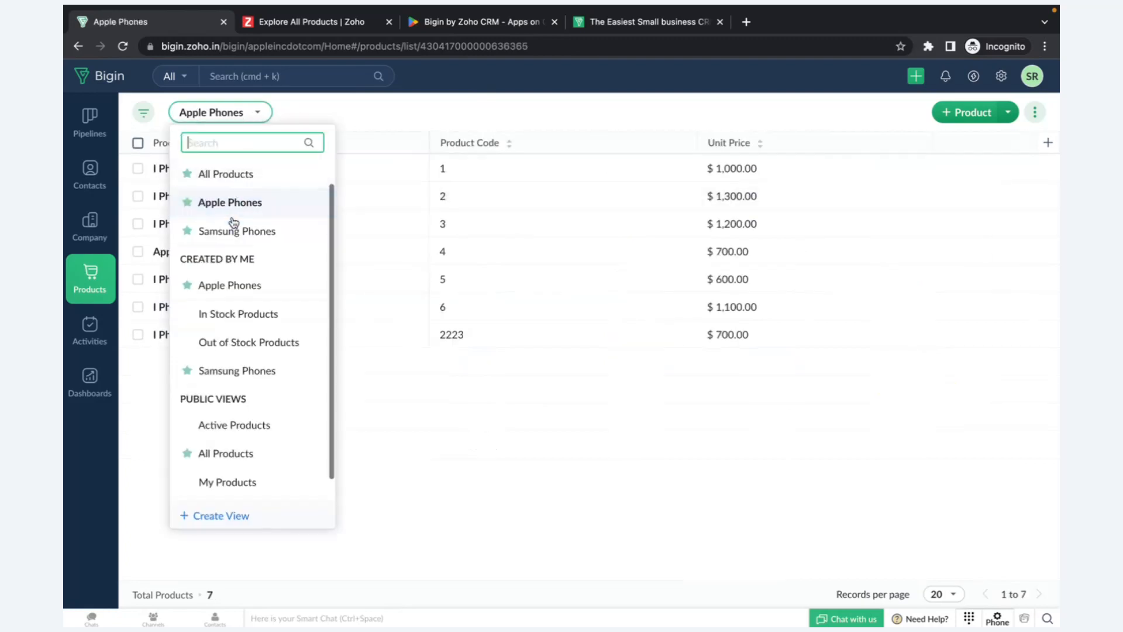
pyautogui.click(232, 233)
pyautogui.click(228, 112)
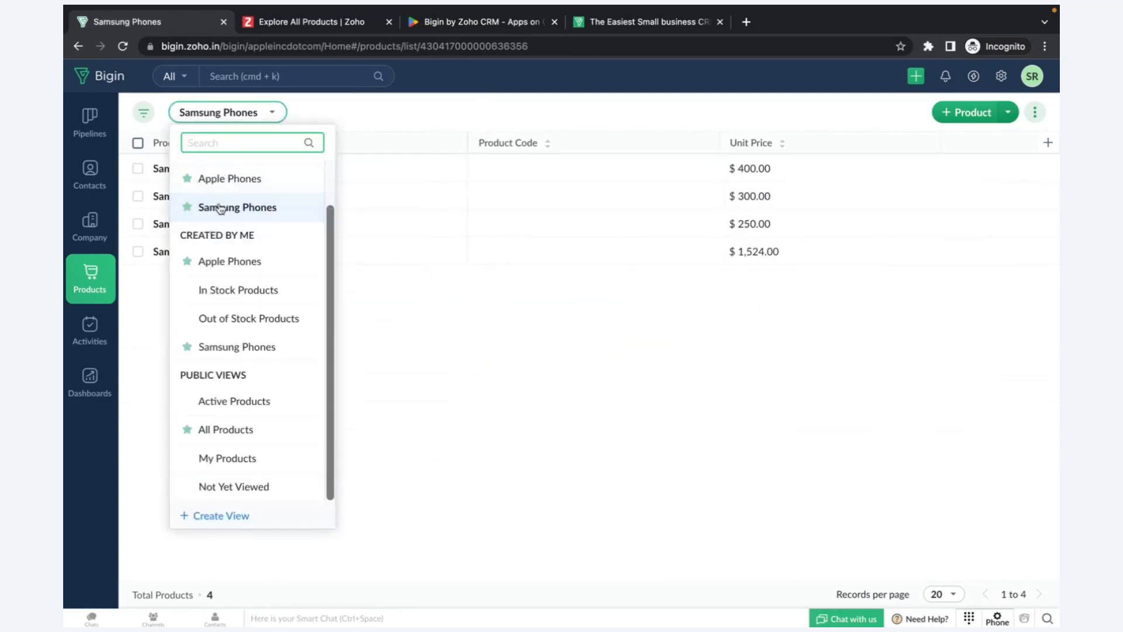
pyautogui.click(216, 179)
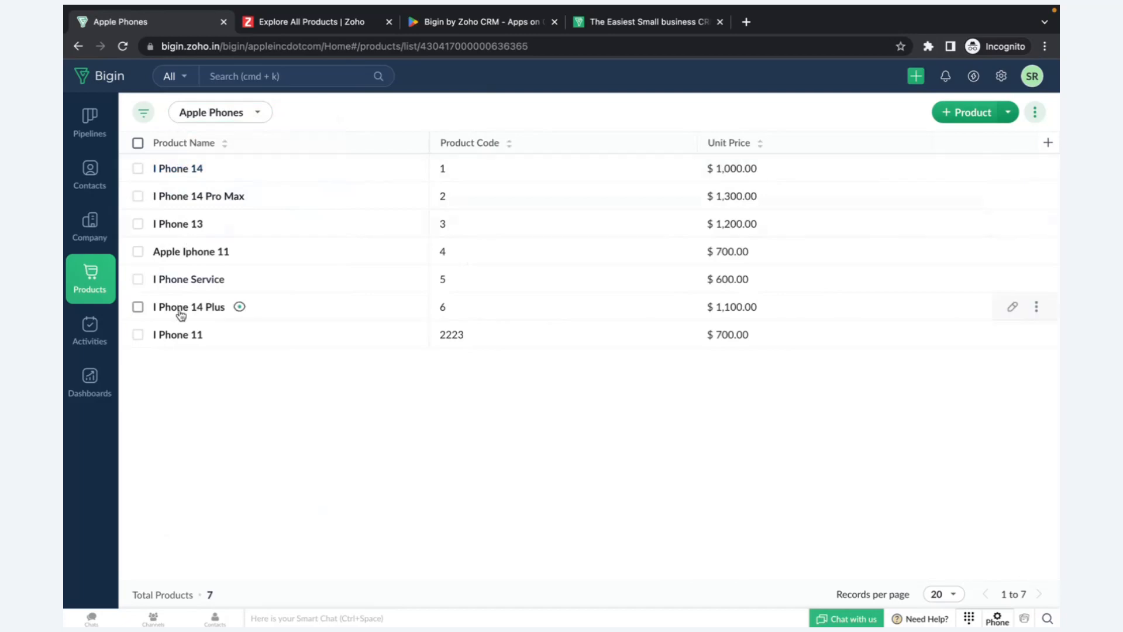
pyautogui.click(228, 112)
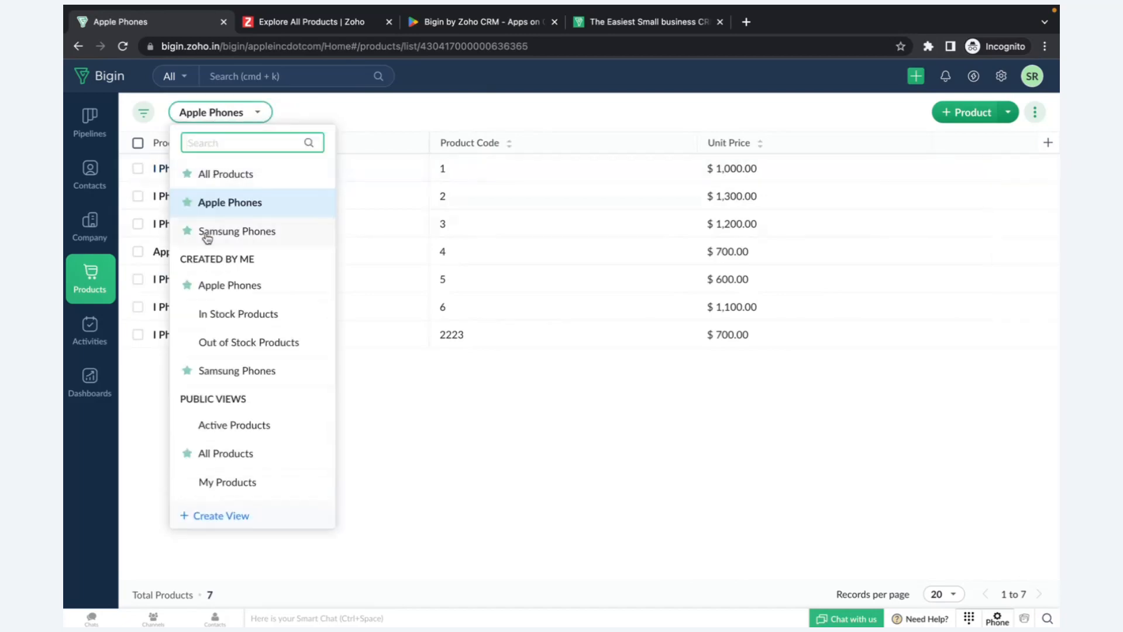
pyautogui.click(207, 233)
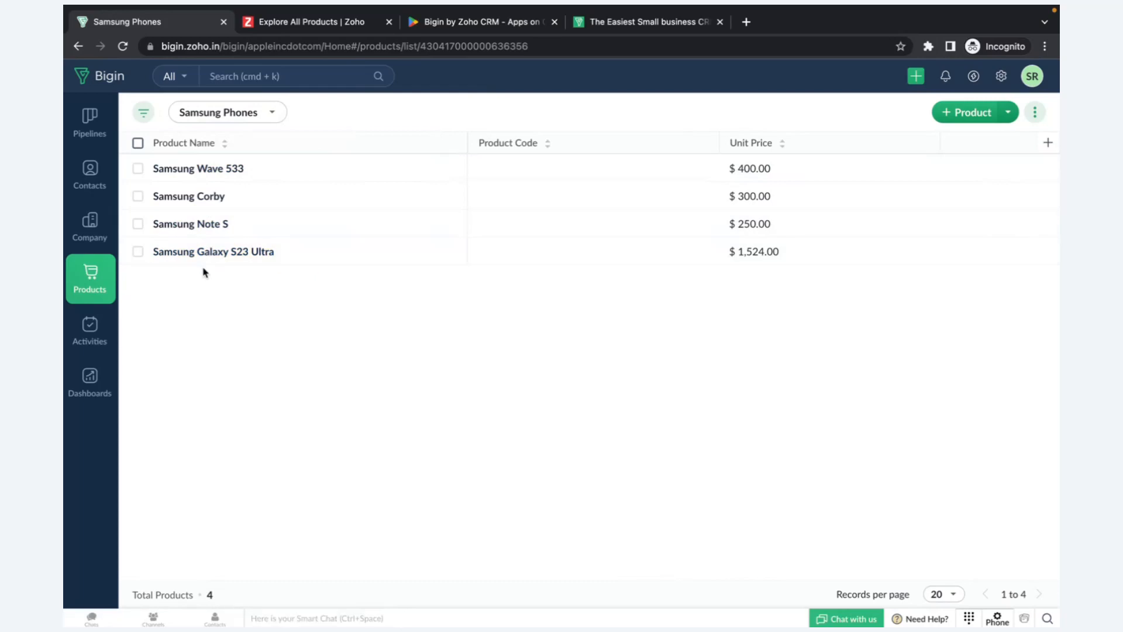
pyautogui.click(234, 112)
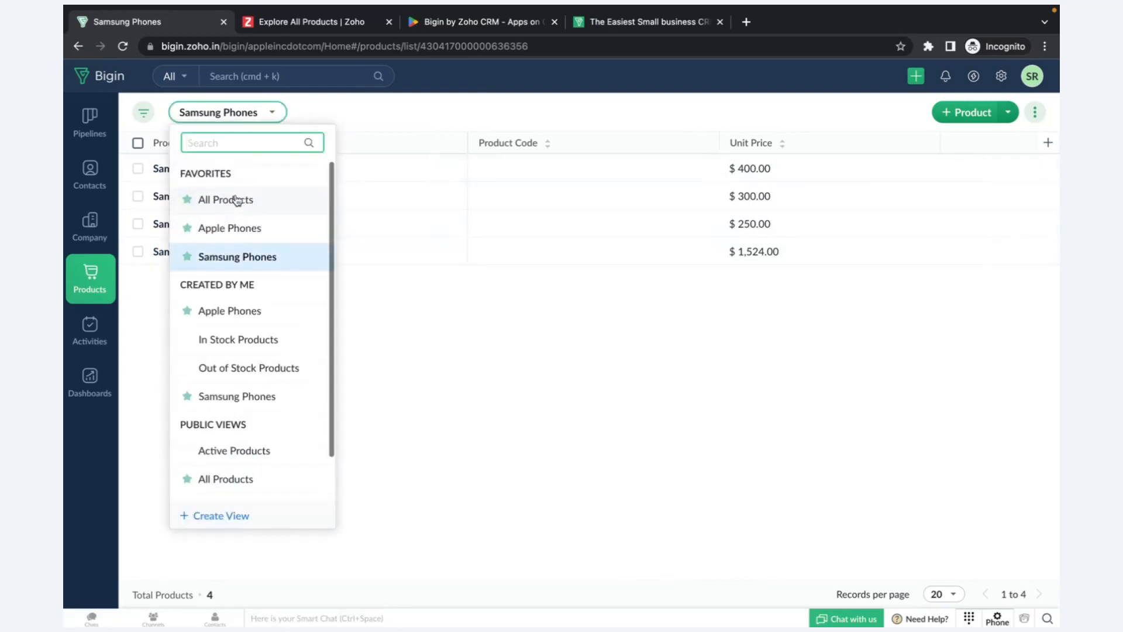
pyautogui.click(235, 199)
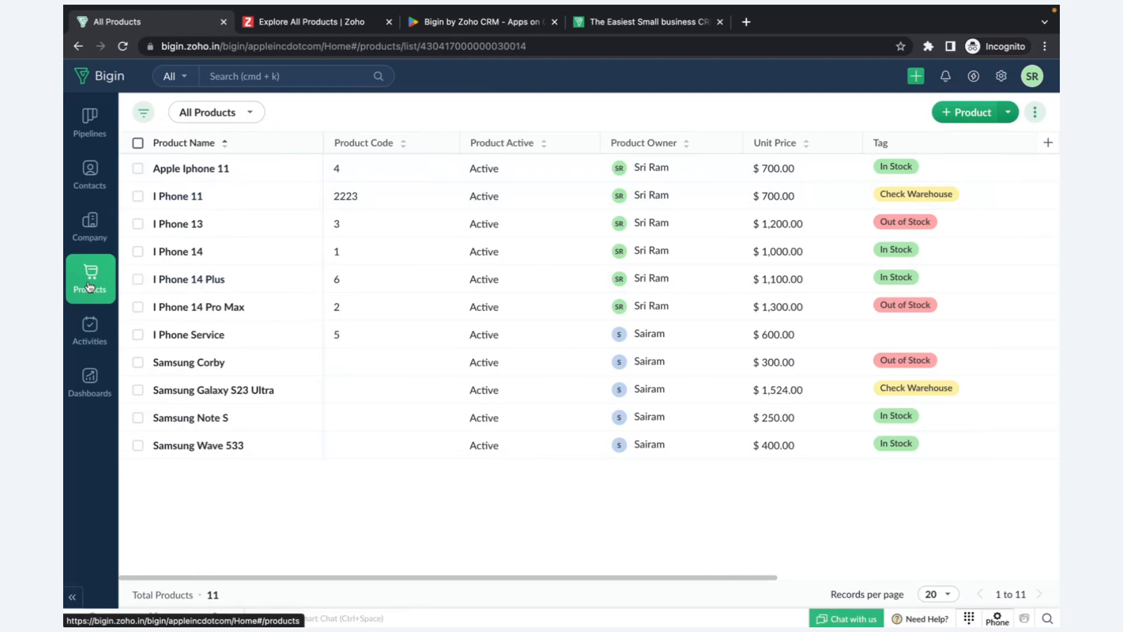
# Open a new contact form in the Contacts module and examine its name, Email, Phone and Company Name fields.
pyautogui.click(97, 184)
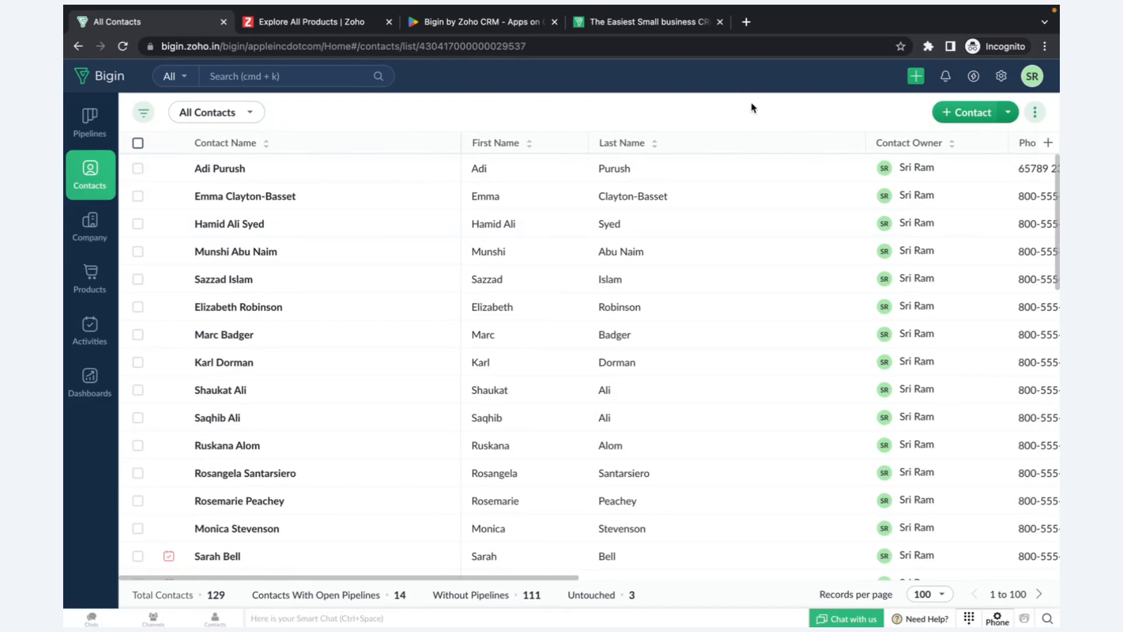
pyautogui.click(960, 115)
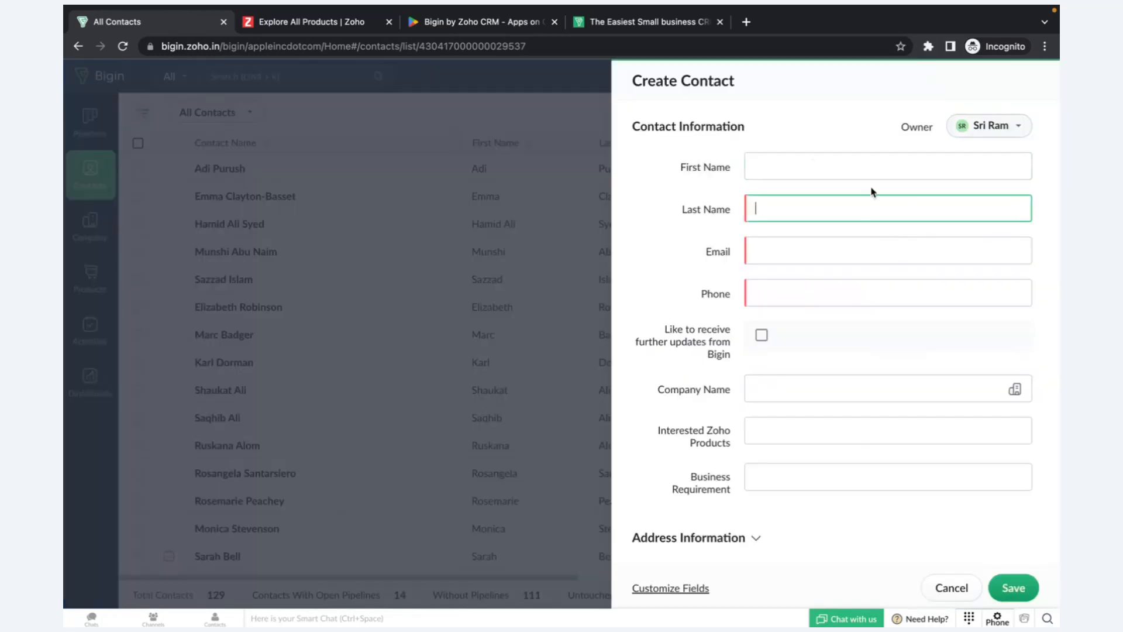
pyautogui.click(792, 167)
pyautogui.click(792, 212)
pyautogui.click(792, 253)
pyautogui.click(793, 301)
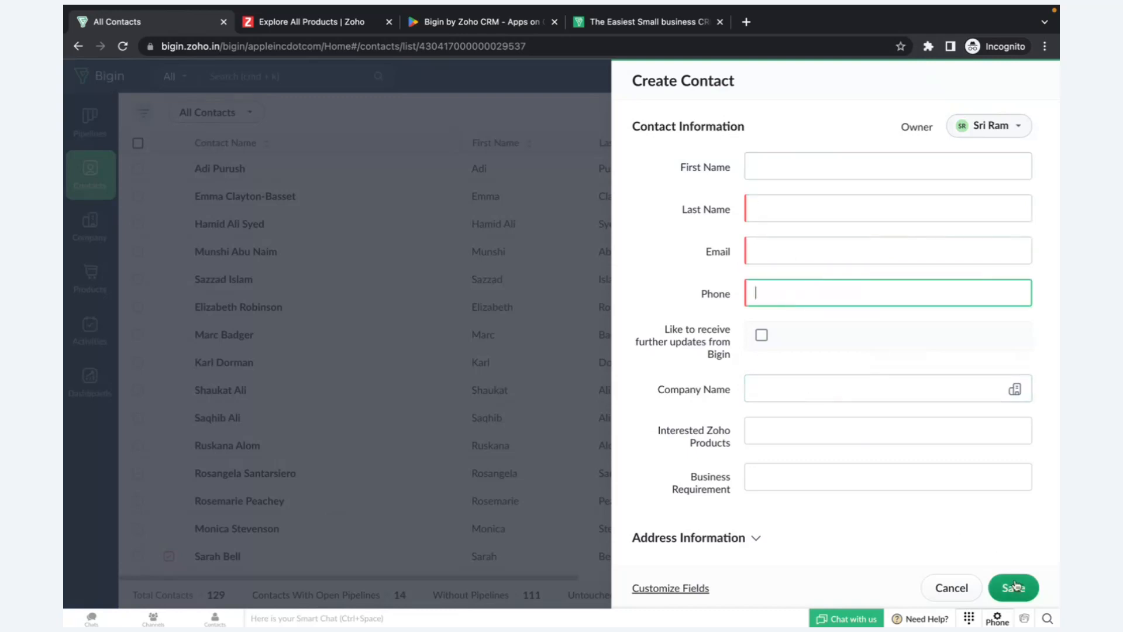
pyautogui.moveTo(733, 255); pyautogui.dragTo(701, 256)
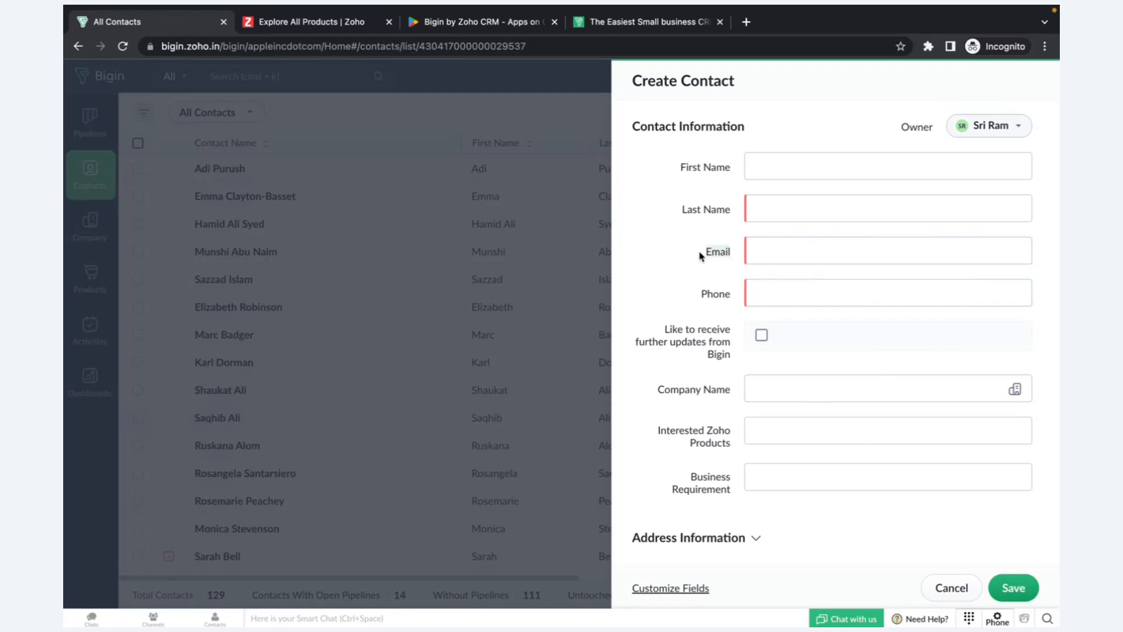
pyautogui.moveTo(734, 293); pyautogui.dragTo(702, 295)
pyautogui.moveTo(732, 391); pyautogui.dragTo(658, 391)
pyautogui.click(644, 266)
# Open the contact field customization from the new contact form and look through the unused fields.
pyautogui.click(669, 590)
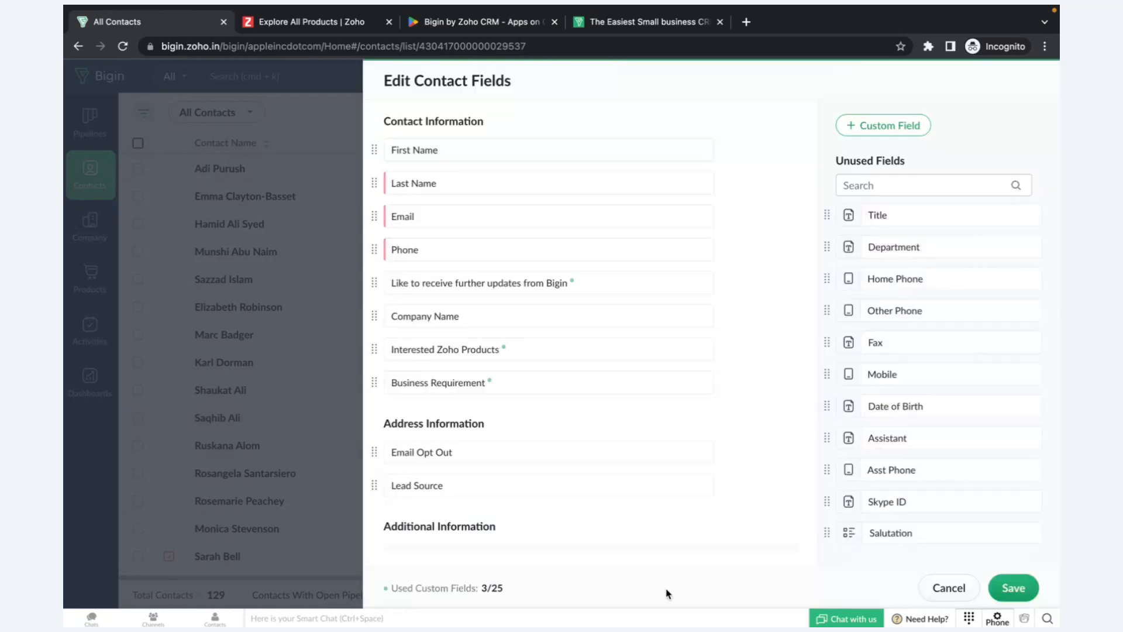
pyautogui.scroll(-10, 881, 419)
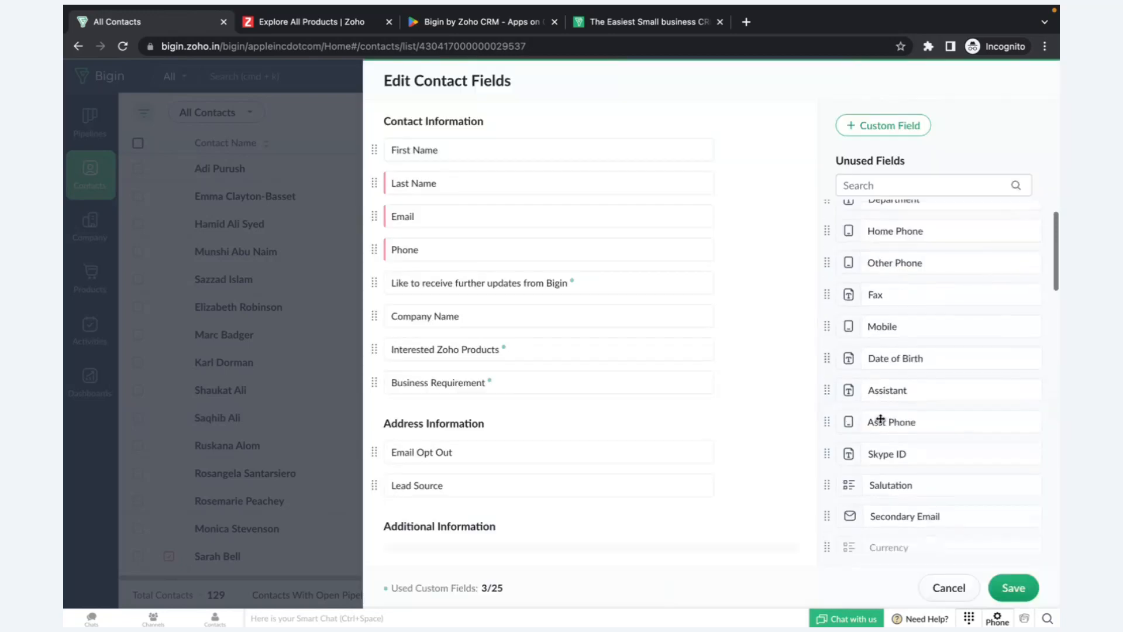
pyautogui.scroll(-8, 880, 419)
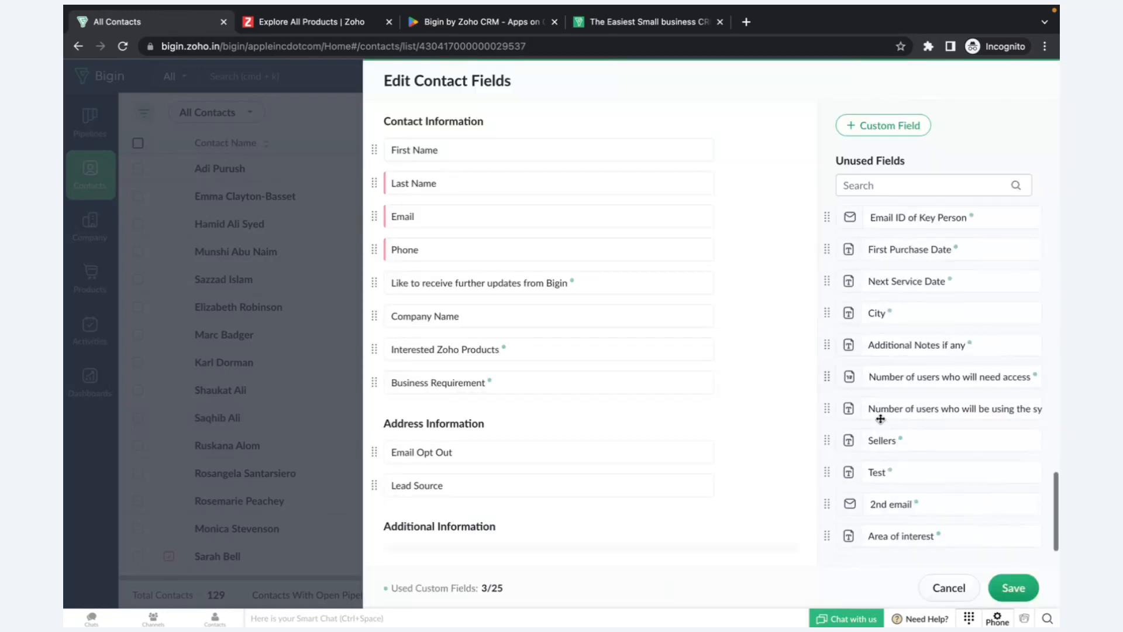
# Leave the contact field customization without saving, check the available contact owners, and discard the new contact.
pyautogui.scroll(-1, 711, 400)
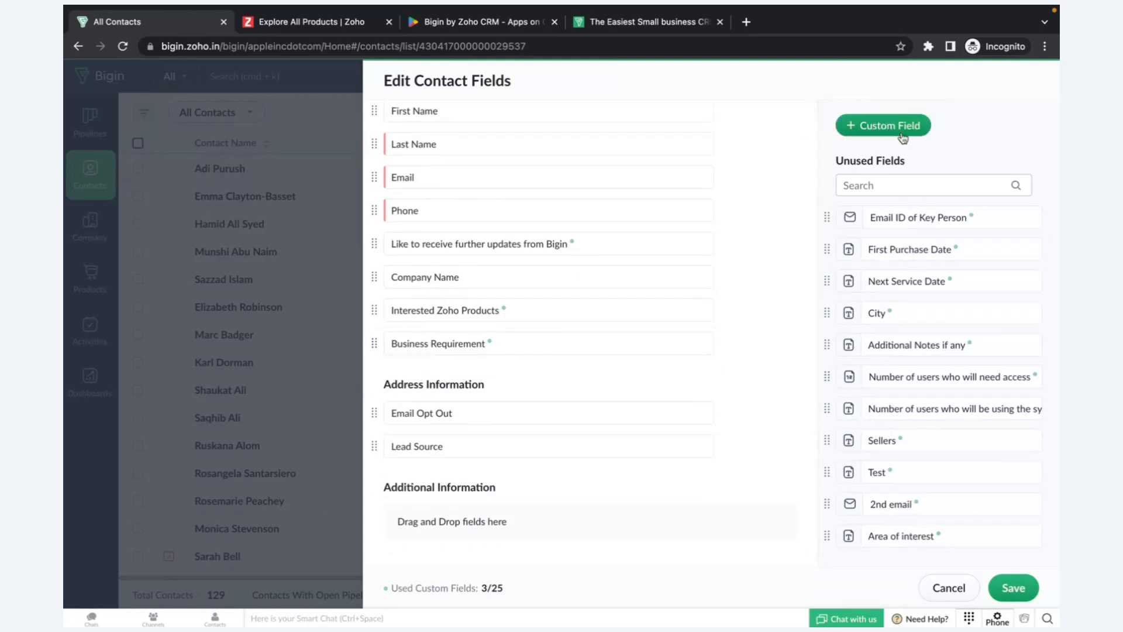
pyautogui.click(940, 583)
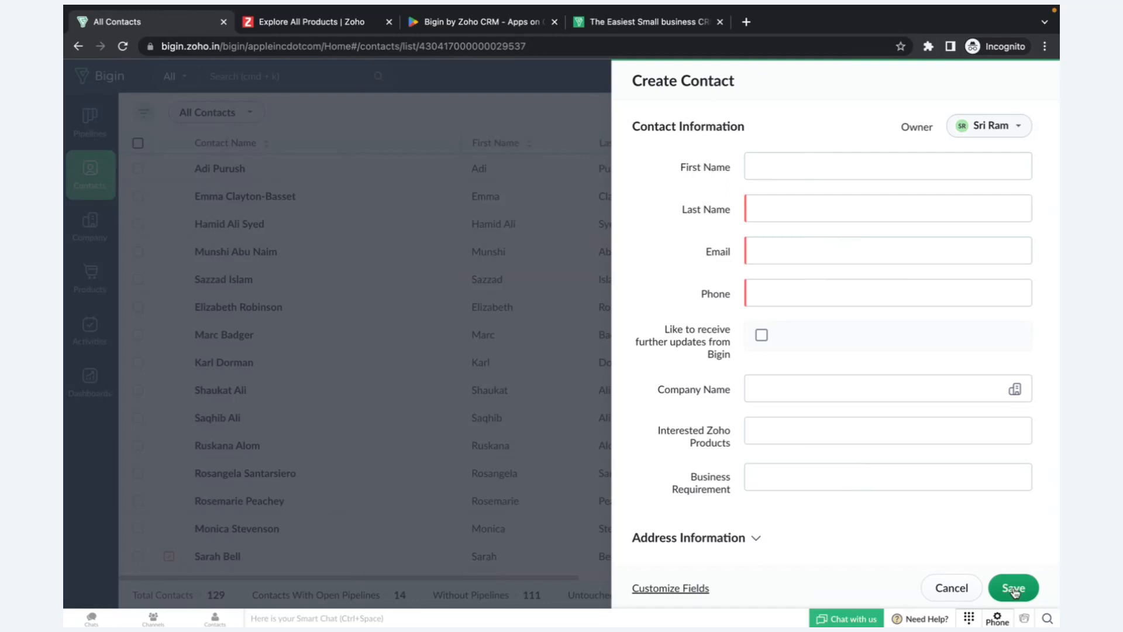
pyautogui.click(1002, 131)
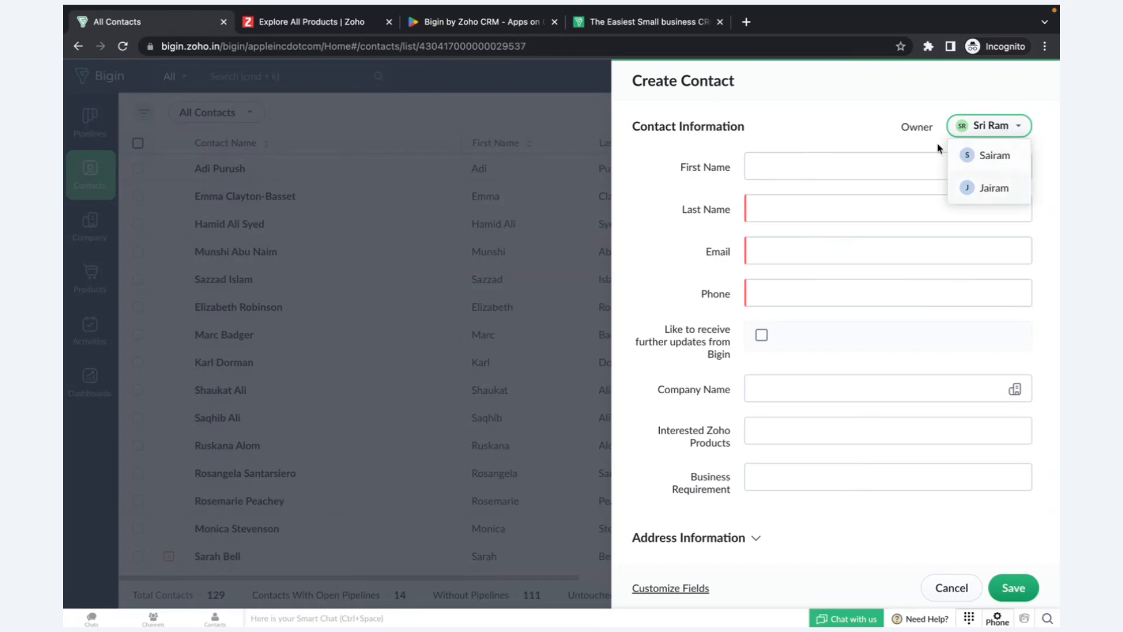
pyautogui.click(871, 122)
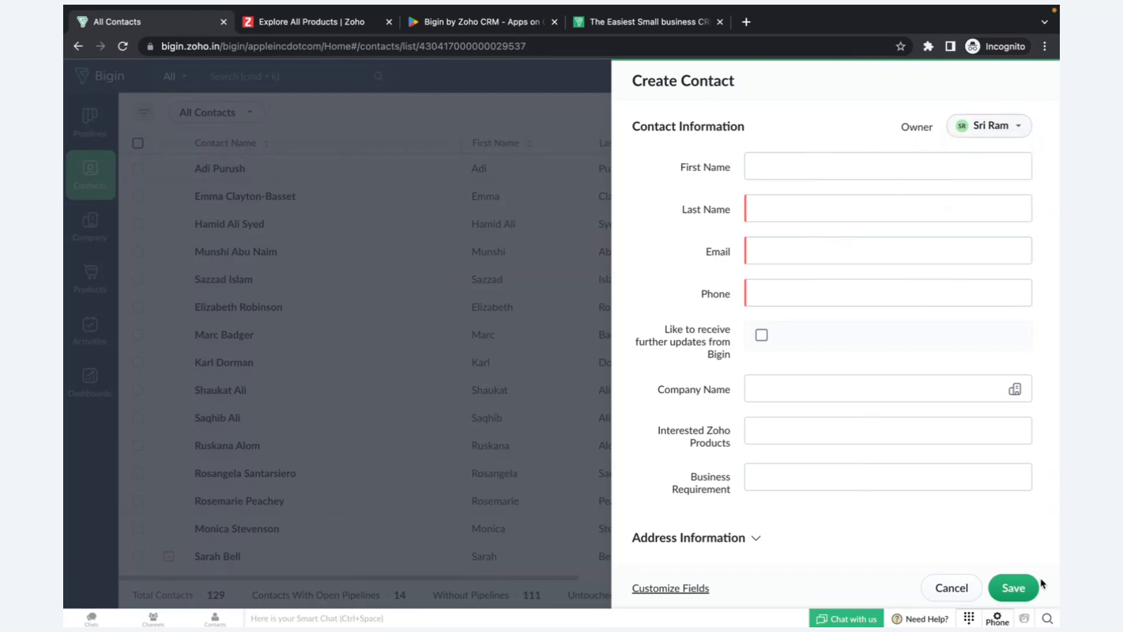
pyautogui.click(951, 586)
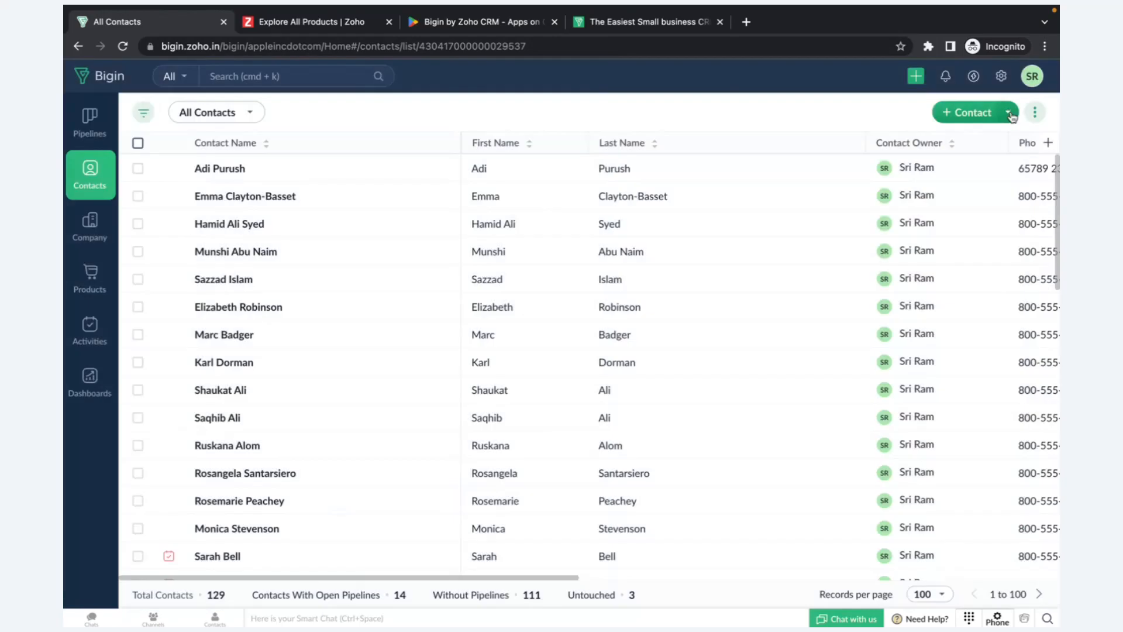
# Open the contact import page, check the supported file formats and the file chooser, and leave without uploading anything.
pyautogui.click(1008, 112)
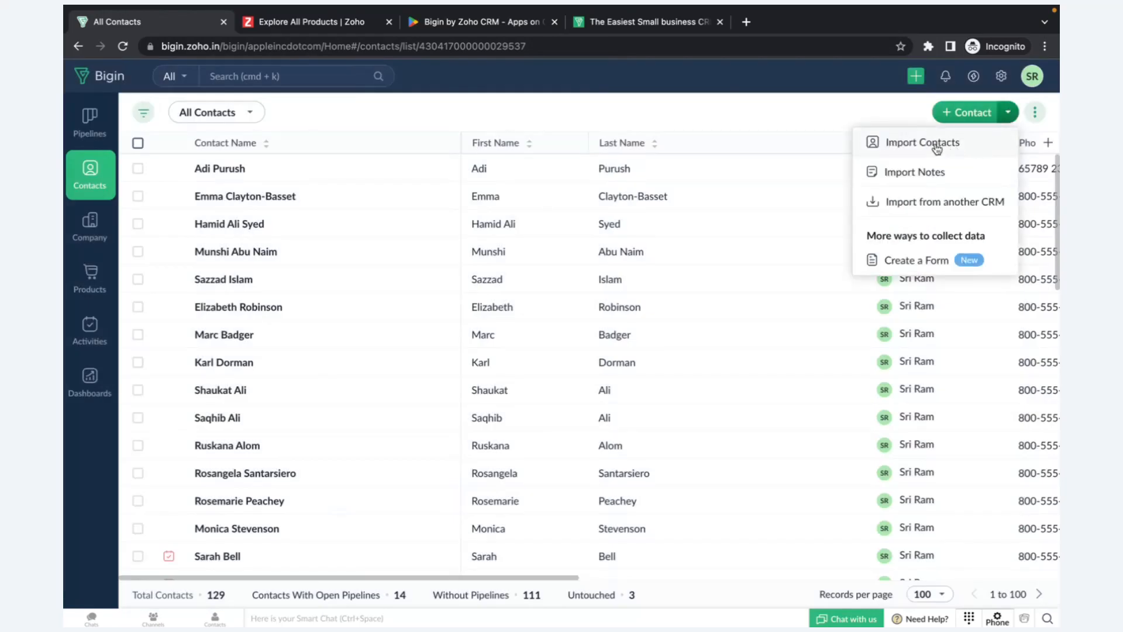
pyautogui.click(937, 149)
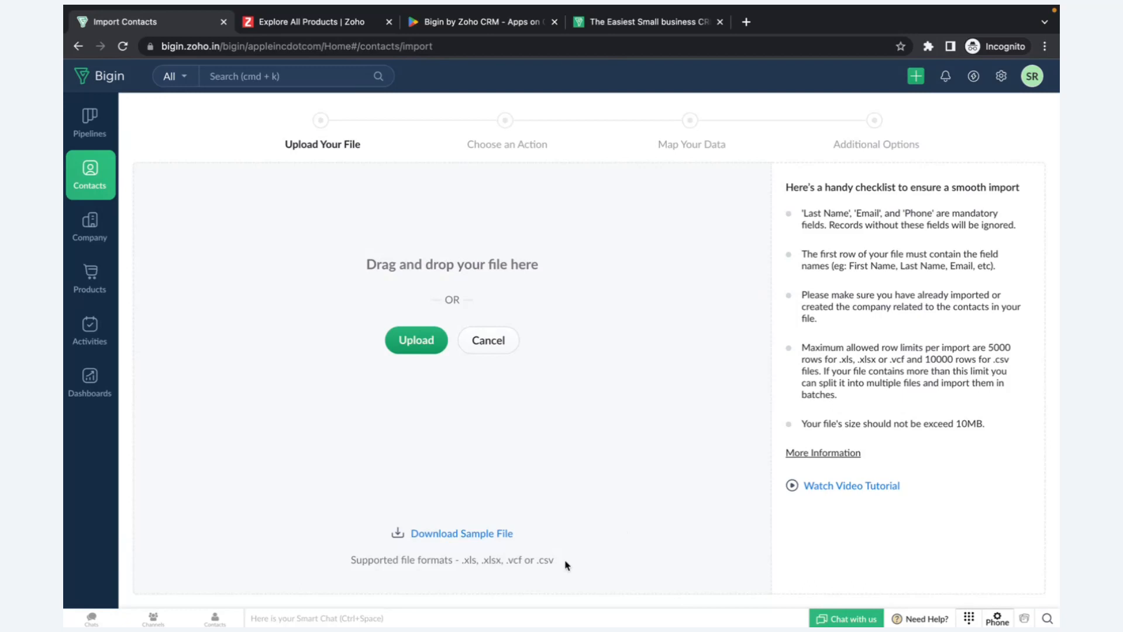
pyautogui.moveTo(557, 561); pyautogui.dragTo(462, 562)
pyautogui.click(417, 352)
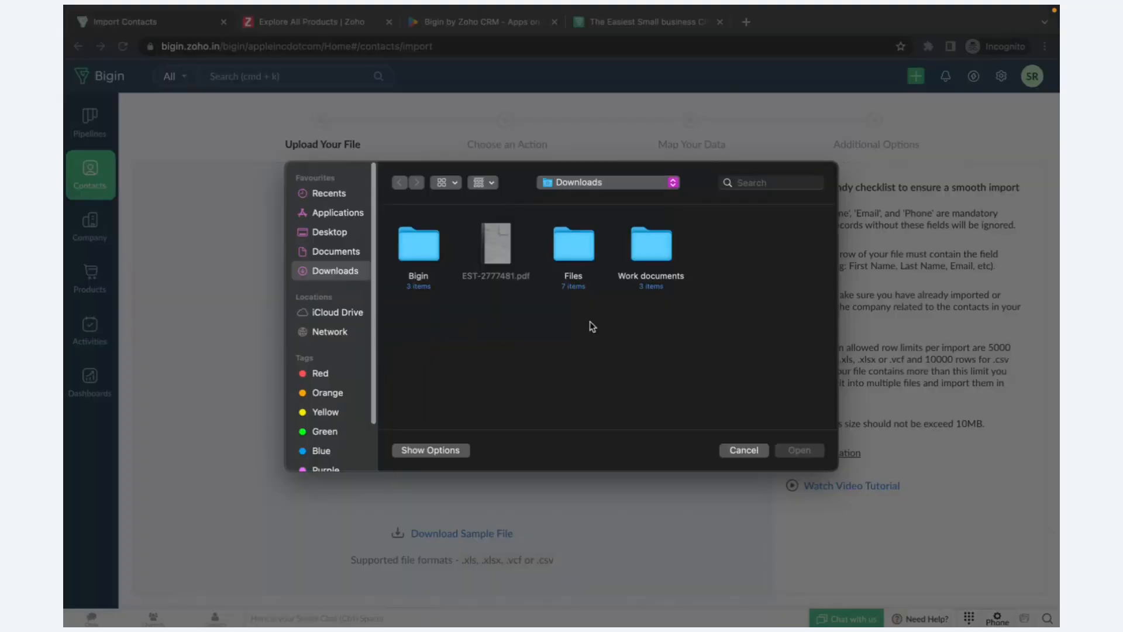
pyautogui.click(743, 450)
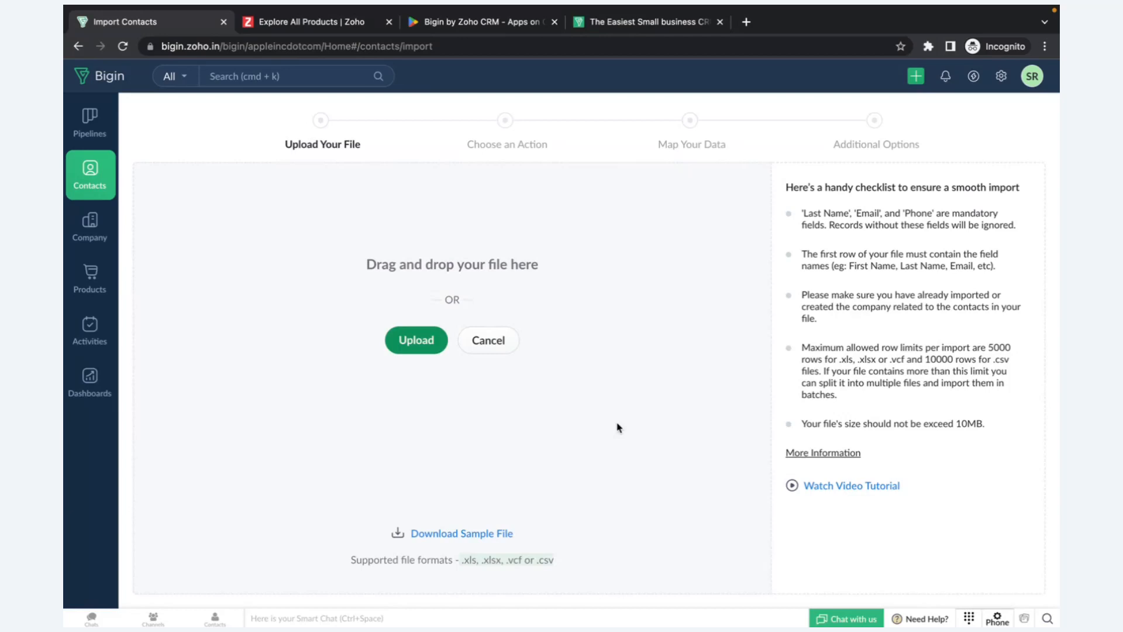
pyautogui.click(498, 344)
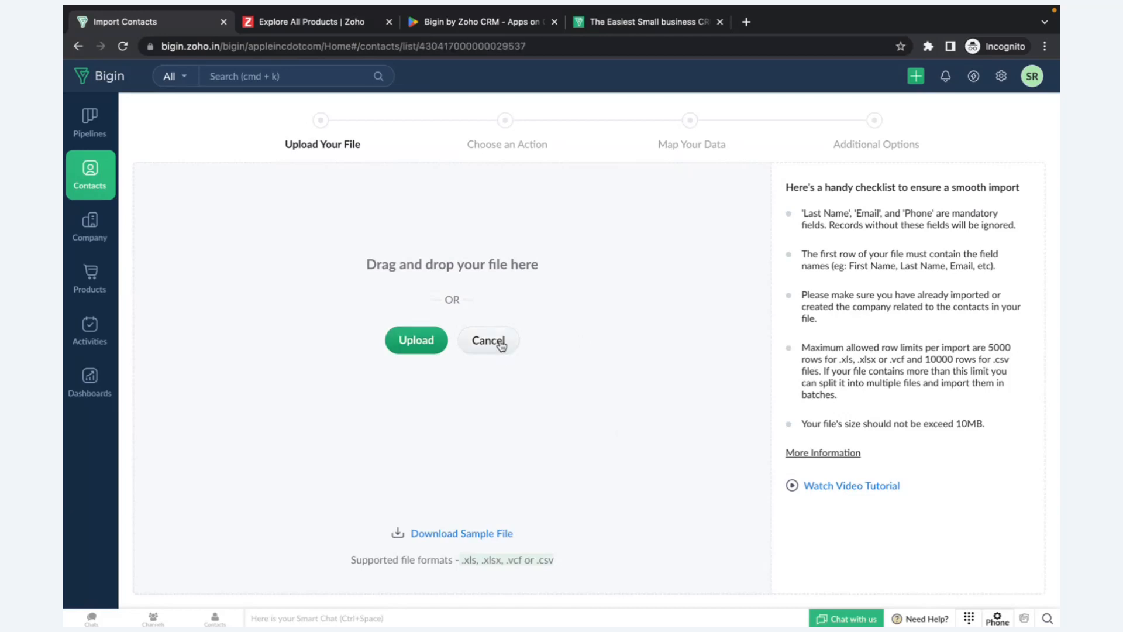
# Open the Bigin Demo Request Form from the contact form-creation option and examine its layout and the available Contacts and Company fields.
pyautogui.click(1008, 112)
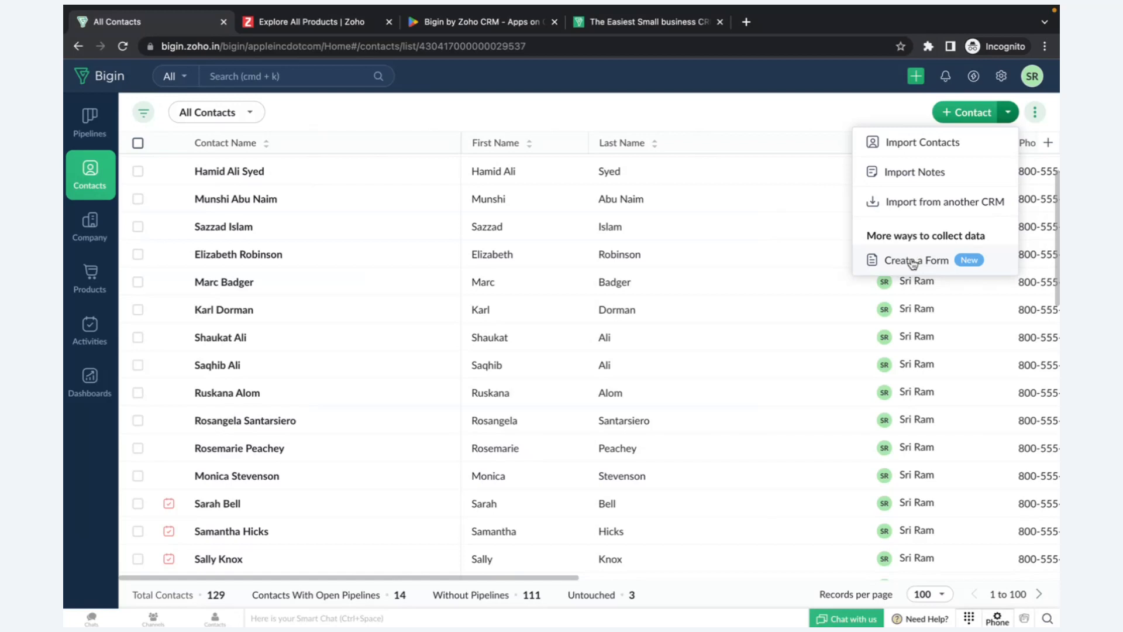
pyautogui.click(914, 263)
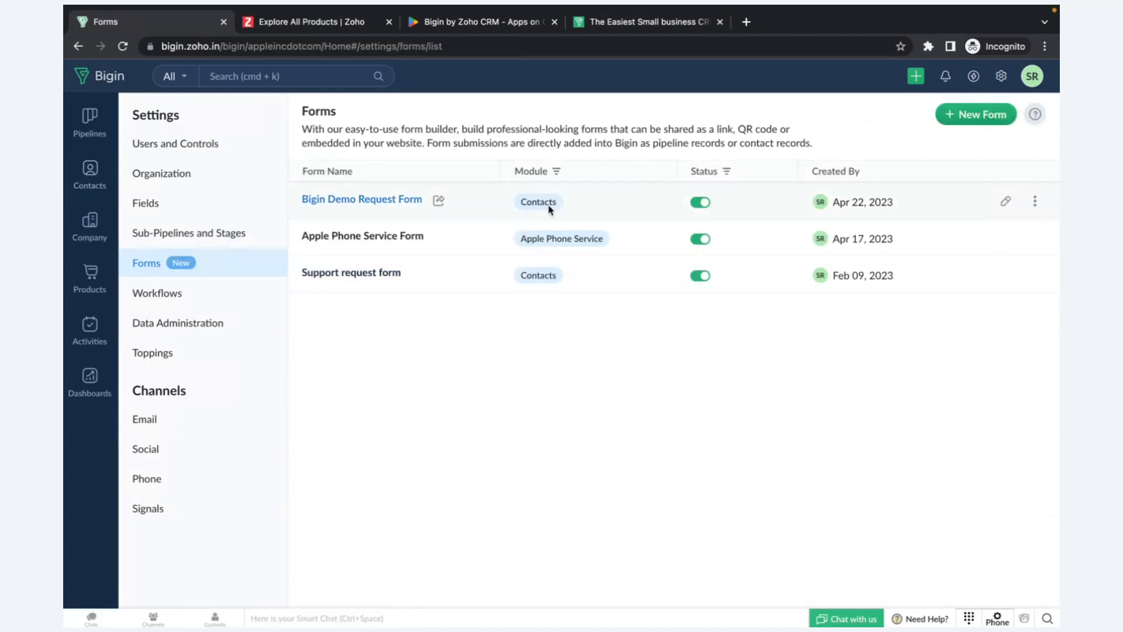
pyautogui.click(351, 199)
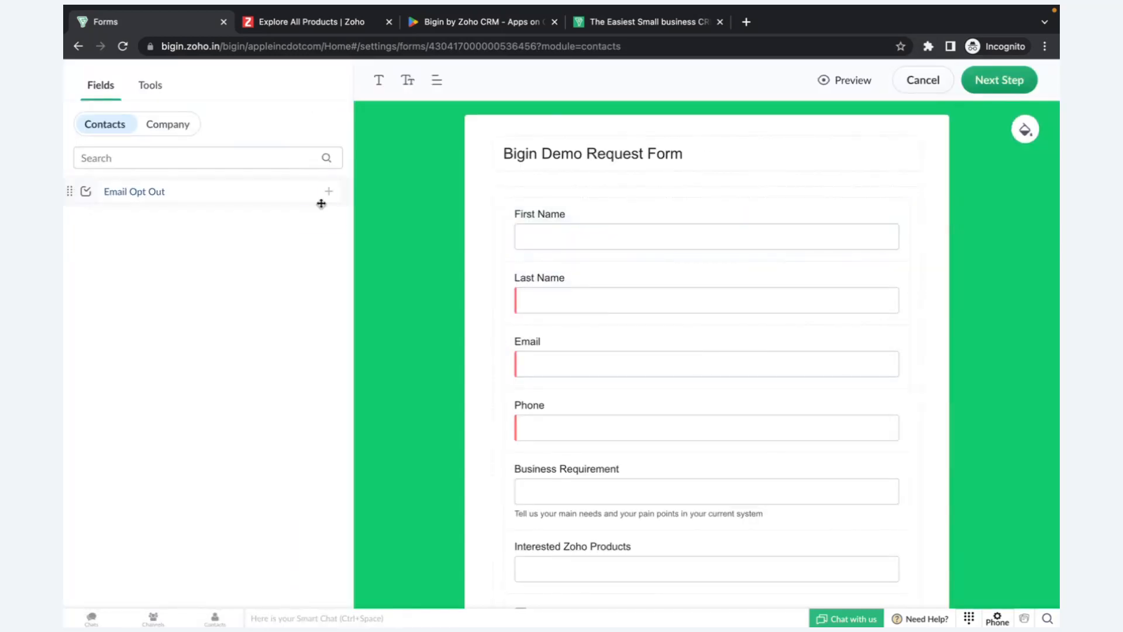
pyautogui.click(166, 124)
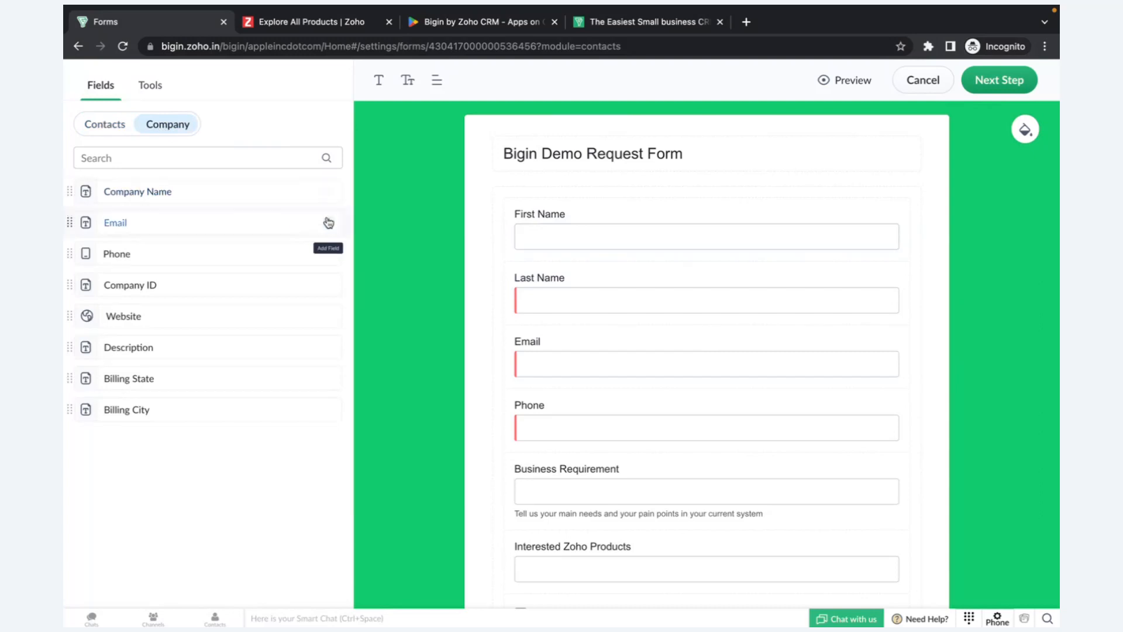
pyautogui.click(117, 124)
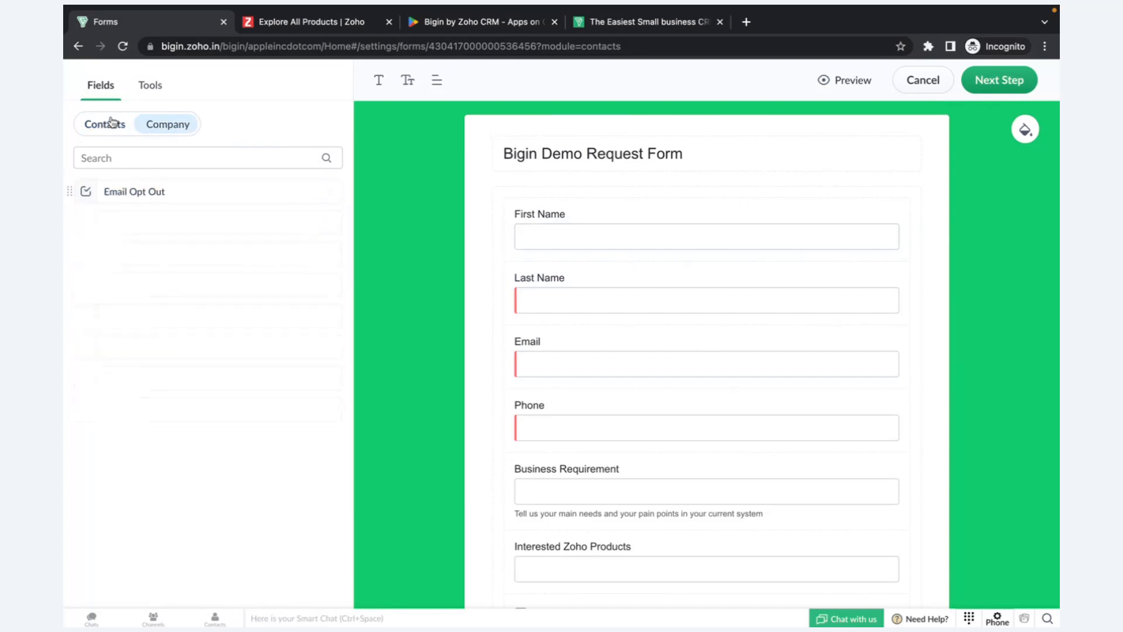
pyautogui.scroll(-3, 652, 369)
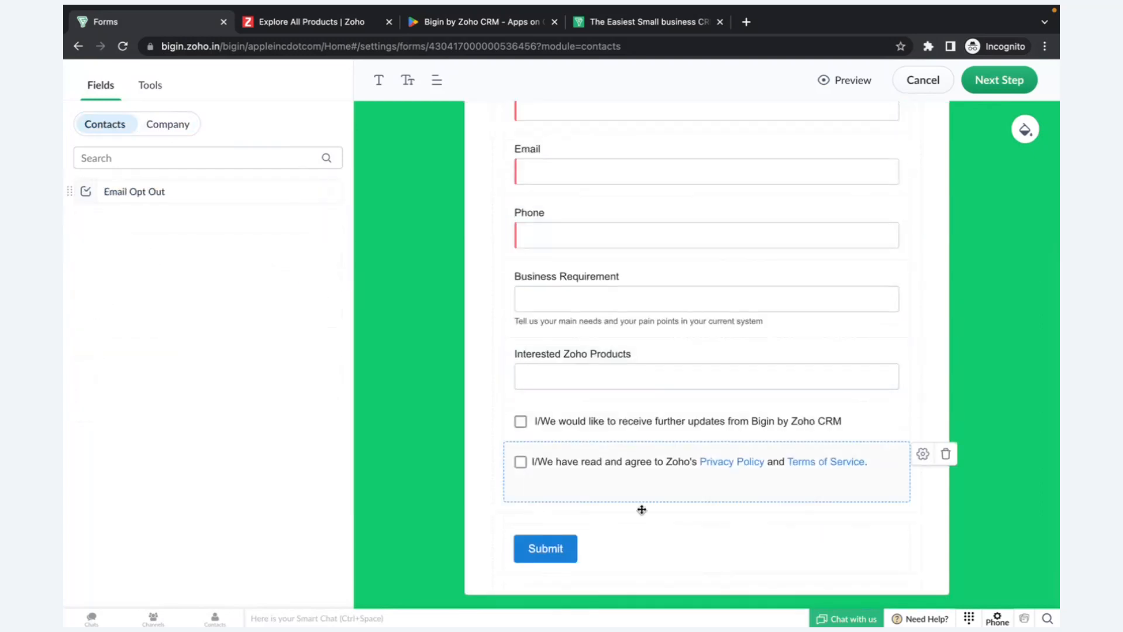
pyautogui.scroll(3, 785, 298)
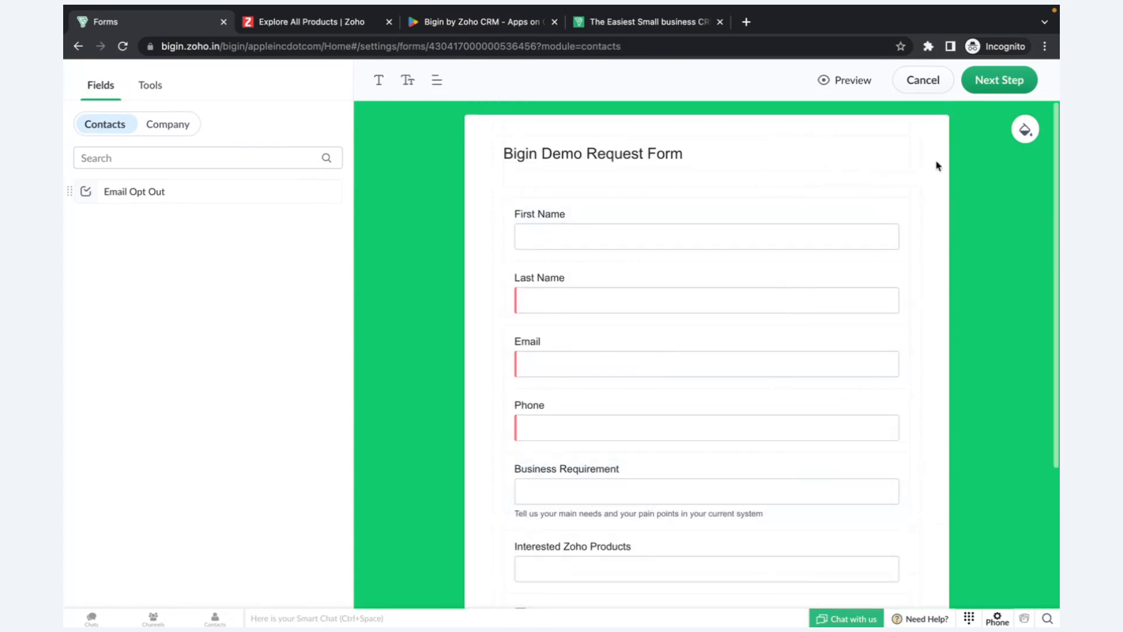
# Proceed to the demo request form's sharing page, examine its QR code and web page embed options, and return to the contacts list.
pyautogui.click(997, 78)
pyautogui.click(1000, 81)
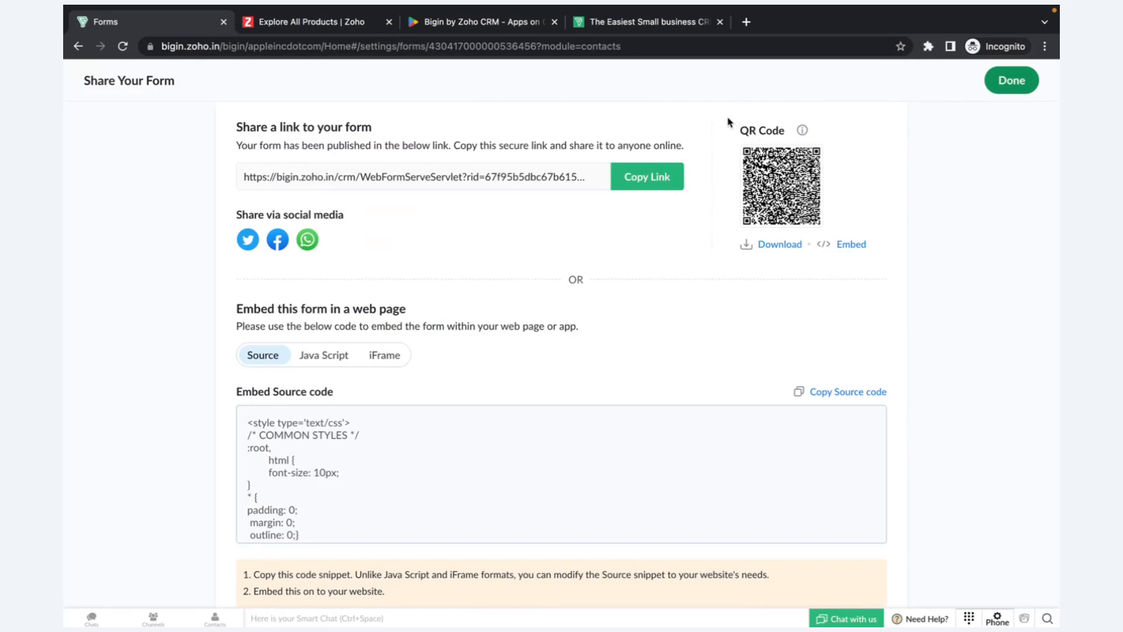
pyautogui.moveTo(727, 117); pyautogui.dragTo(877, 252)
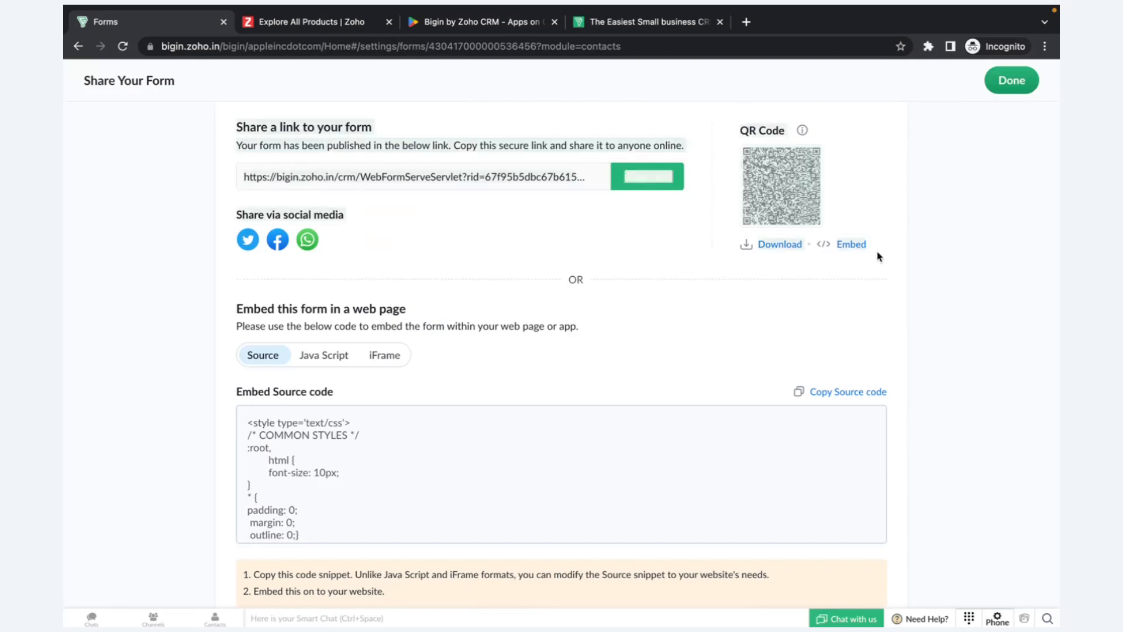
pyautogui.click(827, 267)
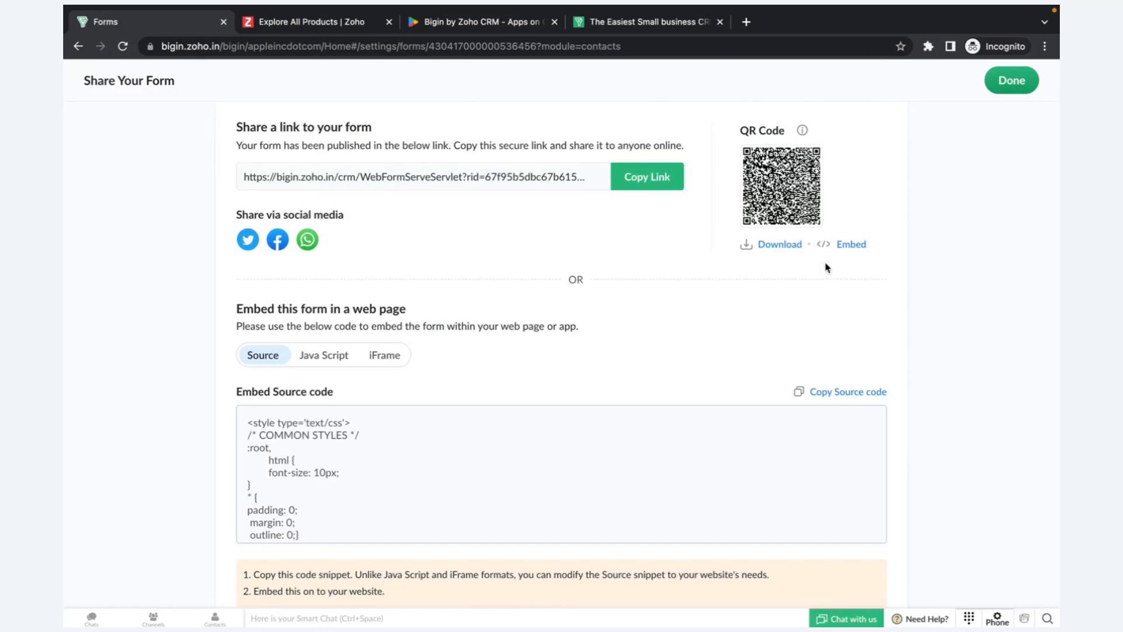
pyautogui.moveTo(727, 118); pyautogui.dragTo(877, 233)
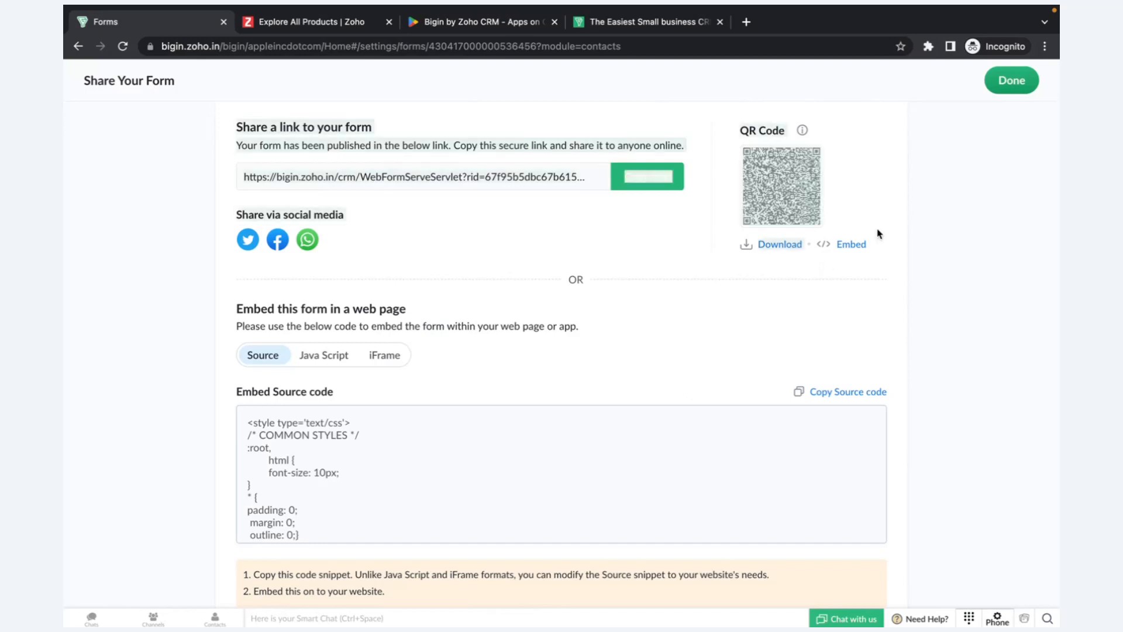
pyautogui.click(841, 272)
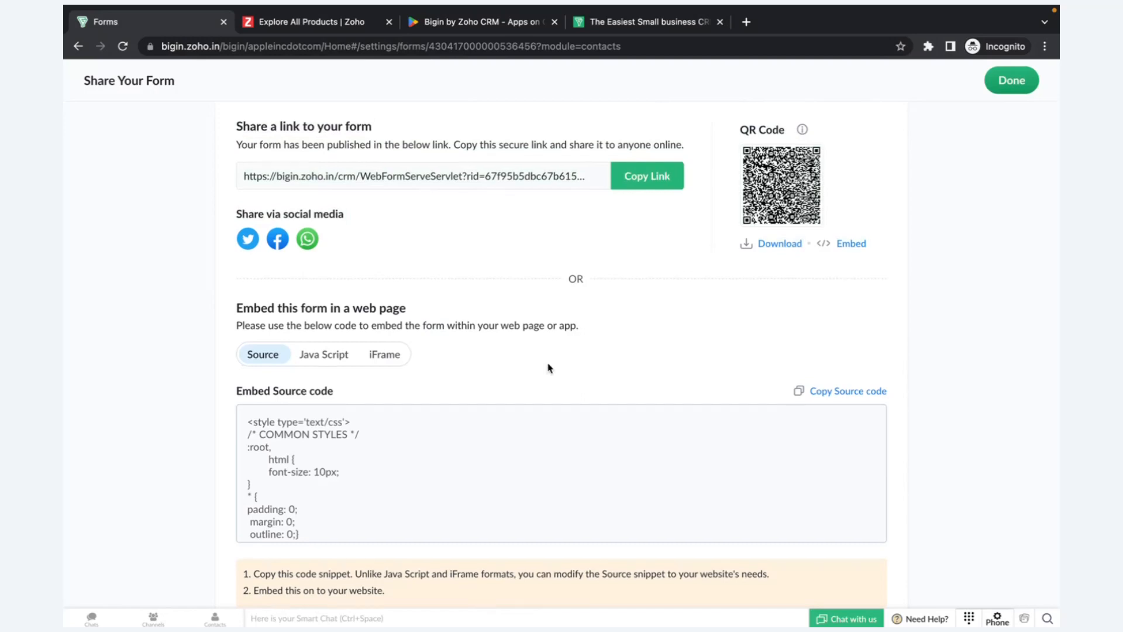
pyautogui.scroll(-1, 549, 367)
pyautogui.moveTo(414, 294); pyautogui.dragTo(234, 296)
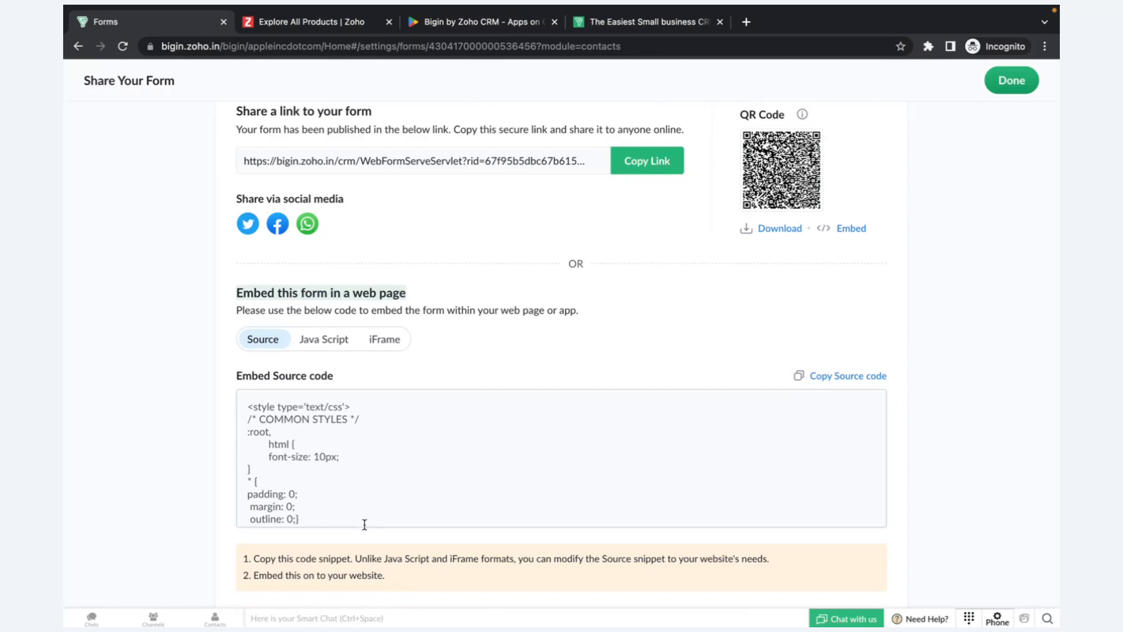
pyautogui.click(76, 47)
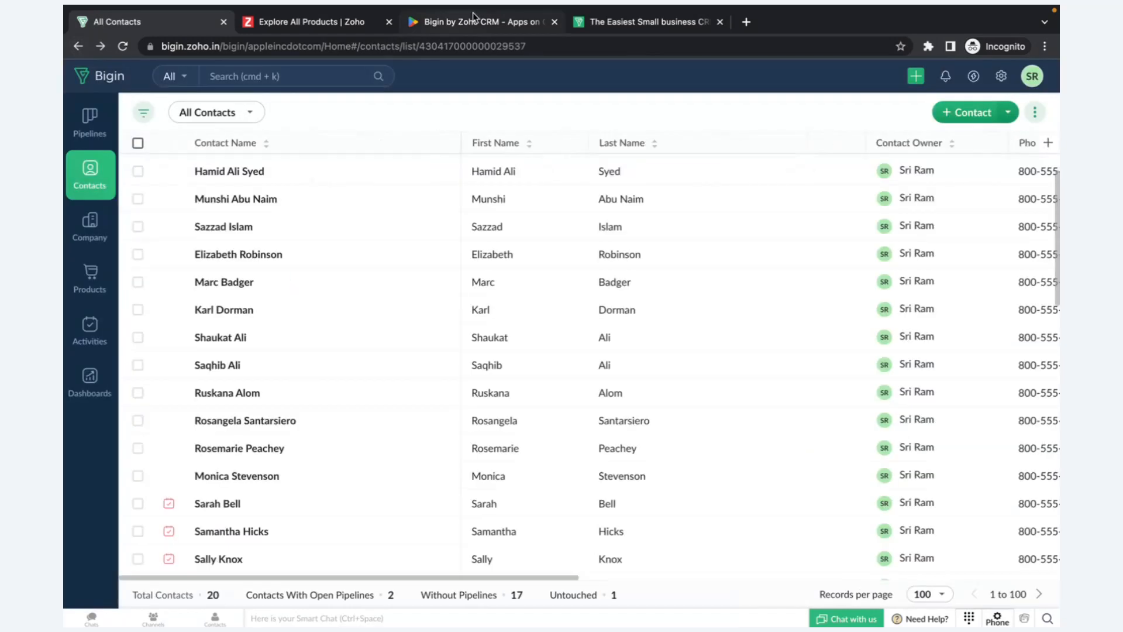
# Switch to the Google Play listing for Bigin by Zoho CRM, browse its first four screenshots, and return to Bigin's contacts list.
pyautogui.click(490, 23)
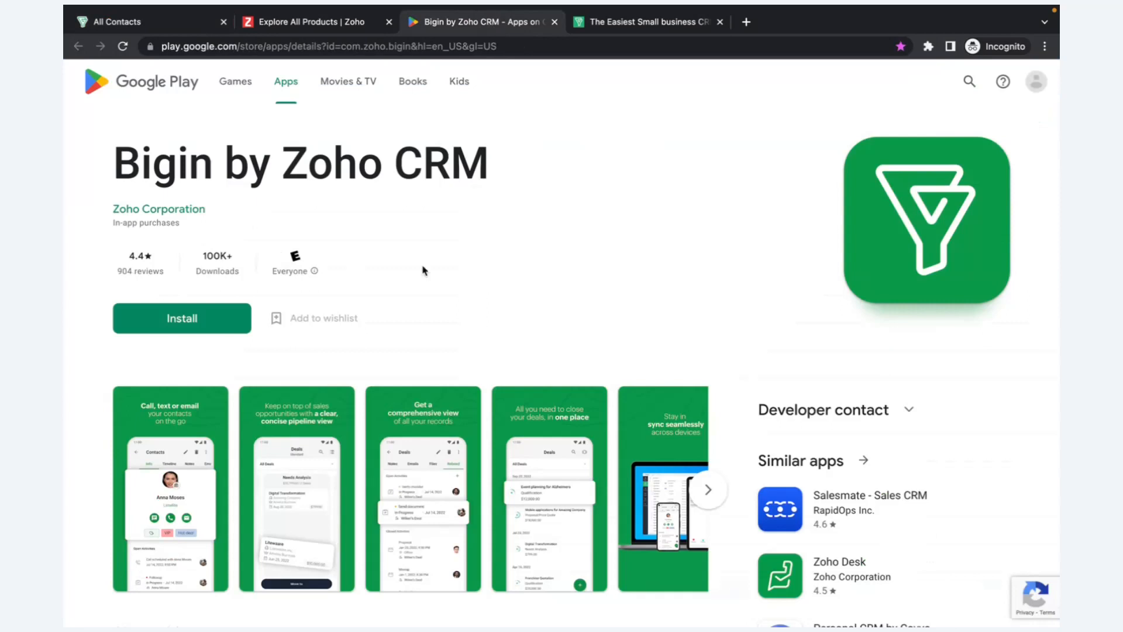
pyautogui.scroll(-3, 424, 271)
pyautogui.click(190, 265)
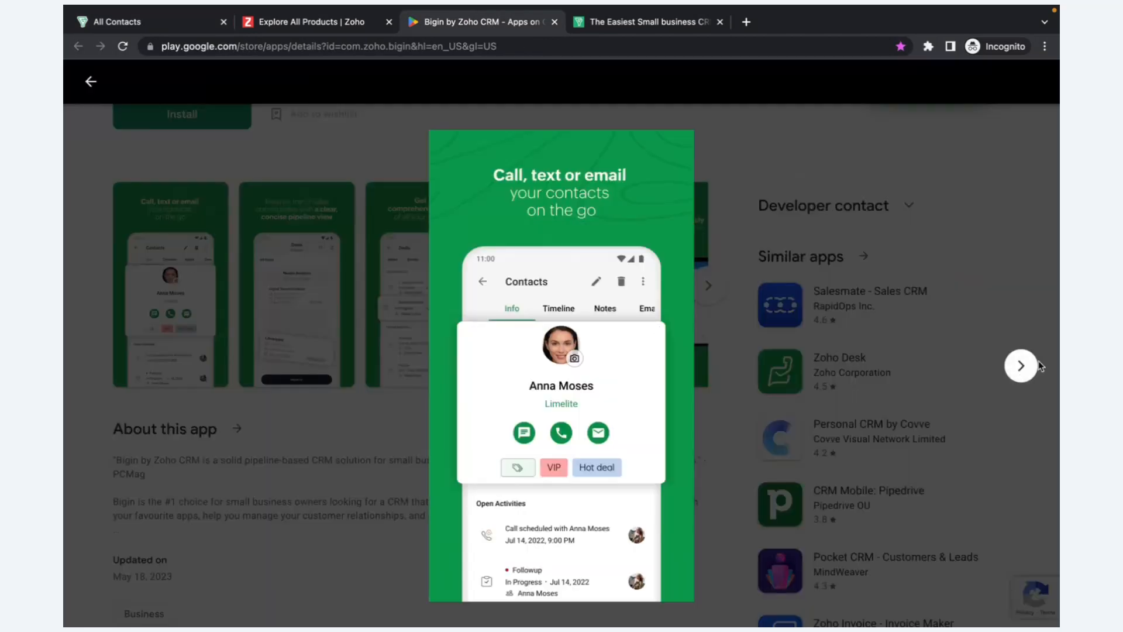
pyautogui.click(1020, 368)
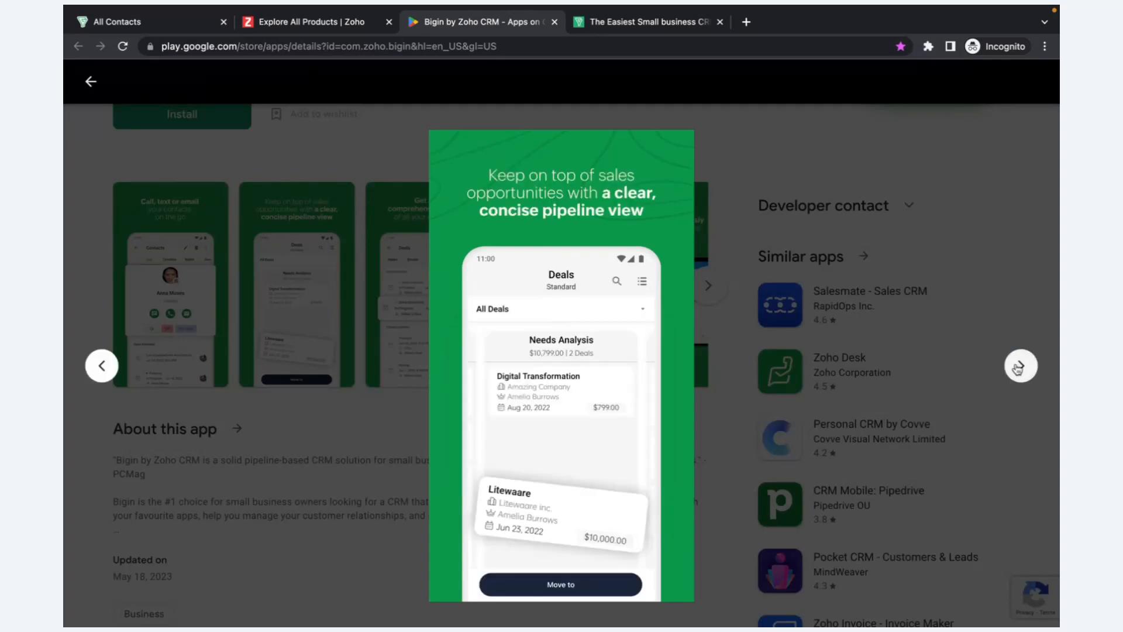
pyautogui.click(1019, 367)
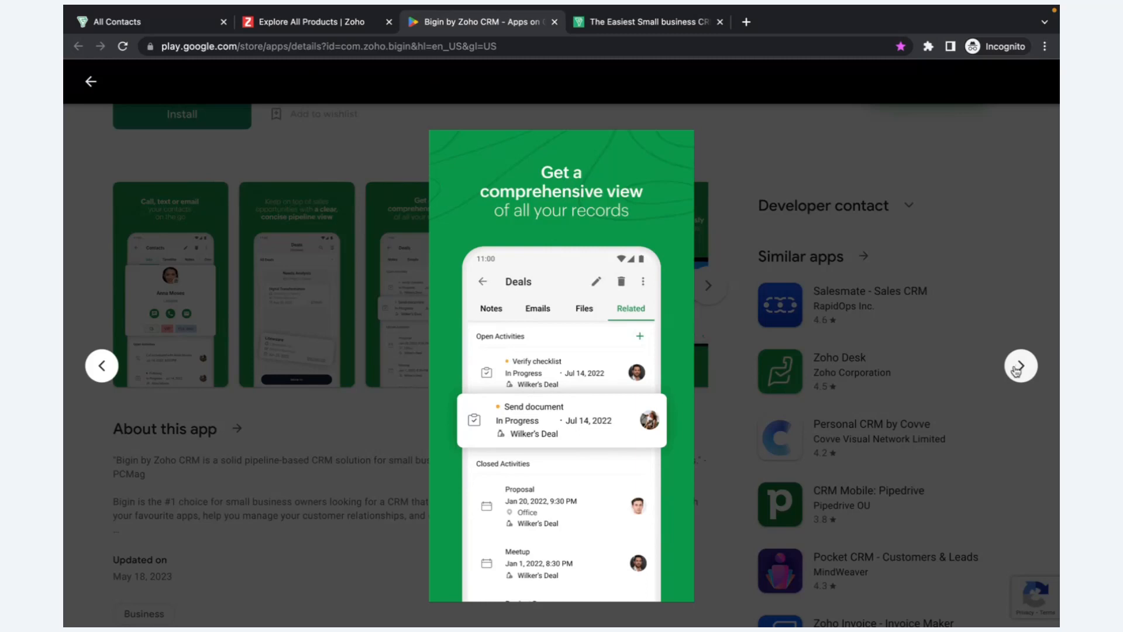
pyautogui.click(1019, 367)
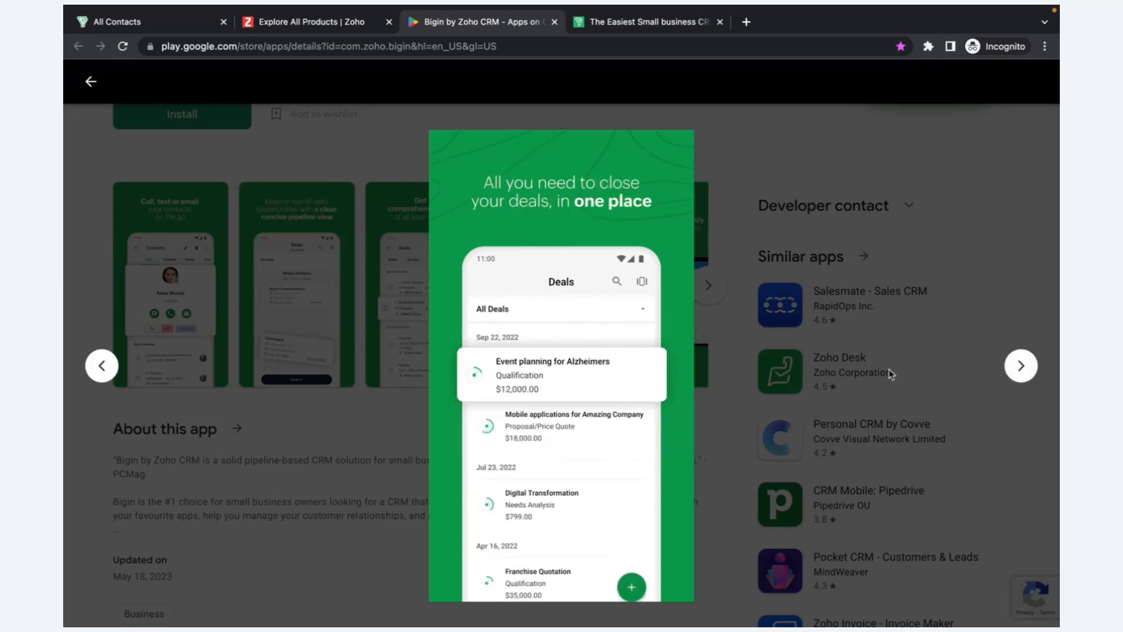
pyautogui.press('Escape')
pyautogui.scroll(3, 351, 254)
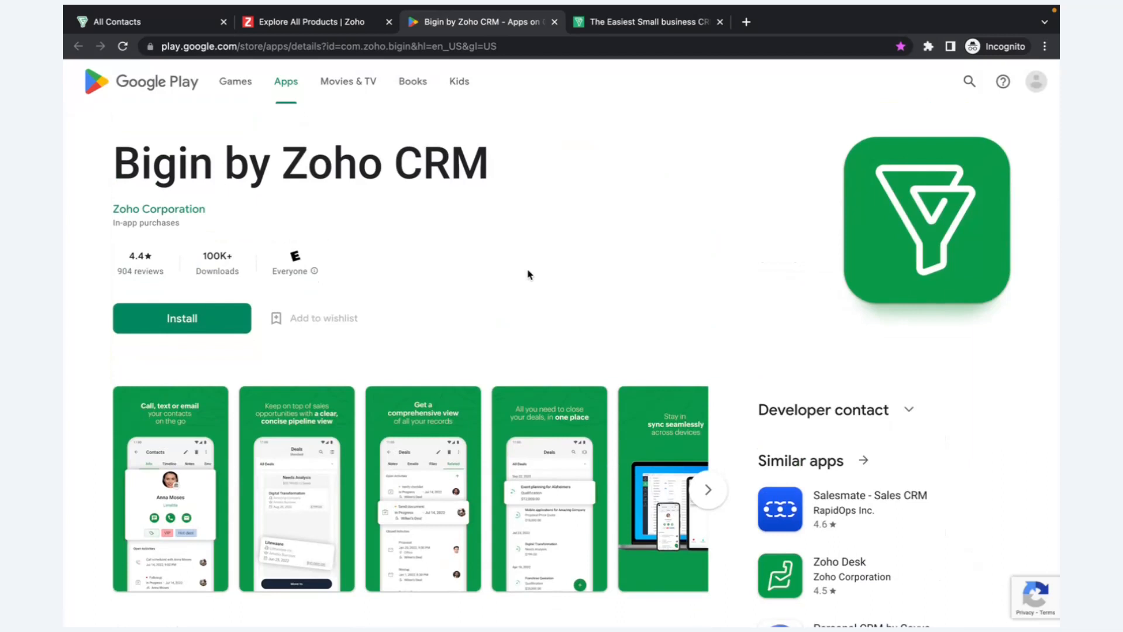
pyautogui.click(162, 22)
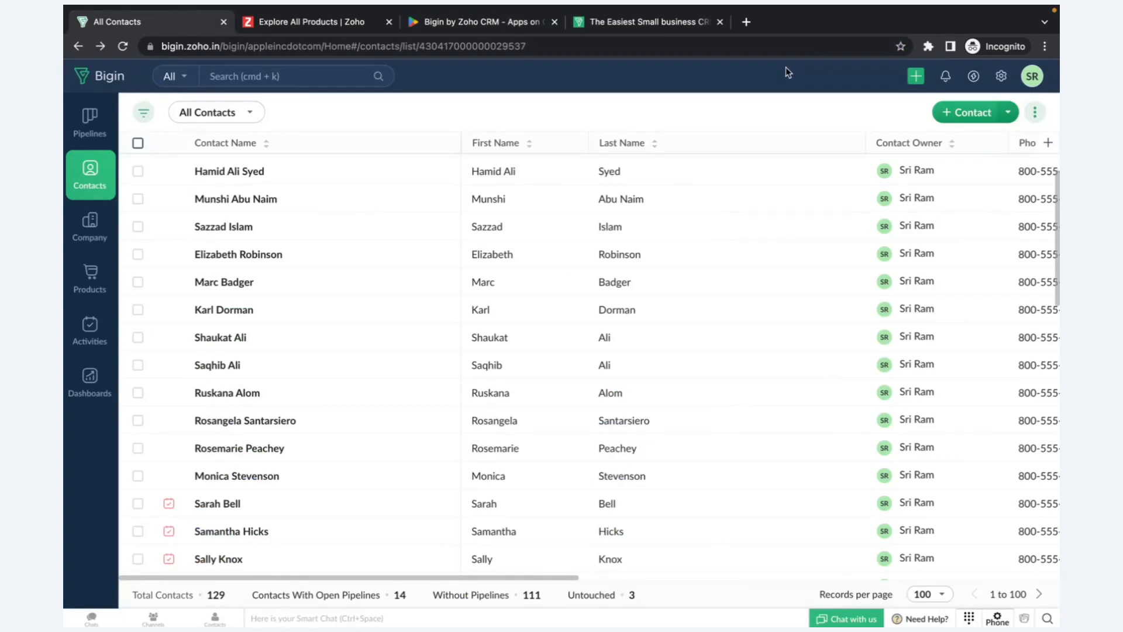
# Search the web for "bigin API" in a new browser tab and open the Bigin API documentation overview.
pyautogui.click(746, 22)
pyautogui.write('b')
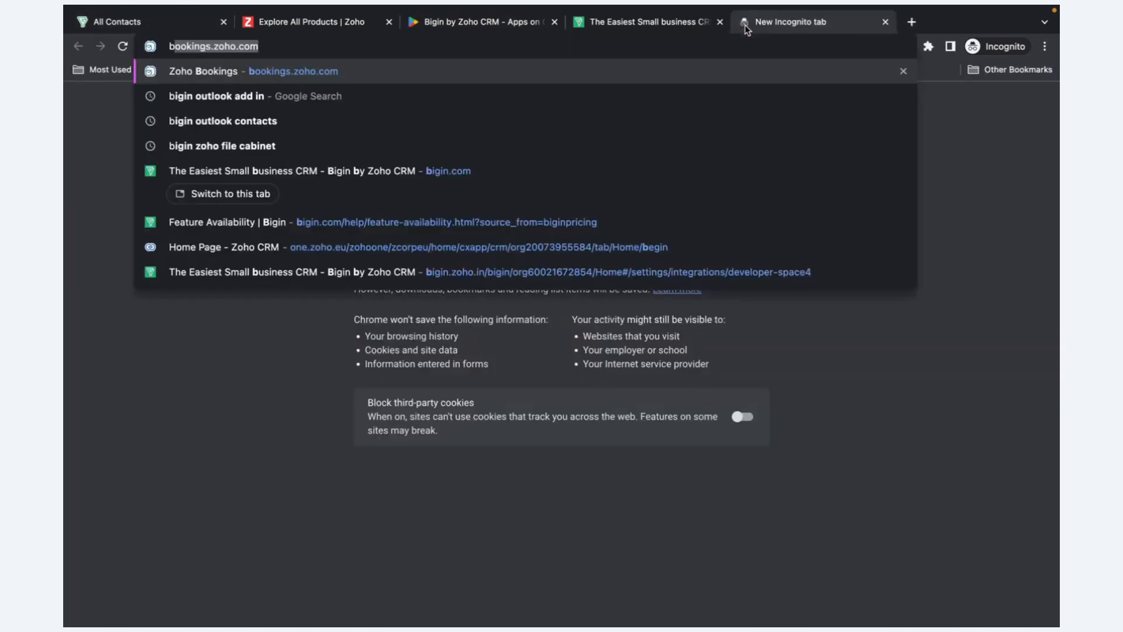
pyautogui.write('igin API')
pyautogui.press('Return')
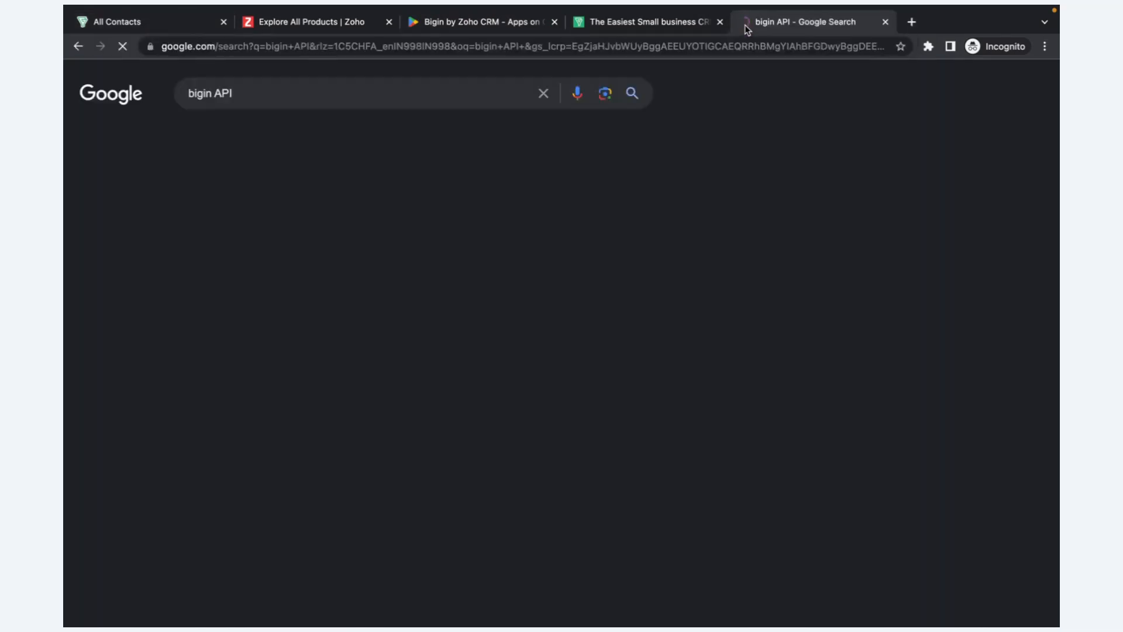
pyautogui.click(297, 223)
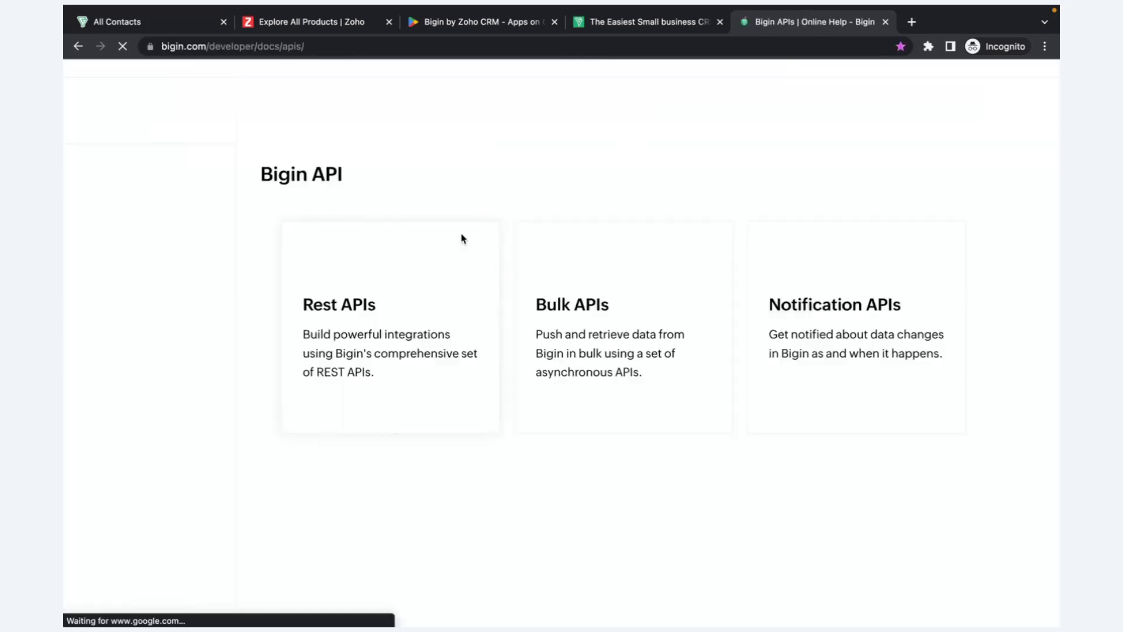
pyautogui.moveTo(378, 186); pyautogui.dragTo(244, 182)
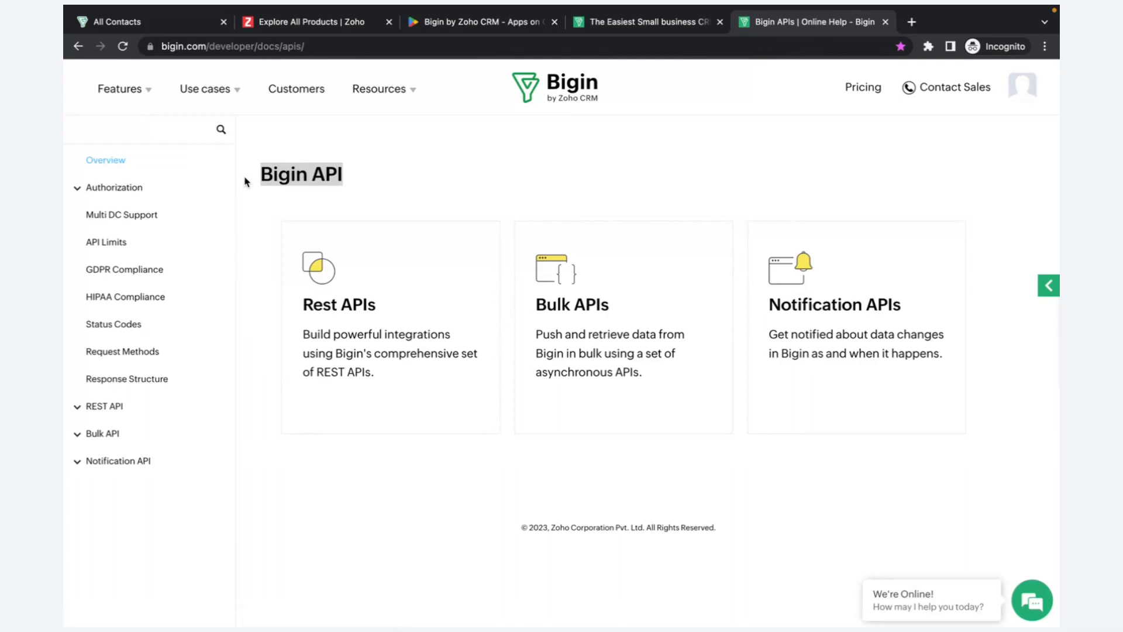
# Return to Bigin's contacts list, review the tags available for the Contacts module in Manage Tags, and close it.
pyautogui.click(157, 16)
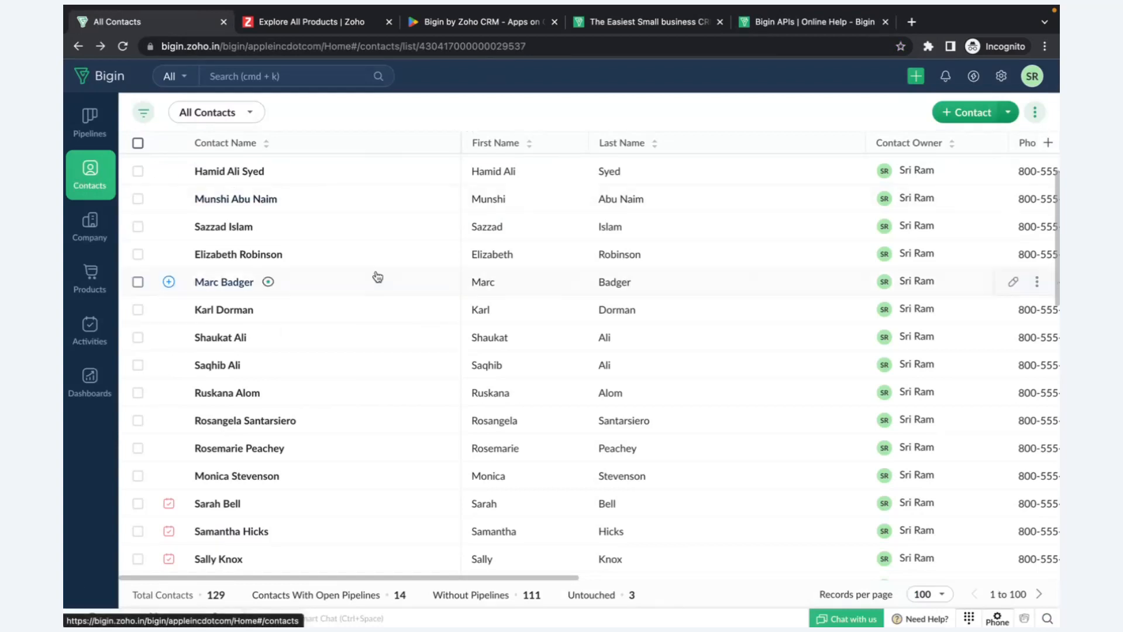
pyautogui.scroll(2, 378, 277)
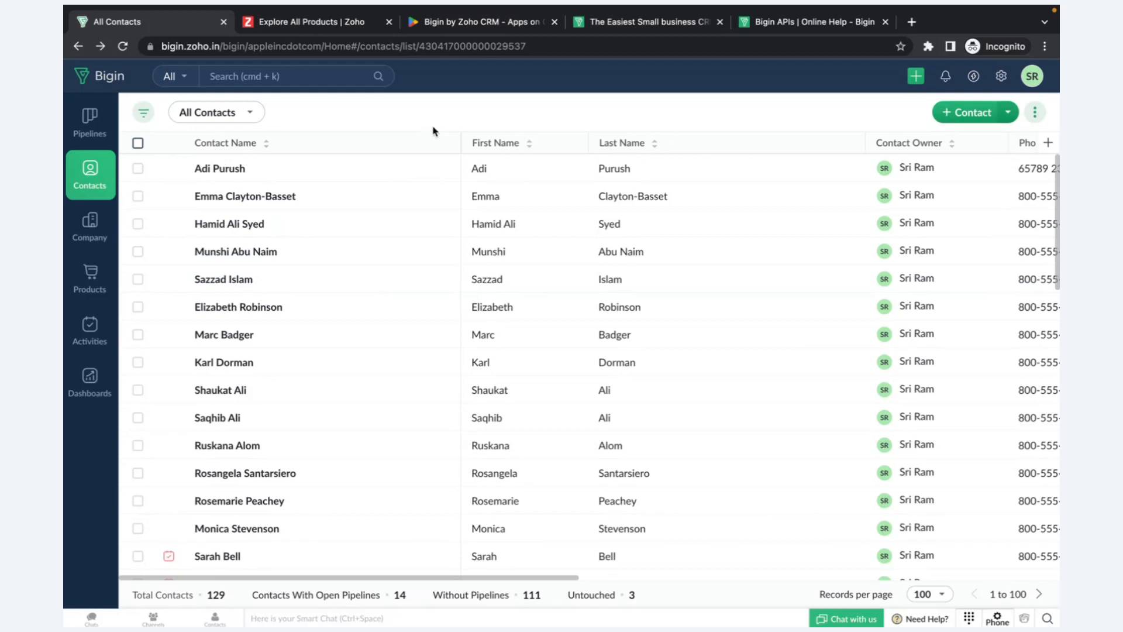
pyautogui.click(1036, 111)
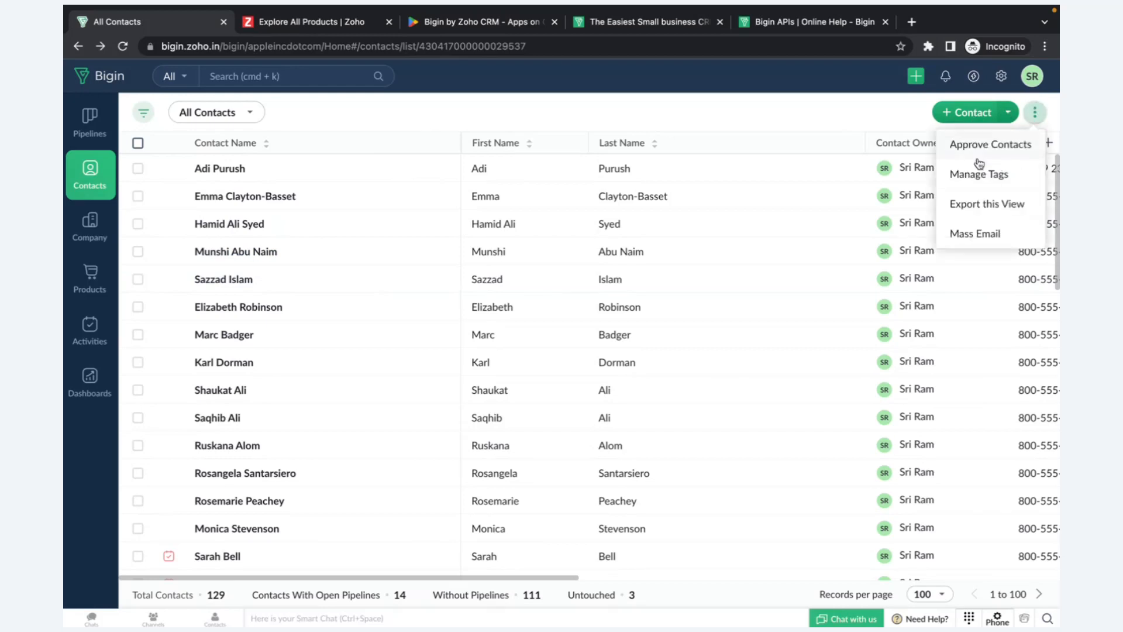
pyautogui.click(970, 171)
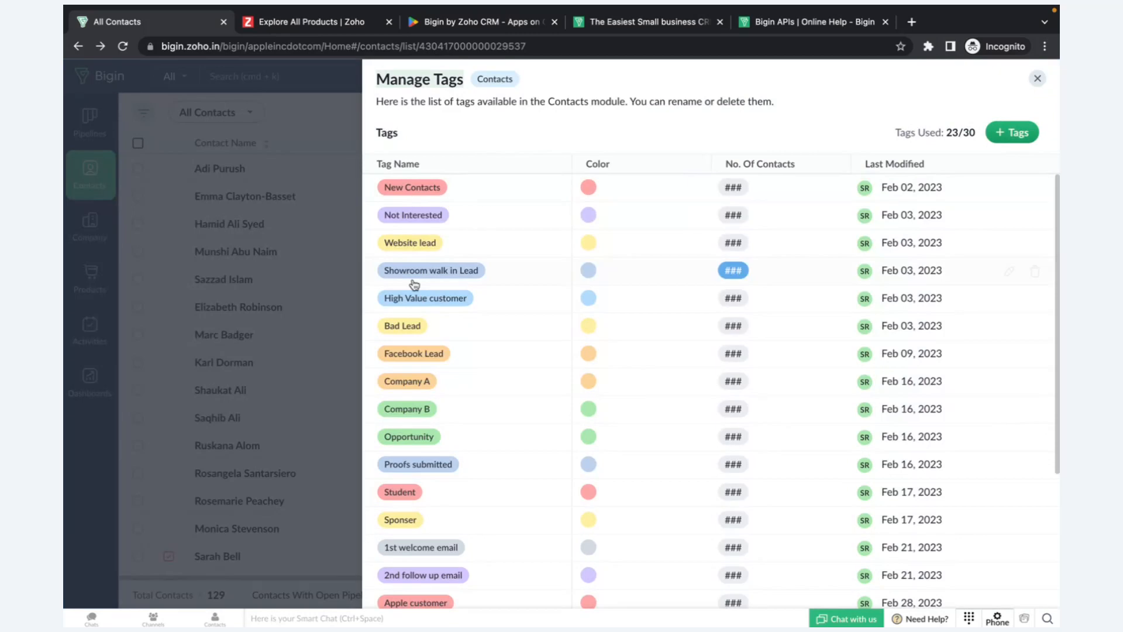
pyautogui.scroll(-3, 452, 440)
pyautogui.scroll(-1, 453, 440)
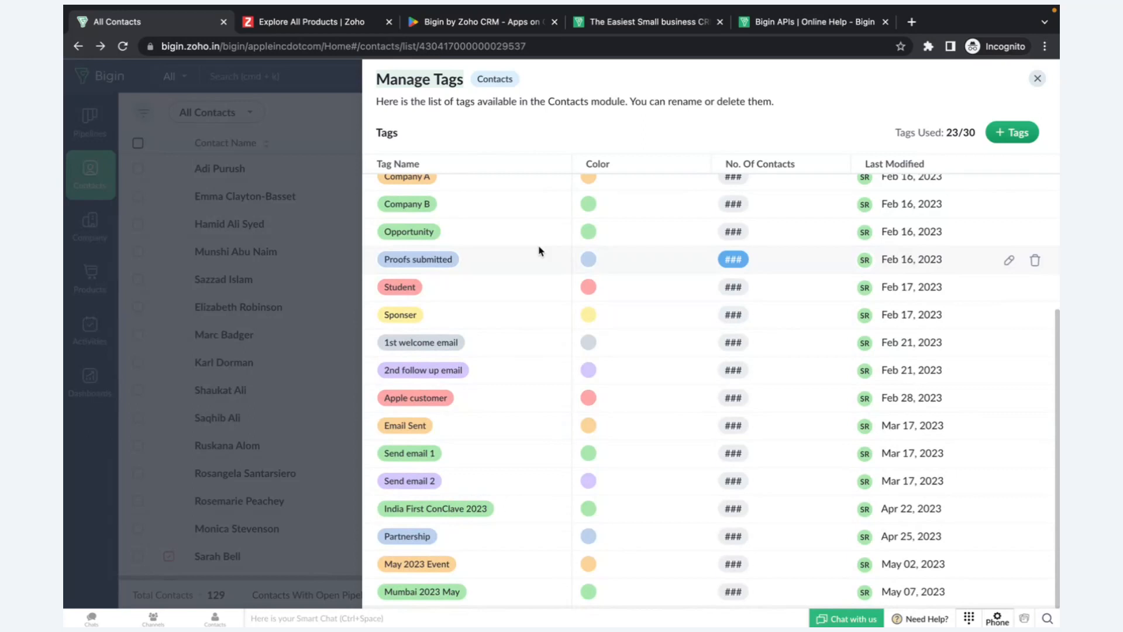
pyautogui.scroll(4, 491, 211)
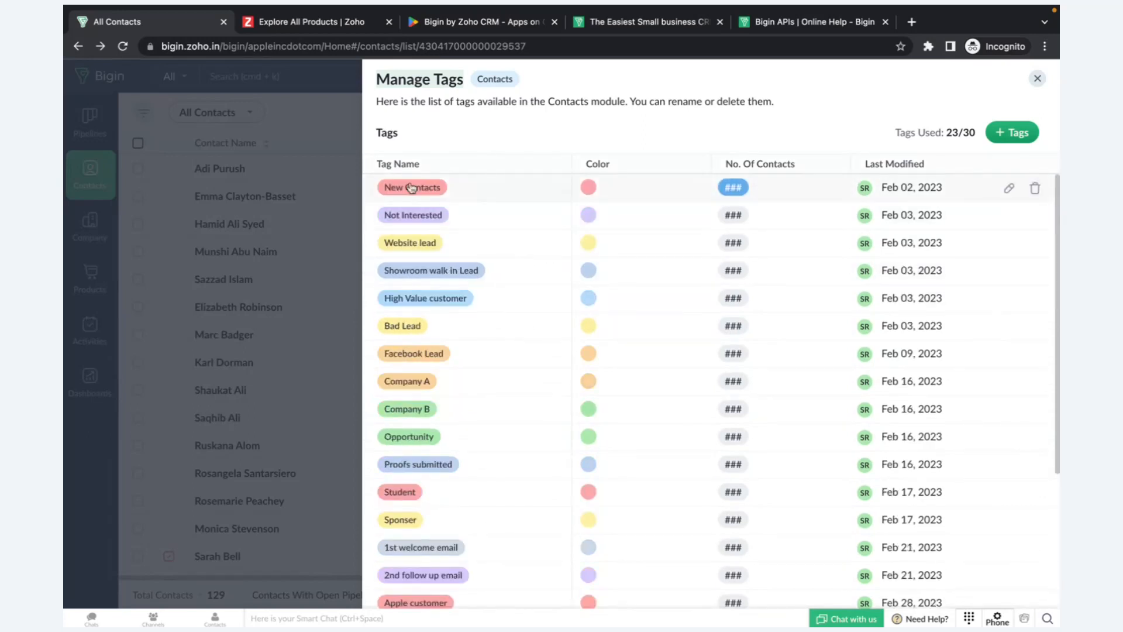
pyautogui.click(1037, 79)
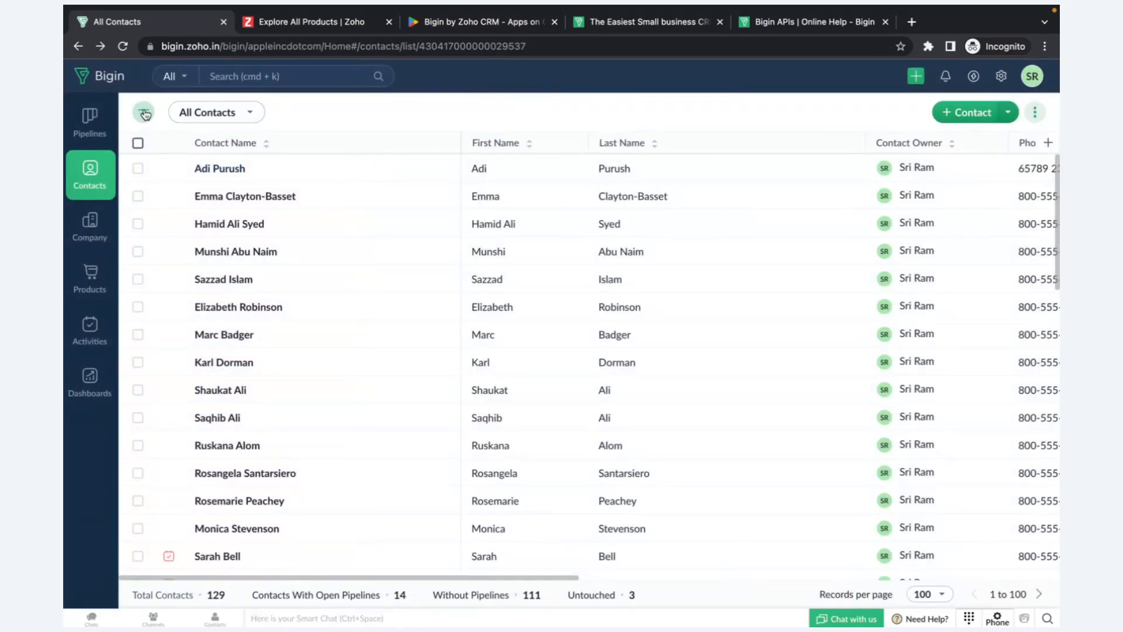
# Open the contacts filter and examine the properties available for filtering.
pyautogui.click(144, 113)
pyautogui.click(192, 134)
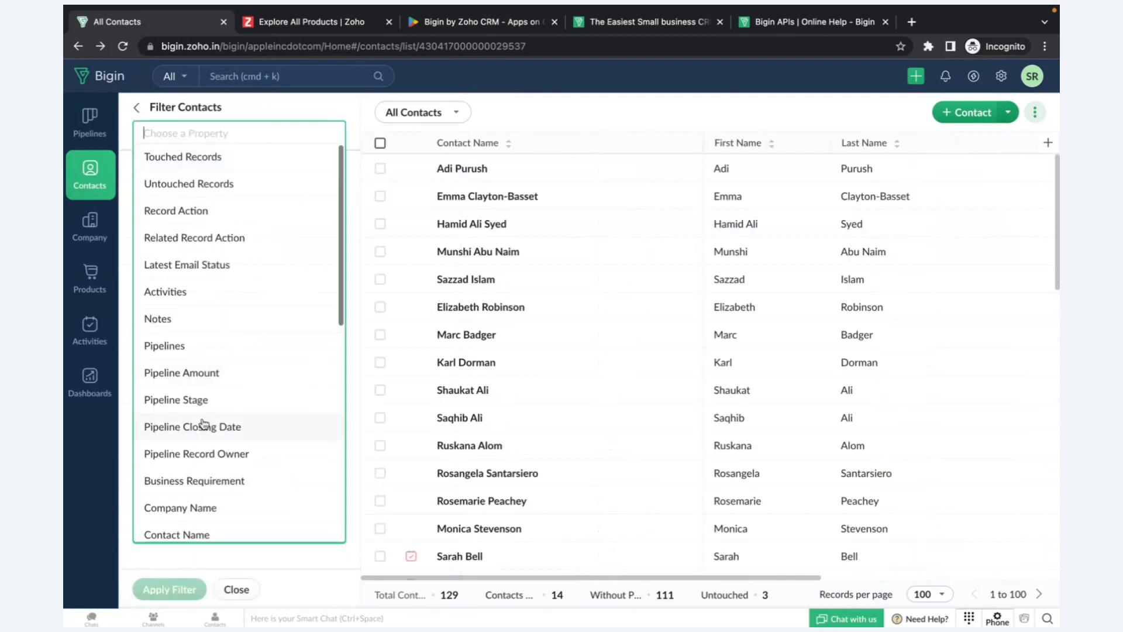
pyautogui.scroll(-1, 204, 423)
pyautogui.scroll(-3, 204, 422)
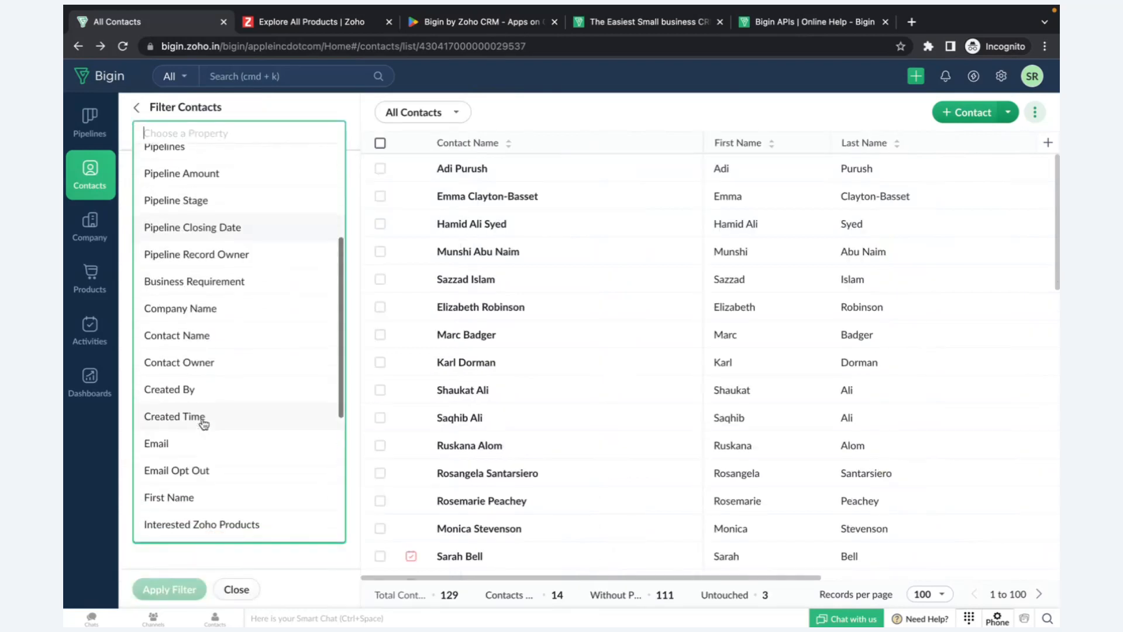
pyautogui.scroll(2, 203, 422)
pyautogui.scroll(4, 176, 170)
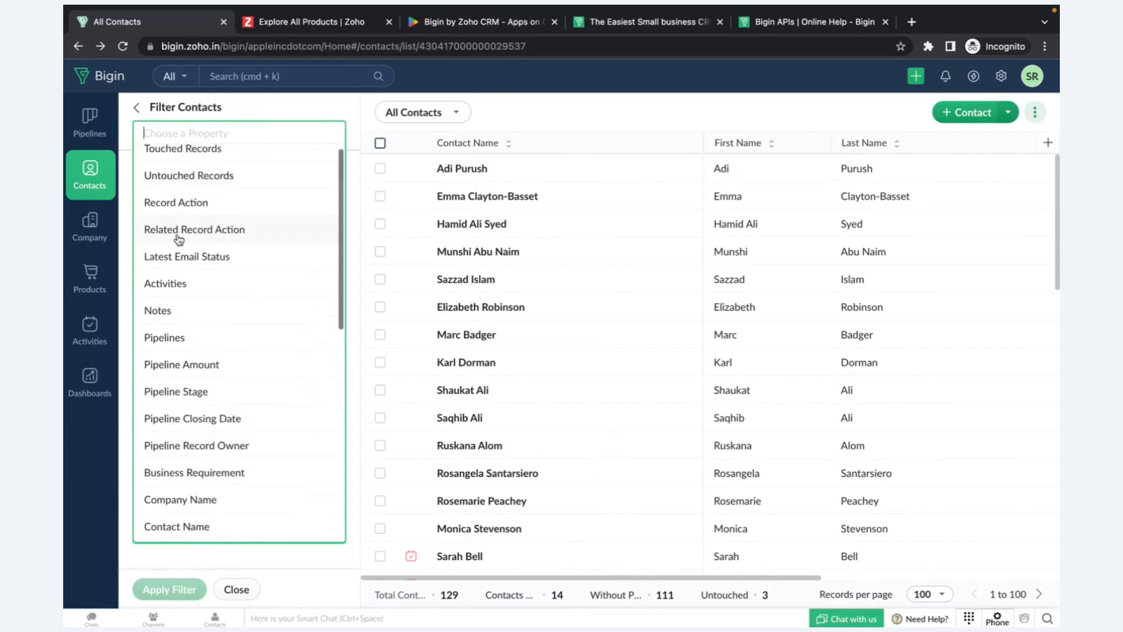
# Filter the contacts where Tag is New Contacts and check the Tag column of the filtered list.
pyautogui.write('tag')
pyautogui.click(151, 183)
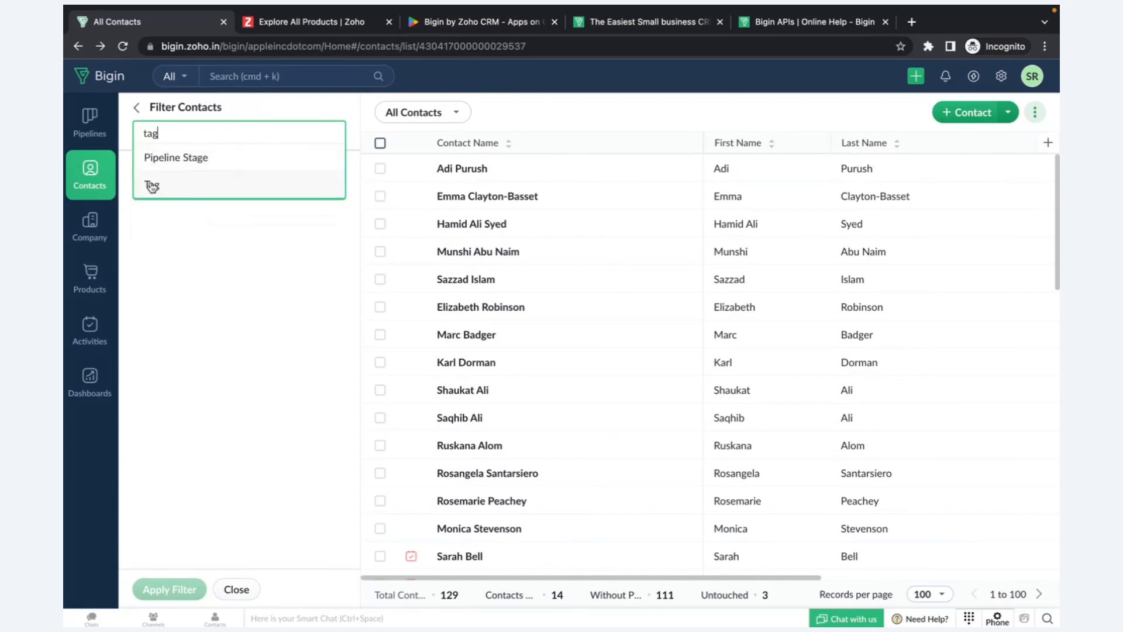
pyautogui.click(202, 219)
pyautogui.click(177, 284)
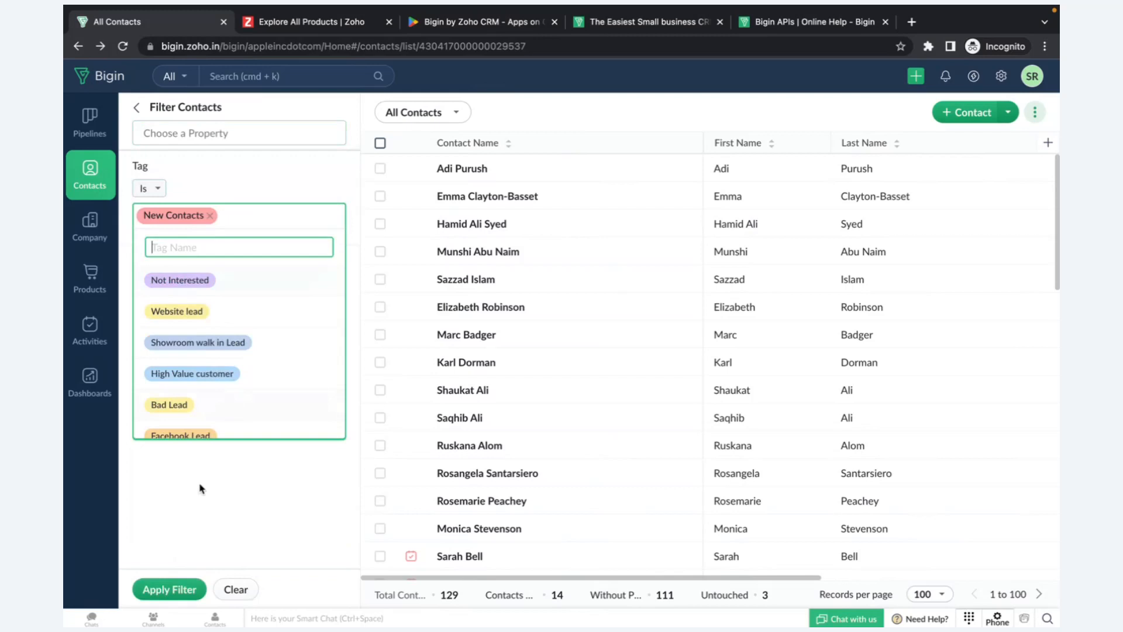
pyautogui.click(169, 589)
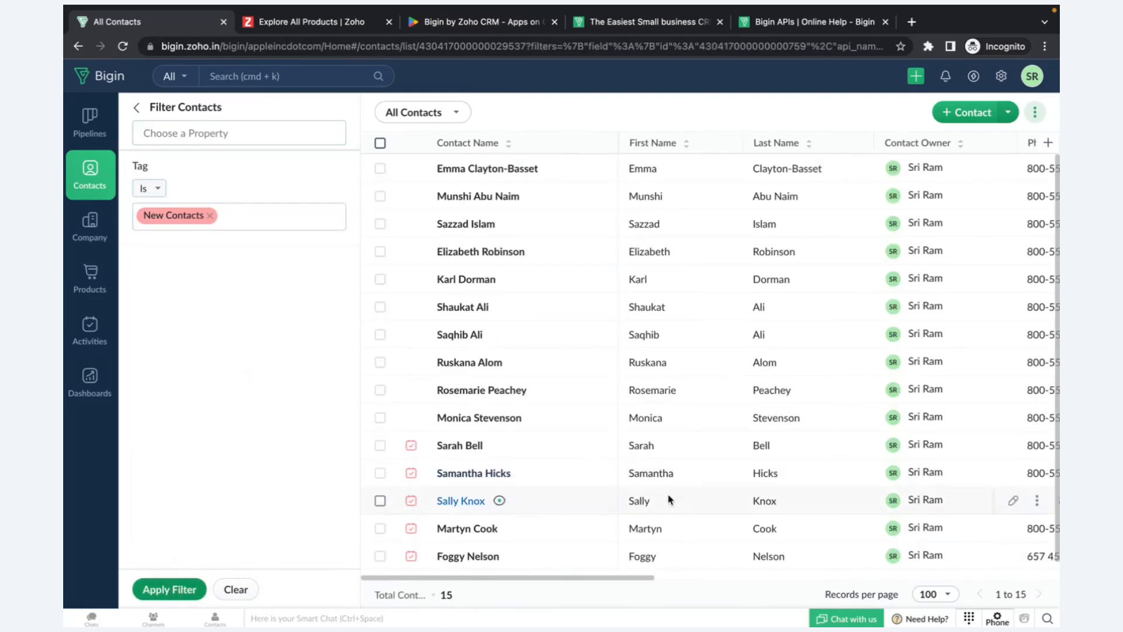
pyautogui.hscroll(10, 706, 440)
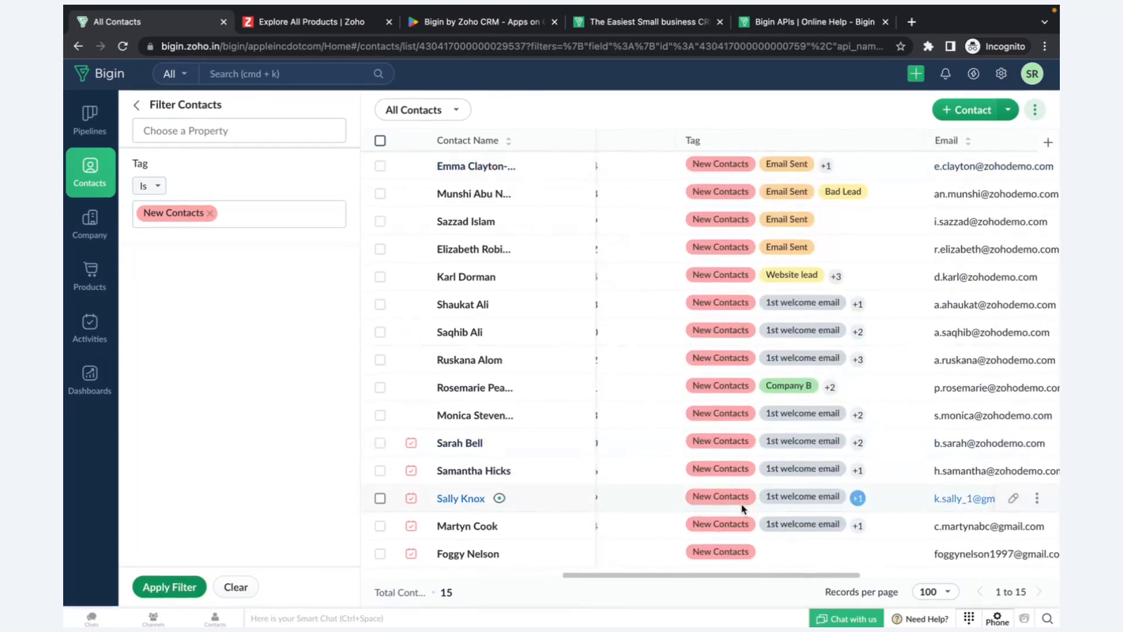
# Add a Contact Owner filter set to the first named user, apply it, and check the owner and tag columns.
pyautogui.click(188, 133)
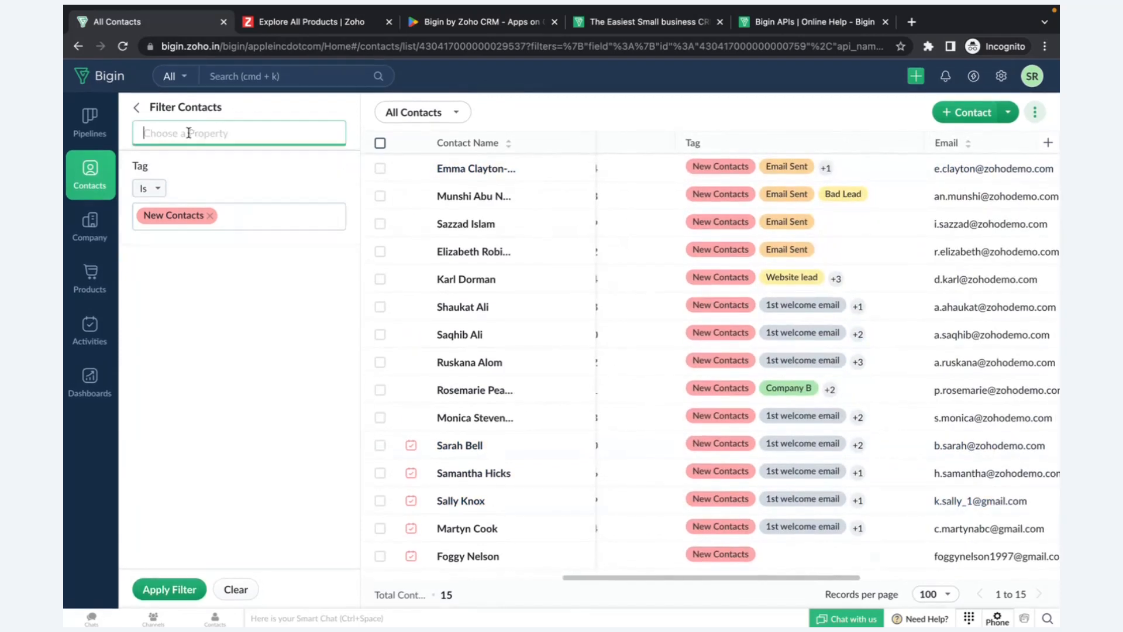
pyautogui.write('owner')
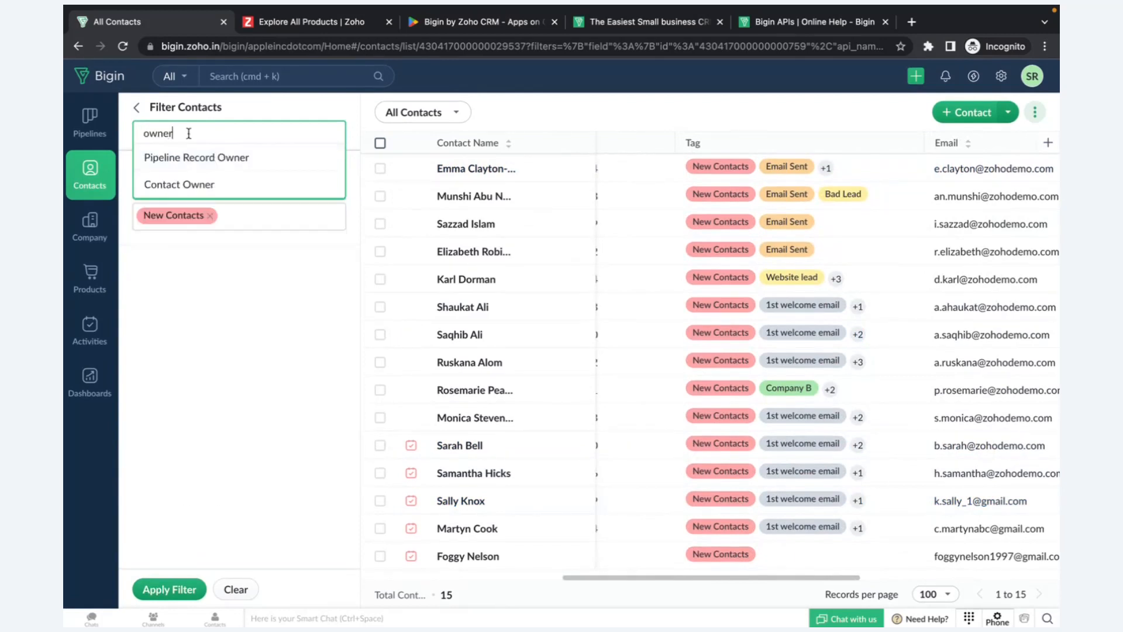
pyautogui.click(202, 185)
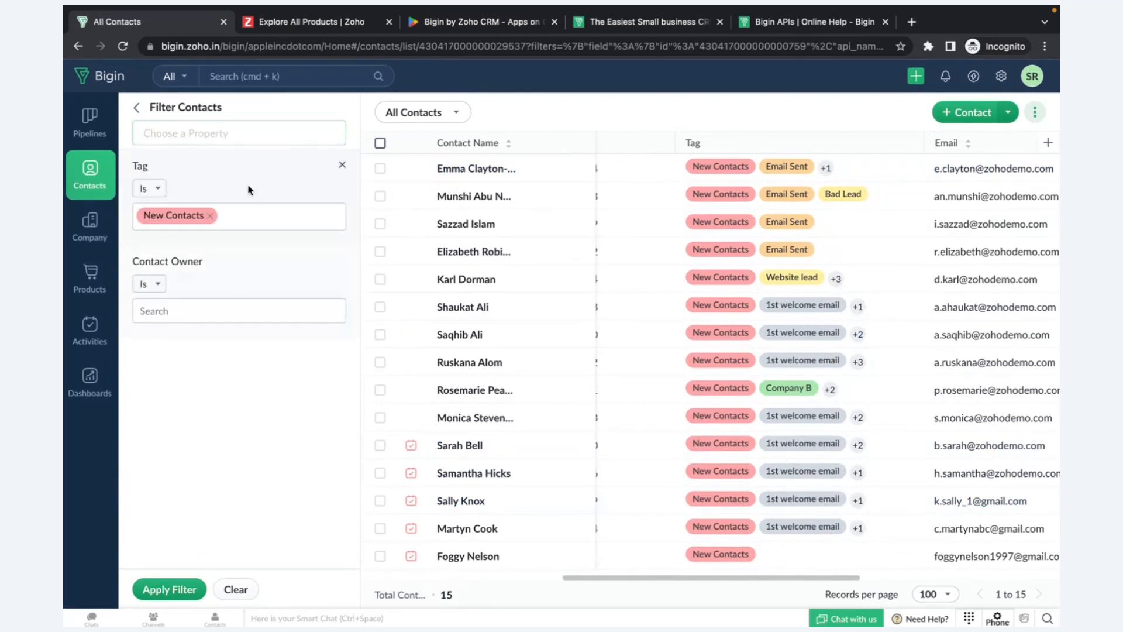
pyautogui.click(182, 309)
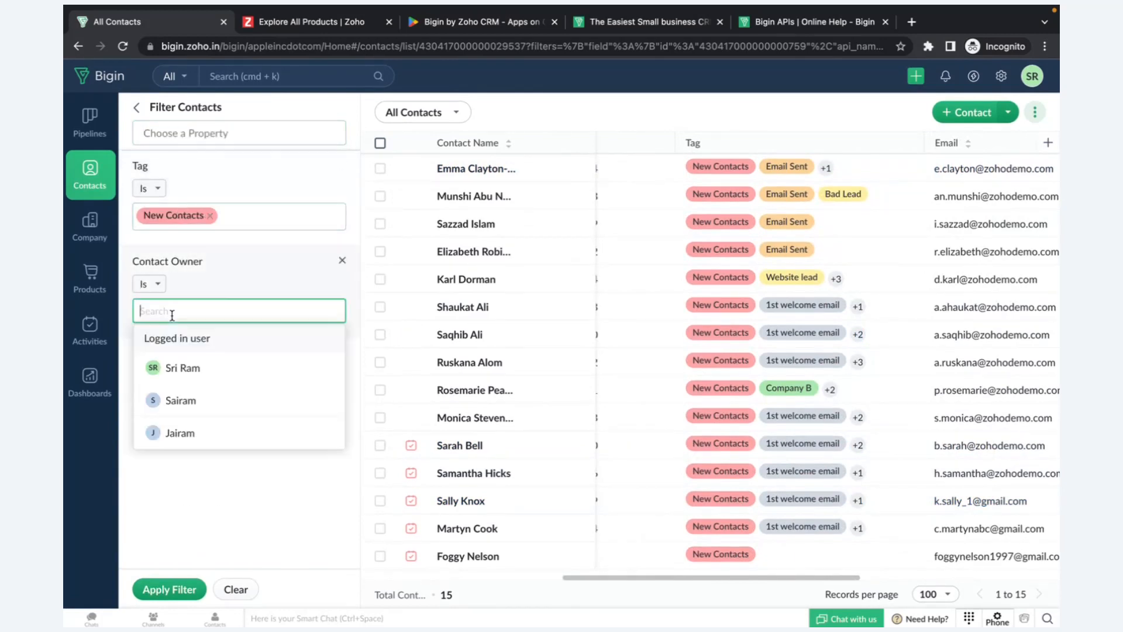
pyautogui.click(181, 368)
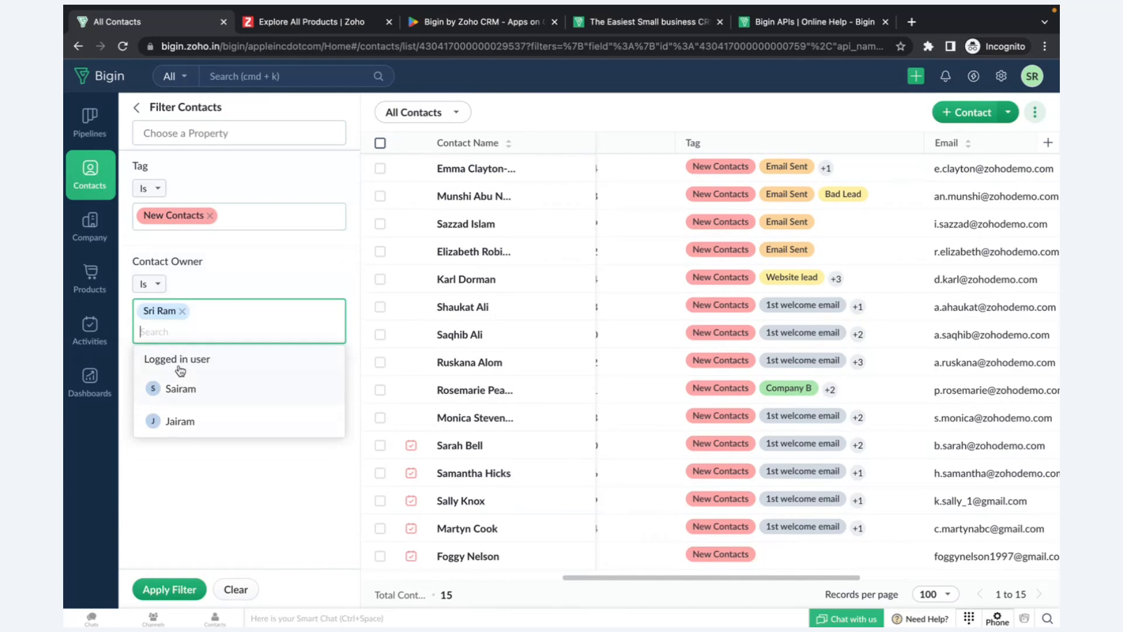
pyautogui.click(166, 589)
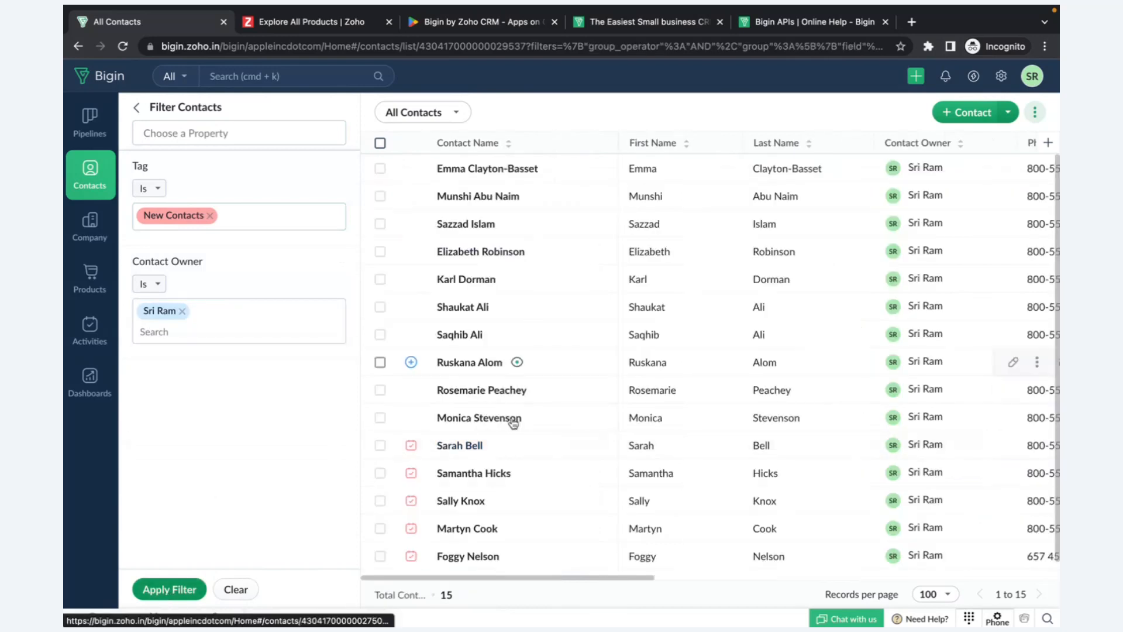
pyautogui.hscroll(5, 712, 398)
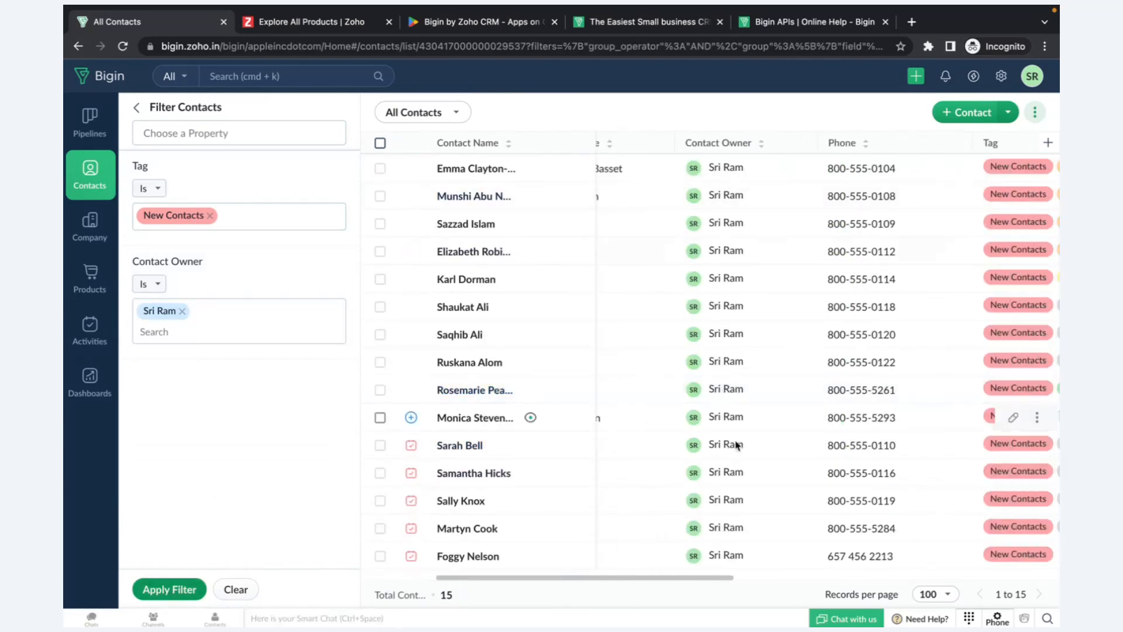
pyautogui.hscroll(5, 798, 441)
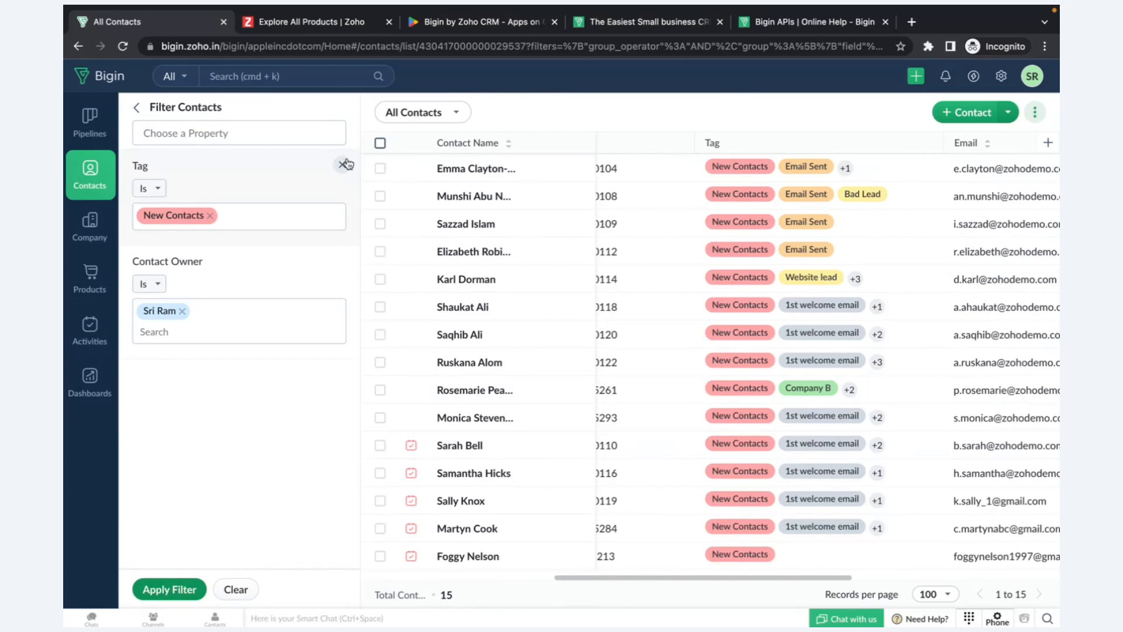
# Remove the Tag and Contact Owner filters and close the contacts filter.
pyautogui.click(346, 163)
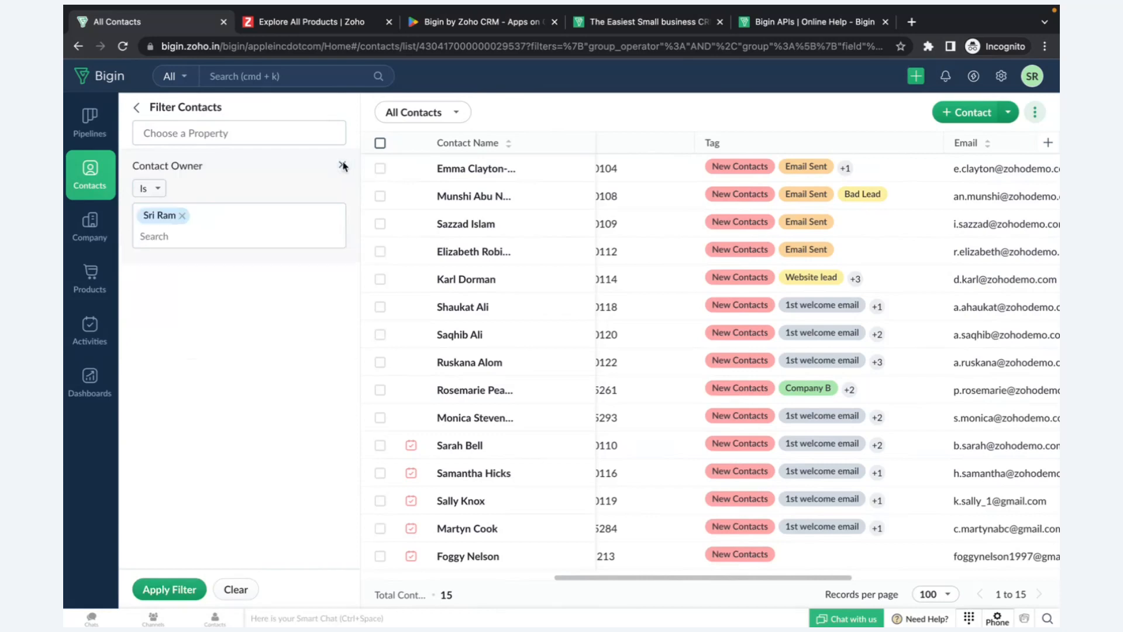
pyautogui.click(344, 167)
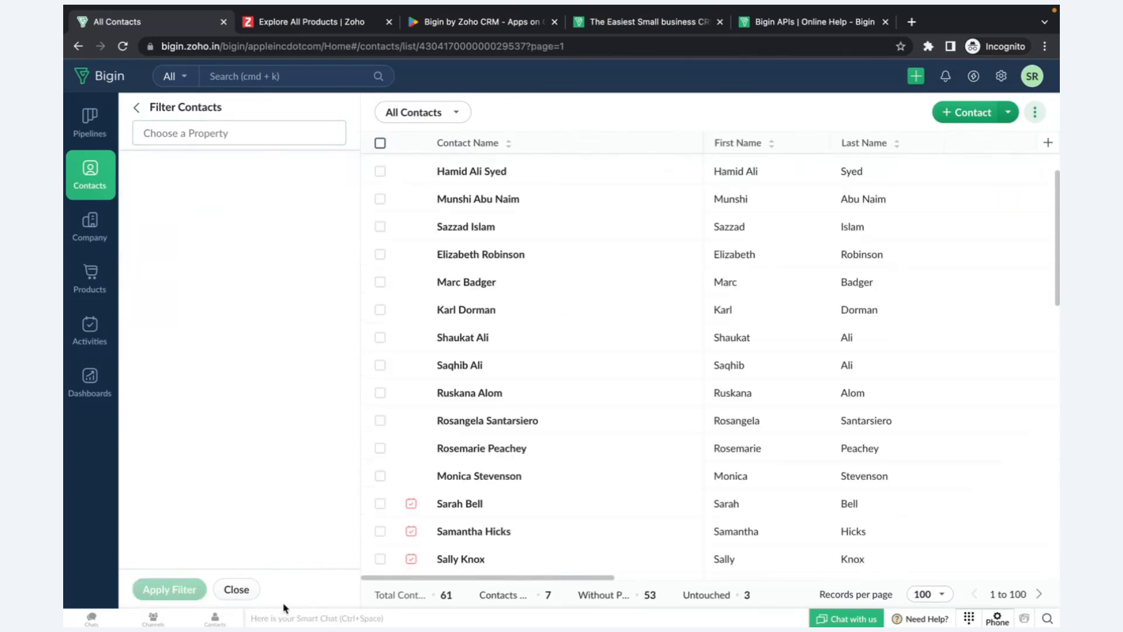
pyautogui.click(240, 590)
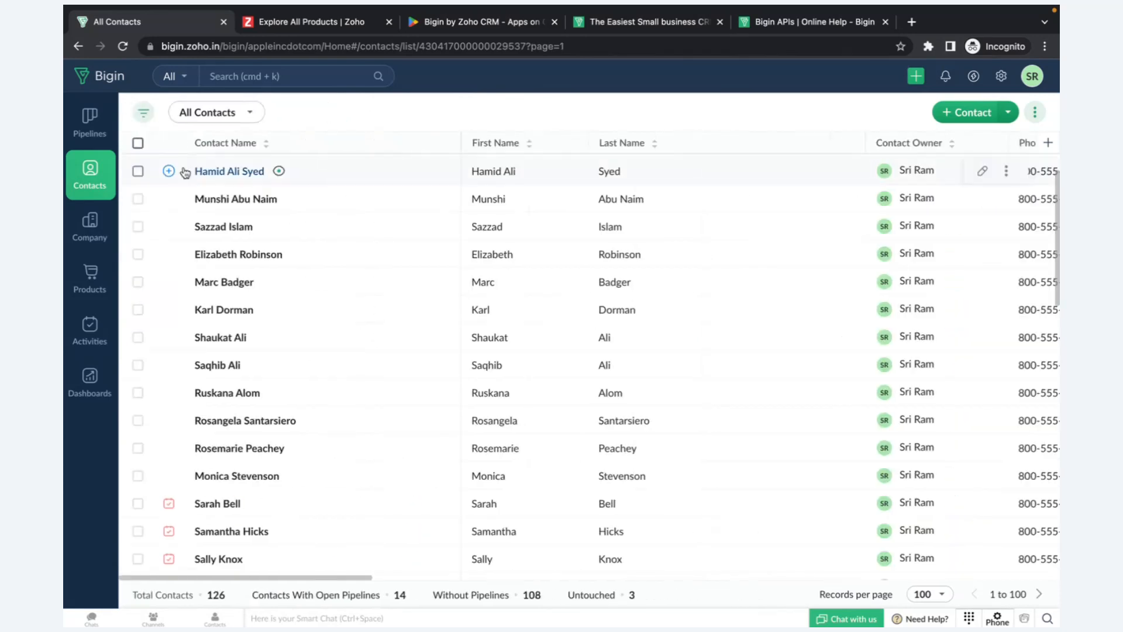
# Start a new custom contacts view and name it Vendor View.
pyautogui.click(230, 116)
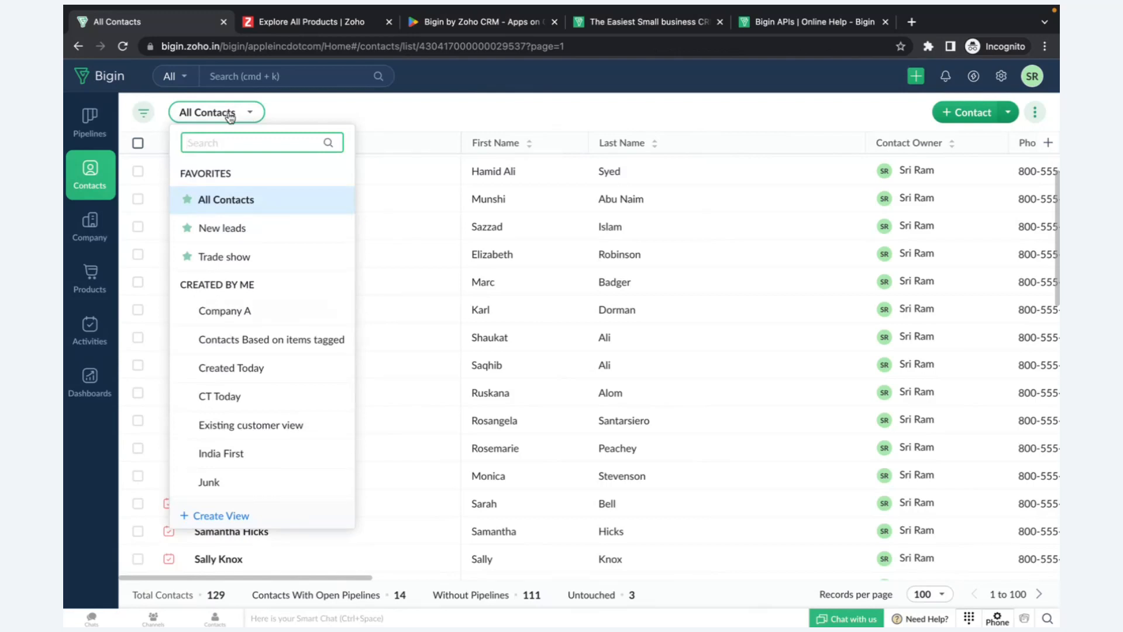
pyautogui.click(220, 515)
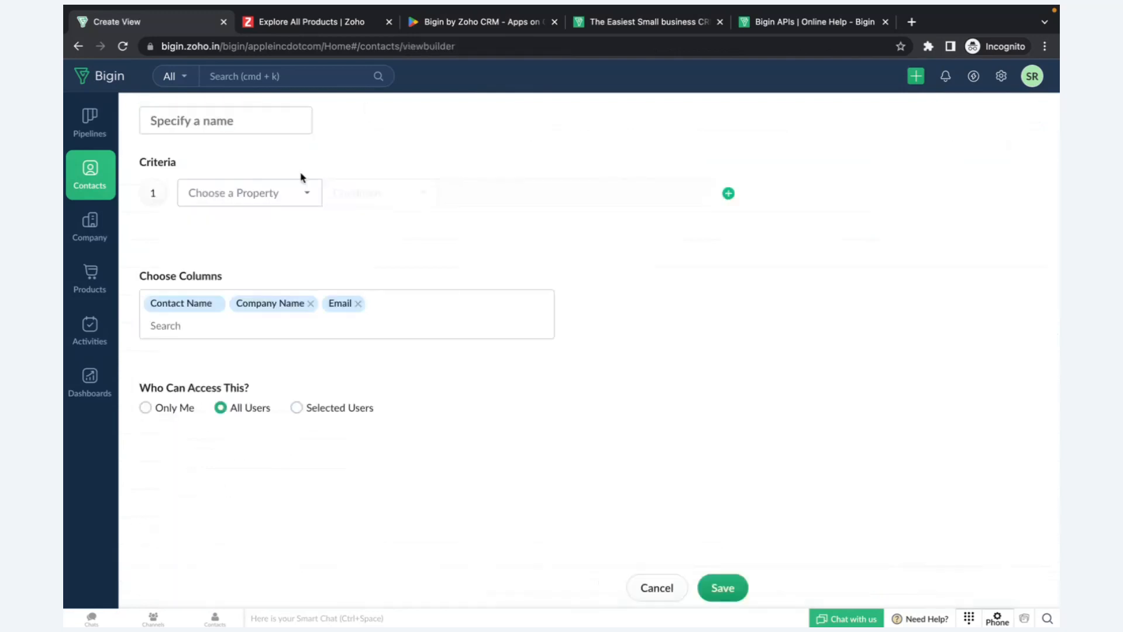
pyautogui.click(207, 120)
pyautogui.write('Vendor ')
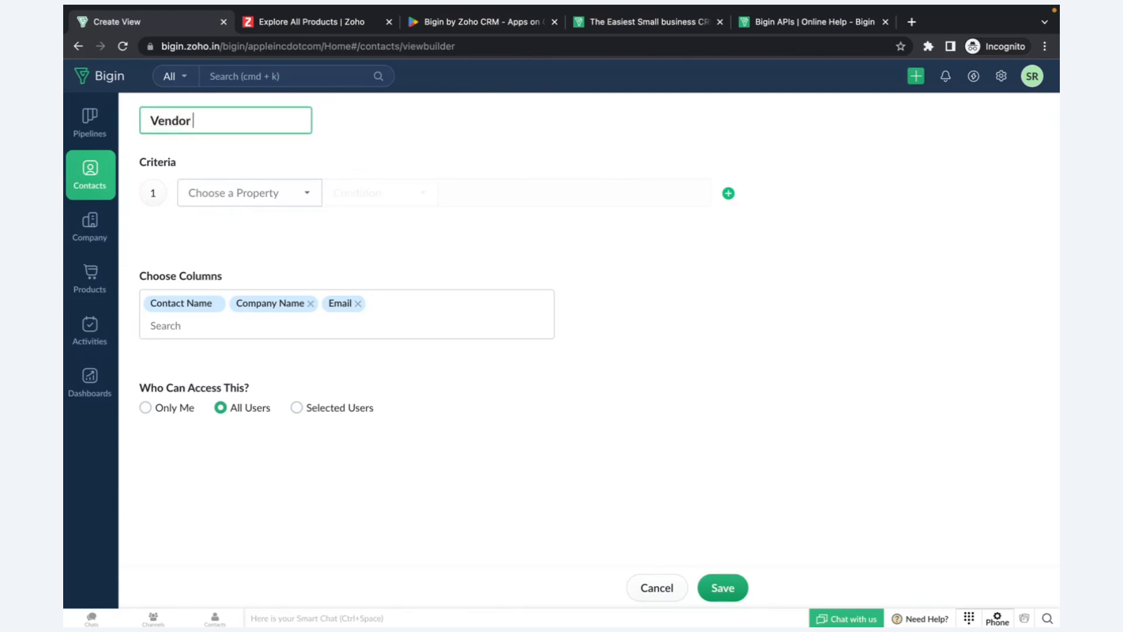
pyautogui.write('View')
# Set the Vendor View's first criterion to Contact Name Contains Vendors.
pyautogui.click(275, 192)
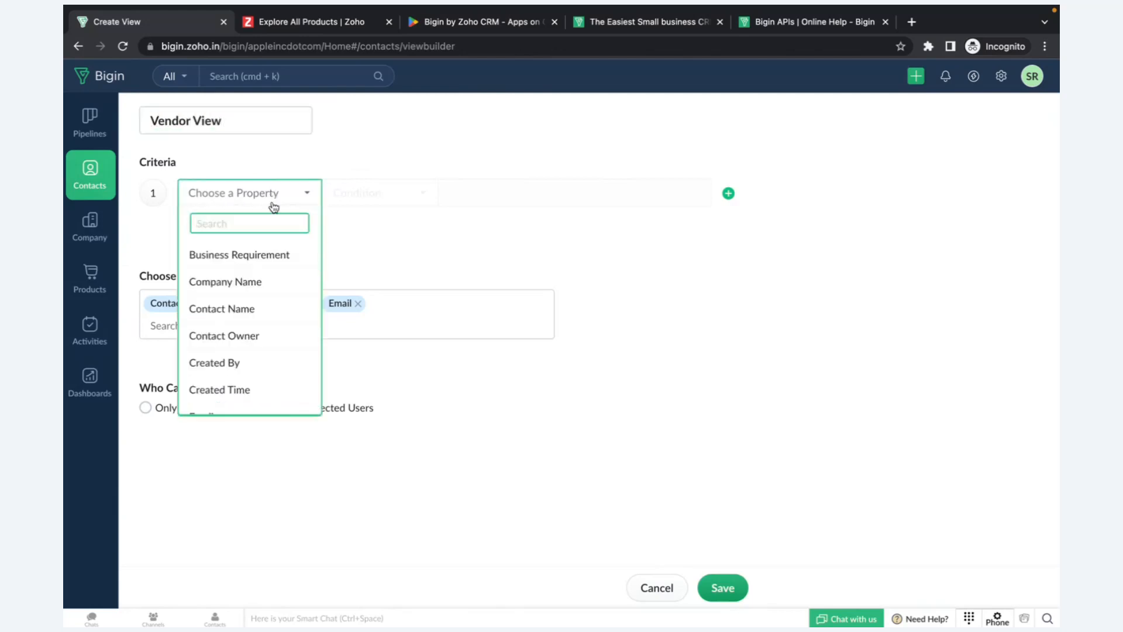
pyautogui.scroll(-3, 258, 305)
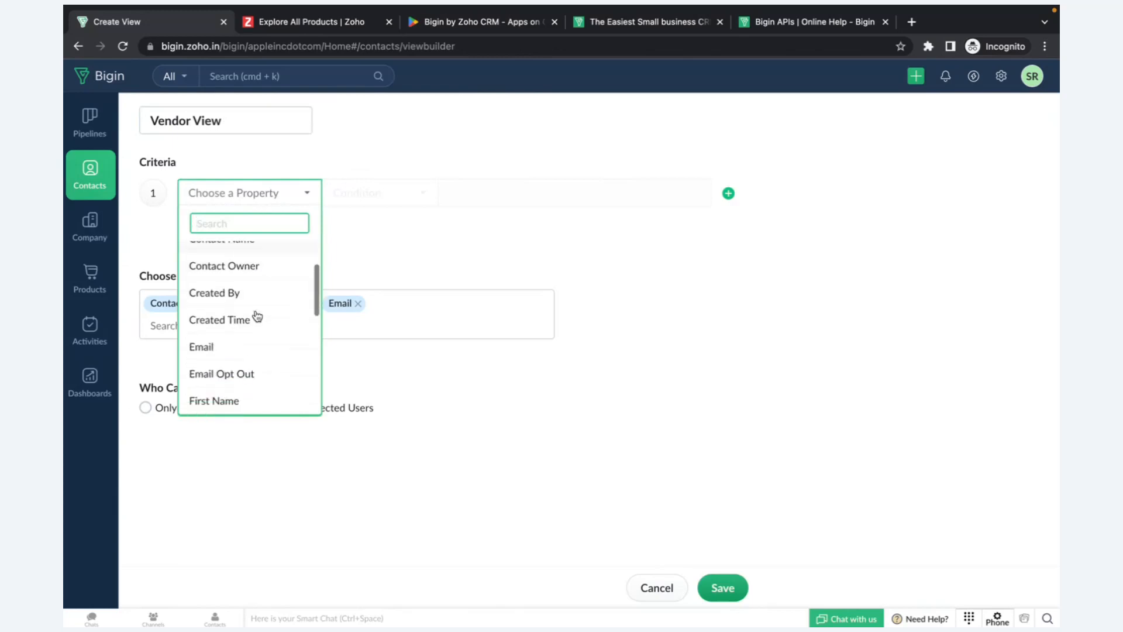
pyautogui.write('name')
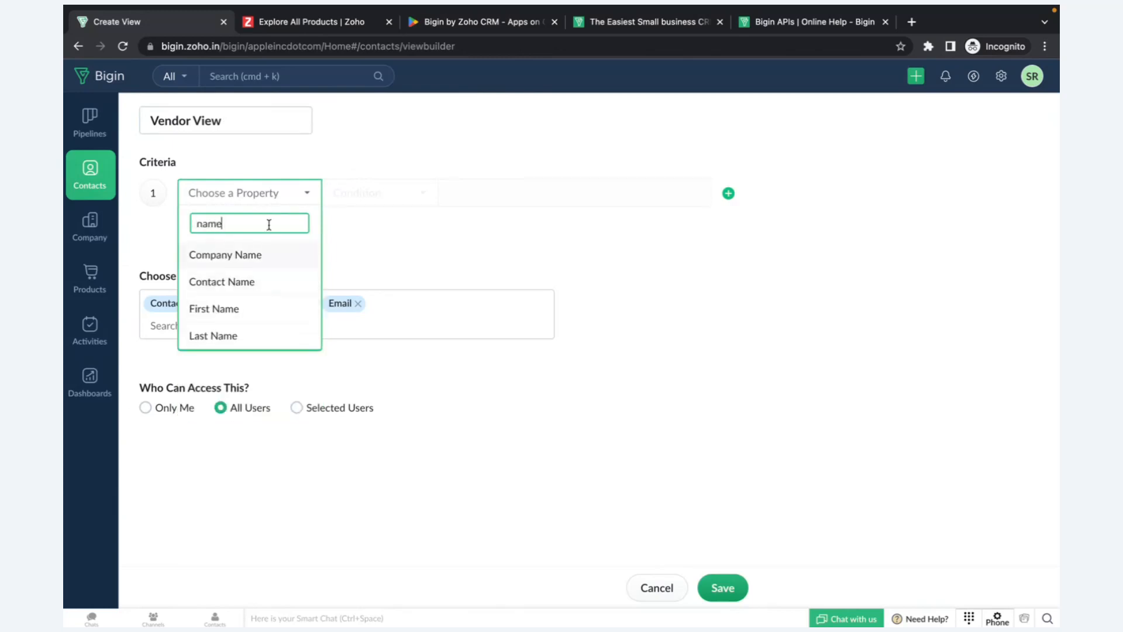
pyautogui.click(248, 283)
pyautogui.click(398, 192)
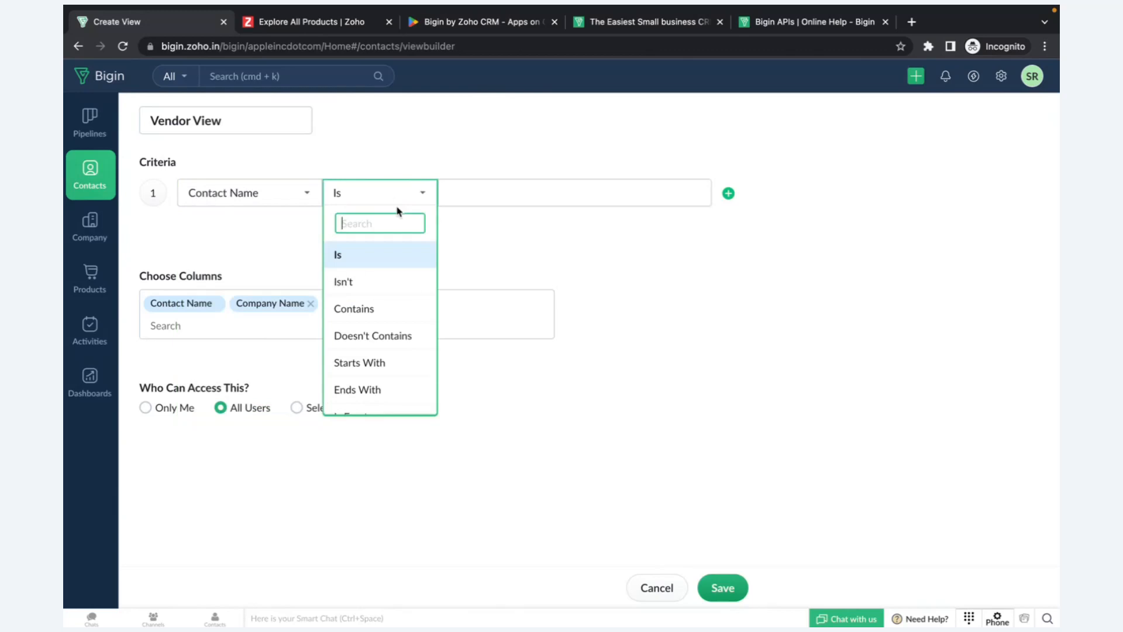
pyautogui.click(357, 309)
pyautogui.click(532, 189)
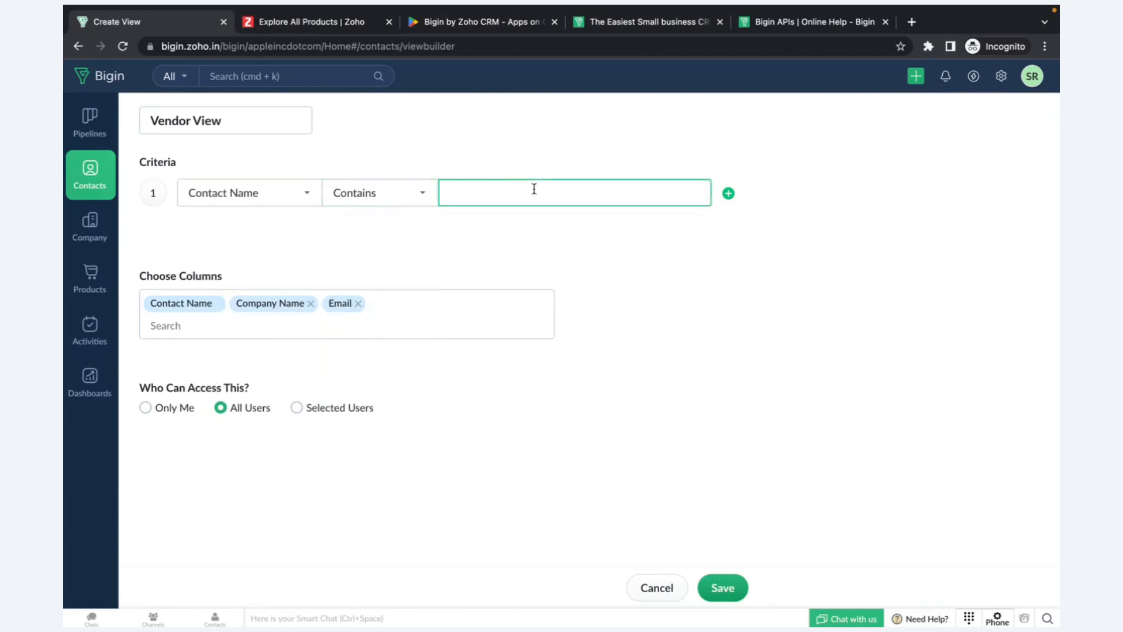
pyautogui.write('Vendors')
# Add a second criteria row, try the AND operator switch between the rows, and discard the new view.
pyautogui.click(729, 193)
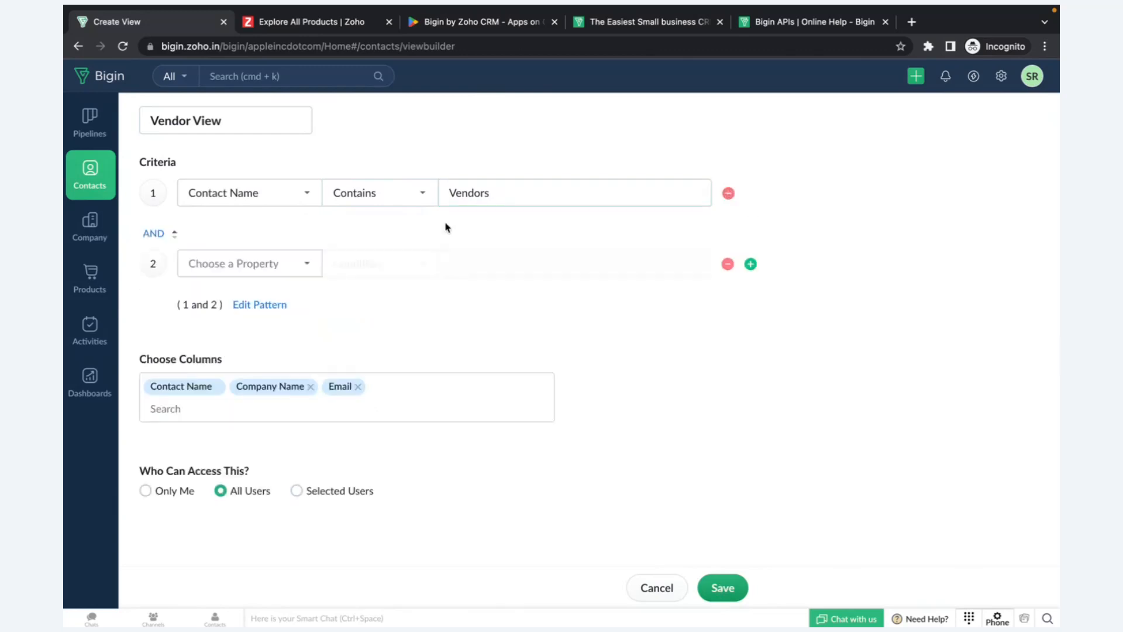
pyautogui.click(168, 235)
pyautogui.click(169, 236)
pyautogui.click(657, 588)
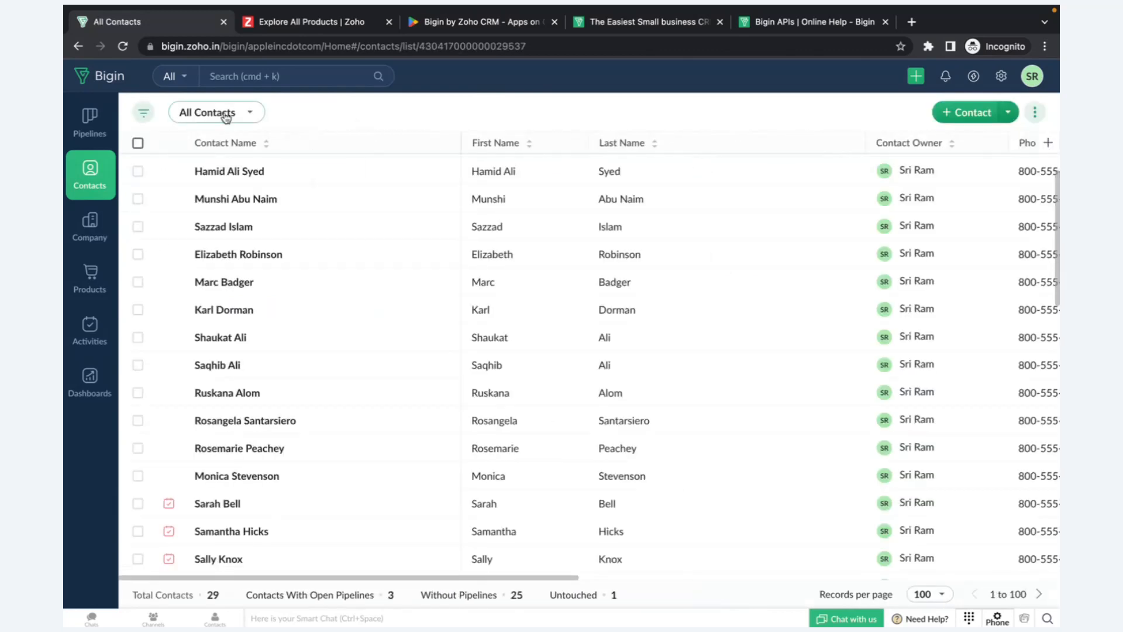
# Show the contacts in the New leads view, including its tags column, and in the Trade show view.
pyautogui.click(226, 119)
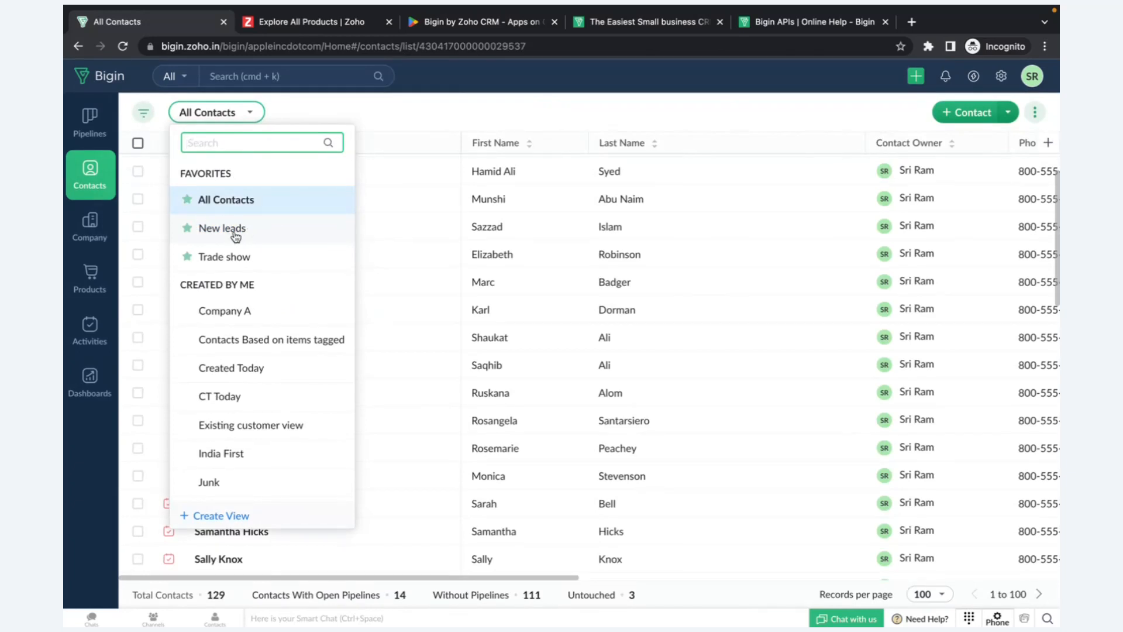
pyautogui.click(235, 234)
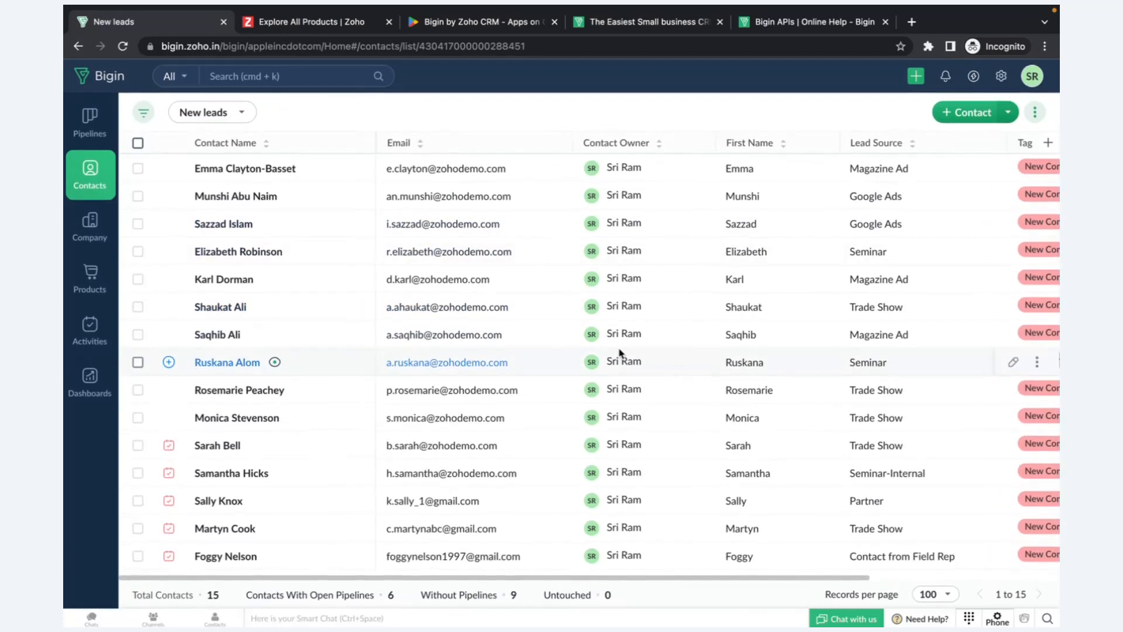
pyautogui.hscroll(5, 620, 352)
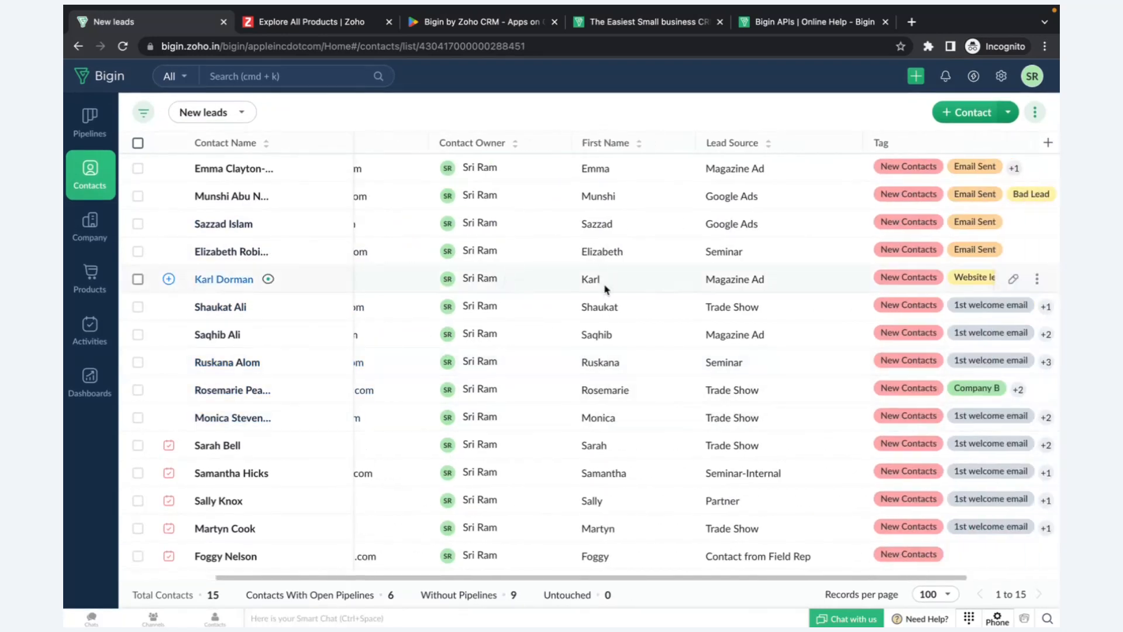
pyautogui.click(213, 112)
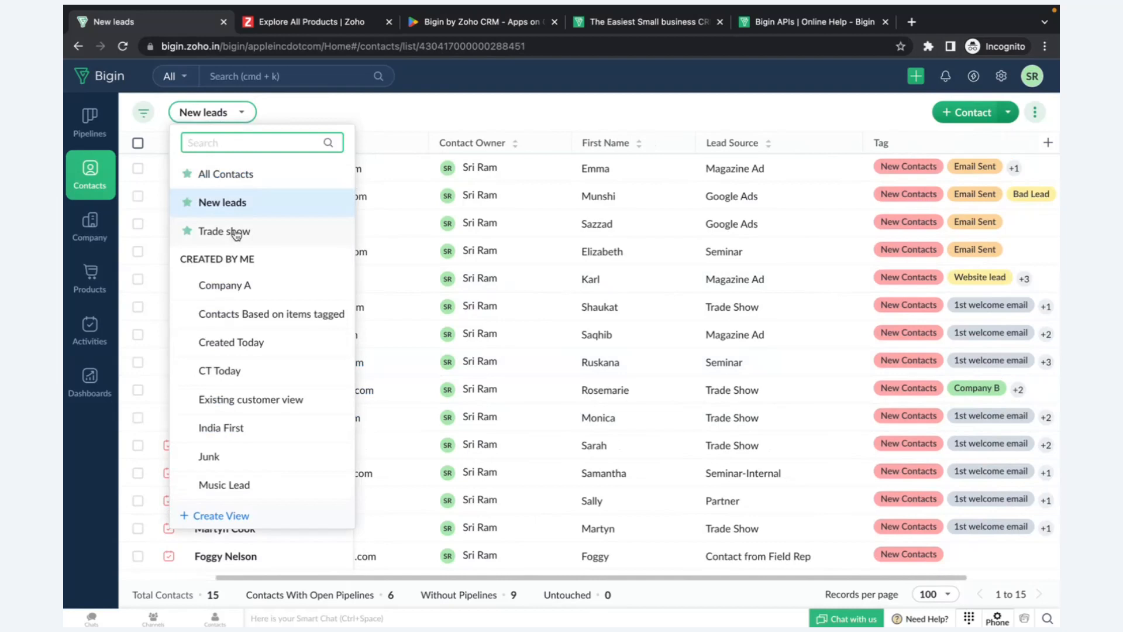
pyautogui.click(240, 233)
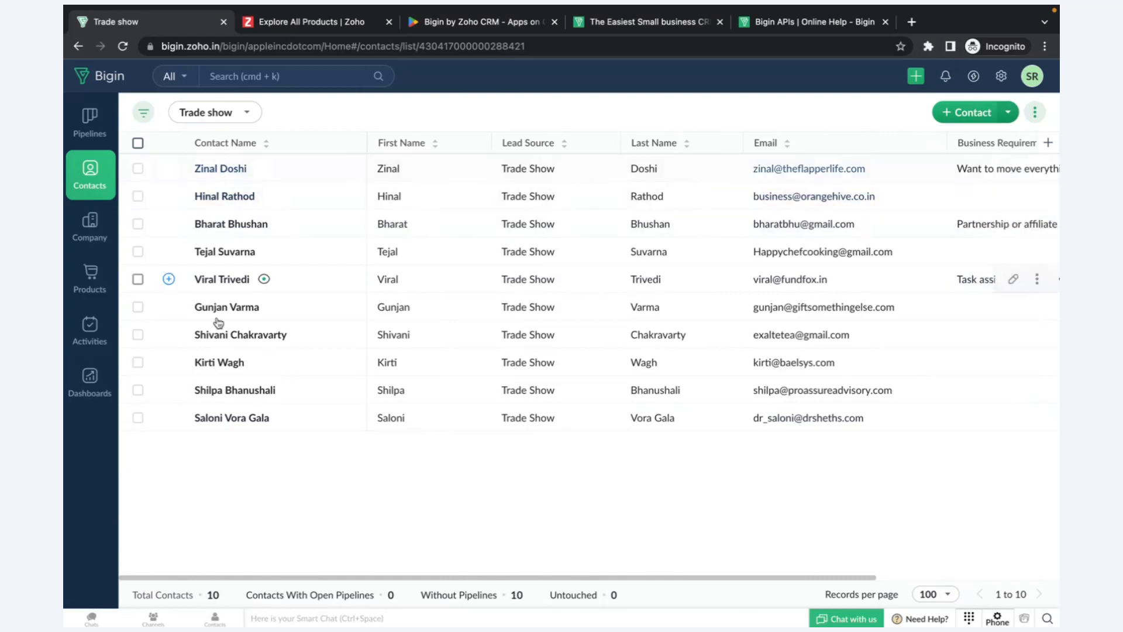
# Return to the All Contacts view and open the third contact's record to review its basic info, tags and other info.
pyautogui.click(216, 110)
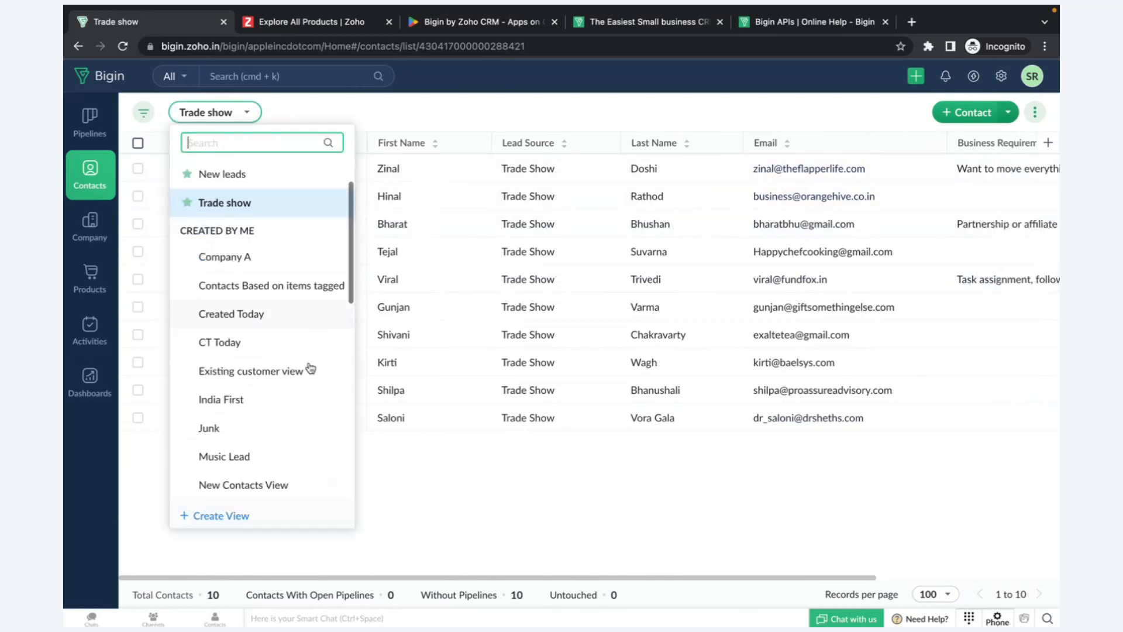
pyautogui.scroll(2, 308, 369)
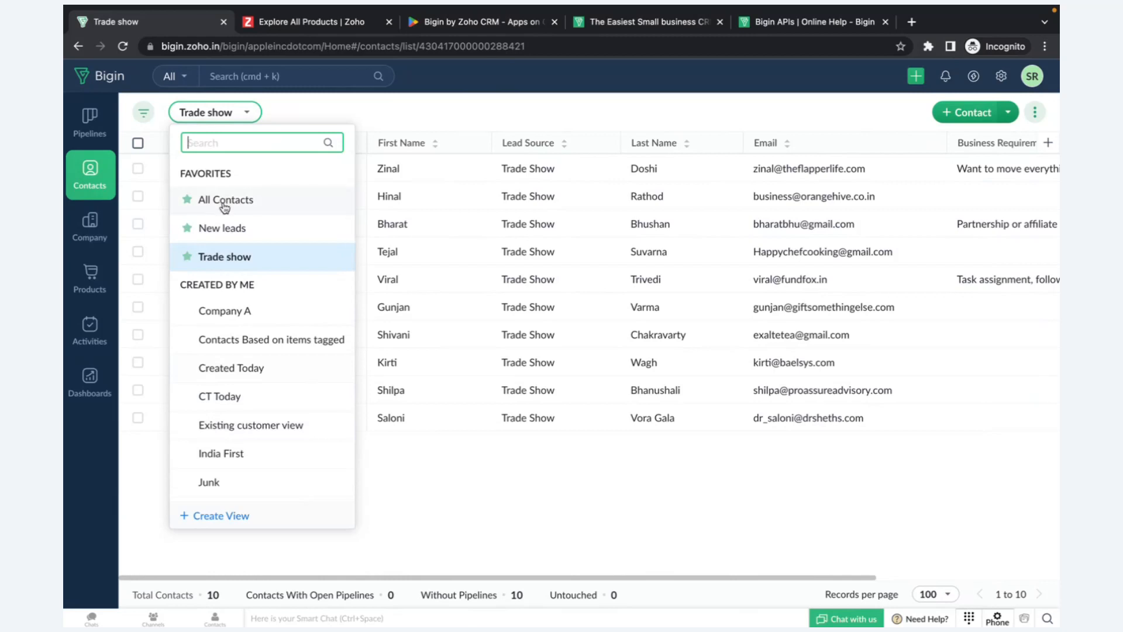
pyautogui.click(226, 201)
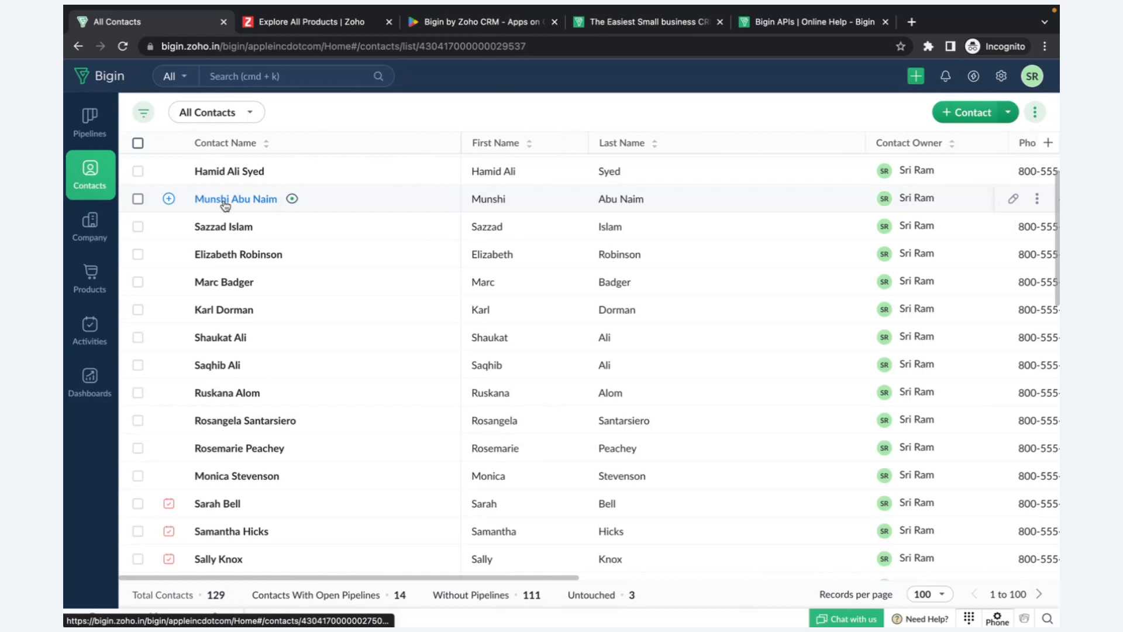
pyautogui.scroll(2, 256, 255)
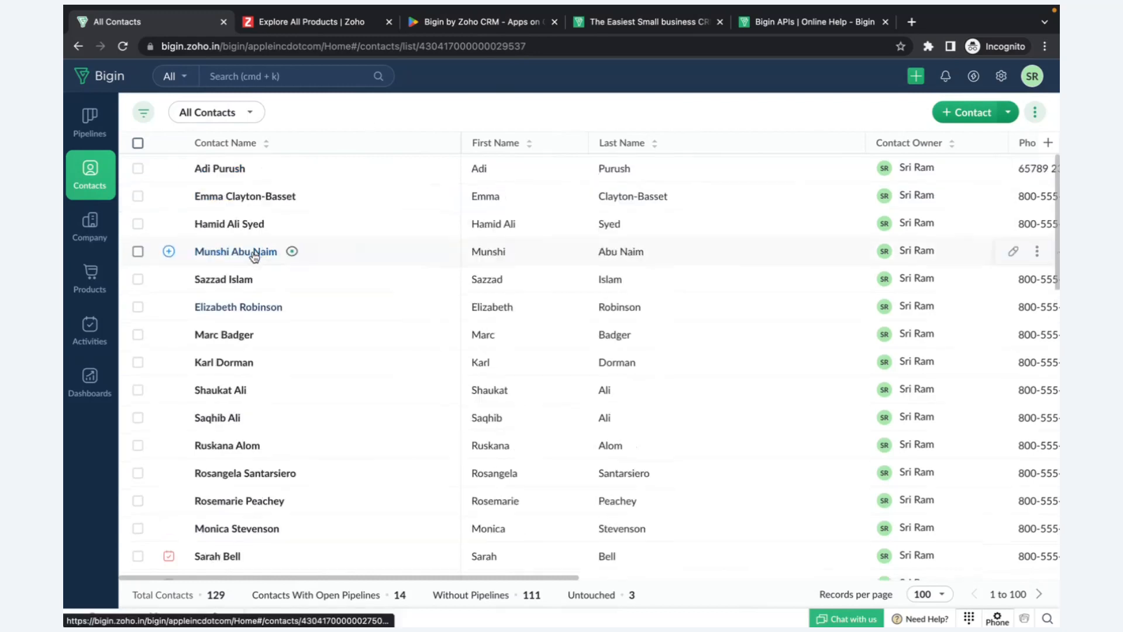
pyautogui.click(210, 226)
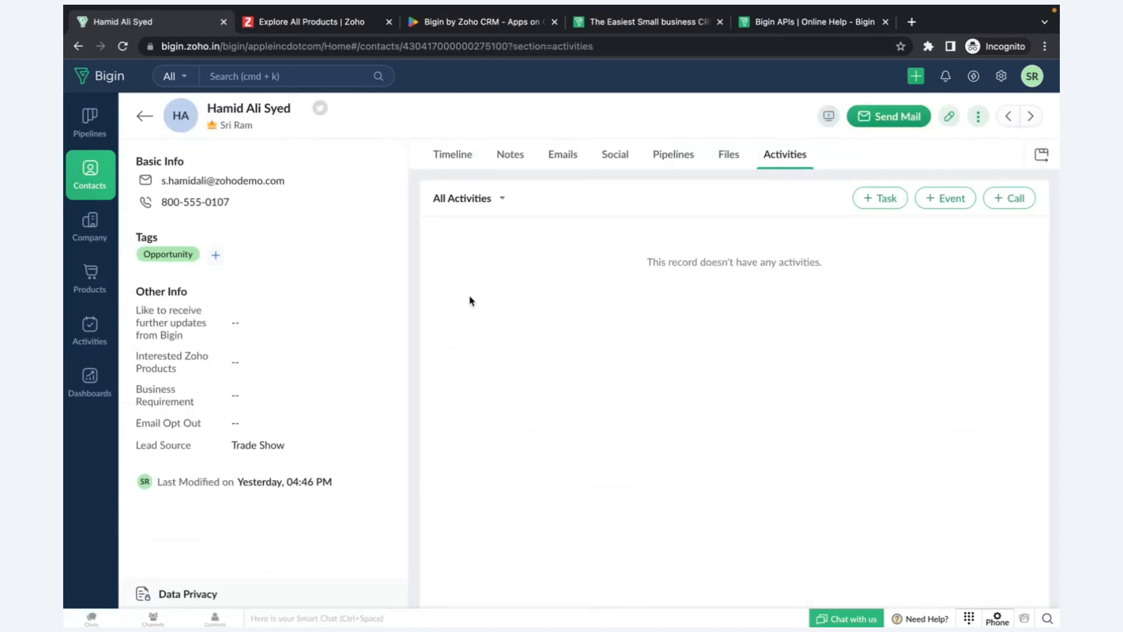
pyautogui.moveTo(142, 161); pyautogui.dragTo(316, 483)
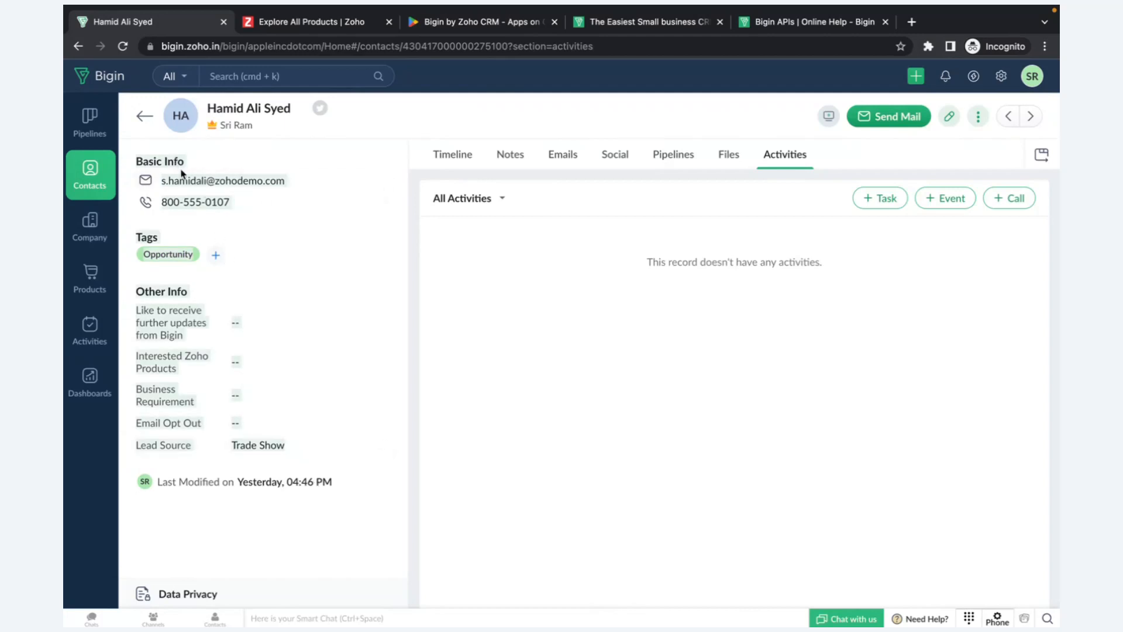
pyautogui.click(188, 291)
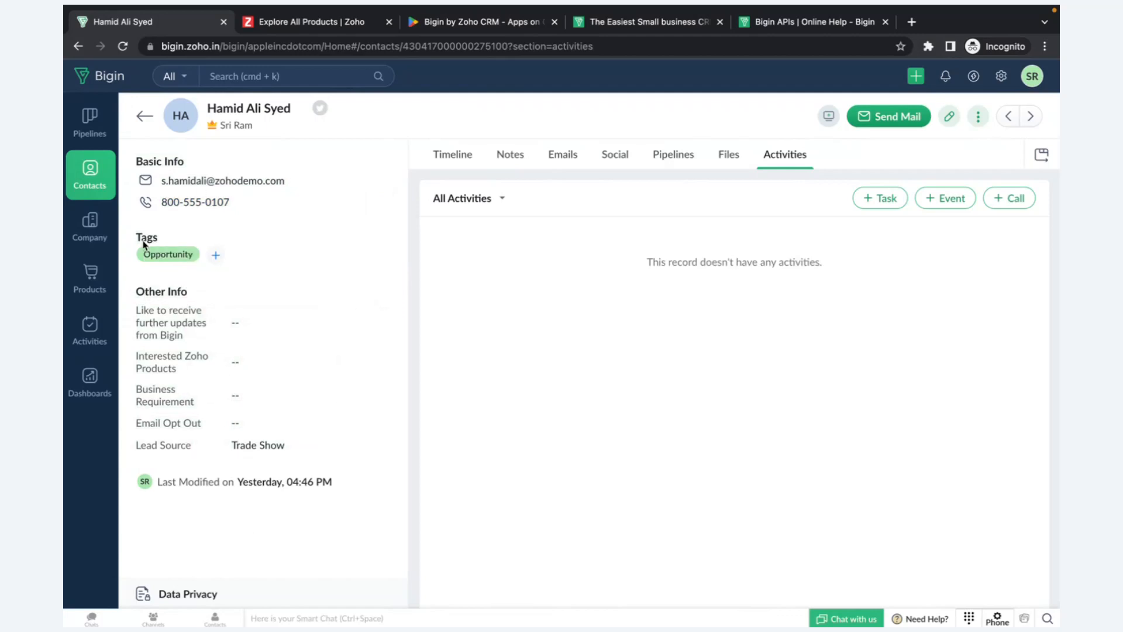
# Add the Website lead and High Value customer tags to the contact, and remove both again.
pyautogui.click(215, 255)
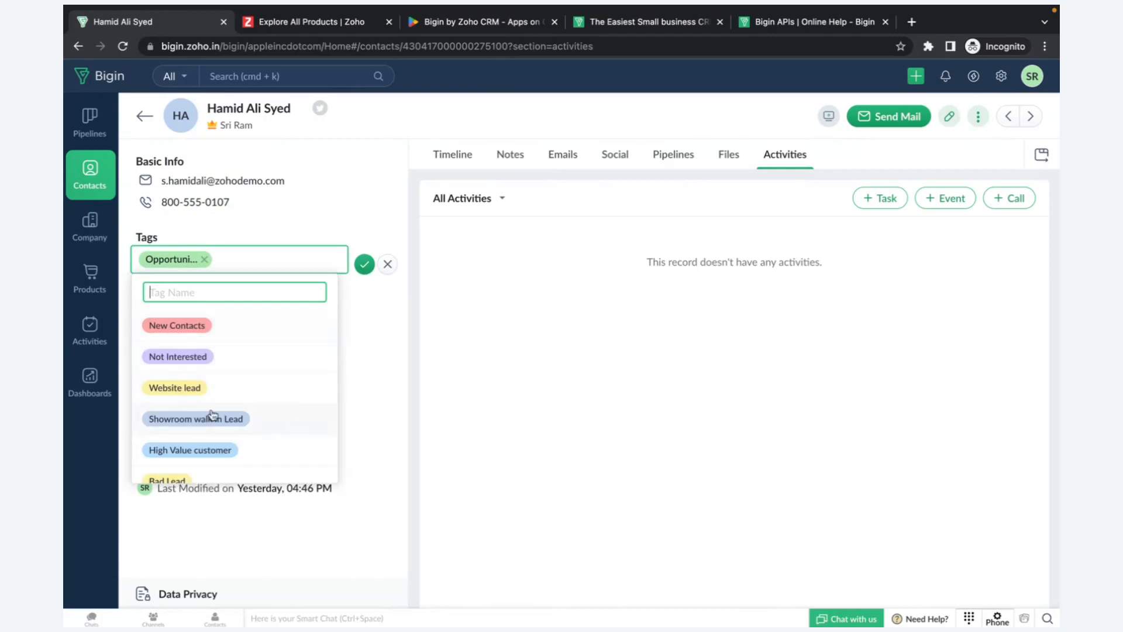
pyautogui.scroll(-1, 212, 416)
pyautogui.click(193, 379)
pyautogui.click(179, 406)
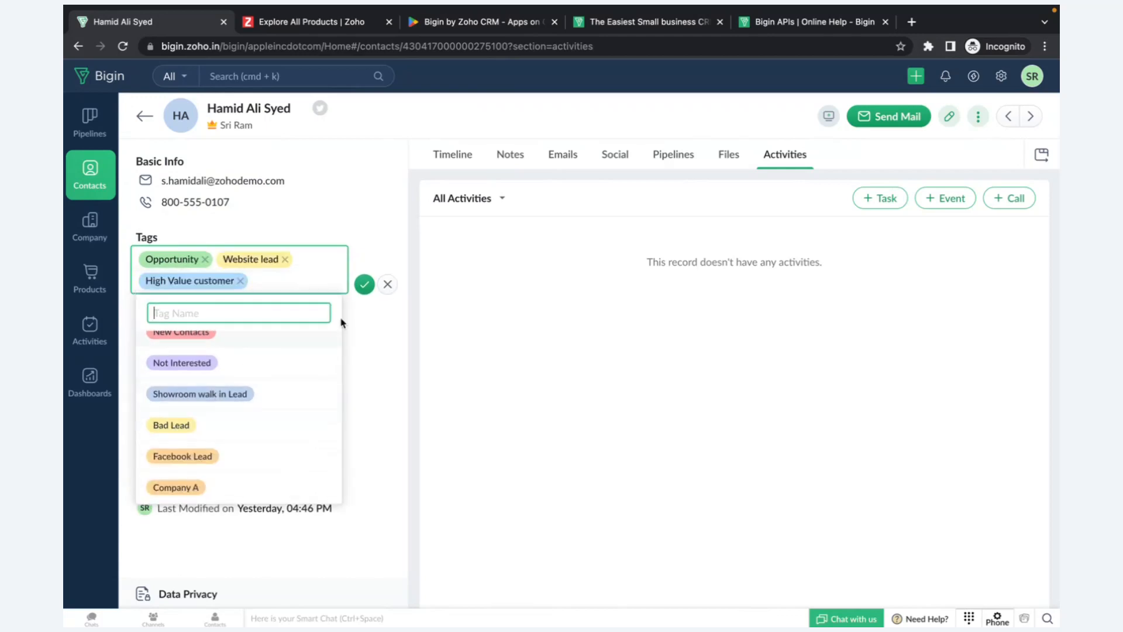
pyautogui.click(363, 284)
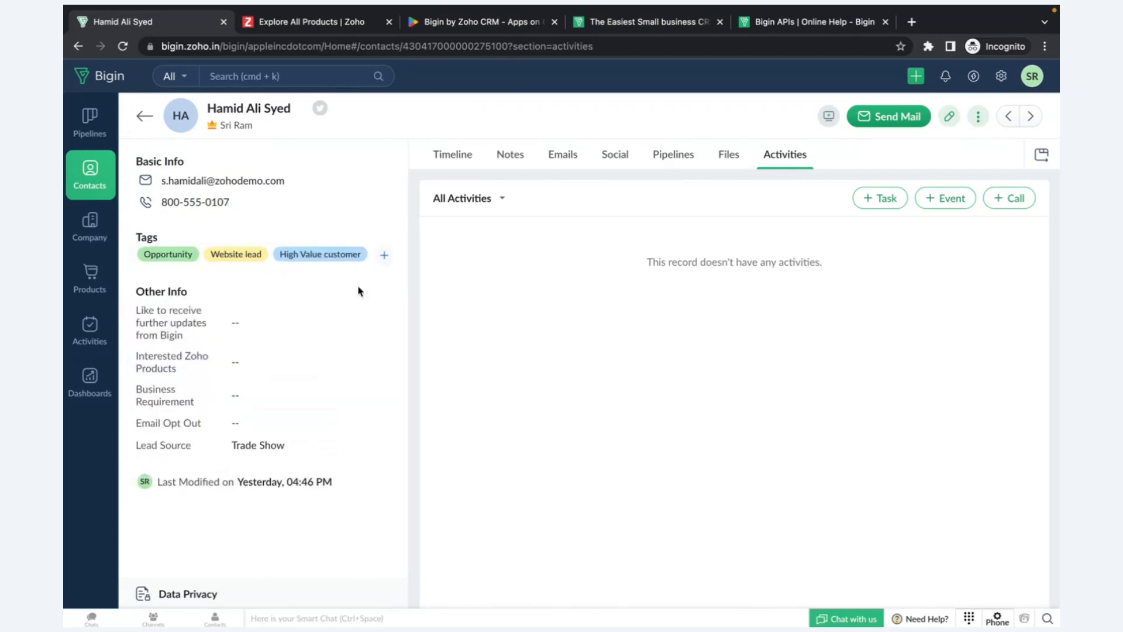
pyautogui.click(262, 255)
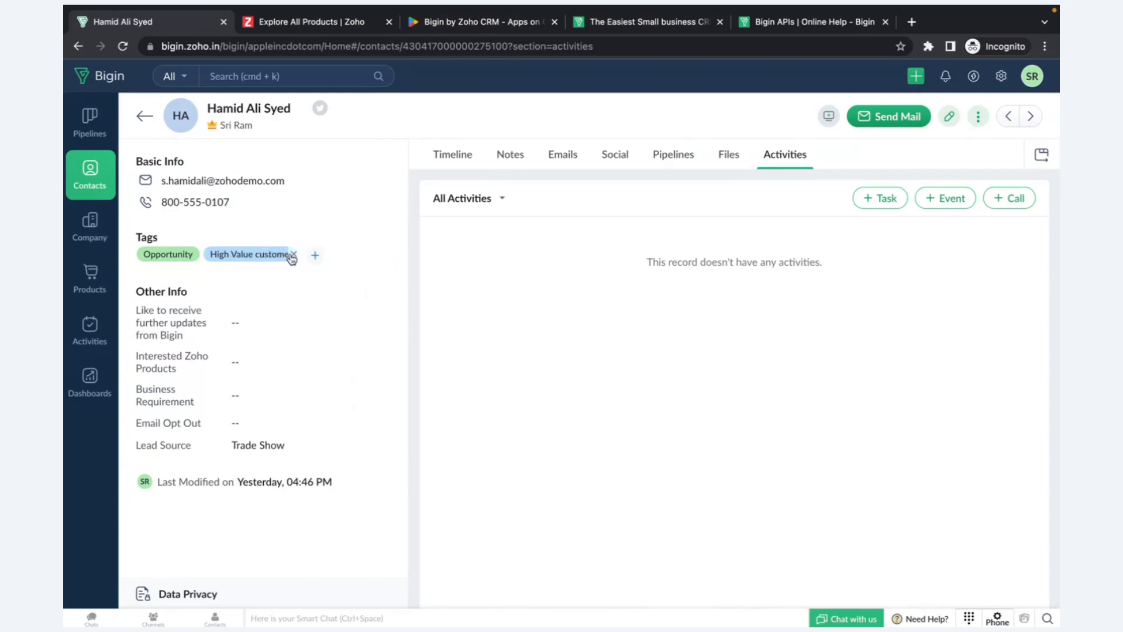
pyautogui.click(293, 255)
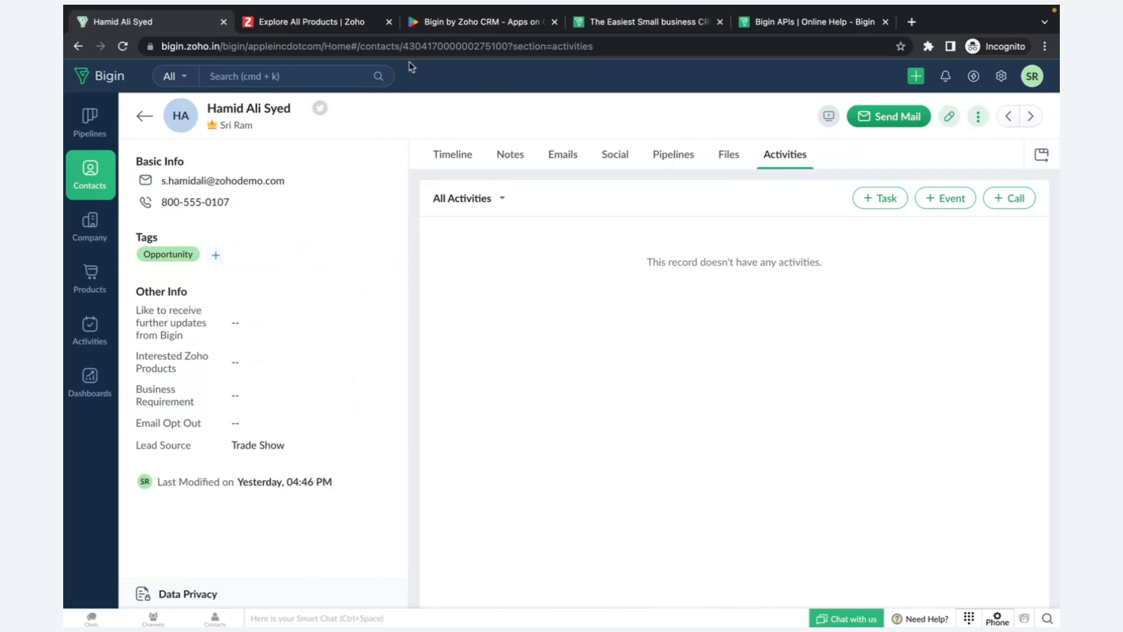
# Look through the contact's Timeline, Notes, Emails, Social, Pipelines, Files and Activities sections.
pyautogui.click(459, 161)
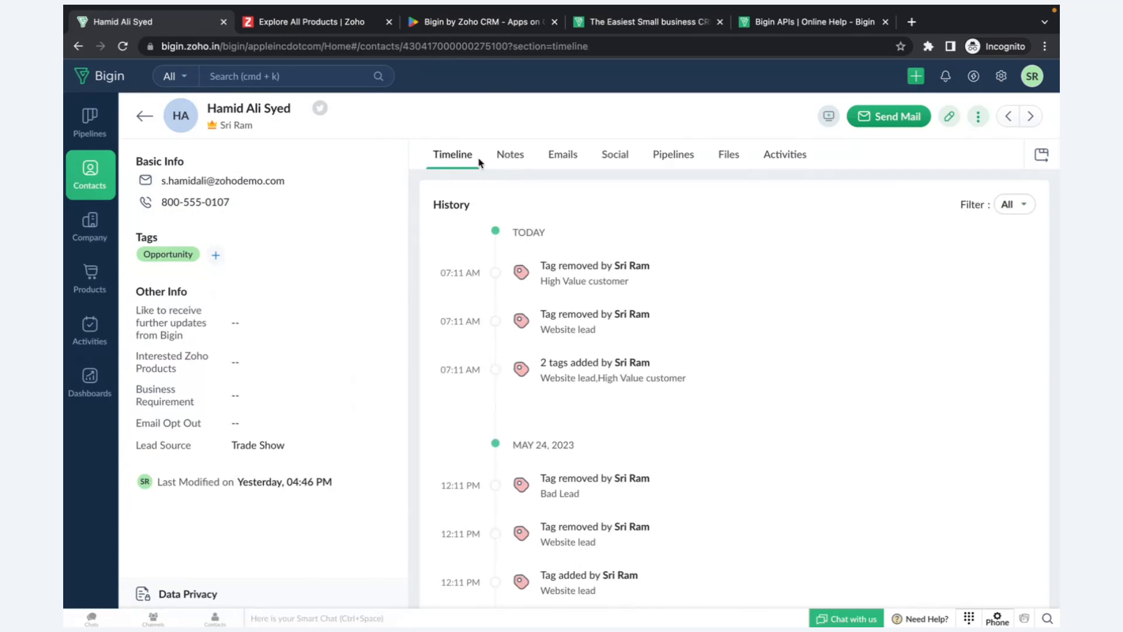
pyautogui.click(509, 156)
pyautogui.click(566, 155)
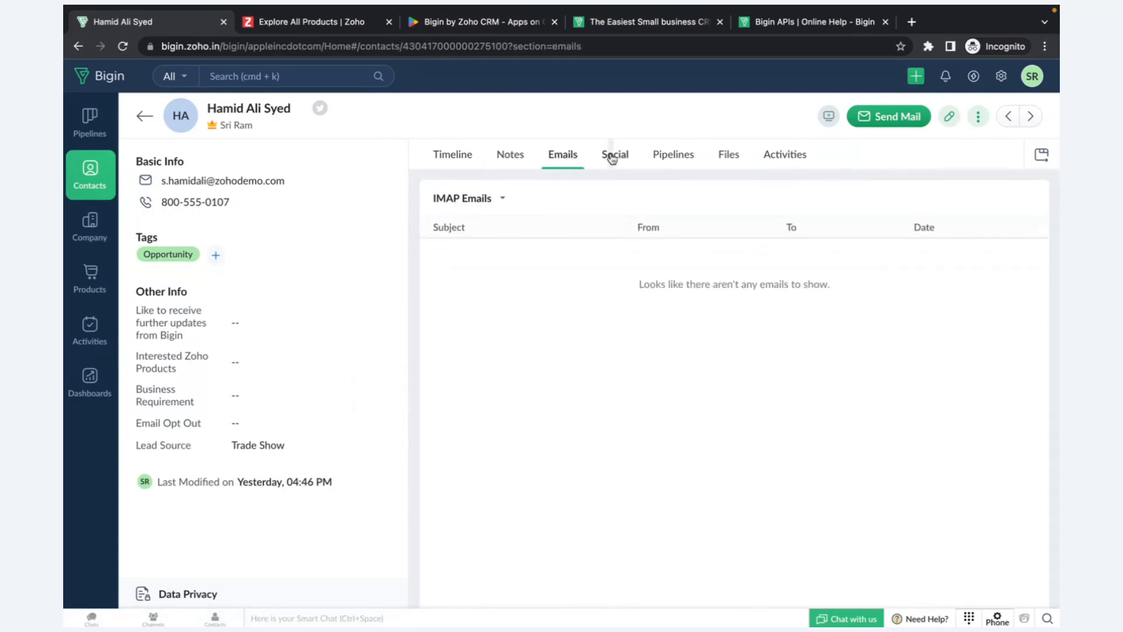
pyautogui.click(615, 155)
pyautogui.click(694, 155)
pyautogui.click(729, 156)
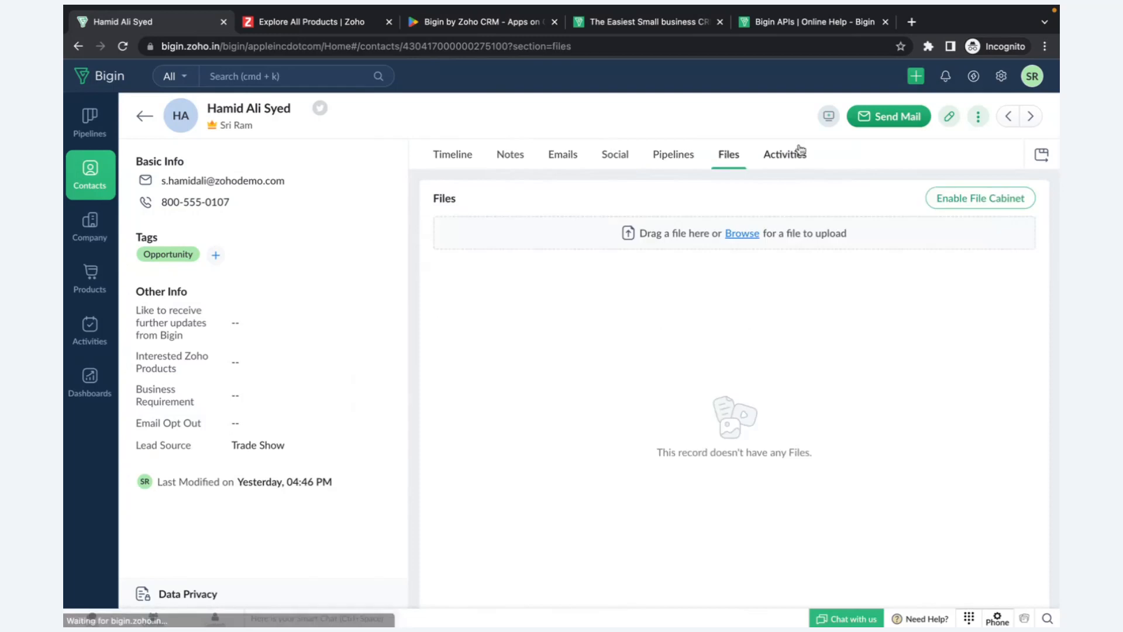
pyautogui.click(784, 155)
# Examine the contact's timeline history for the date, time and user of each tag change.
pyautogui.click(461, 159)
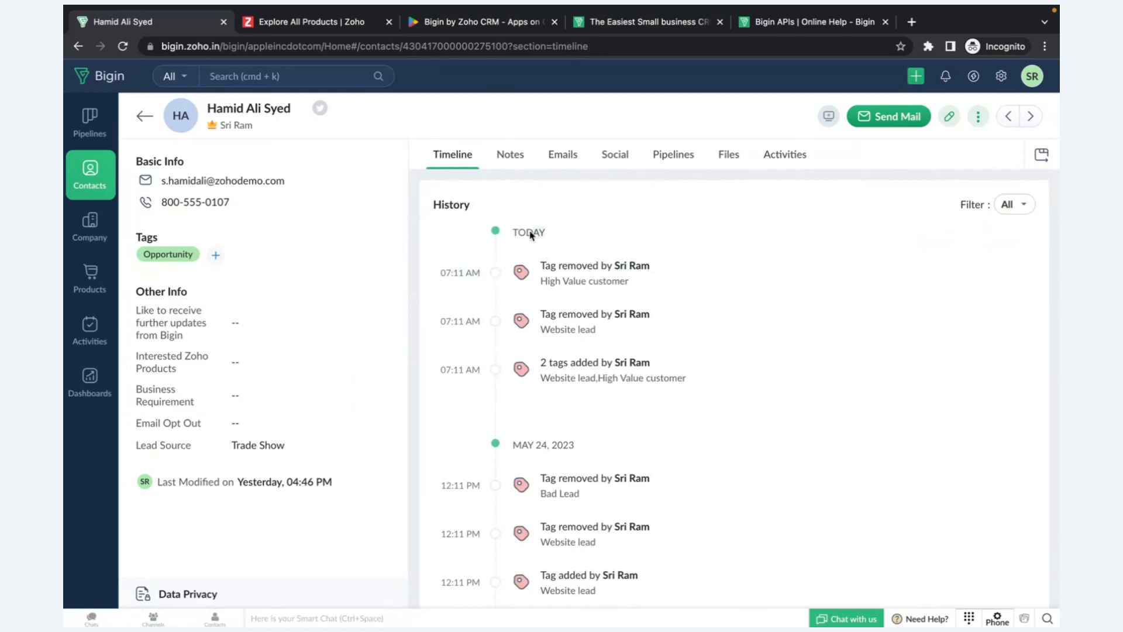
pyautogui.scroll(-4, 596, 402)
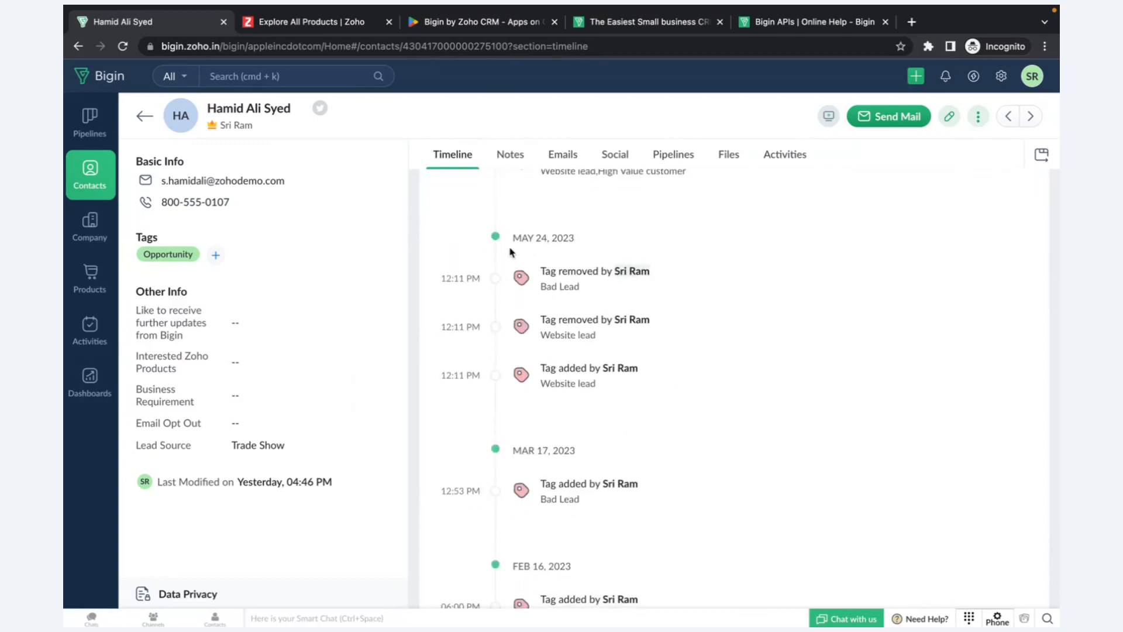
pyautogui.moveTo(480, 279); pyautogui.dragTo(446, 280)
pyautogui.moveTo(574, 240); pyautogui.dragTo(517, 241)
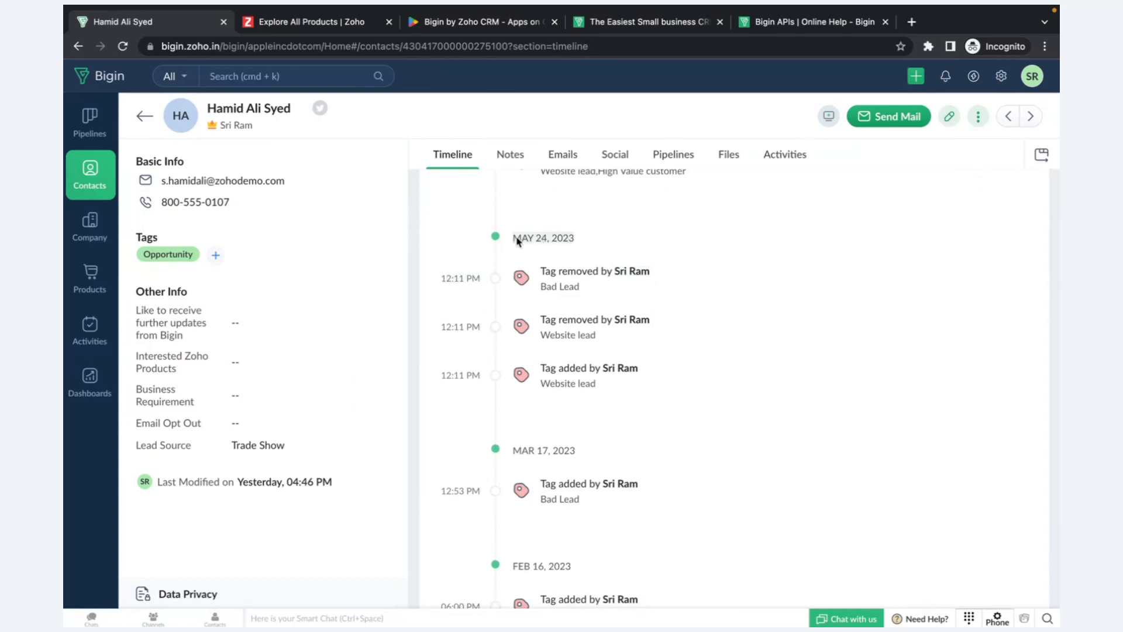
pyautogui.click(632, 273)
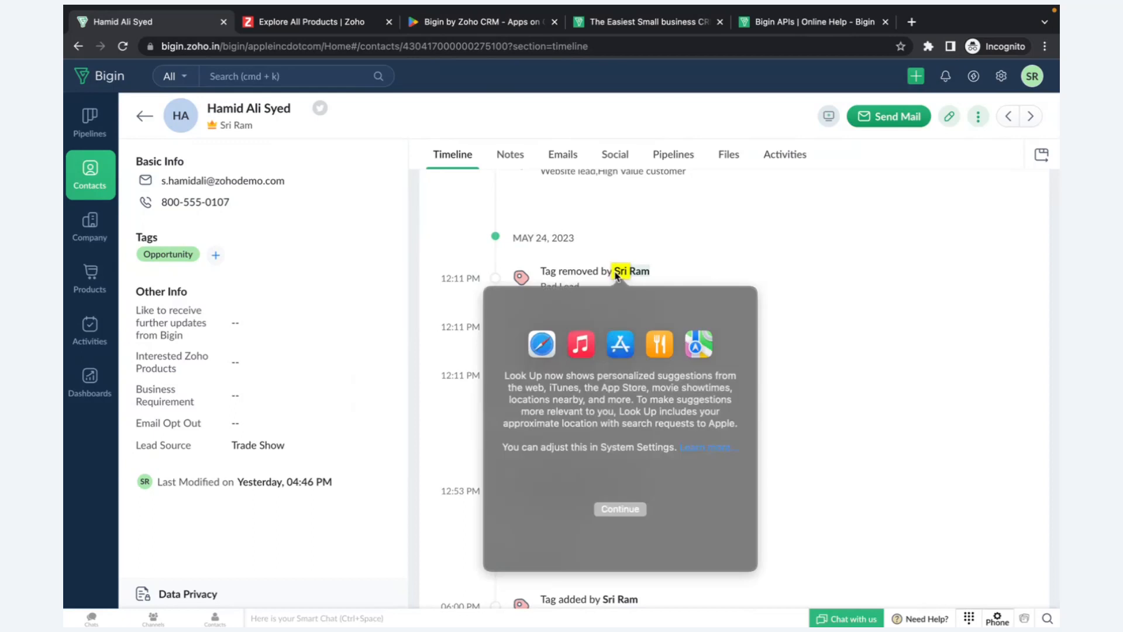
pyautogui.click(490, 279)
pyautogui.moveTo(483, 280); pyautogui.dragTo(445, 279)
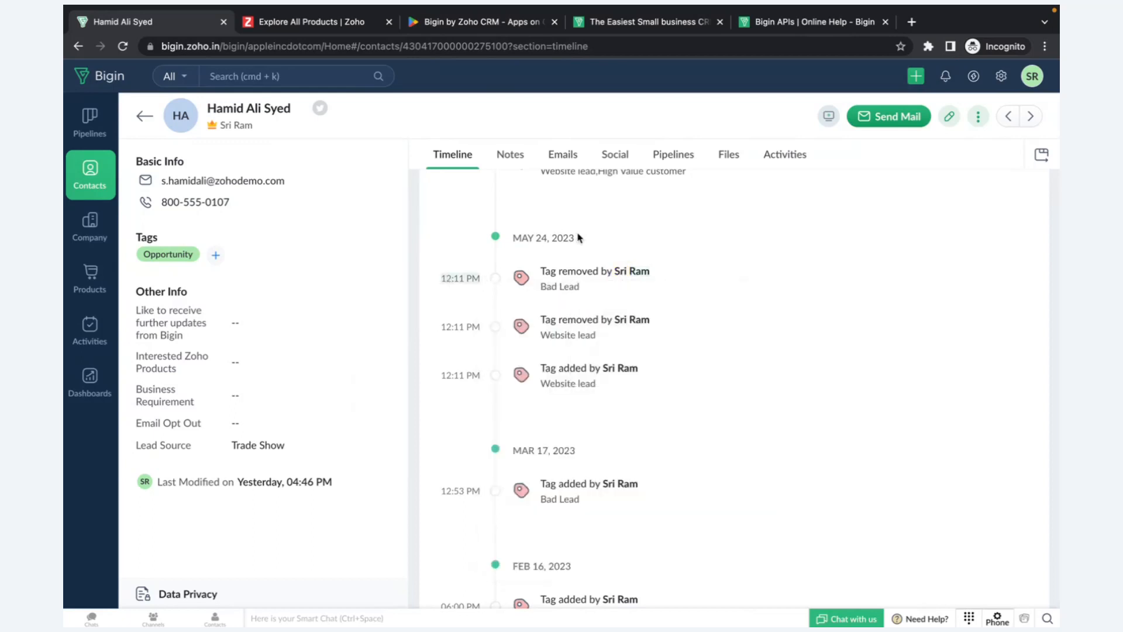
pyautogui.moveTo(580, 237); pyautogui.dragTo(513, 240)
pyautogui.click(456, 164)
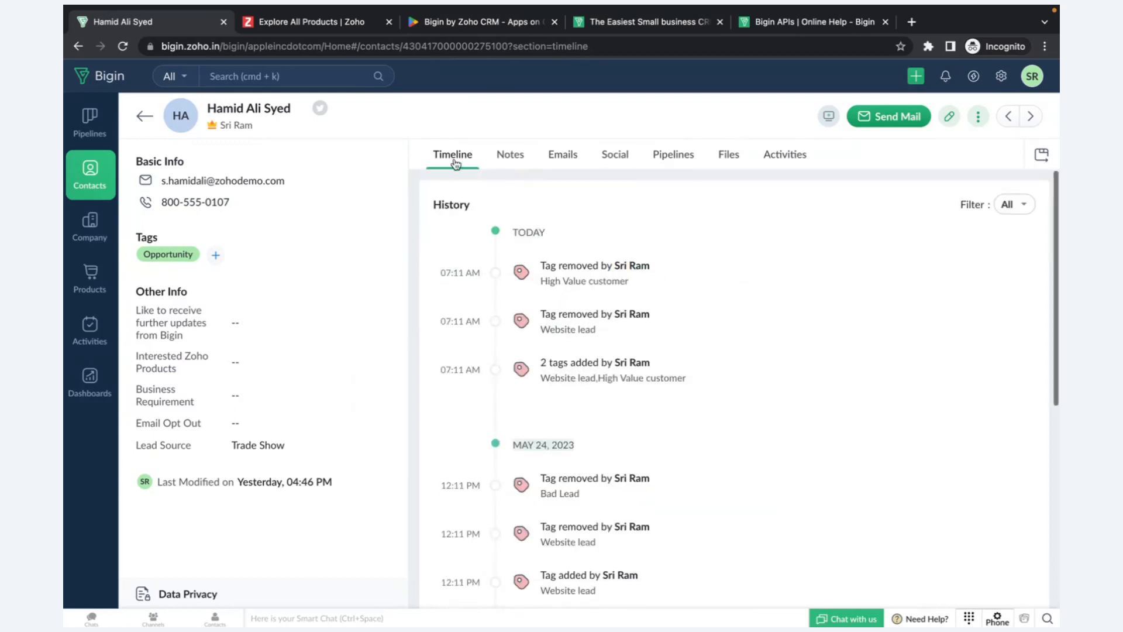
# Save a note on the contact saying you spoke to them, with "Please follow up with him" and a mention of the colleague.
pyautogui.click(516, 156)
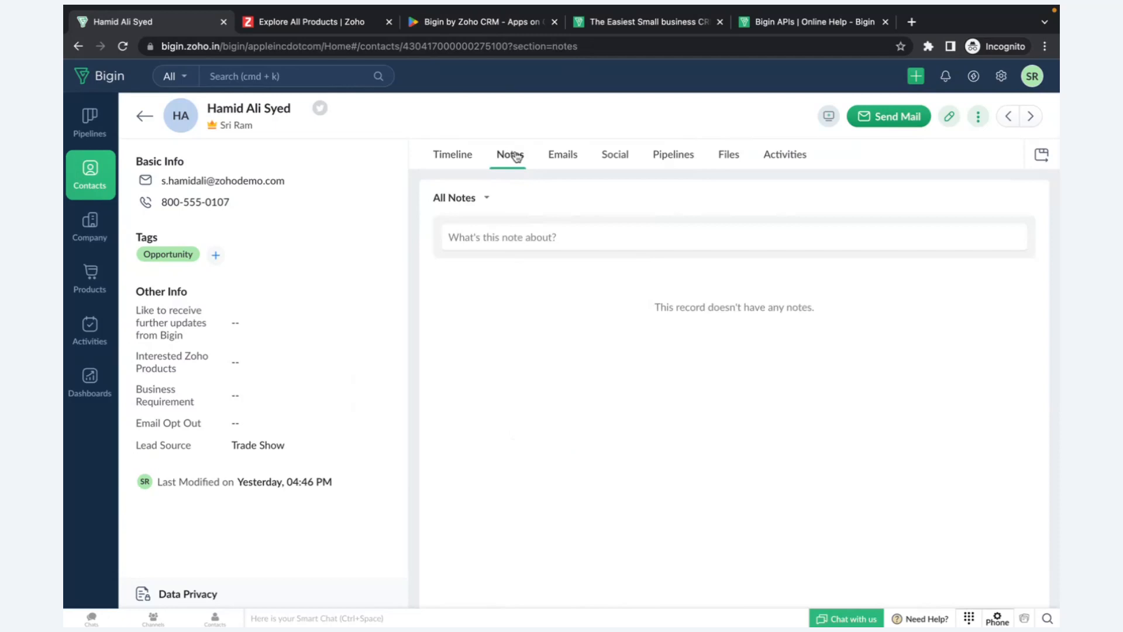
pyautogui.click(471, 239)
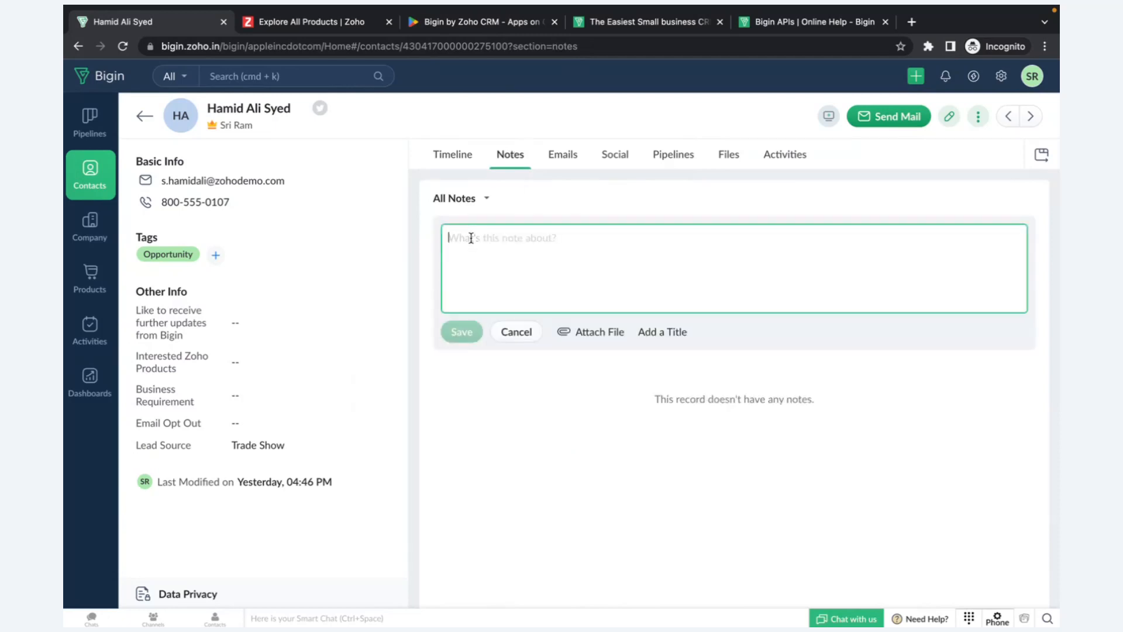
pyautogui.write('H')
pyautogui.press('BackSpace')
pyautogui.write('Spoke to Ga')
pyautogui.press('BackSpace')
pyautogui.press('BackSpace')
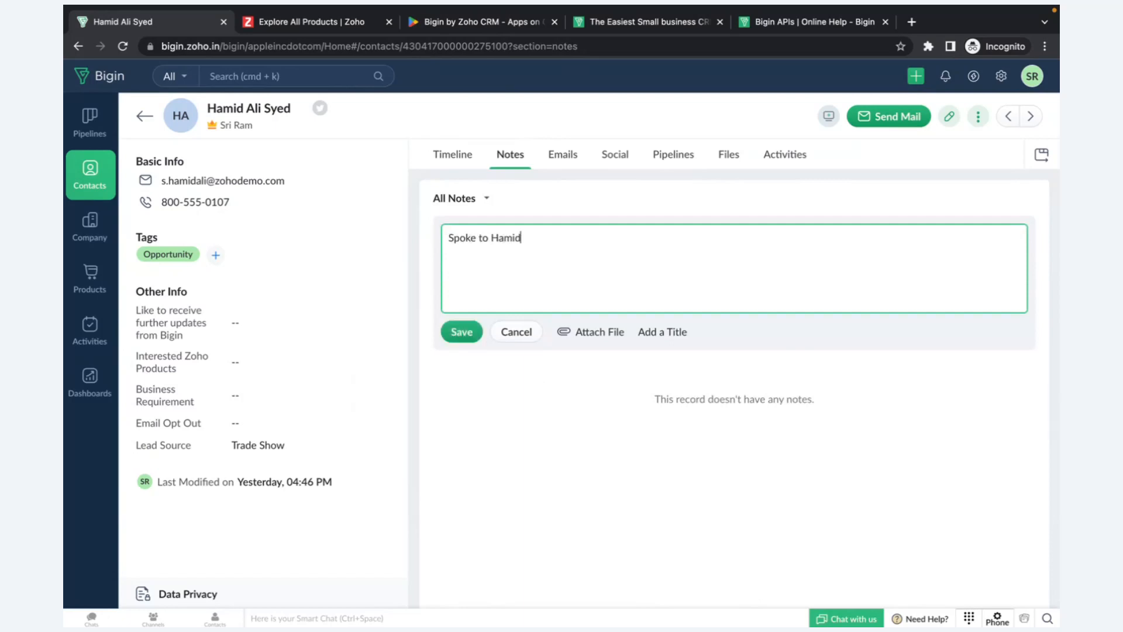
pyautogui.write('Hamid - Please follow up with h')
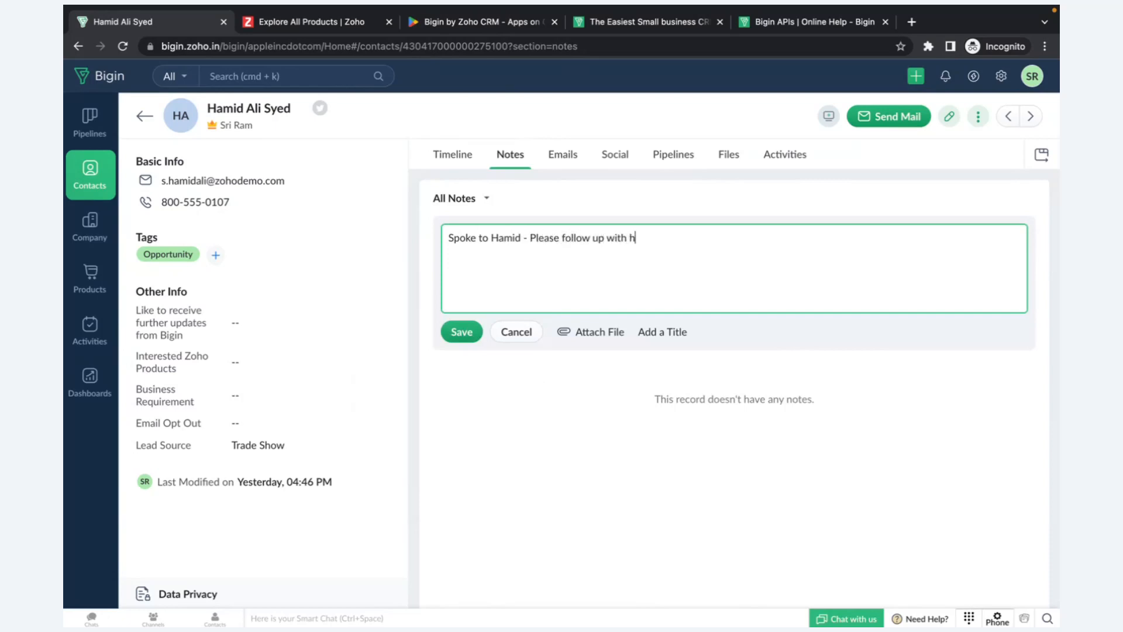
pyautogui.write('sairam')
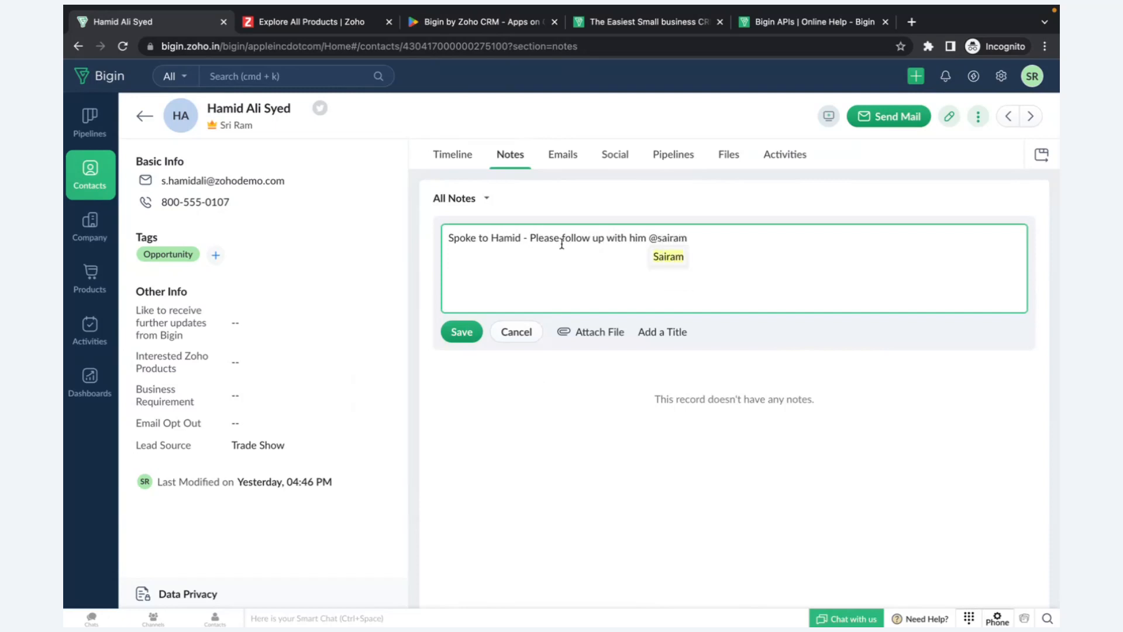
pyautogui.click(668, 258)
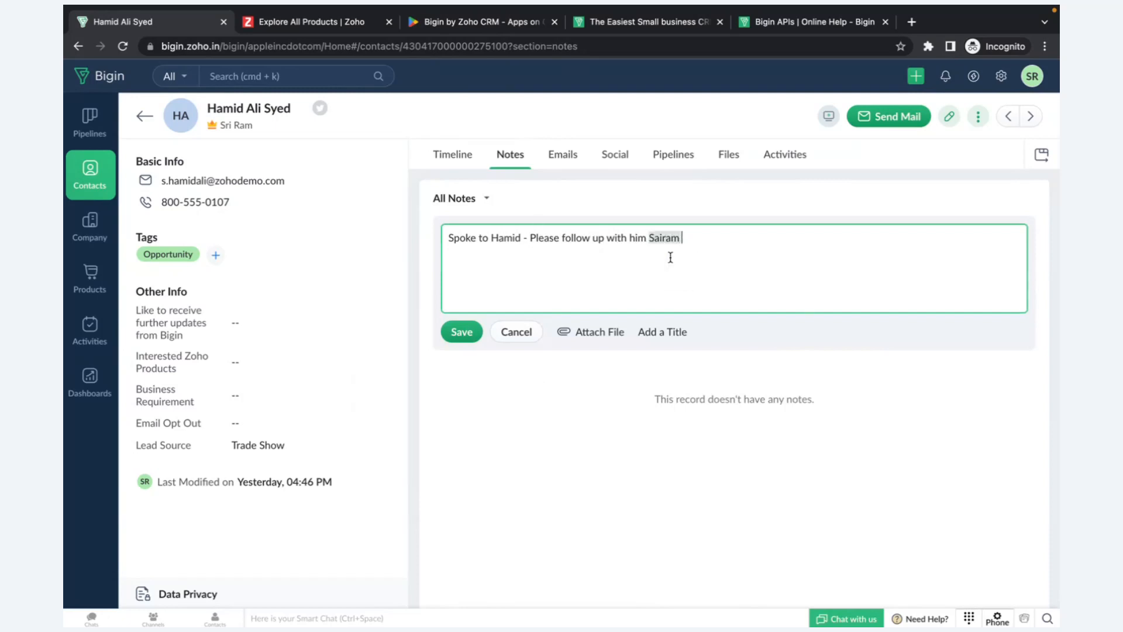
pyautogui.click(459, 334)
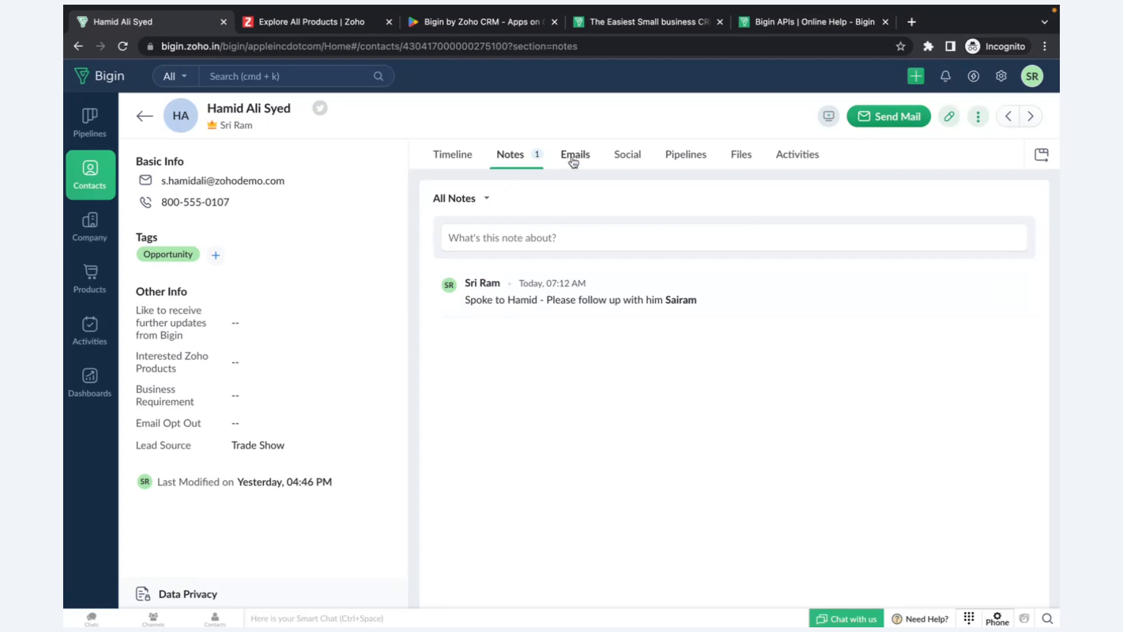
# Draft a second note on the contact titled "Demo Notes" and discard it without saving.
pyautogui.click(494, 238)
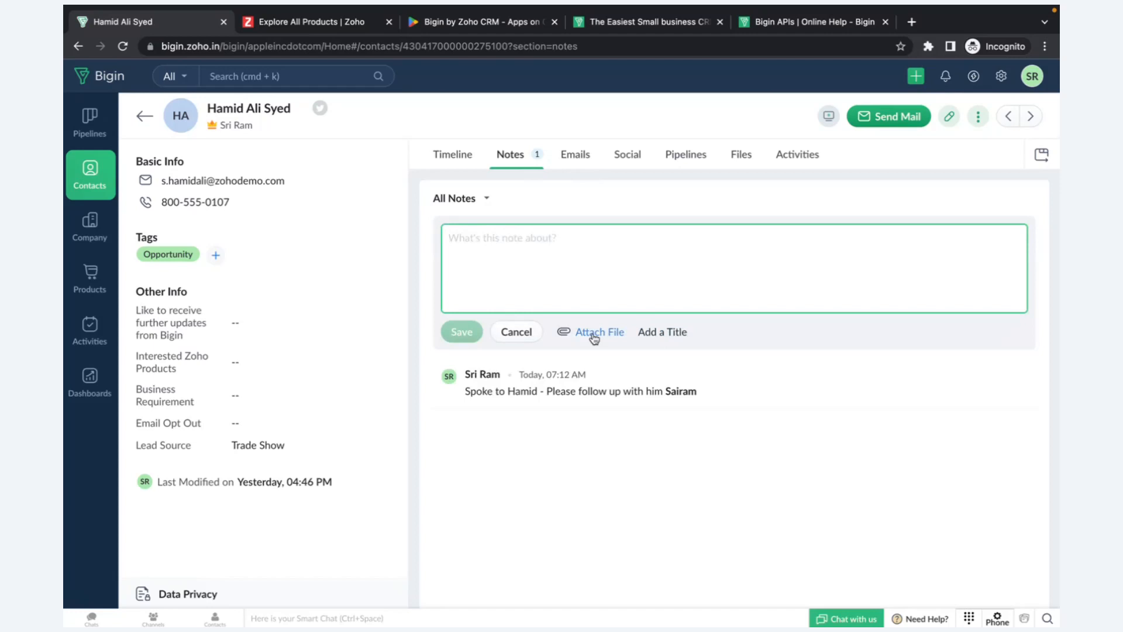
pyautogui.click(659, 333)
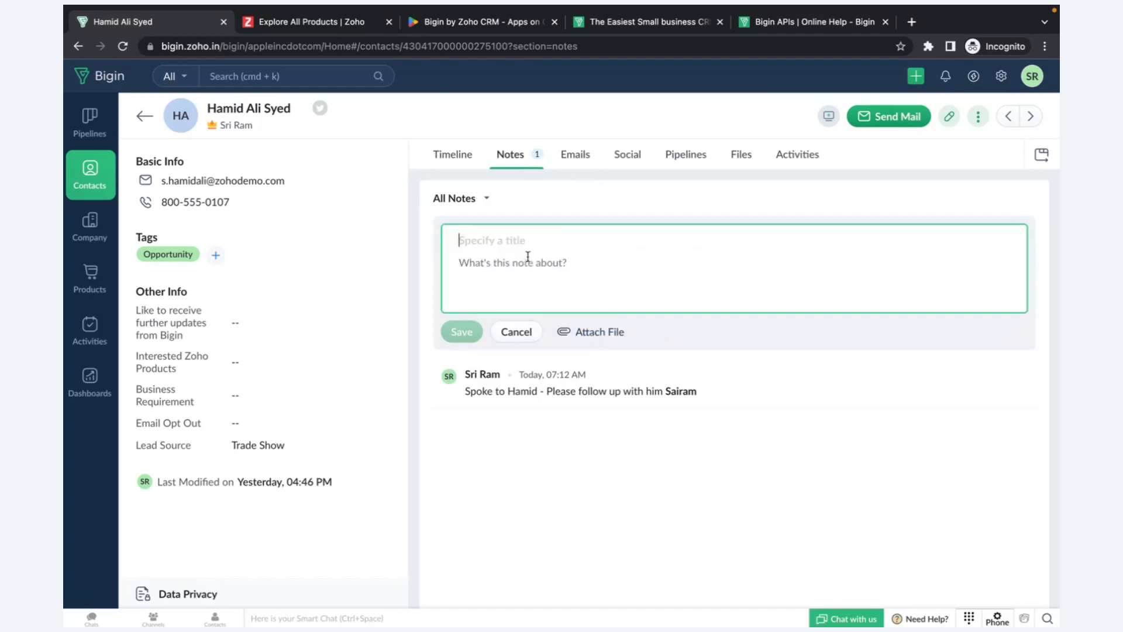
pyautogui.write('Demo Notes')
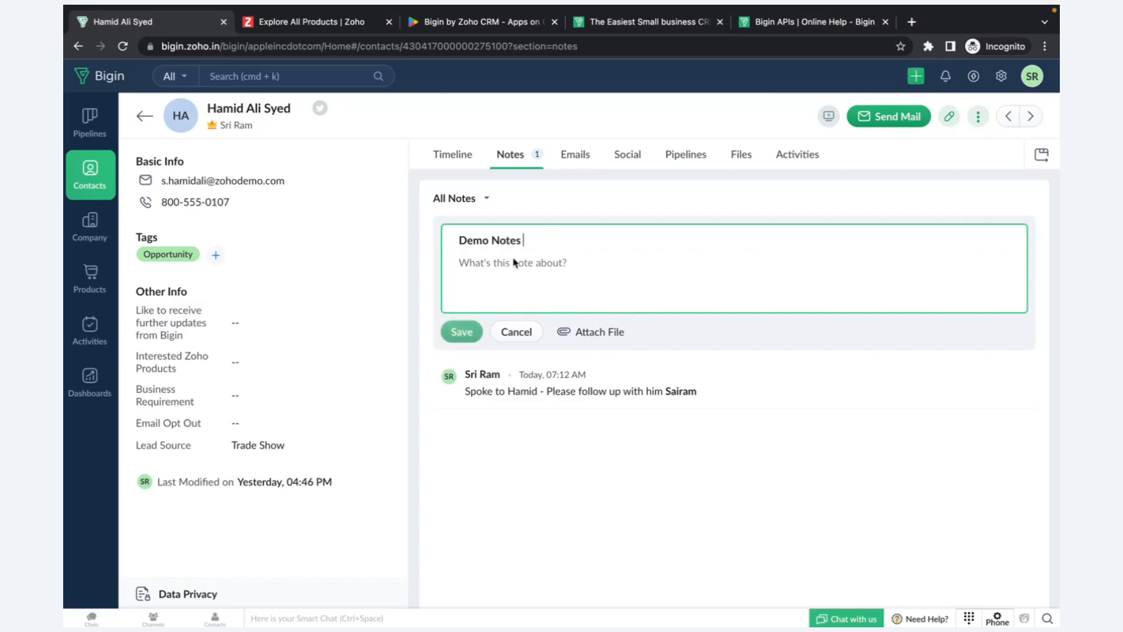
pyautogui.click(498, 264)
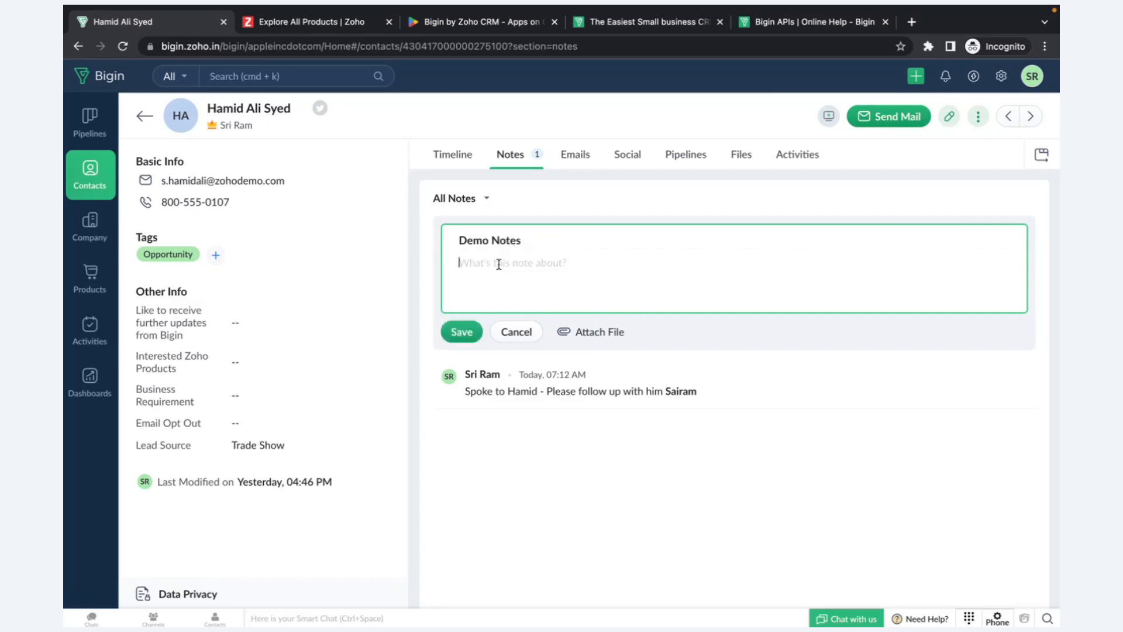
pyautogui.click(516, 332)
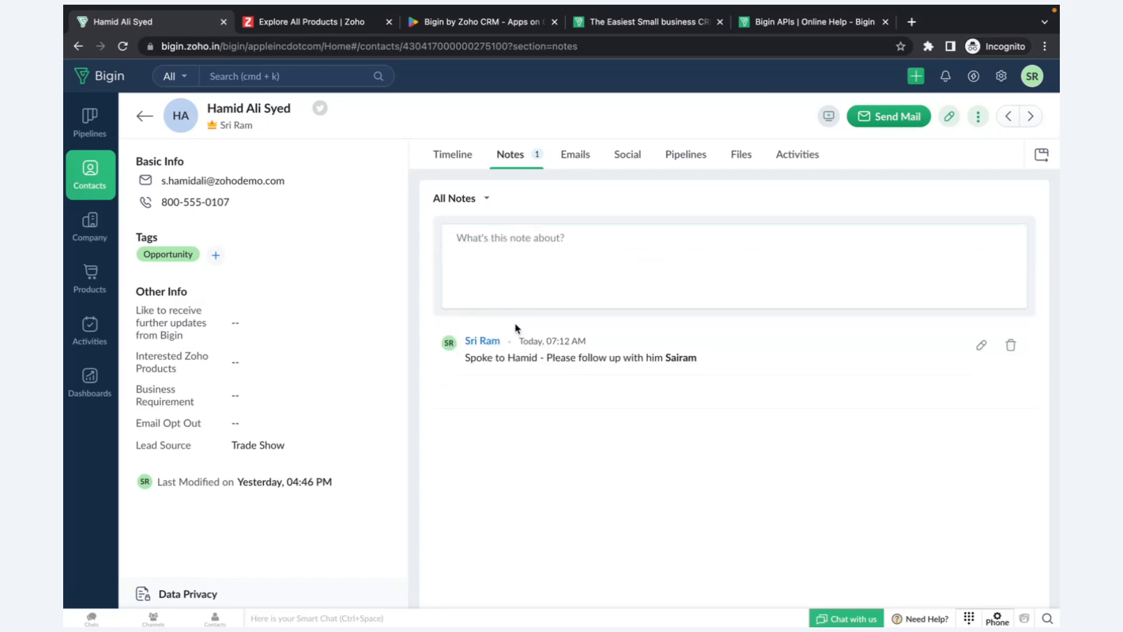
# View the contact's email history filtered to emails sent from Bigin.
pyautogui.click(576, 158)
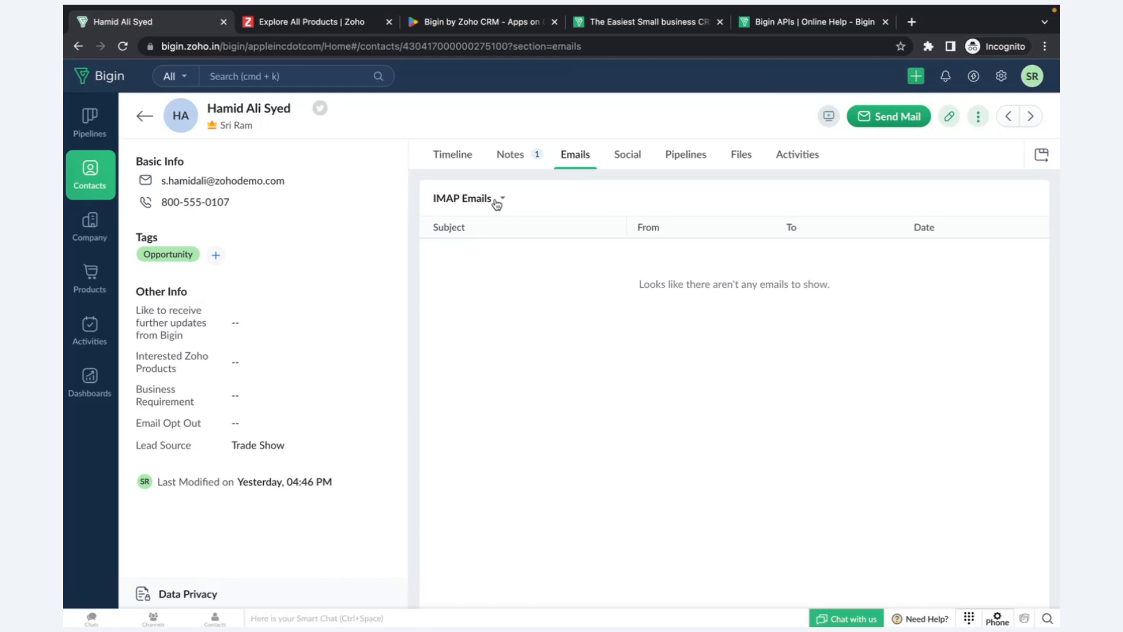
pyautogui.click(475, 200)
pyautogui.click(477, 221)
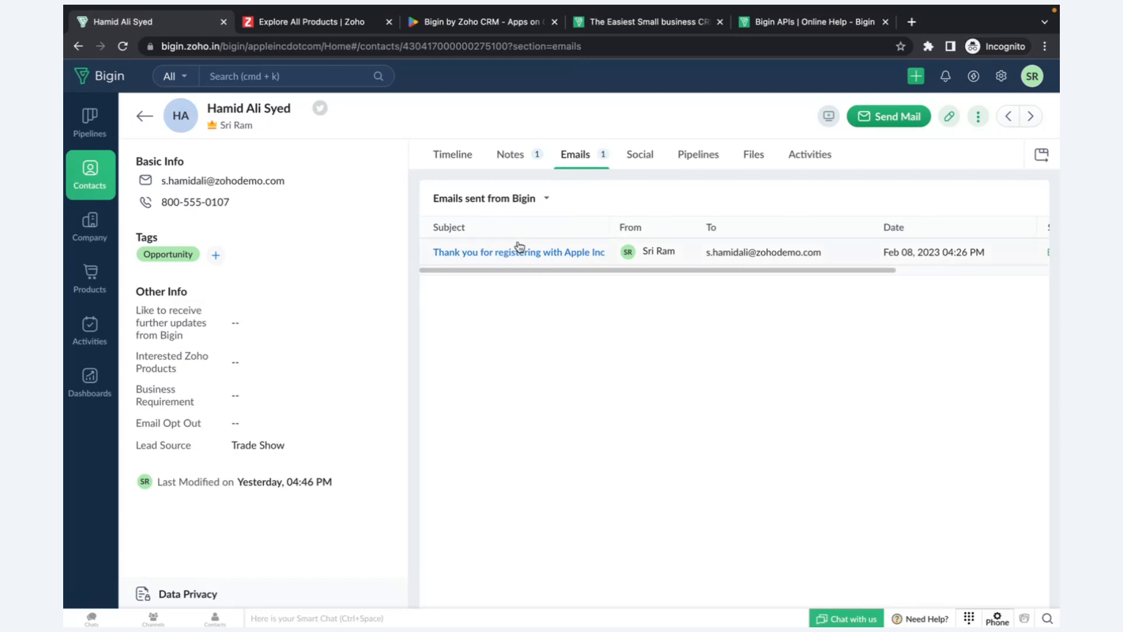
# Compose an email to the contact using the Acknowledgement Email template, and discard it without sending.
pyautogui.click(901, 122)
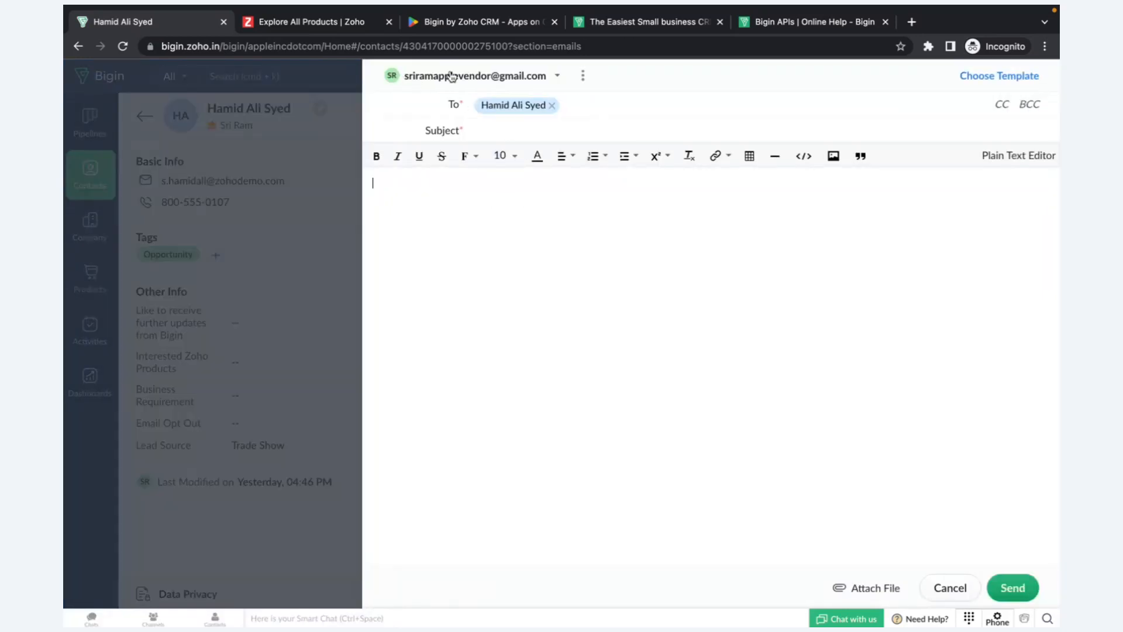
pyautogui.click(492, 128)
pyautogui.click(427, 209)
pyautogui.click(986, 76)
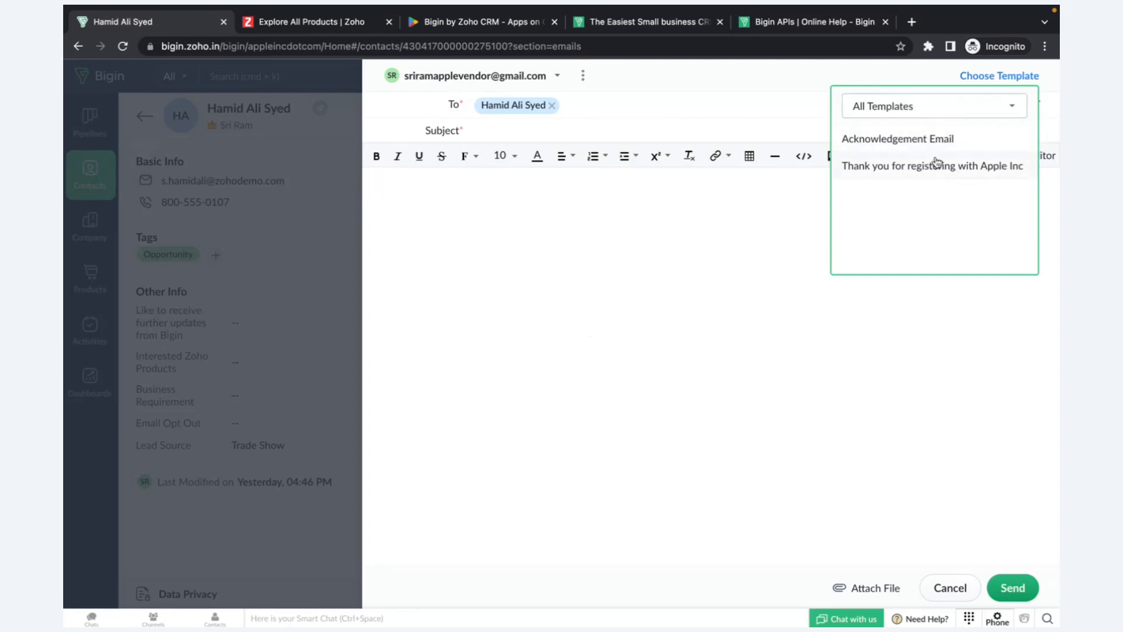
pyautogui.click(905, 141)
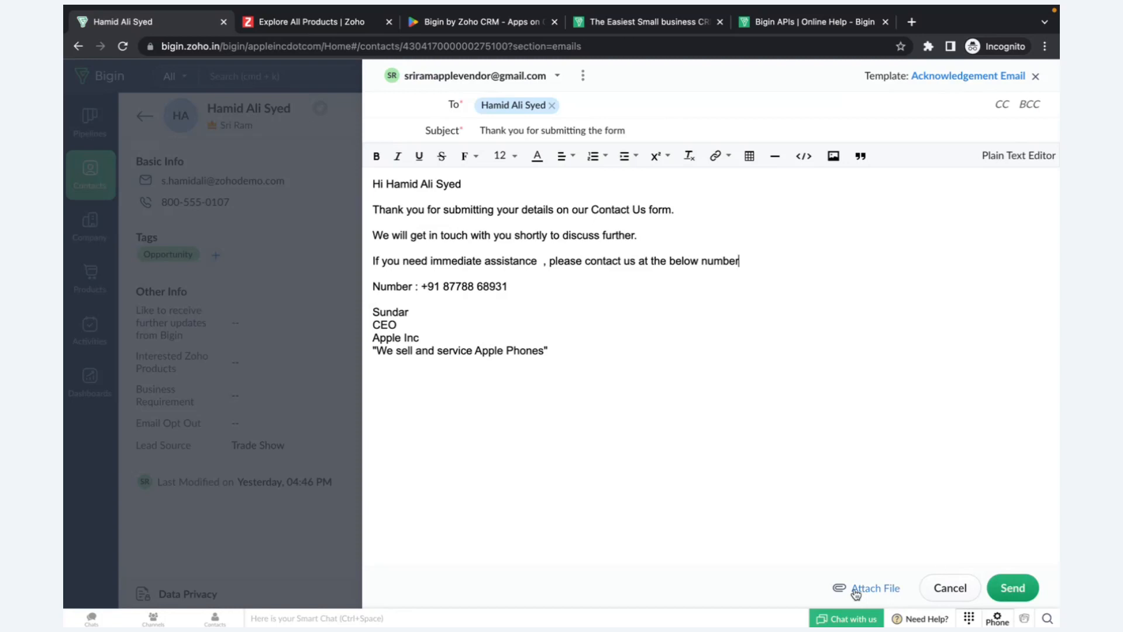
pyautogui.click(951, 589)
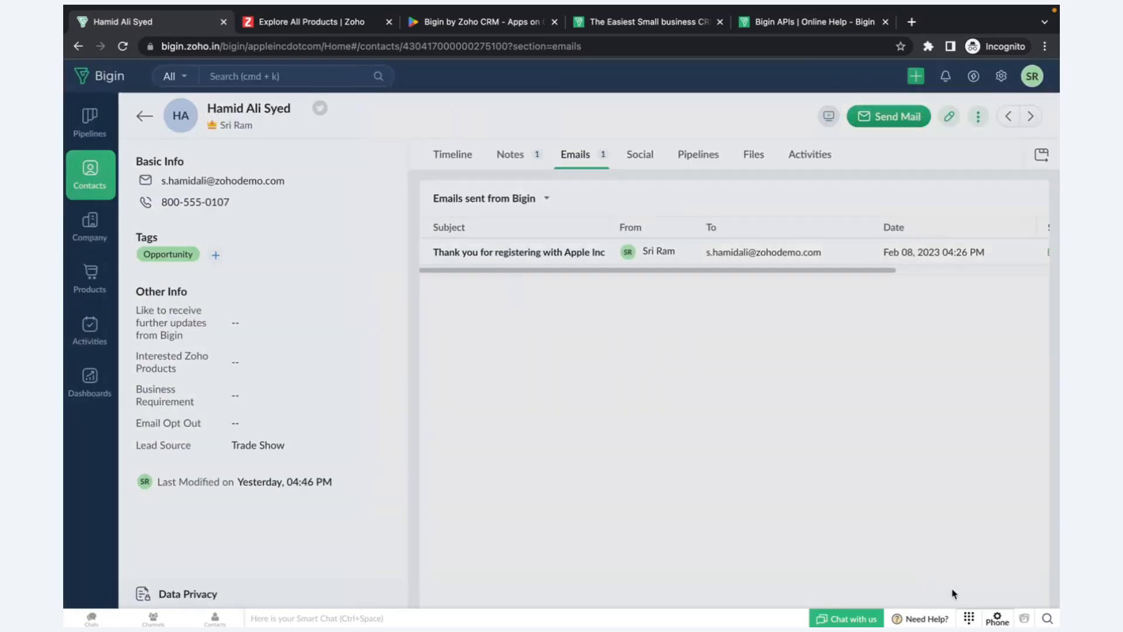
# Read the contact's Social section about connecting the organization's Twitter account.
pyautogui.click(635, 160)
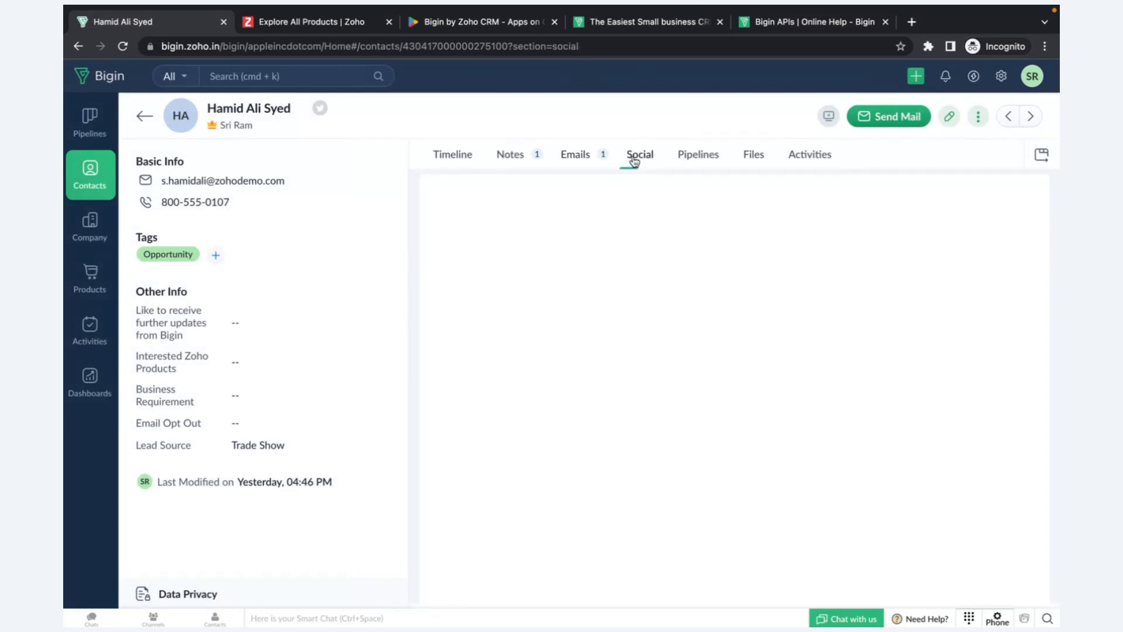
pyautogui.moveTo(508, 224); pyautogui.dragTo(787, 255)
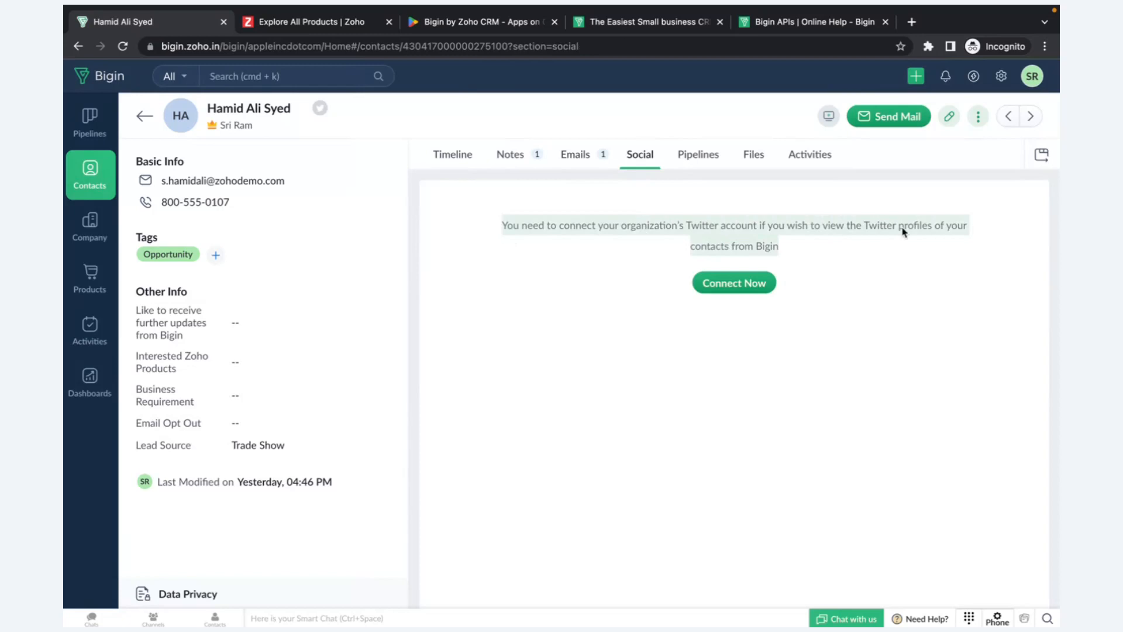
pyautogui.moveTo(897, 230); pyautogui.dragTo(862, 234)
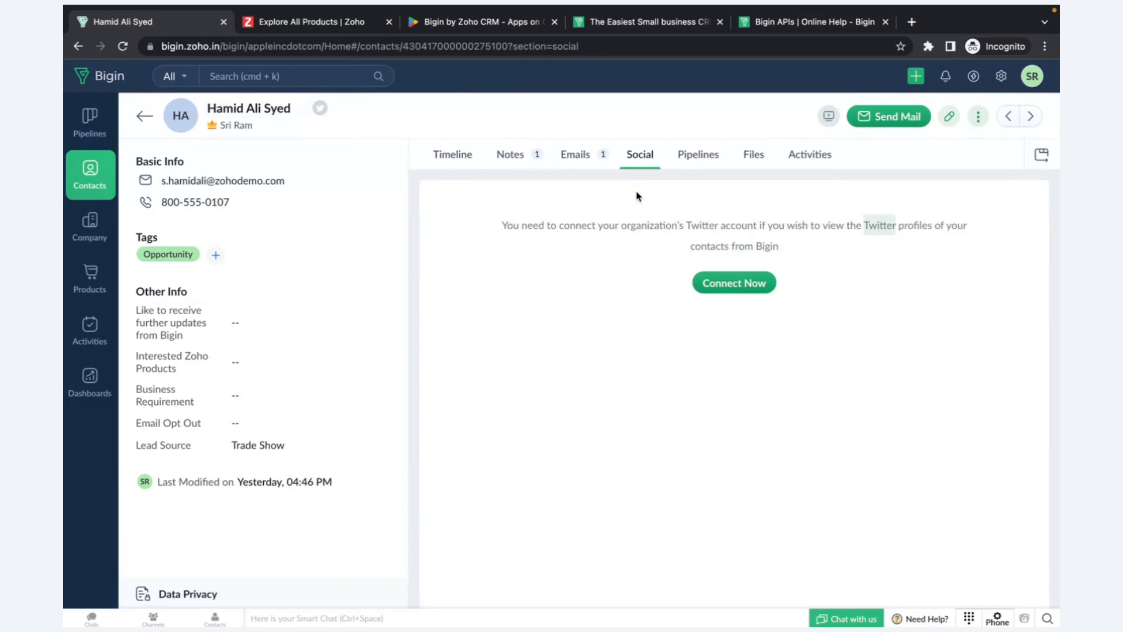
pyautogui.click(642, 312)
# Look through the contact's Pipelines, Files and Activities sections, and check the source options for uploading a file.
pyautogui.click(693, 159)
pyautogui.click(754, 159)
pyautogui.click(806, 162)
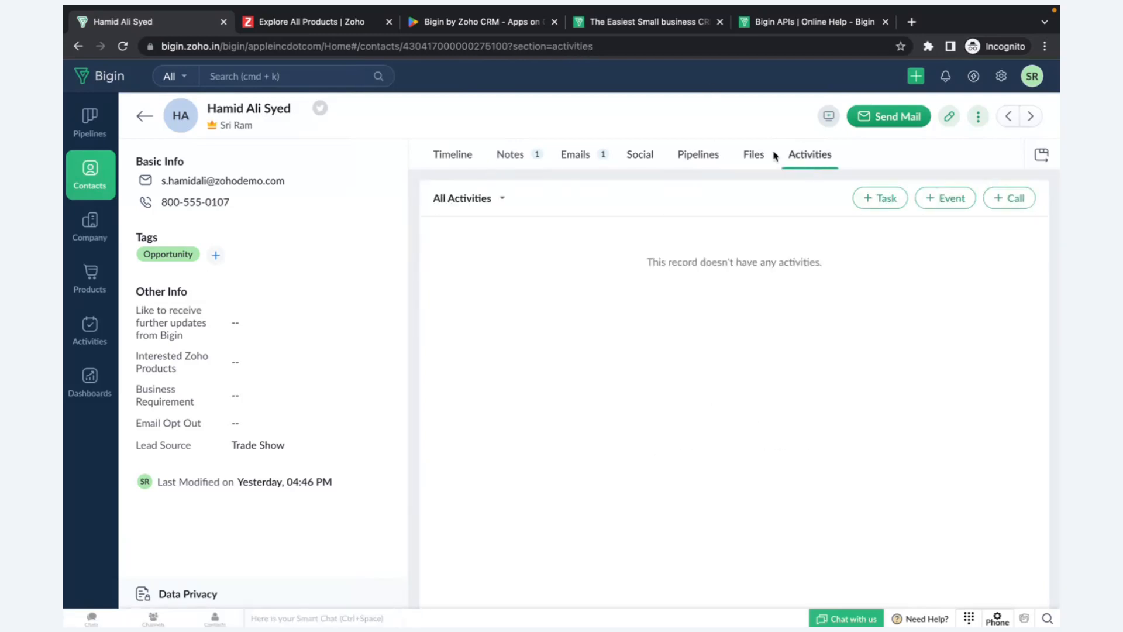
pyautogui.click(750, 155)
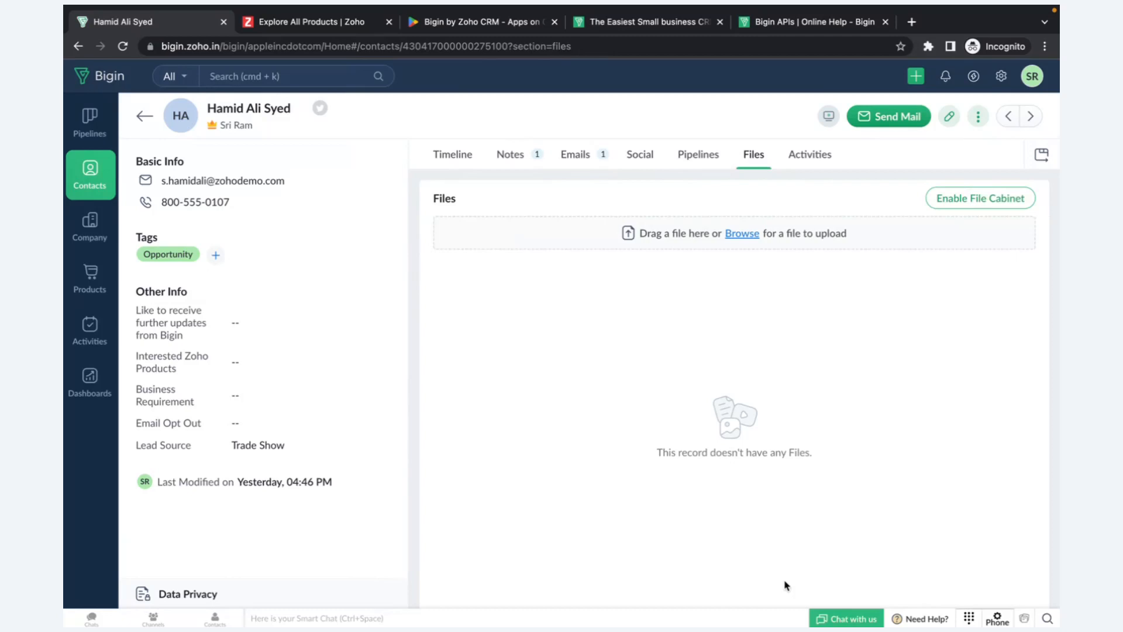
pyautogui.click(740, 236)
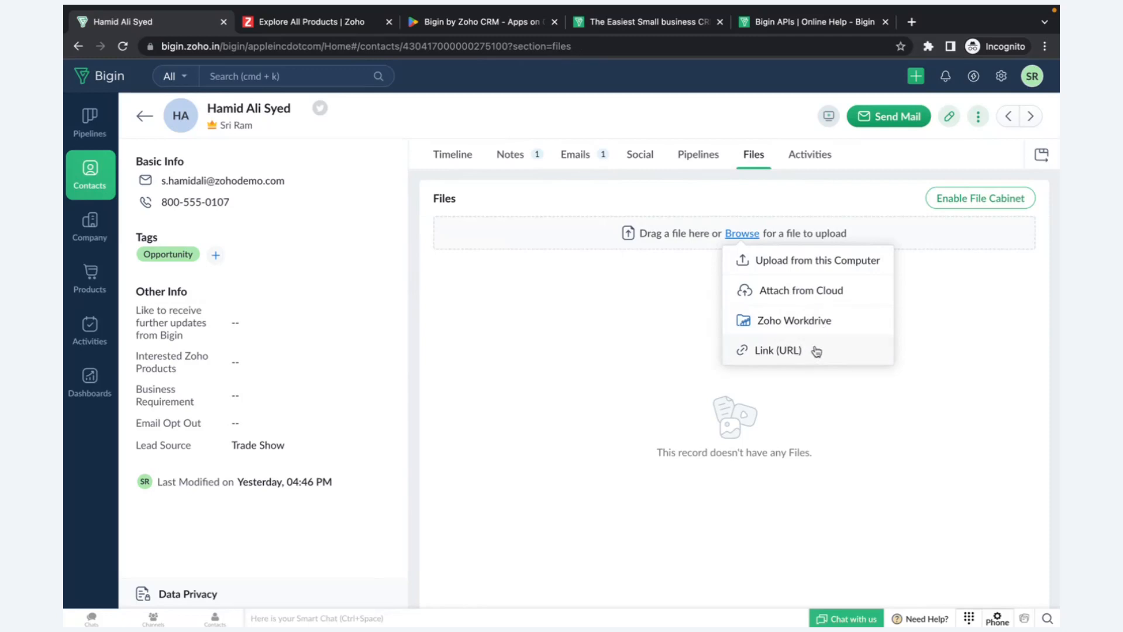
pyautogui.click(662, 348)
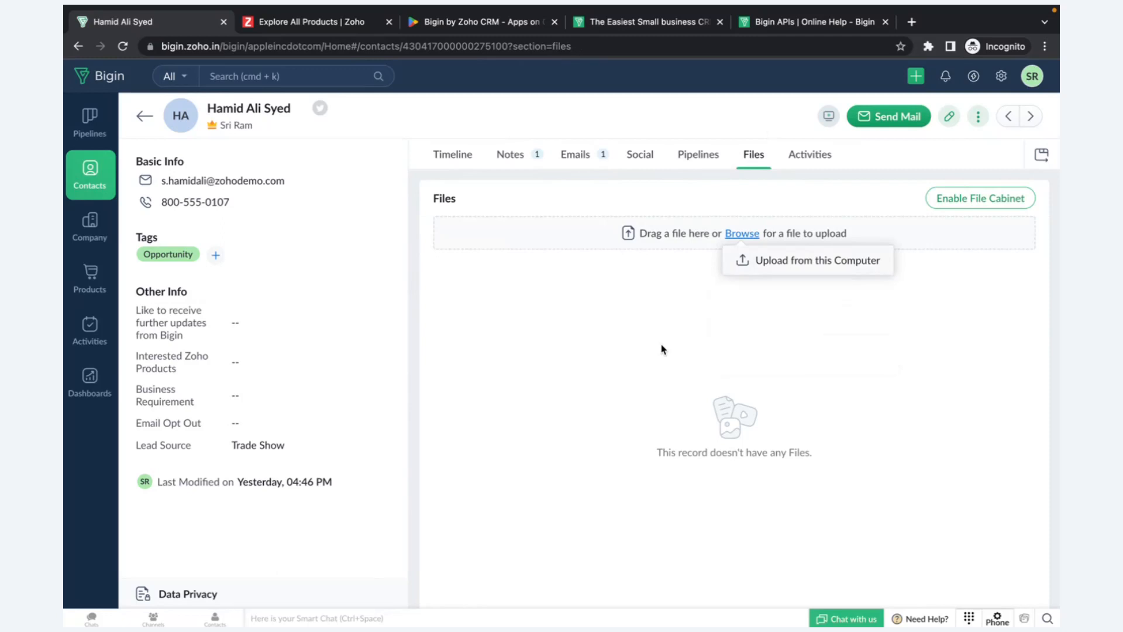
# Fill in a new task for the contact named "Call at 9 AM", due 05/06/2023, with a reminder enabled.
pyautogui.click(812, 159)
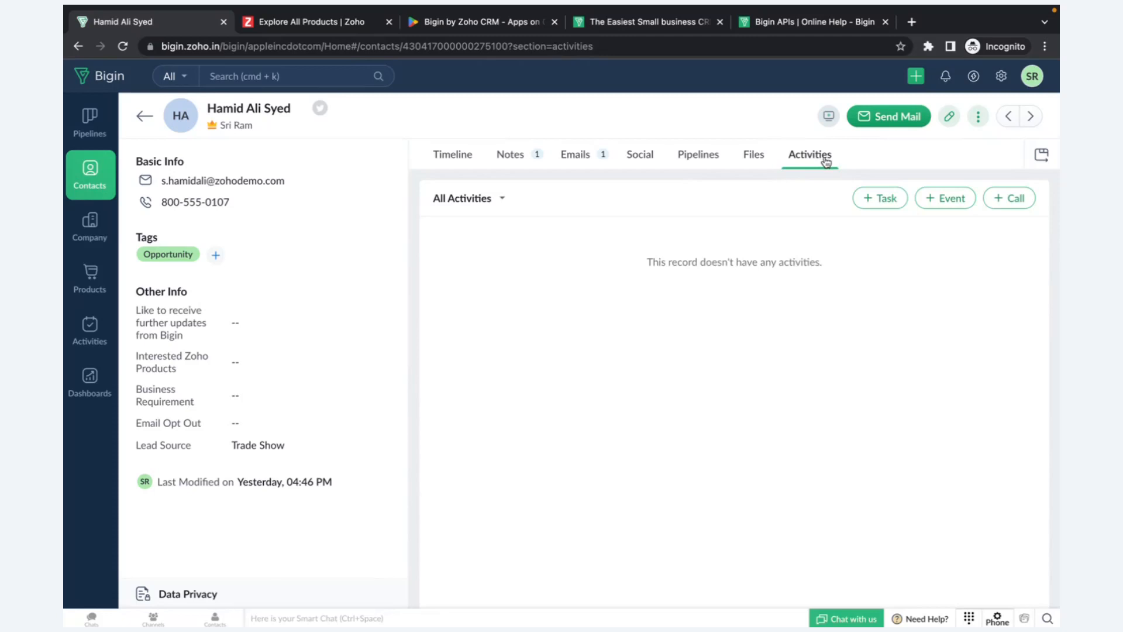
pyautogui.click(876, 200)
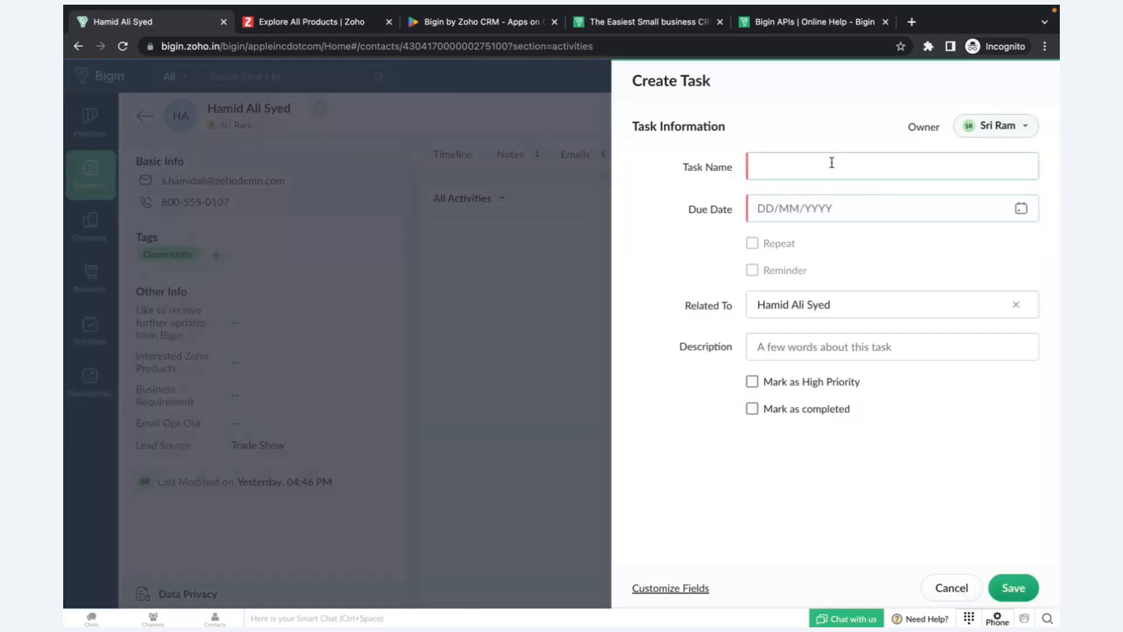
pyautogui.write('Call ')
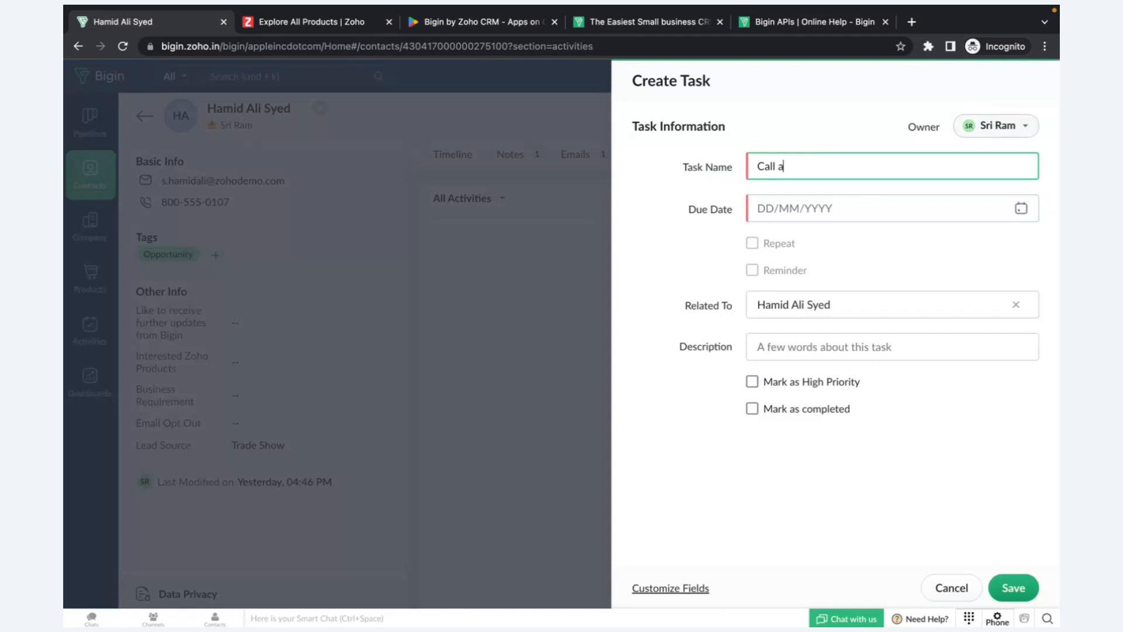
pyautogui.write('at 9 AM')
pyautogui.click(839, 202)
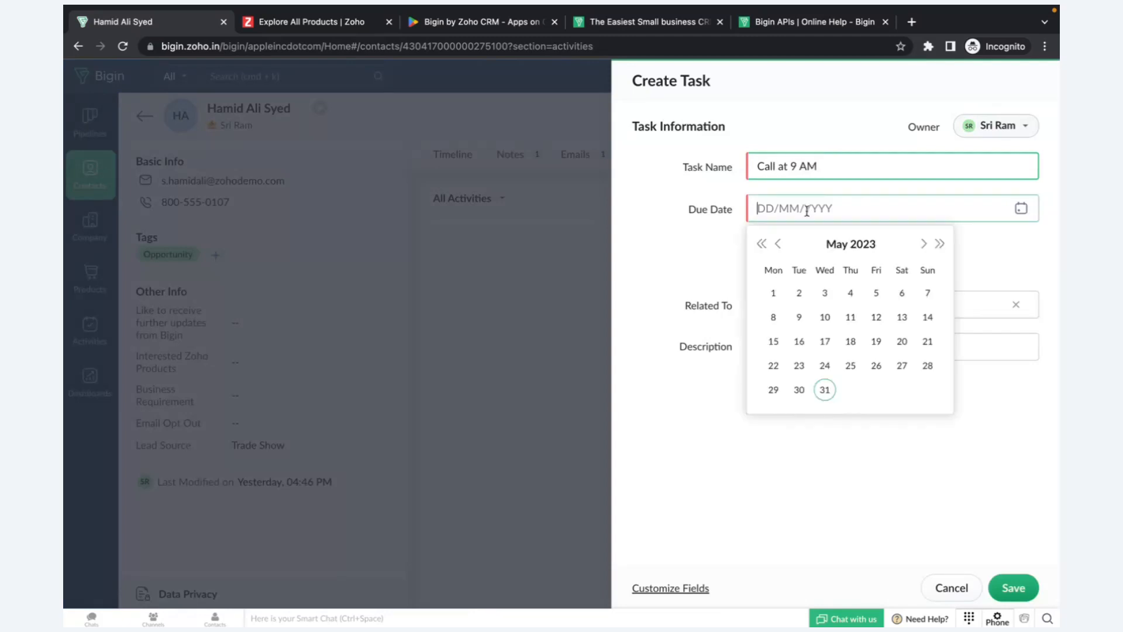
pyautogui.click(923, 244)
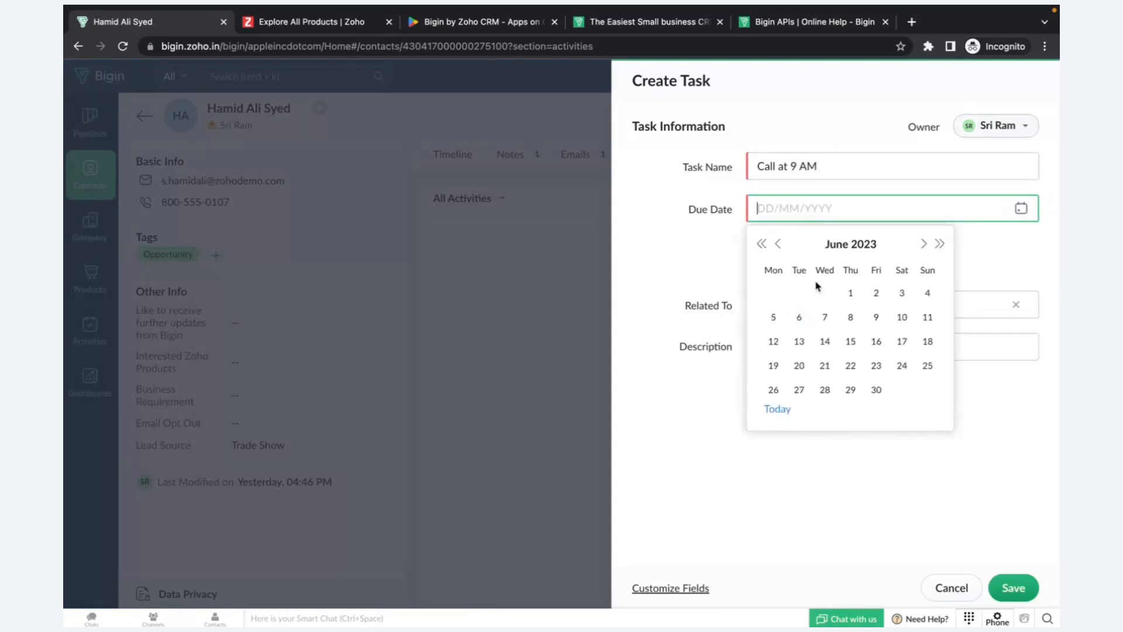
pyautogui.click(773, 318)
pyautogui.click(752, 270)
pyautogui.click(792, 377)
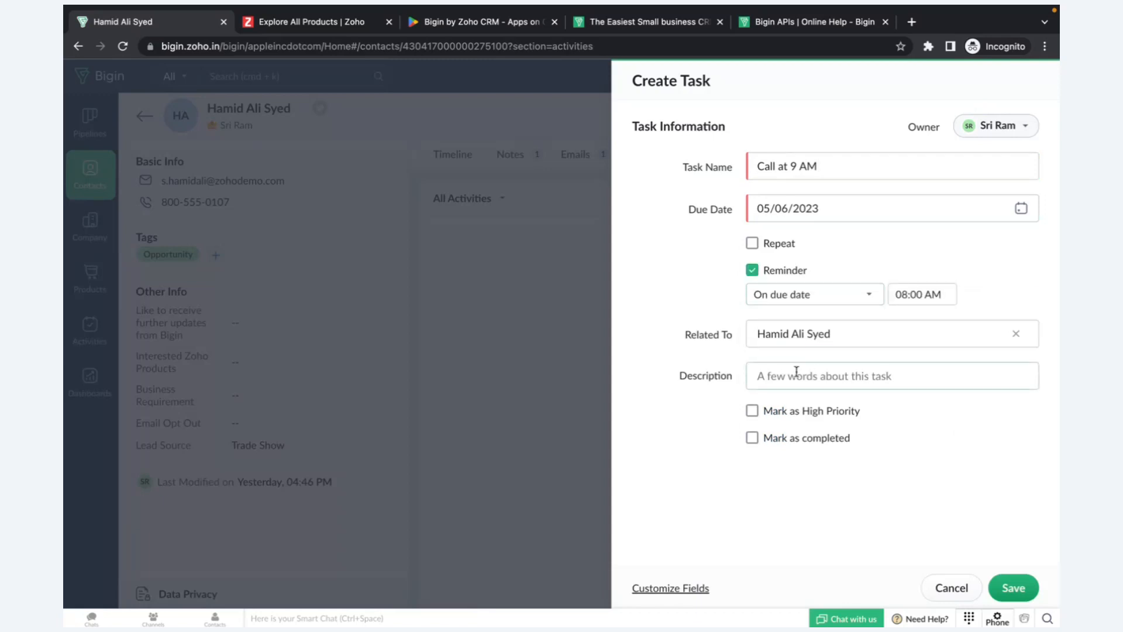
pyautogui.click(779, 380)
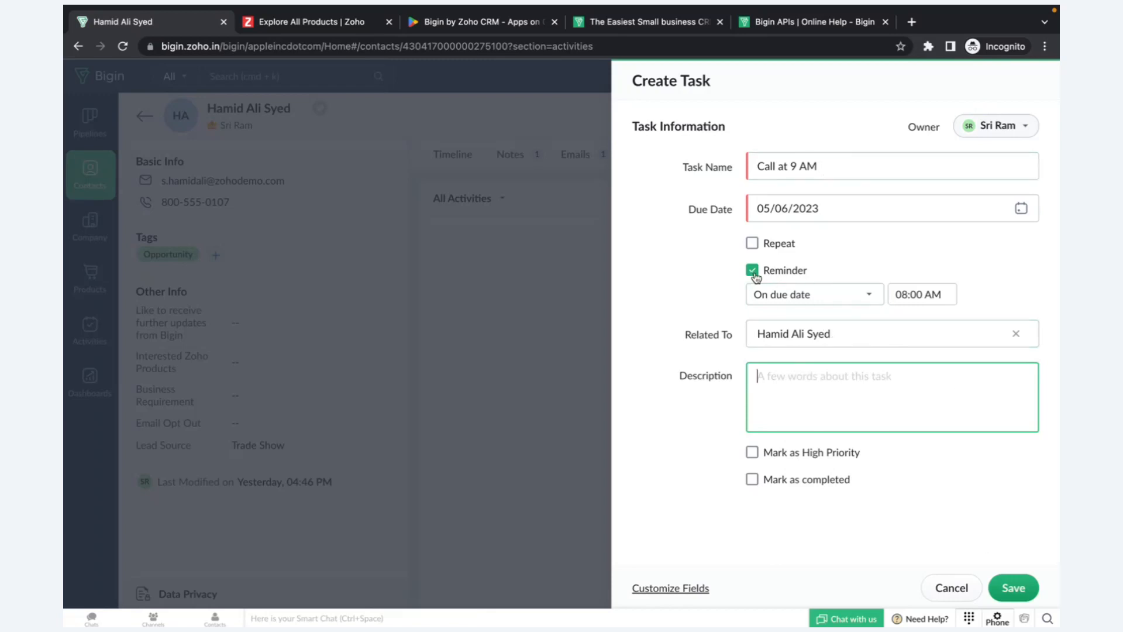
# Look at the Bigin by Zoho CRM listing on Google Play and return to the task form.
pyautogui.click(479, 22)
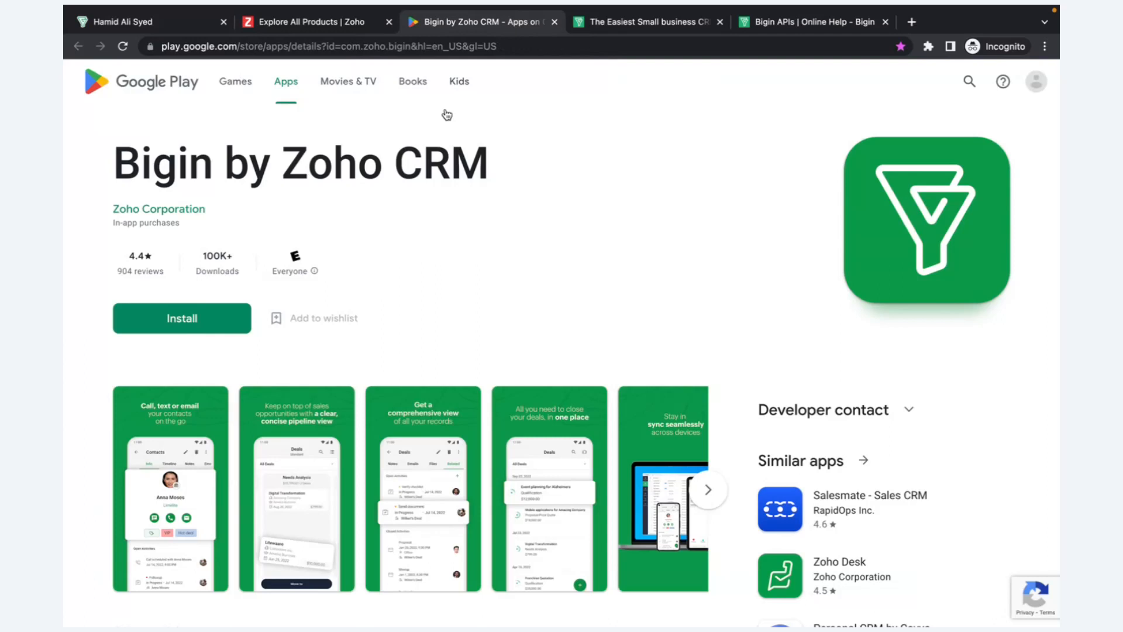
pyautogui.moveTo(506, 125); pyautogui.dragTo(117, 165)
pyautogui.click(135, 22)
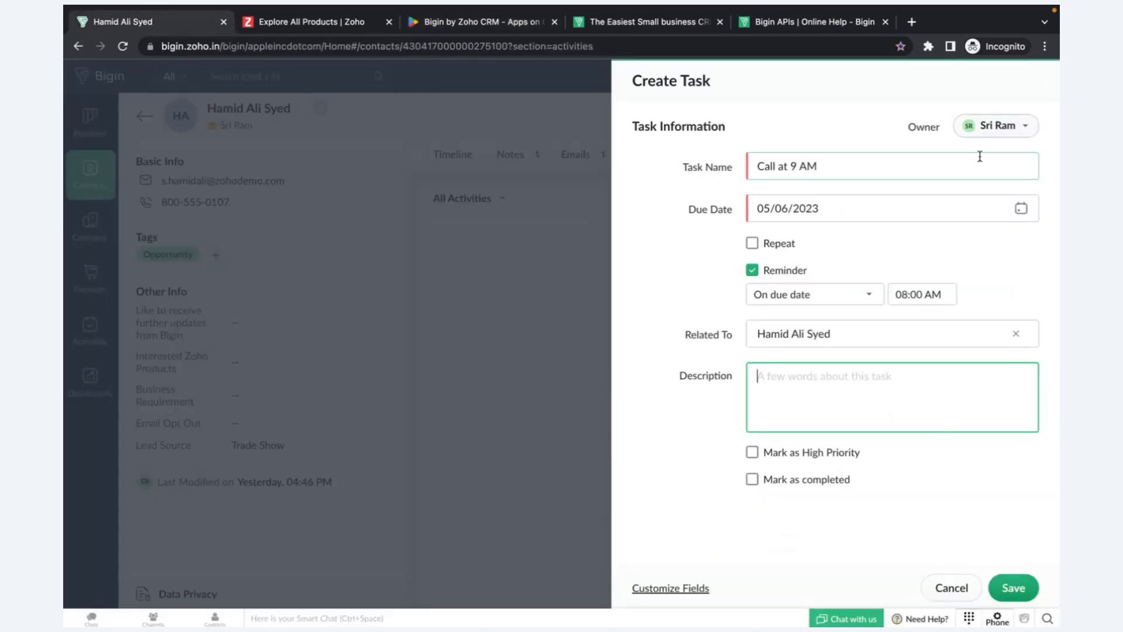
# Check the task's owner selection and discard the task without saving.
pyautogui.click(993, 128)
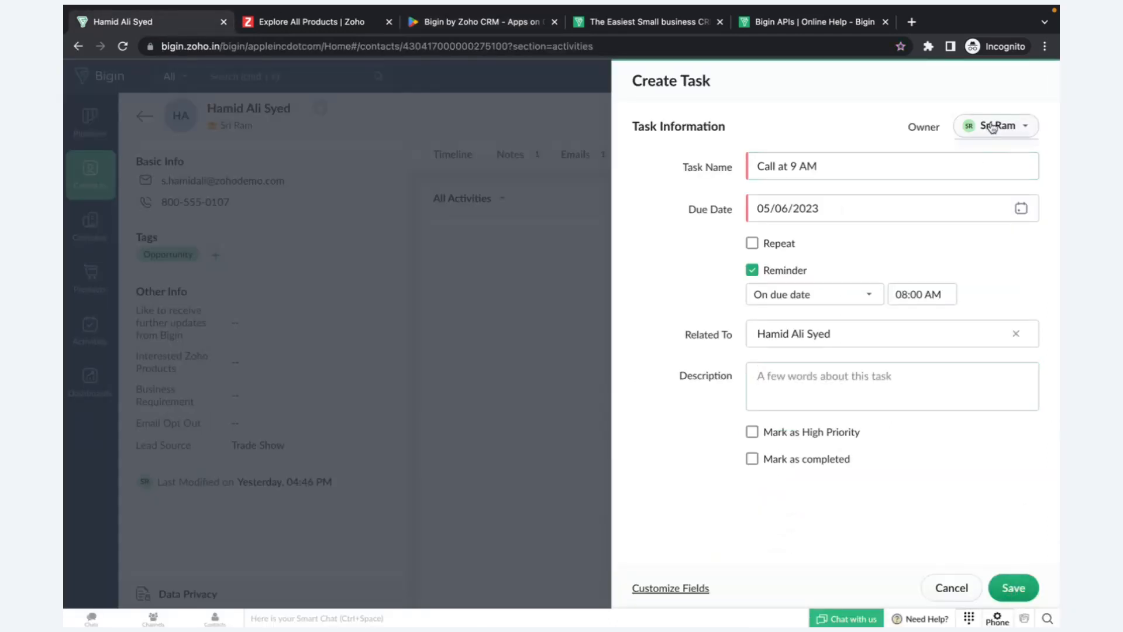
pyautogui.click(816, 124)
pyautogui.click(945, 588)
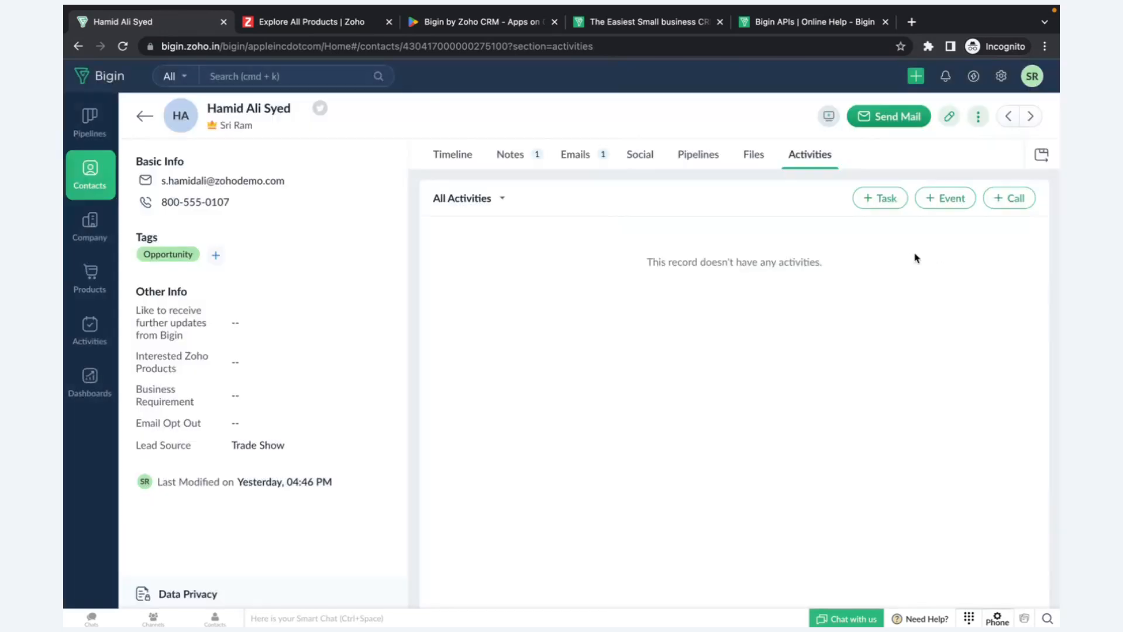
# Start a new event for the contact titled "Zoom Meet", dated 05/06/2023, with a reminder enabled.
pyautogui.click(946, 196)
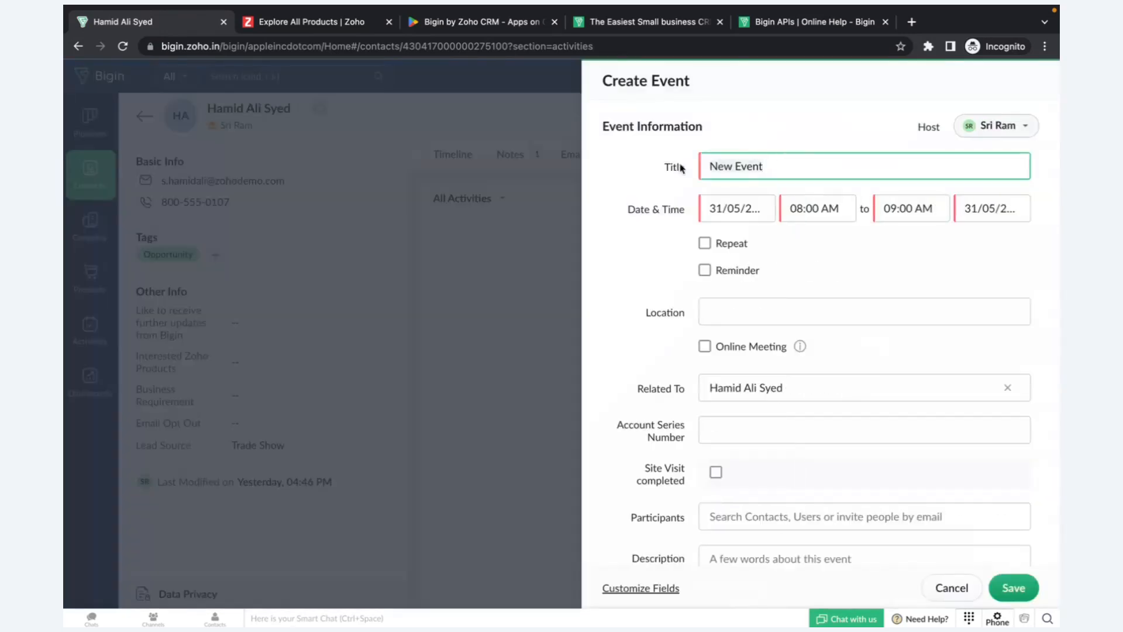
pyautogui.write('Zoom Meet')
pyautogui.click(714, 212)
pyautogui.click(876, 243)
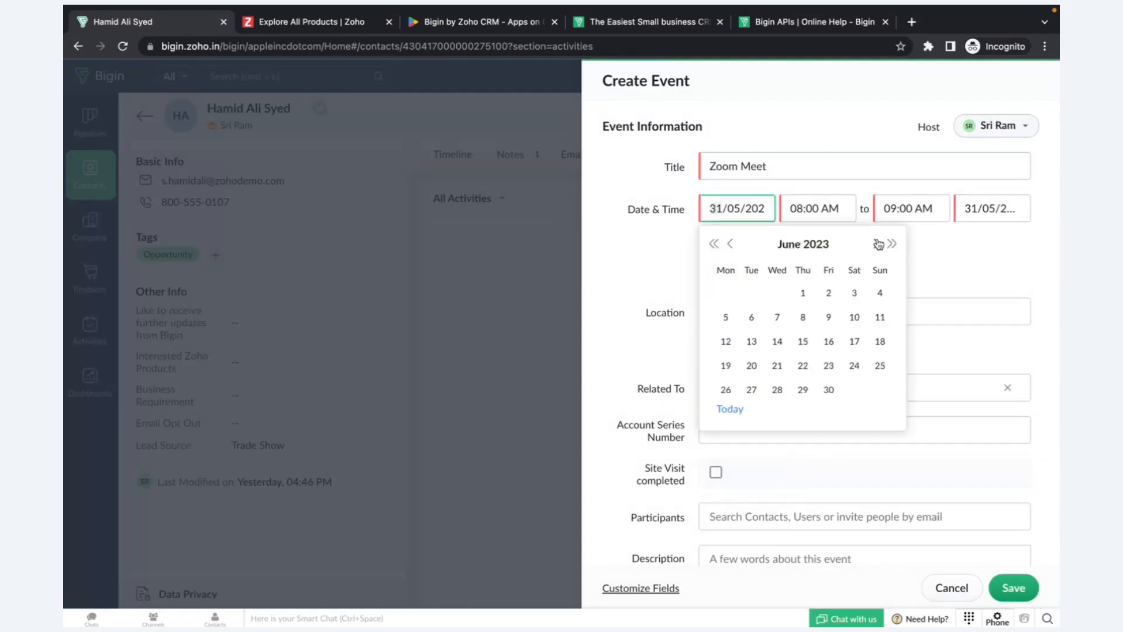
pyautogui.click(733, 316)
pyautogui.click(704, 270)
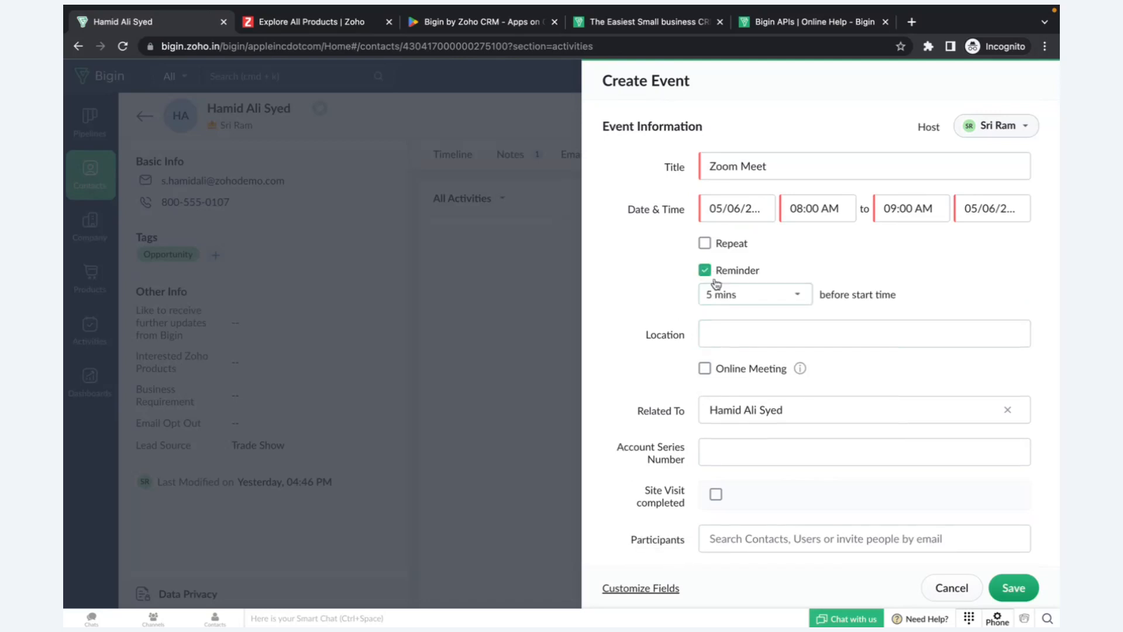
# Make the event an online meeting, and review its Participants, Account Series Number and Site Visit completed fields.
pyautogui.click(704, 369)
pyautogui.scroll(-2, 843, 328)
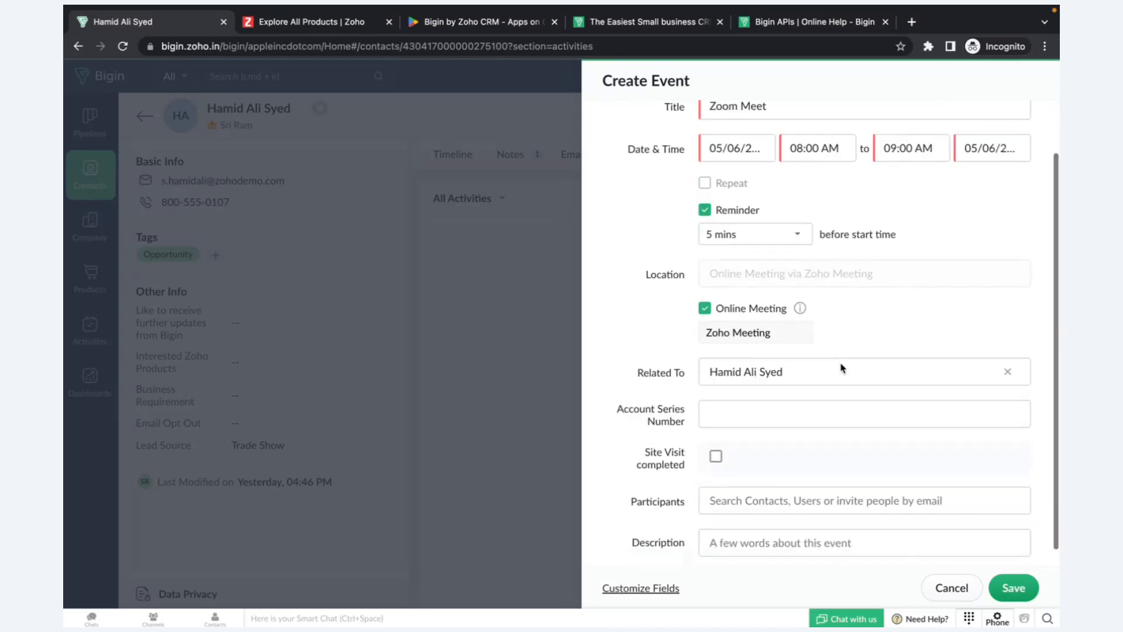
pyautogui.click(722, 487)
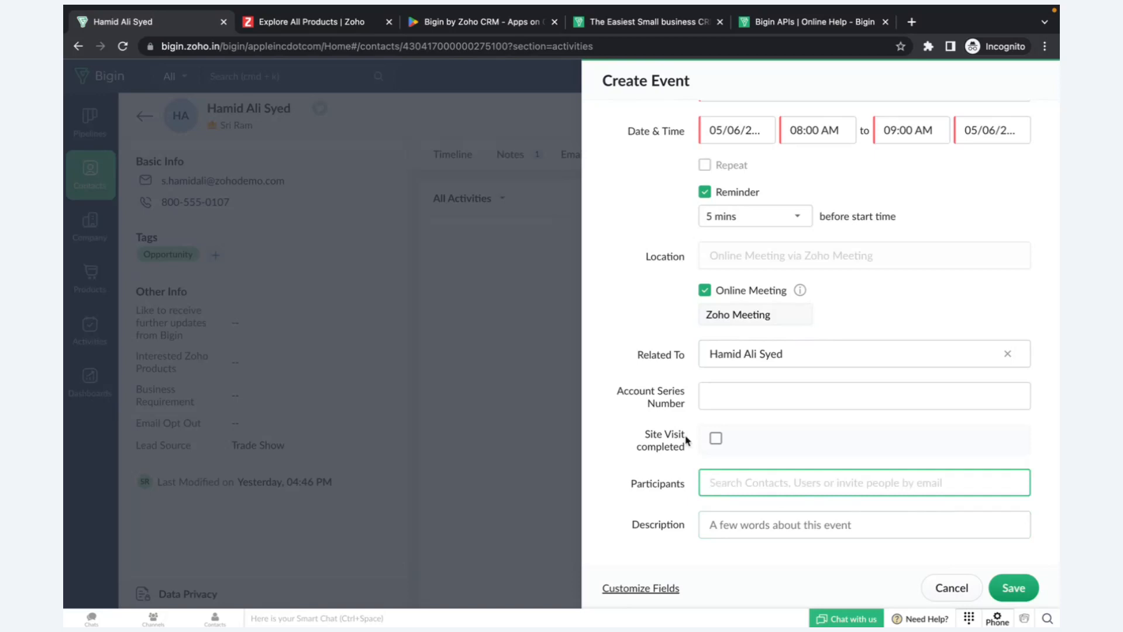
pyautogui.moveTo(615, 385); pyautogui.dragTo(684, 442)
pyautogui.click(650, 432)
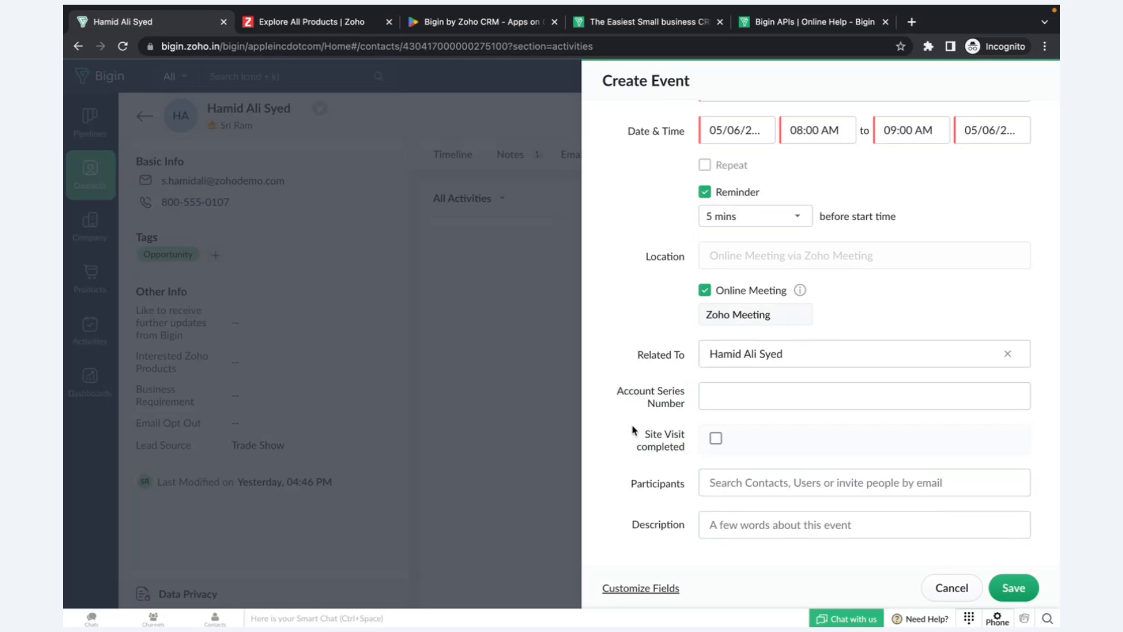
# Check the event's Participants field and discard the event without saving.
pyautogui.click(729, 475)
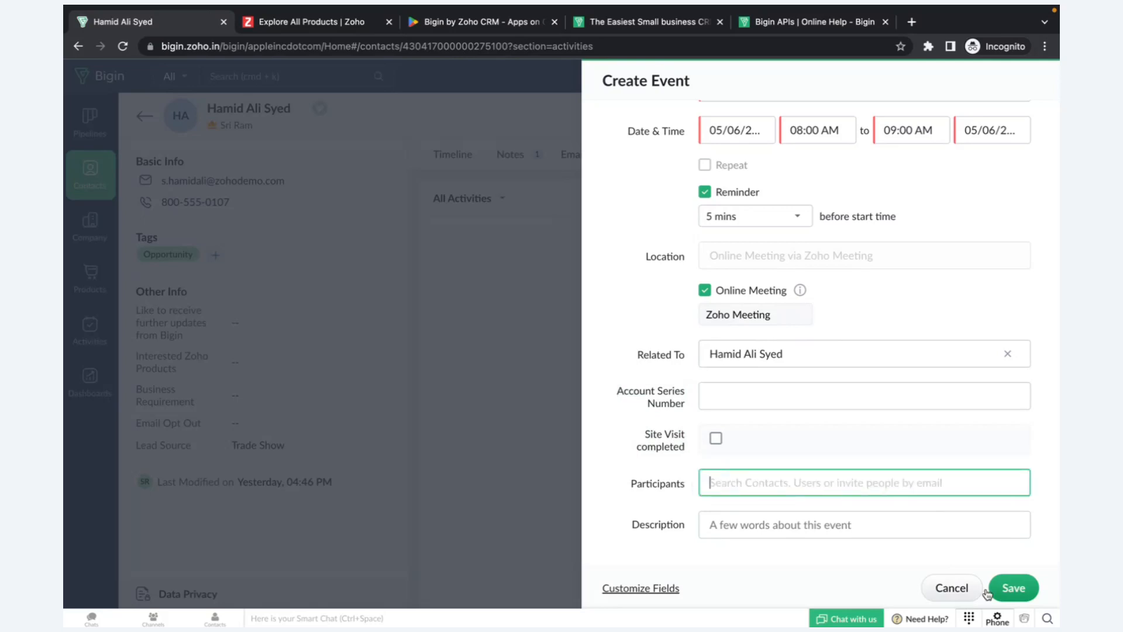
pyautogui.click(956, 598)
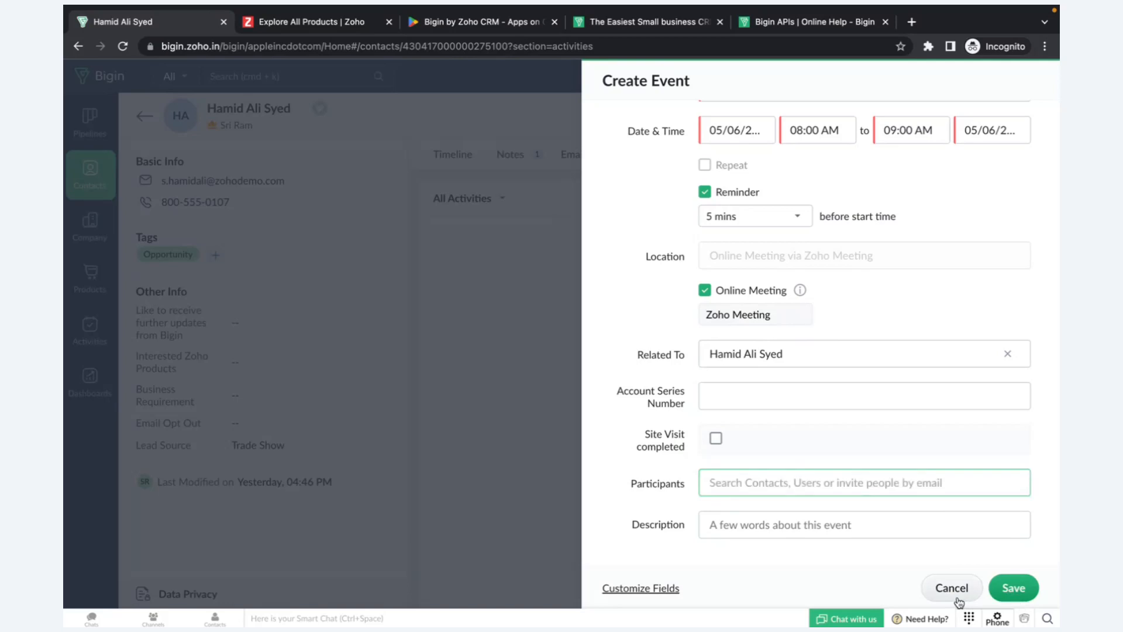
# Start a new call for the contact dated 31/05/2023 with a start time of 05:00 AM.
pyautogui.click(1013, 199)
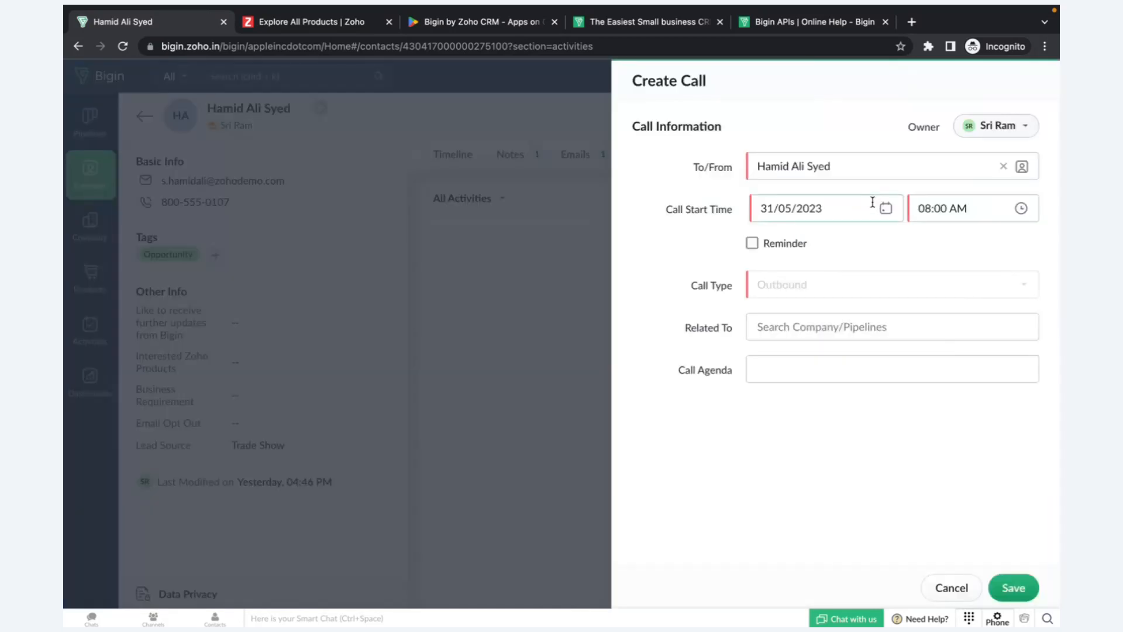
pyautogui.click(804, 213)
pyautogui.click(827, 389)
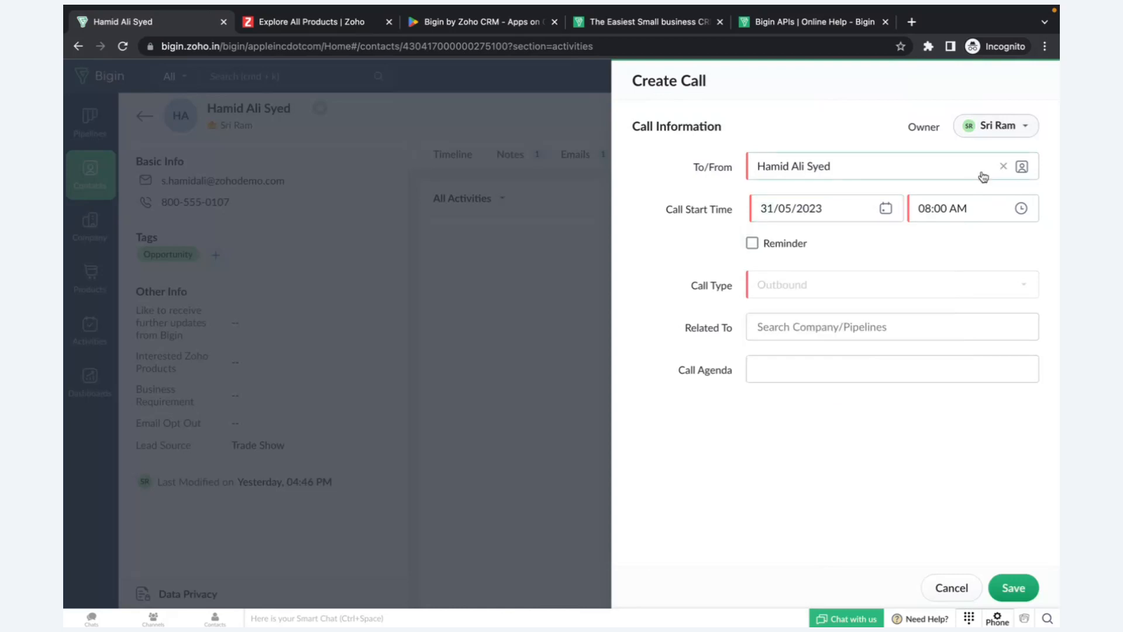
pyautogui.click(948, 199)
pyautogui.scroll(4, 975, 323)
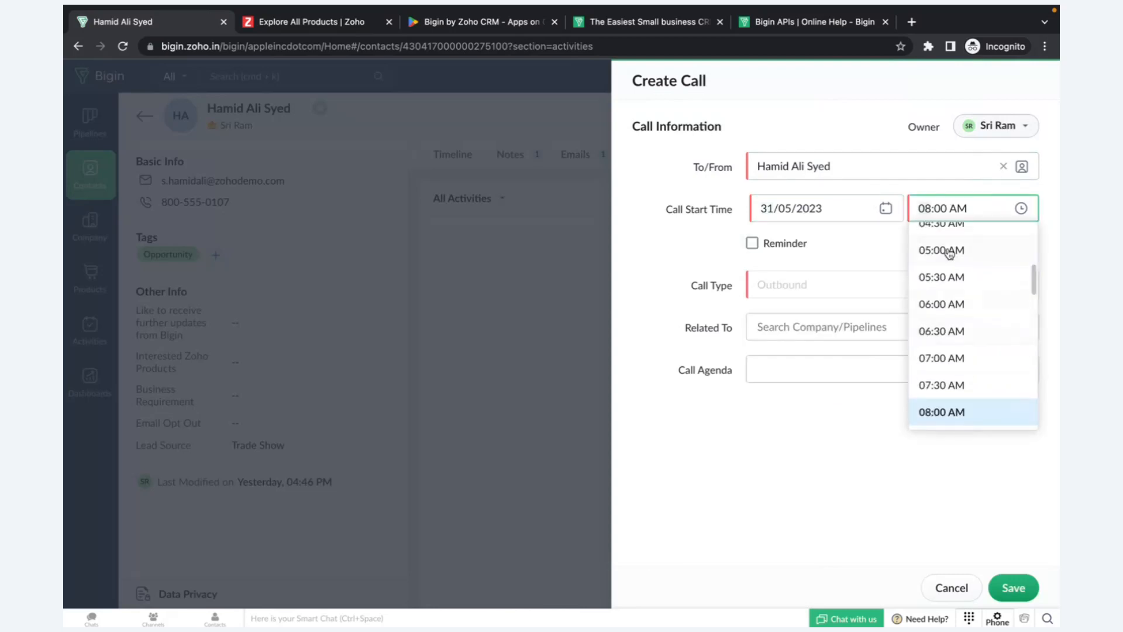
pyautogui.click(949, 253)
# Set the call's duration to 05:00.
pyautogui.click(810, 244)
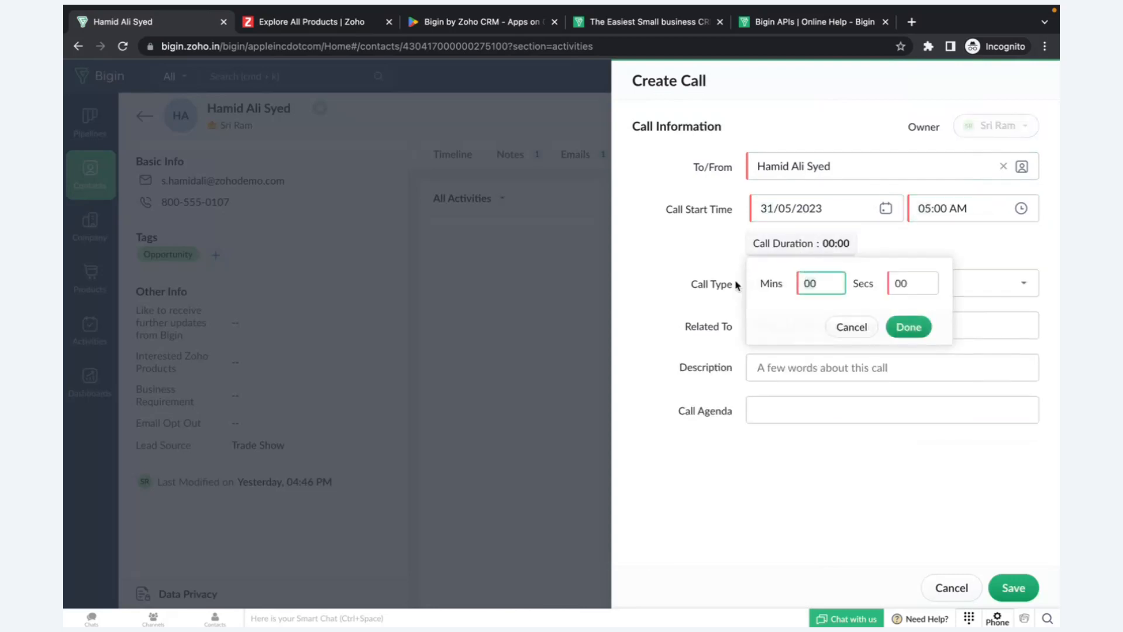
pyautogui.press('BackSpace')
pyautogui.press('BackSpace')
pyautogui.click(909, 326)
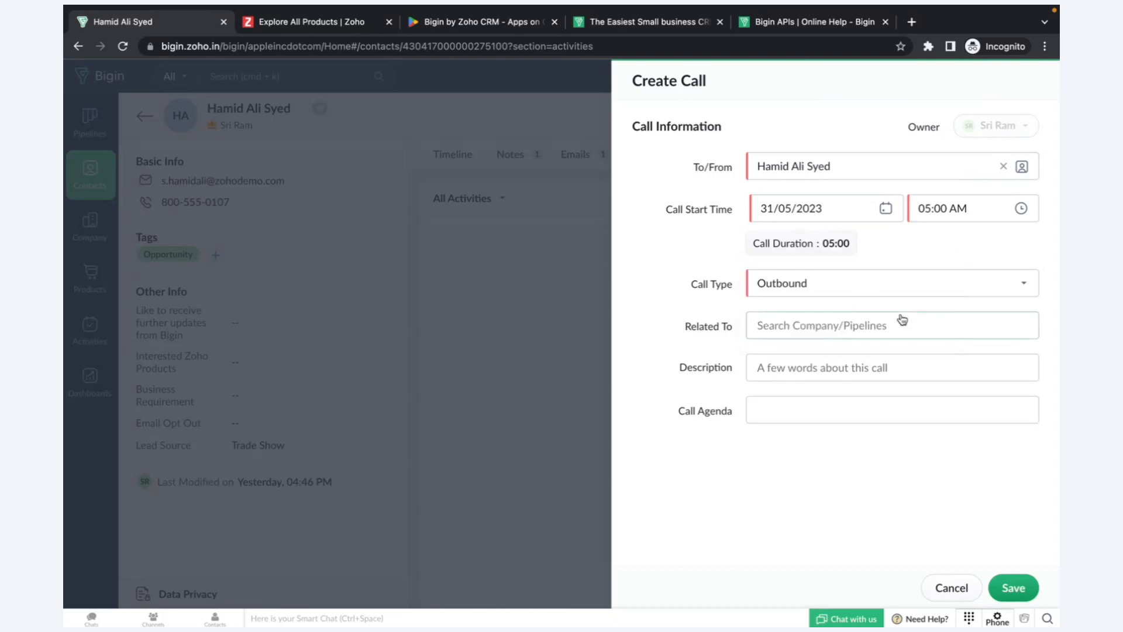
# Set the call type to Inbound, check the Description field, and discard the call without saving.
pyautogui.click(823, 288)
pyautogui.click(806, 338)
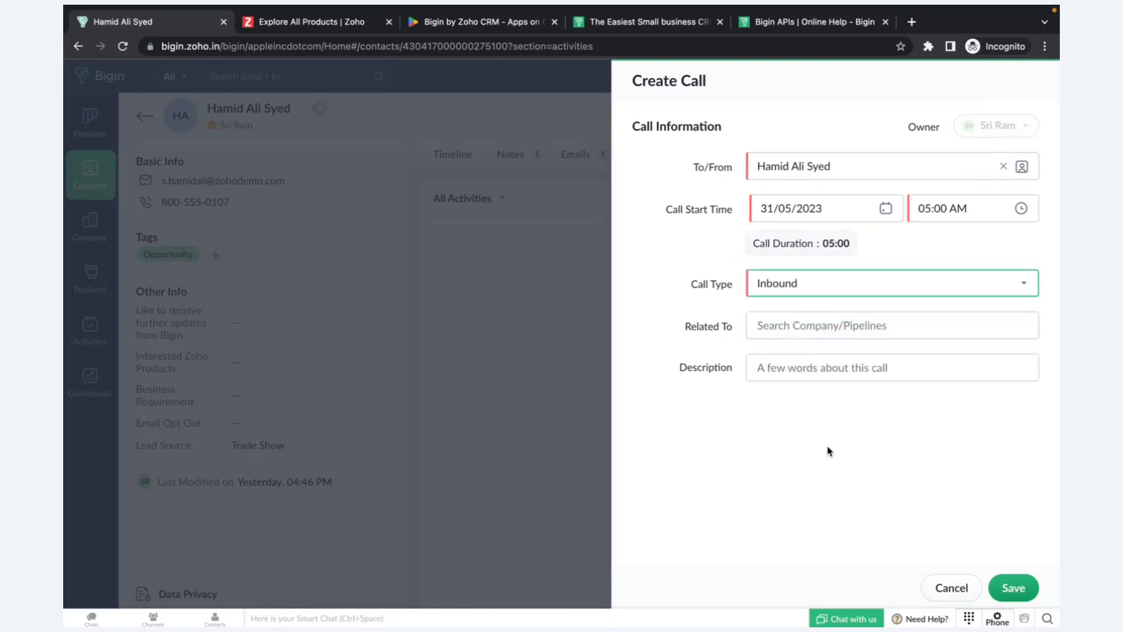
pyautogui.click(776, 366)
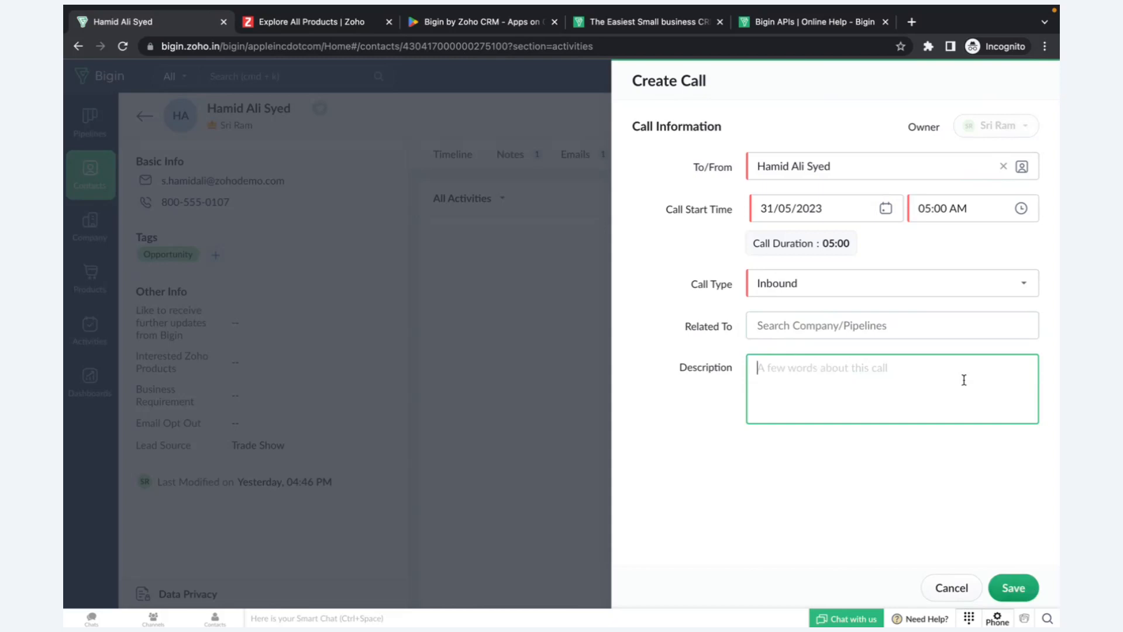
pyautogui.click(952, 588)
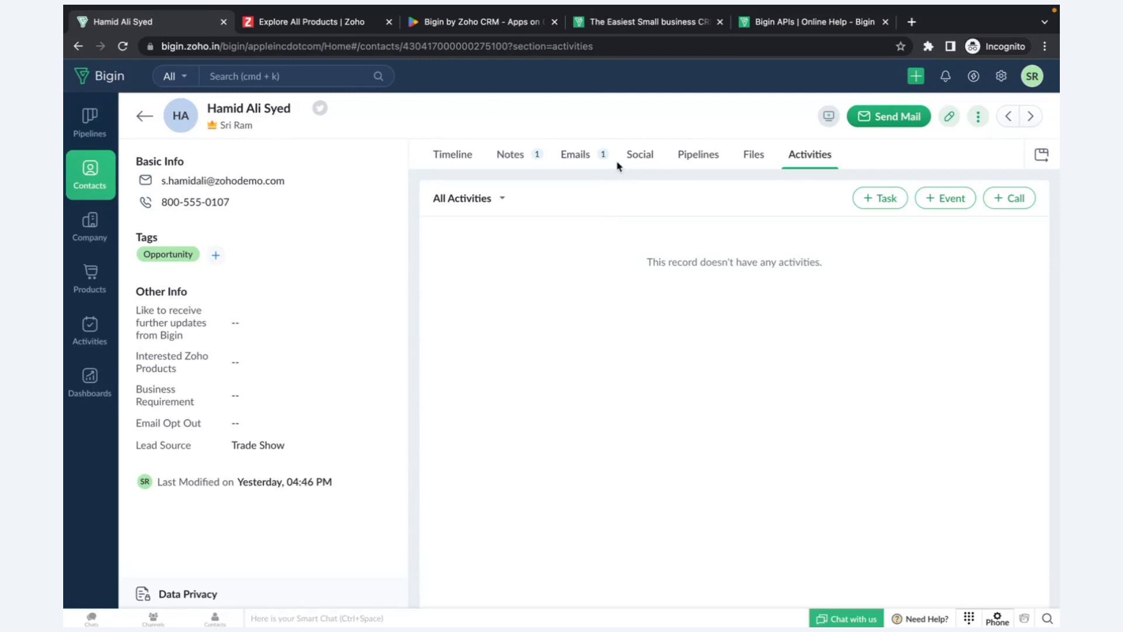
# Return to the full contacts list and start a new mass email.
pyautogui.click(145, 115)
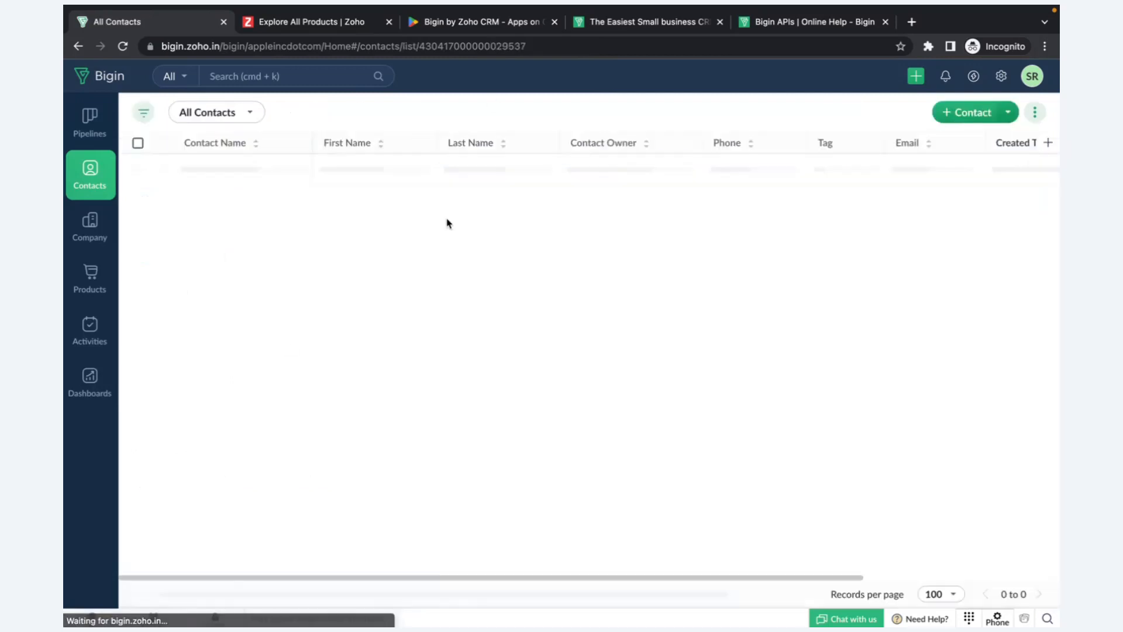
pyautogui.click(1035, 112)
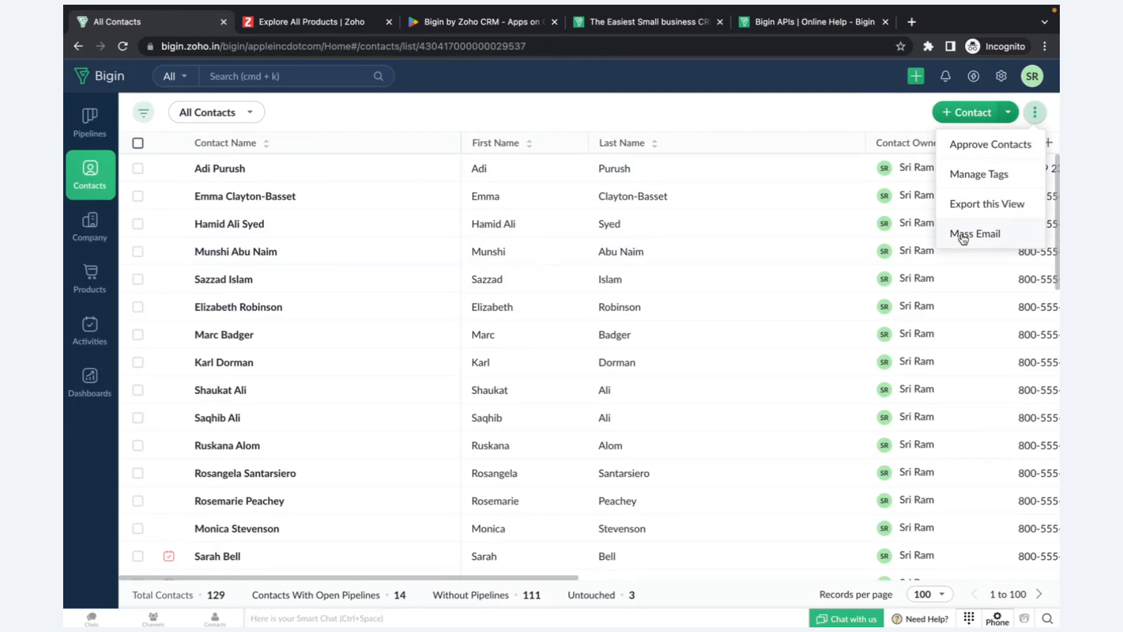
pyautogui.click(963, 234)
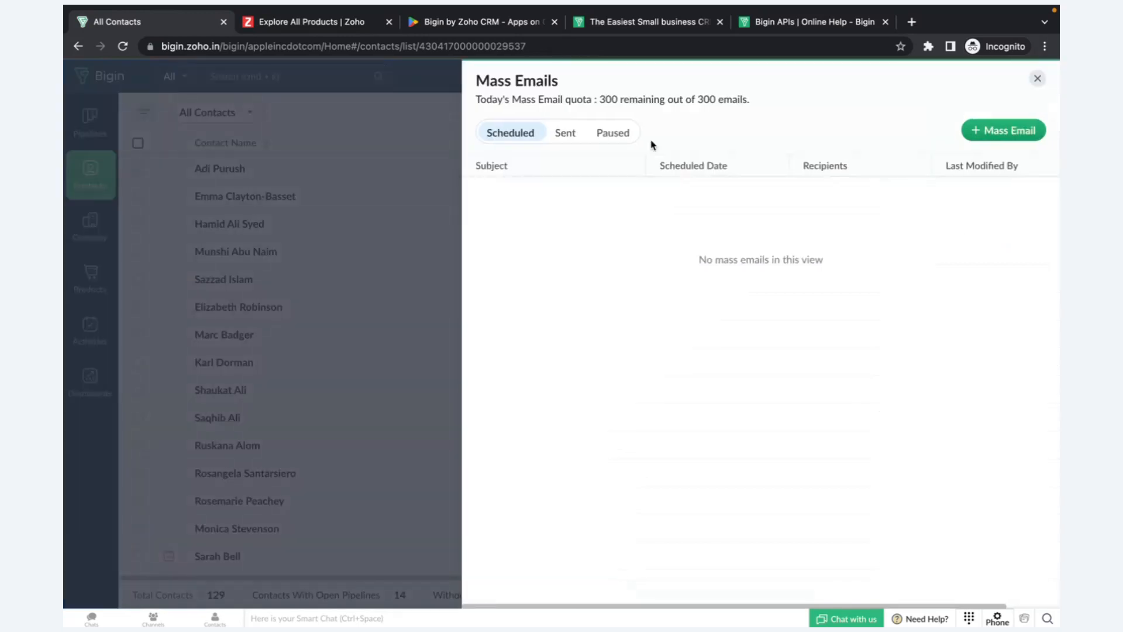
pyautogui.click(989, 133)
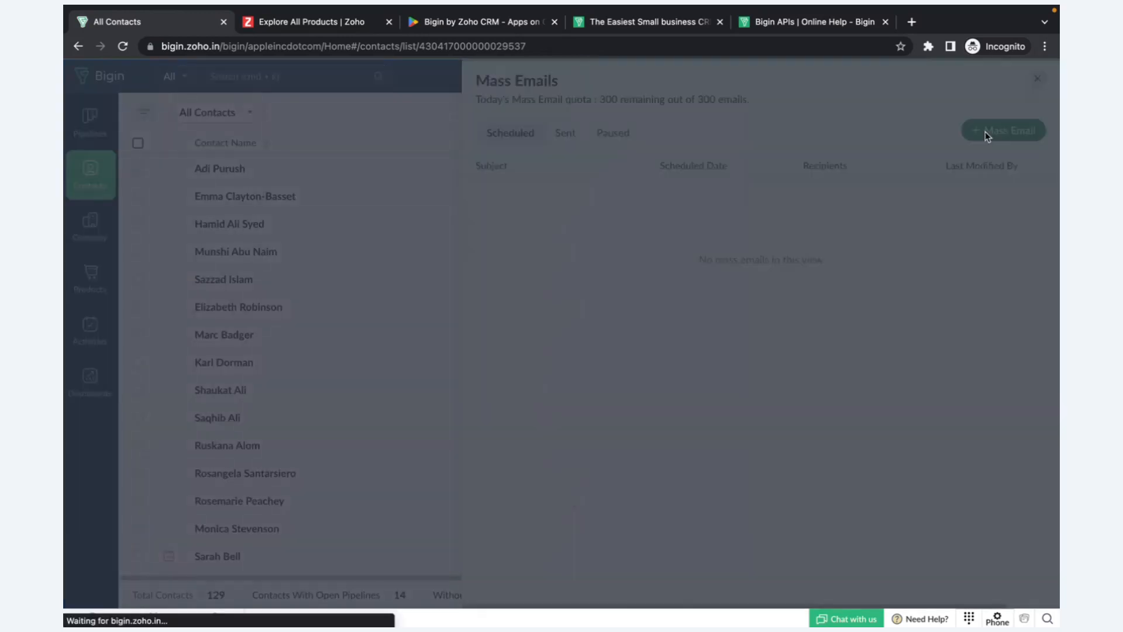
# Try New This Week as the mass email's recipients, change it to Trade show, and look through the other recipient views.
pyautogui.click(396, 108)
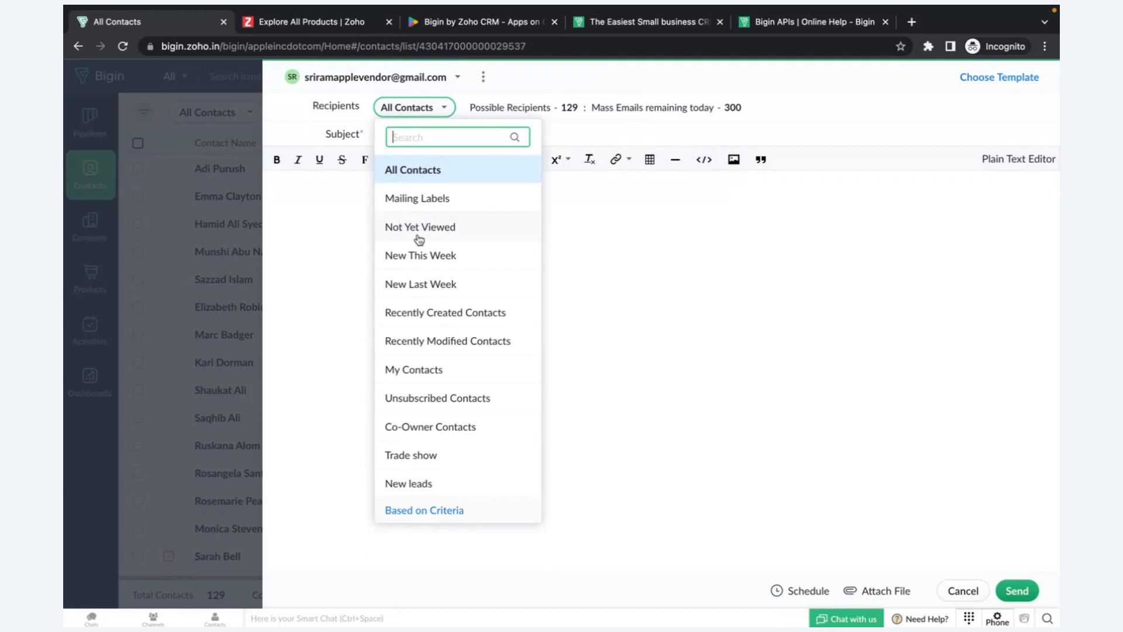
pyautogui.click(442, 263)
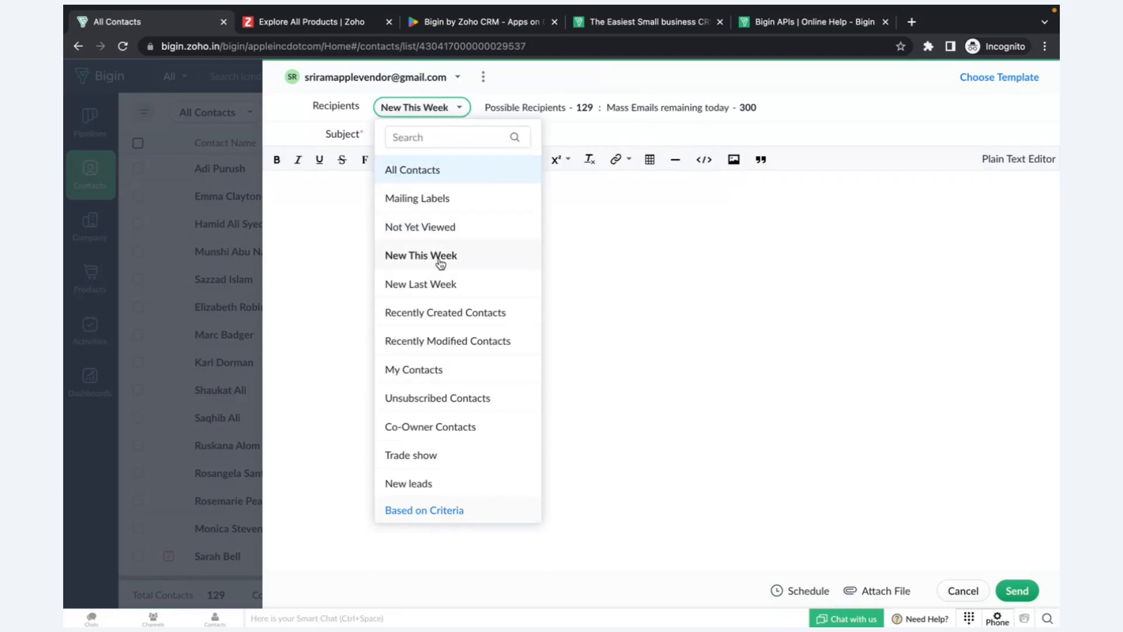
pyautogui.click(454, 108)
pyautogui.scroll(-2, 515, 254)
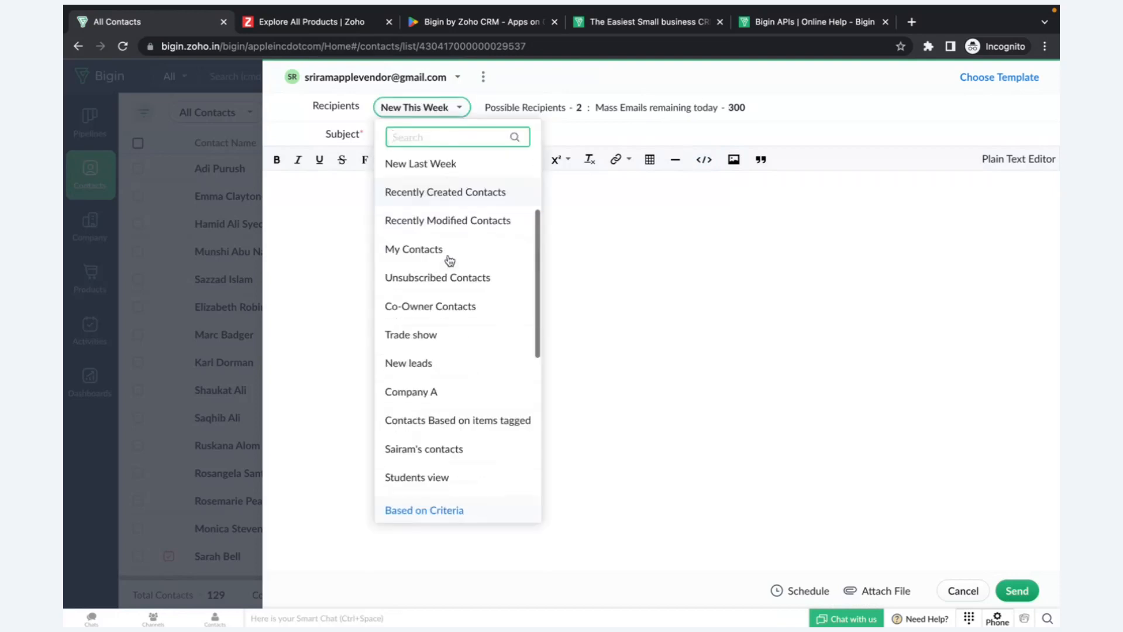
pyautogui.click(435, 328)
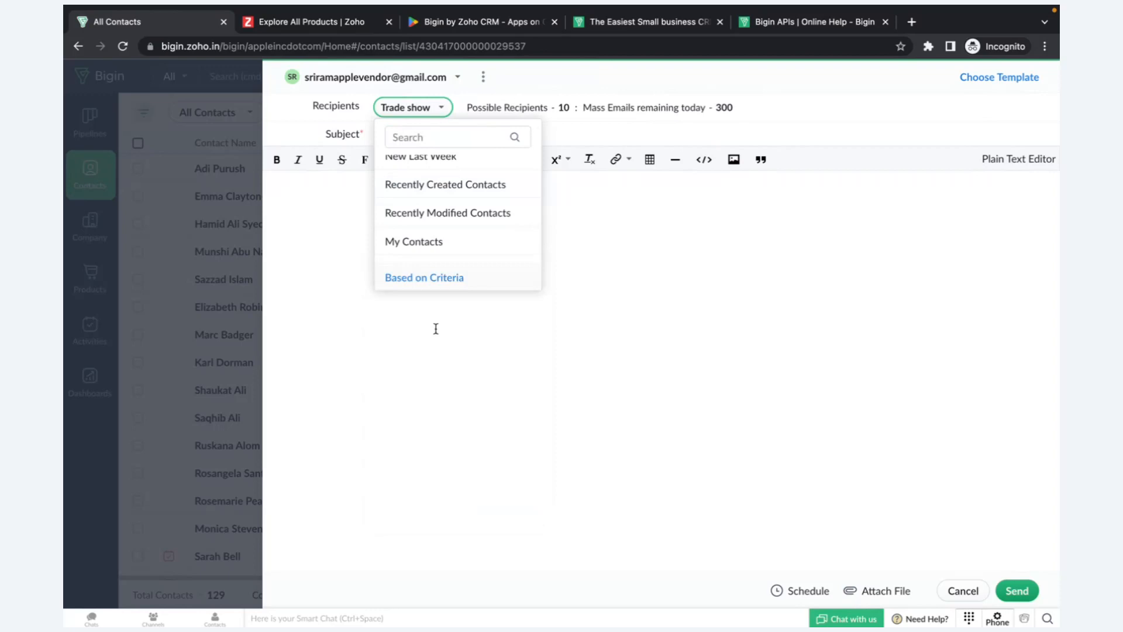
pyautogui.click(437, 107)
pyautogui.scroll(-3, 452, 349)
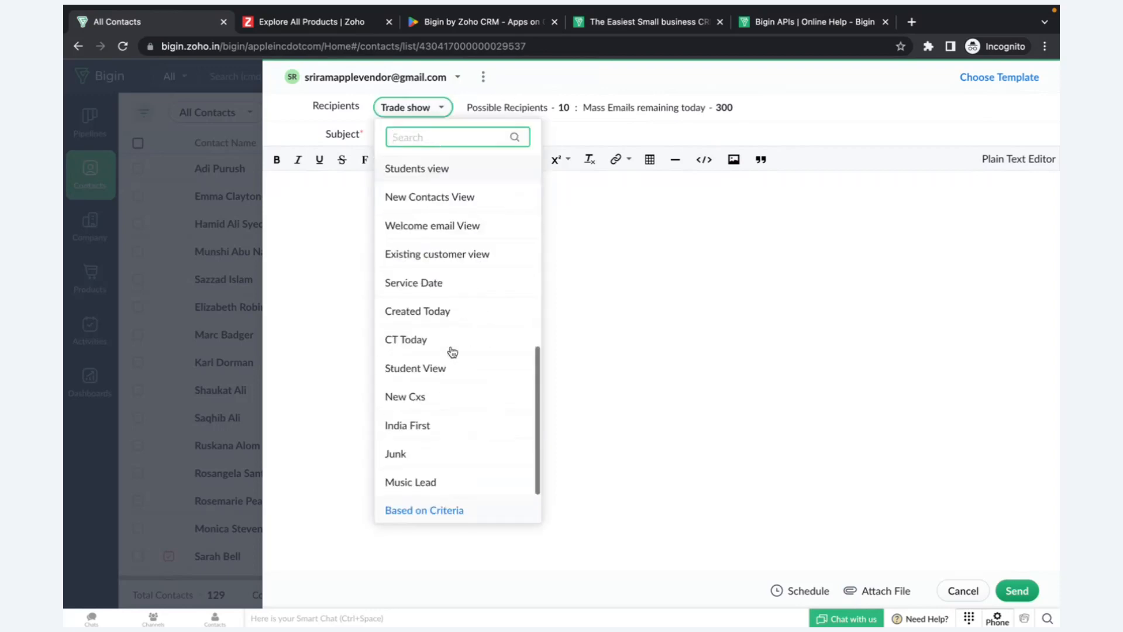
pyautogui.scroll(8, 453, 348)
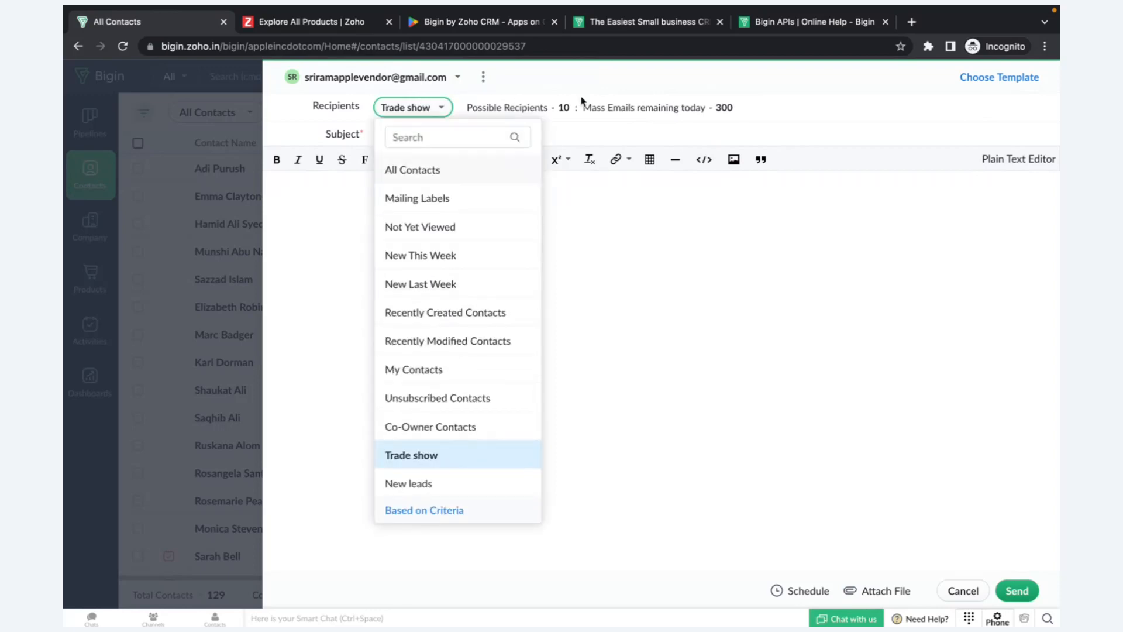
pyautogui.click(594, 125)
# Apply the "Thank you for registering with Apple Inc" template to the mass email and discard it without sending.
pyautogui.click(998, 77)
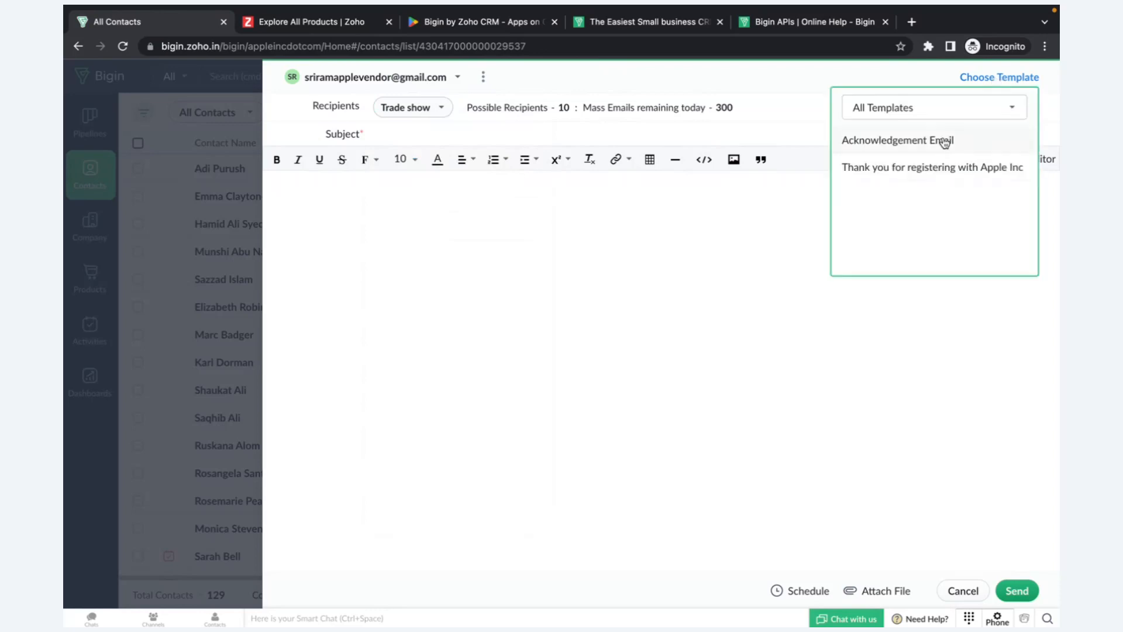
pyautogui.click(922, 176)
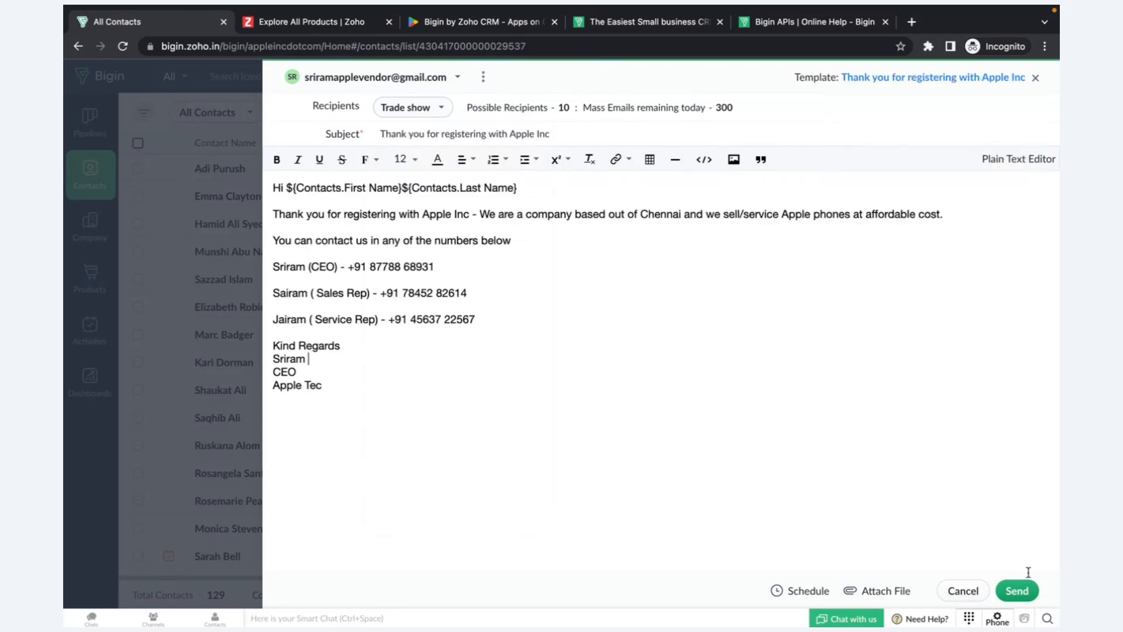
pyautogui.click(963, 591)
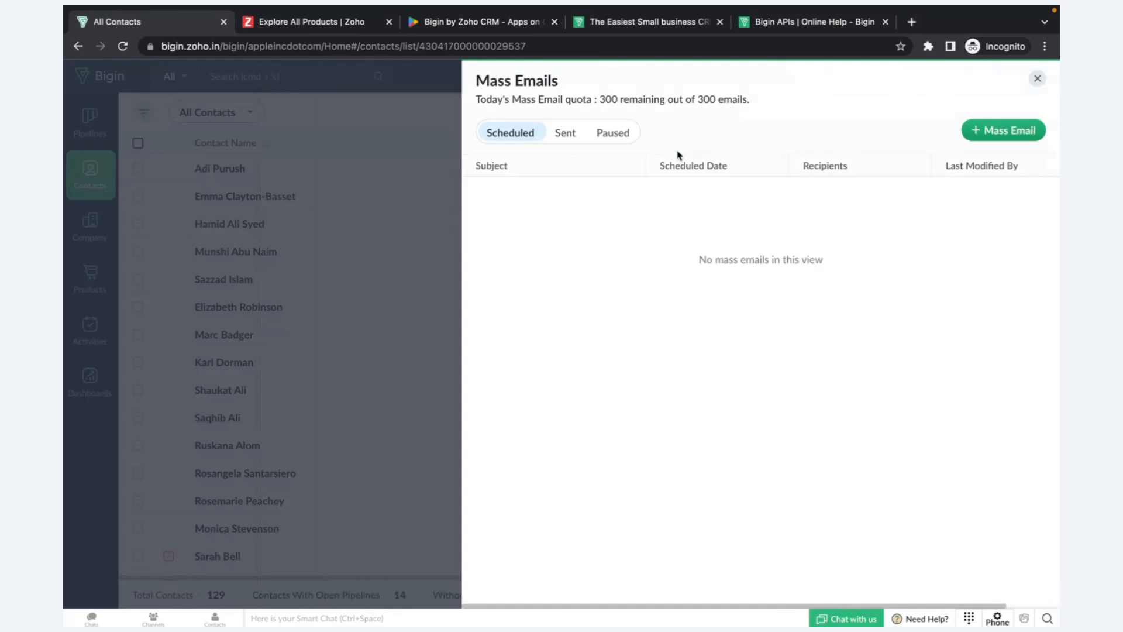
# Examine the statistics and bounced recipients of the sent mass email "Good Morning Tuesday".
pyautogui.click(566, 137)
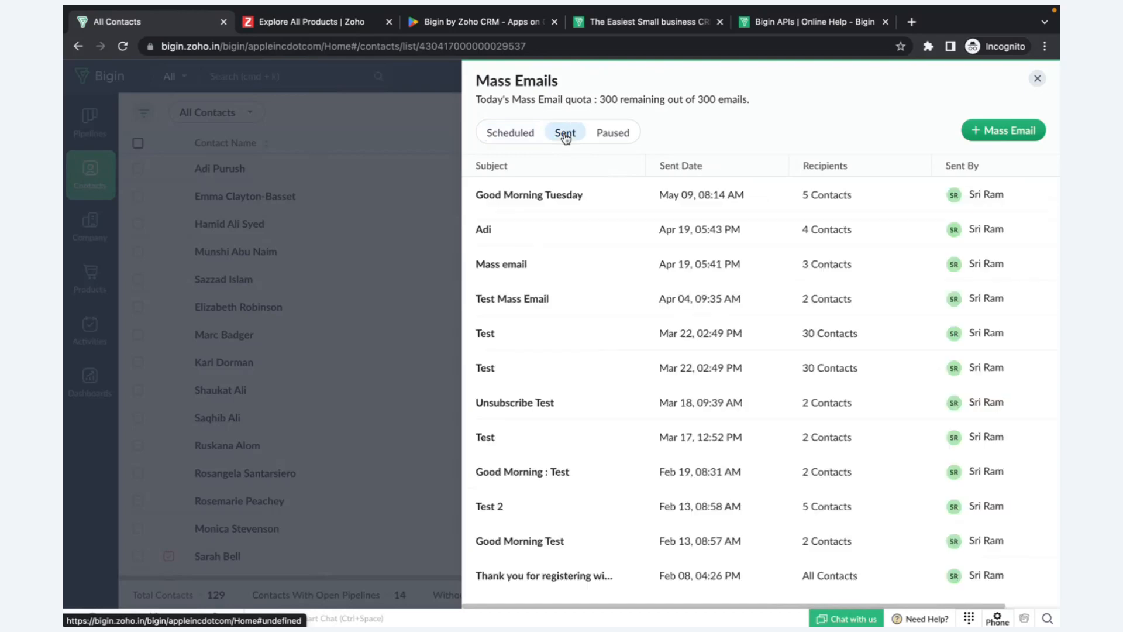
pyautogui.click(510, 196)
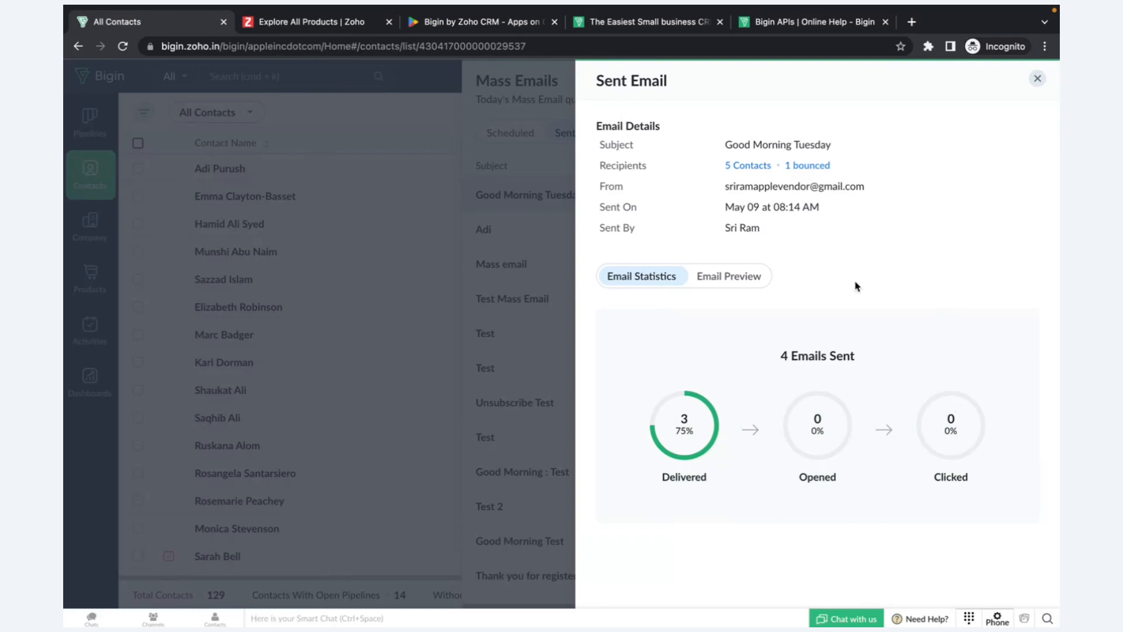
pyautogui.click(810, 166)
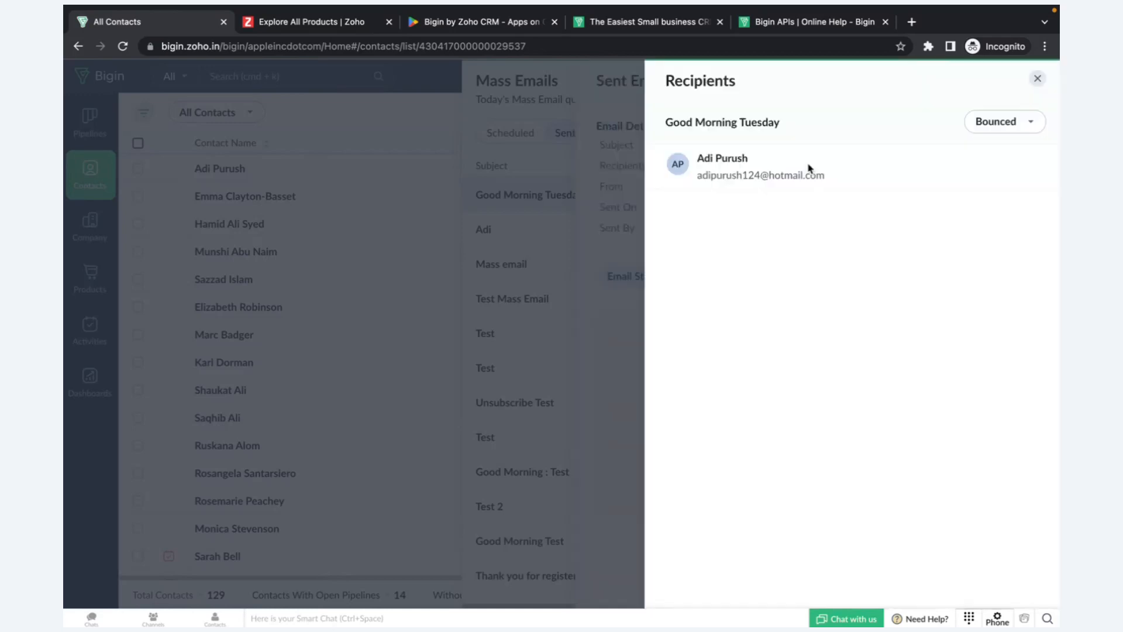
pyautogui.click(1038, 78)
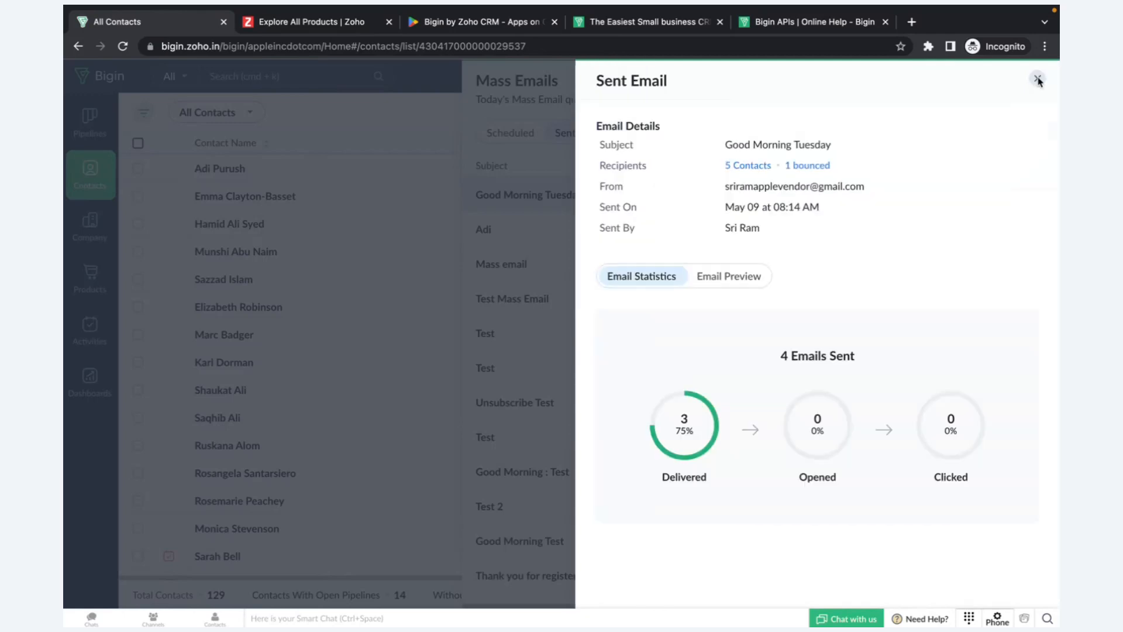
# Filter the "Good Morning Tuesday" recipients from Bounced to Delivered, and close the mass email views.
pyautogui.click(793, 166)
pyautogui.click(1013, 129)
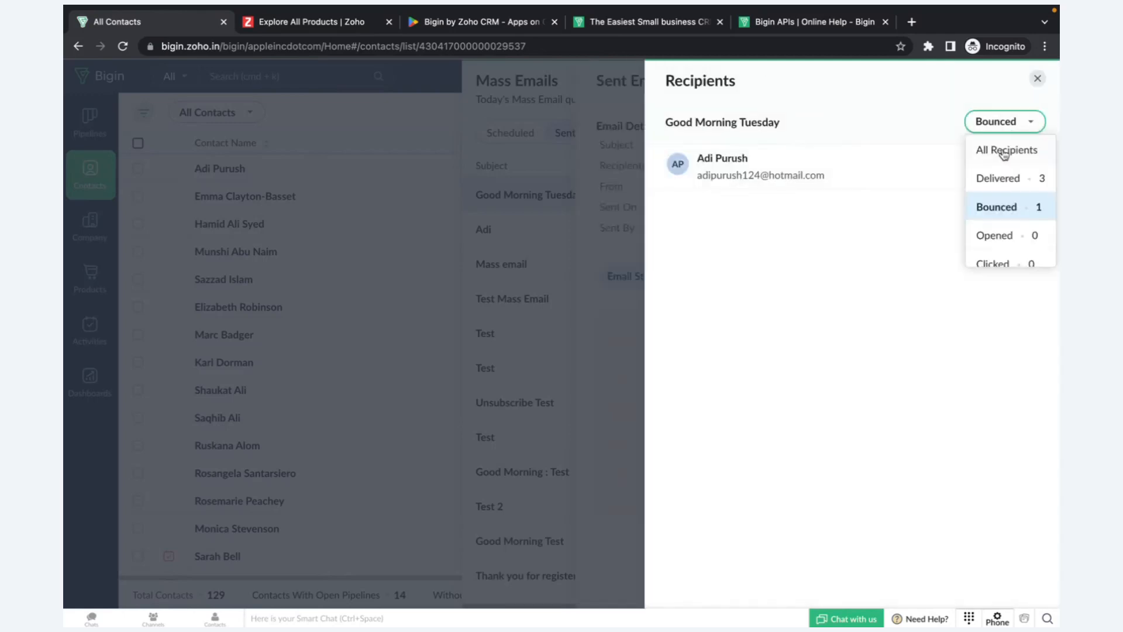
pyautogui.click(998, 179)
pyautogui.click(1037, 79)
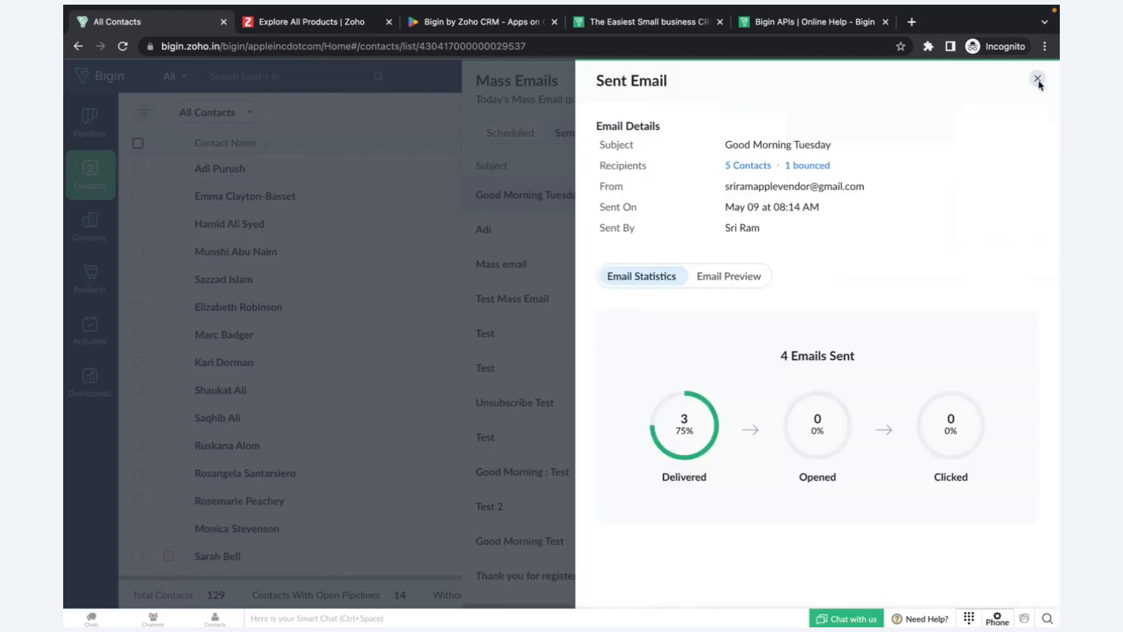
pyautogui.click(1037, 79)
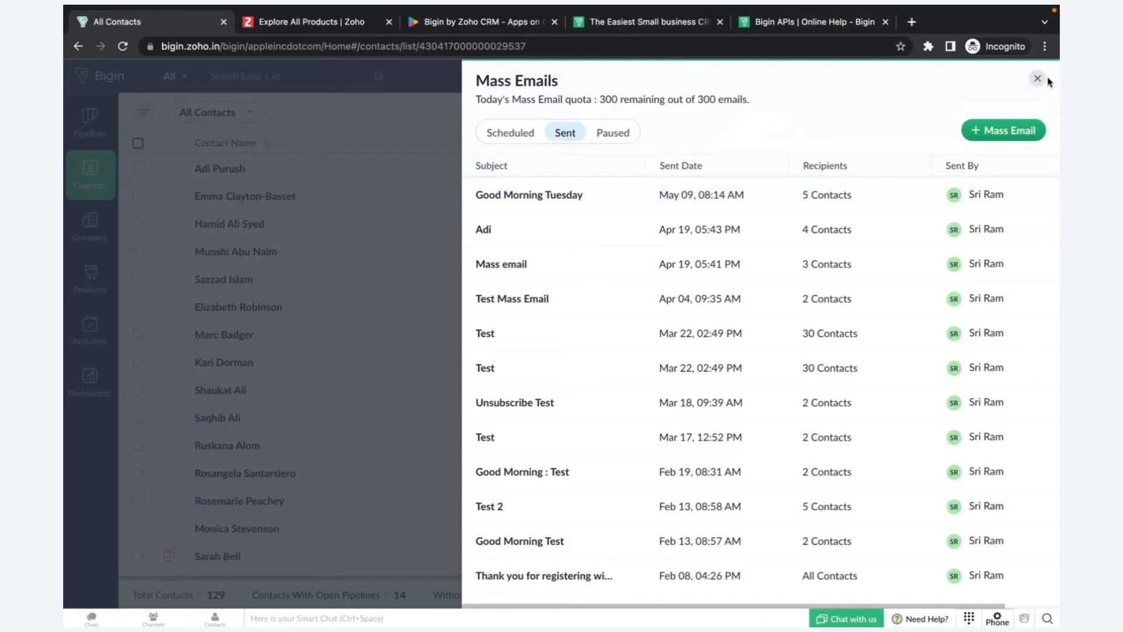
pyautogui.click(1037, 79)
# Examine the deal stages of the Phone Sales pipeline, checking the contacts list in between.
pyautogui.click(103, 121)
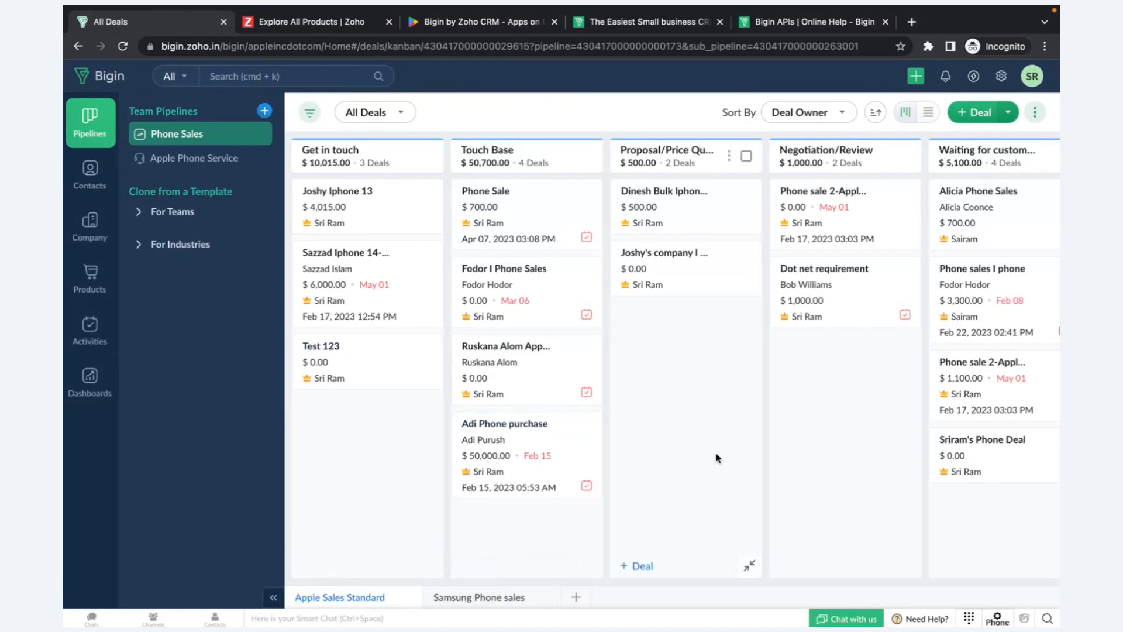
pyautogui.hscroll(6, 731, 395)
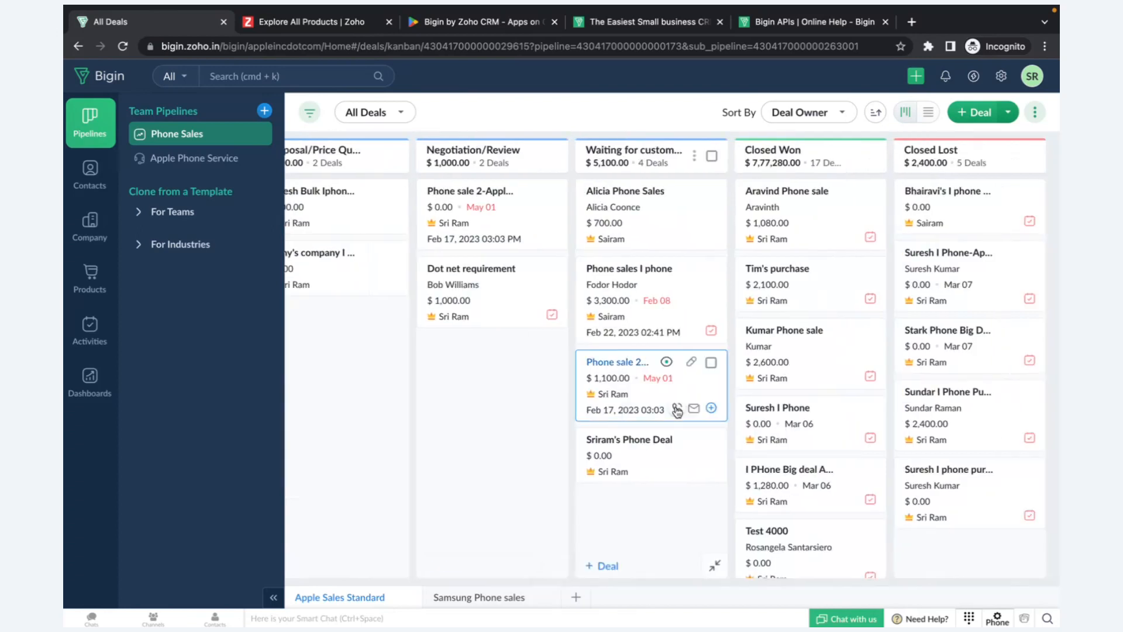
pyautogui.hscroll(-4, 591, 412)
pyautogui.hscroll(-2, 591, 413)
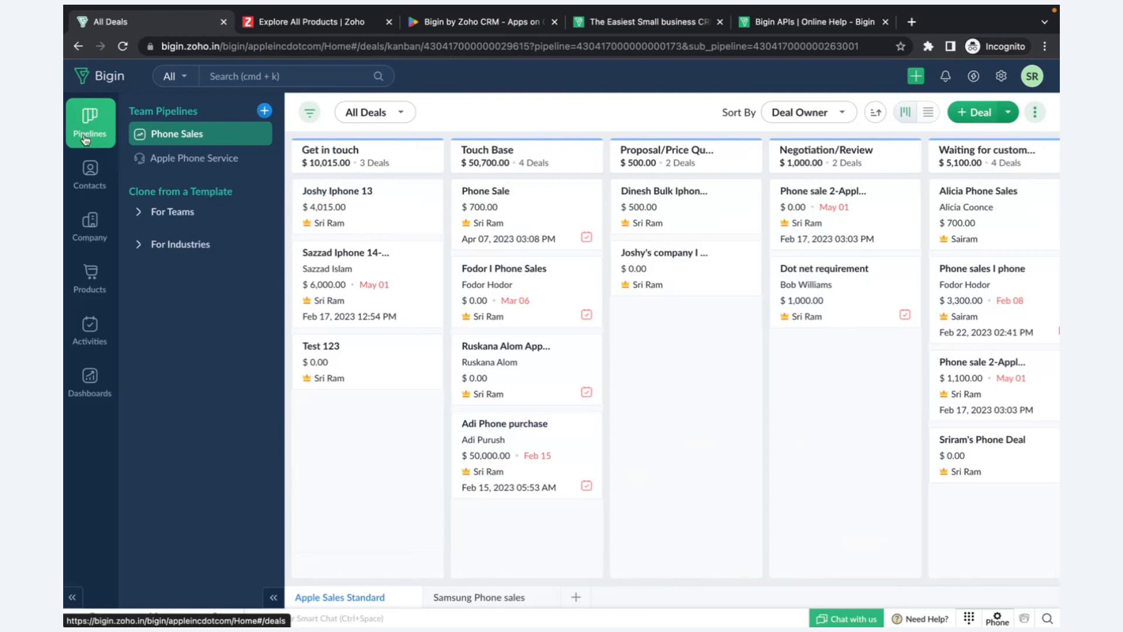
pyautogui.click(92, 184)
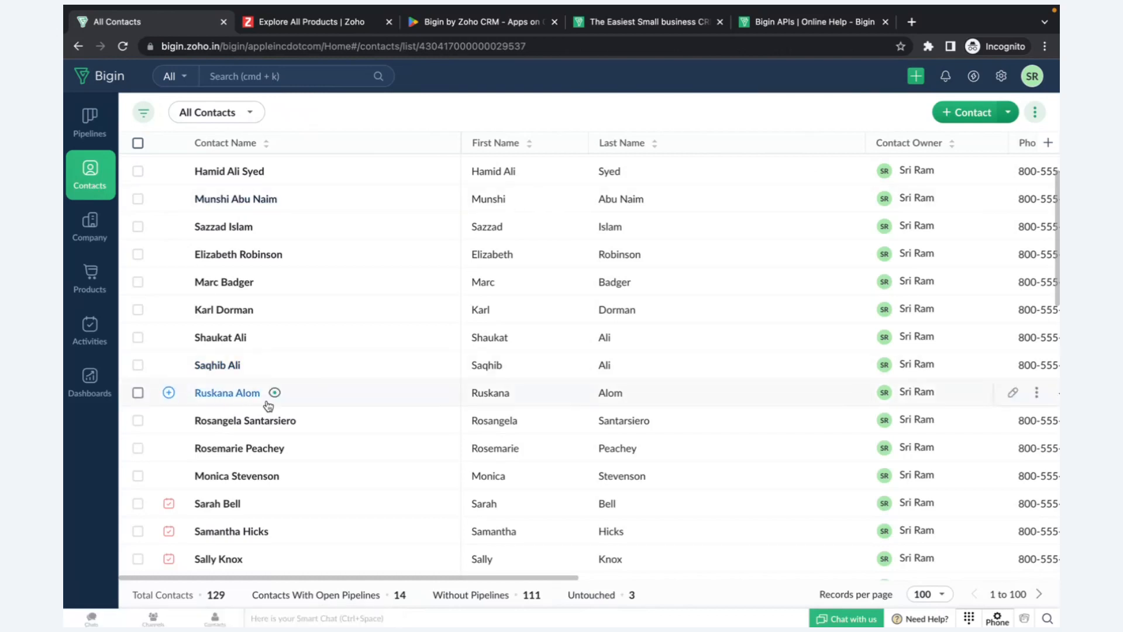
pyautogui.click(92, 130)
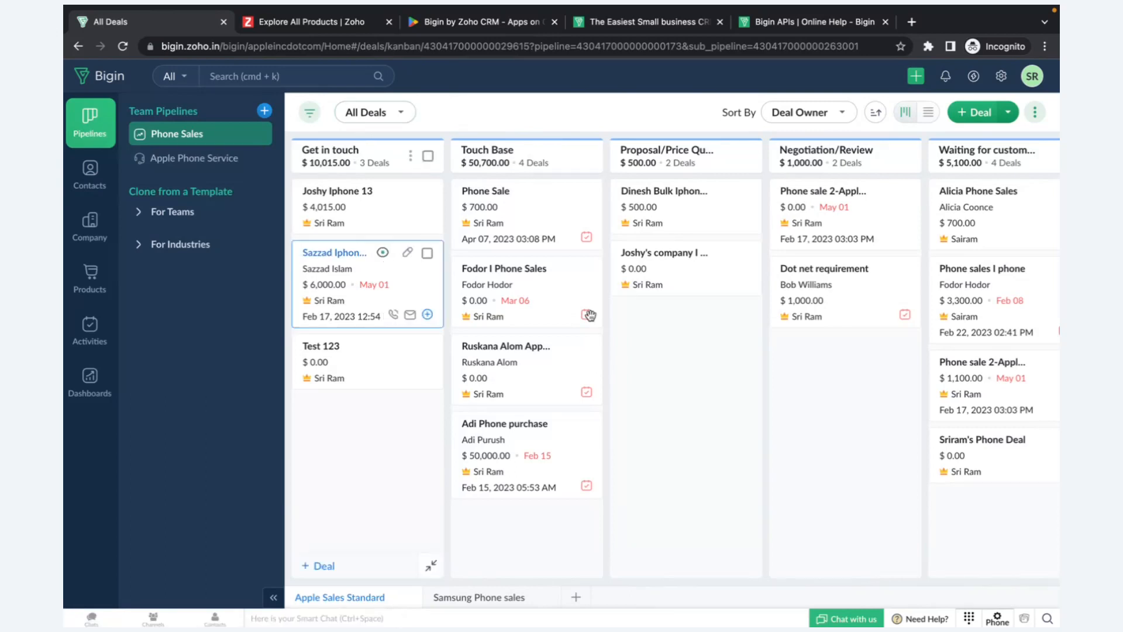
# Examine the remaining Phone Sales stages and compare that board with the Apple Phone Service pipeline.
pyautogui.hscroll(5, 679, 364)
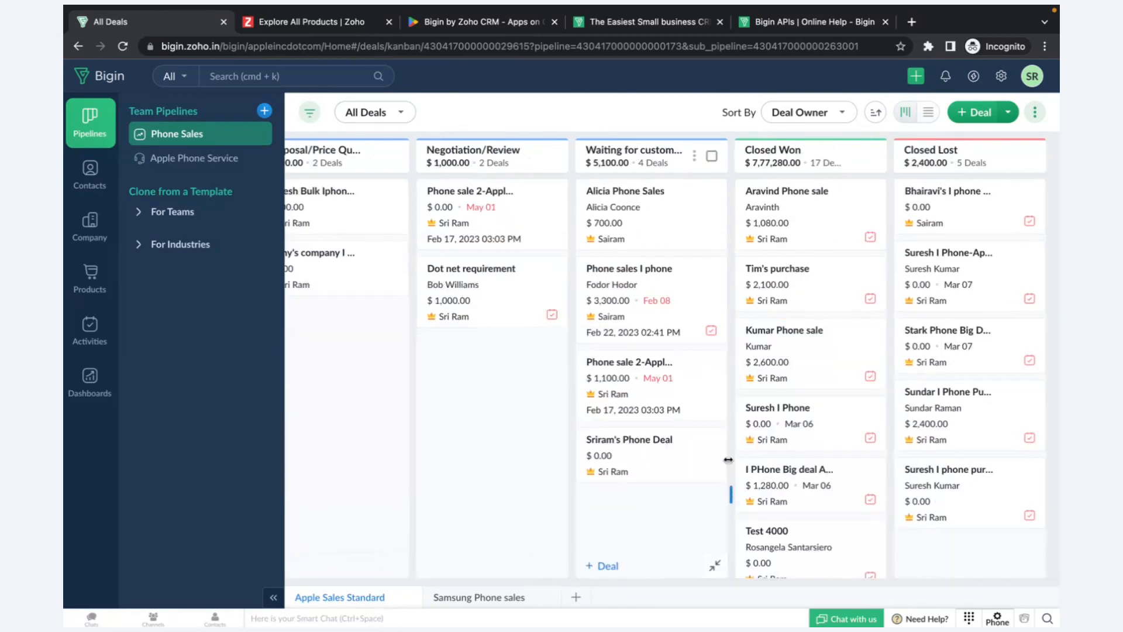
pyautogui.hscroll(-5, 696, 349)
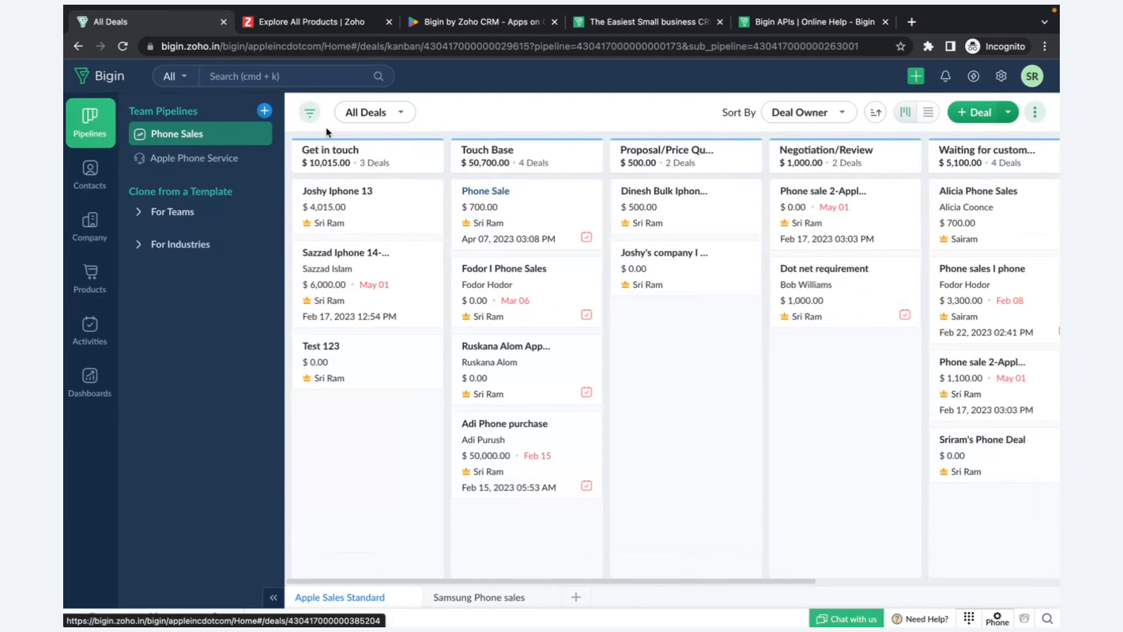
pyautogui.click(188, 158)
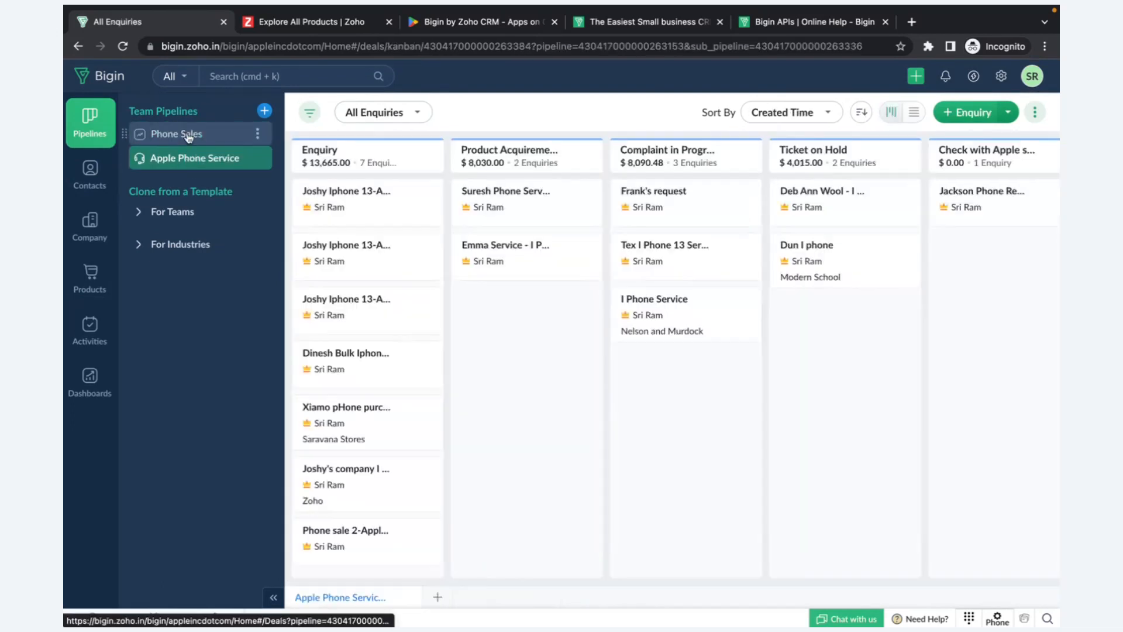
pyautogui.click(188, 137)
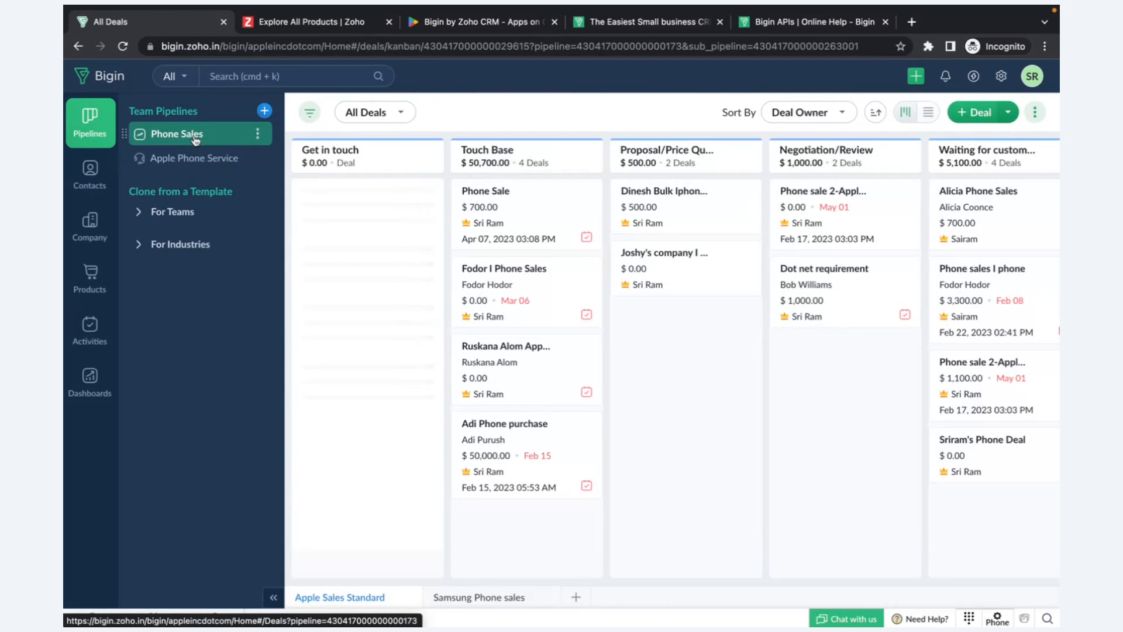
pyautogui.click(192, 161)
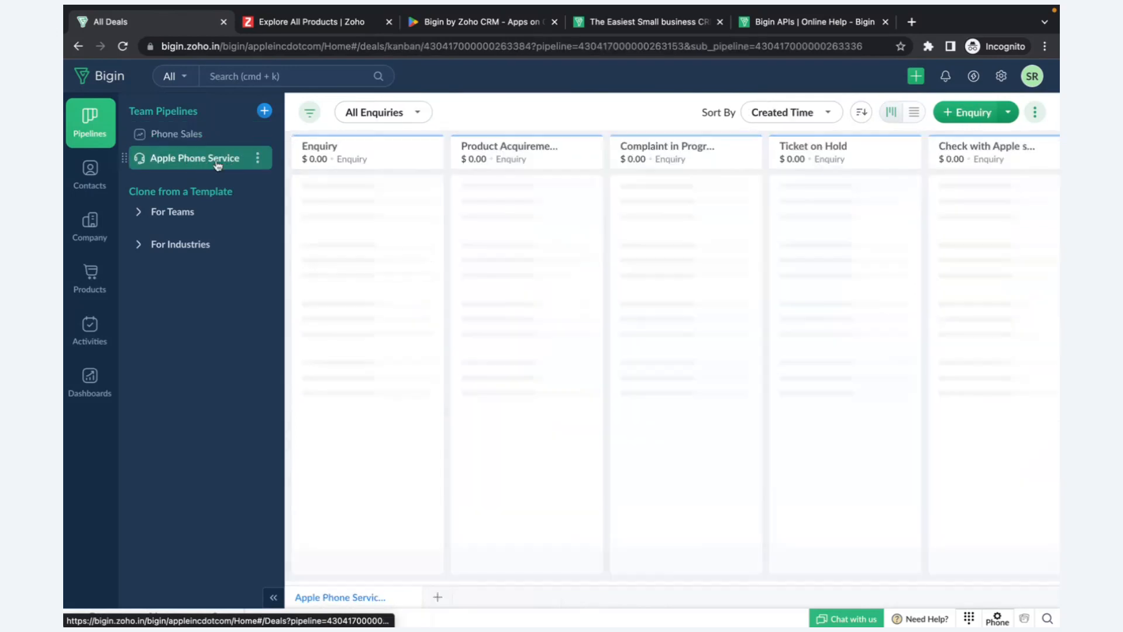
pyautogui.click(190, 136)
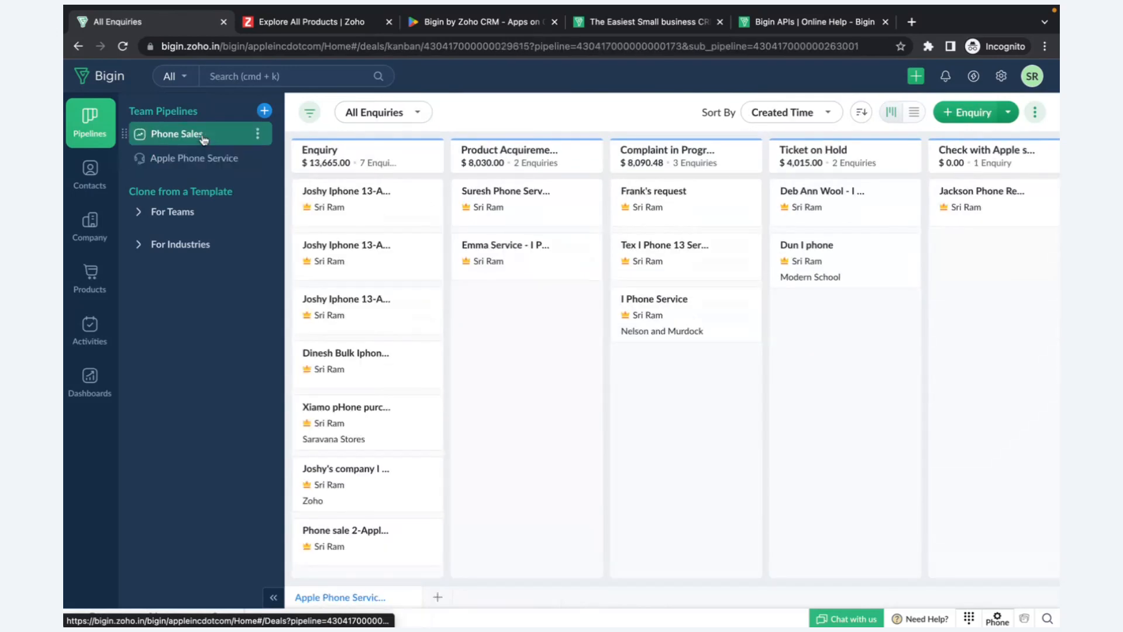
# Browse the team and industry pipeline templates, including Customer Testimonials, Refund Processing and Software Consulting, without using any.
pyautogui.click(264, 111)
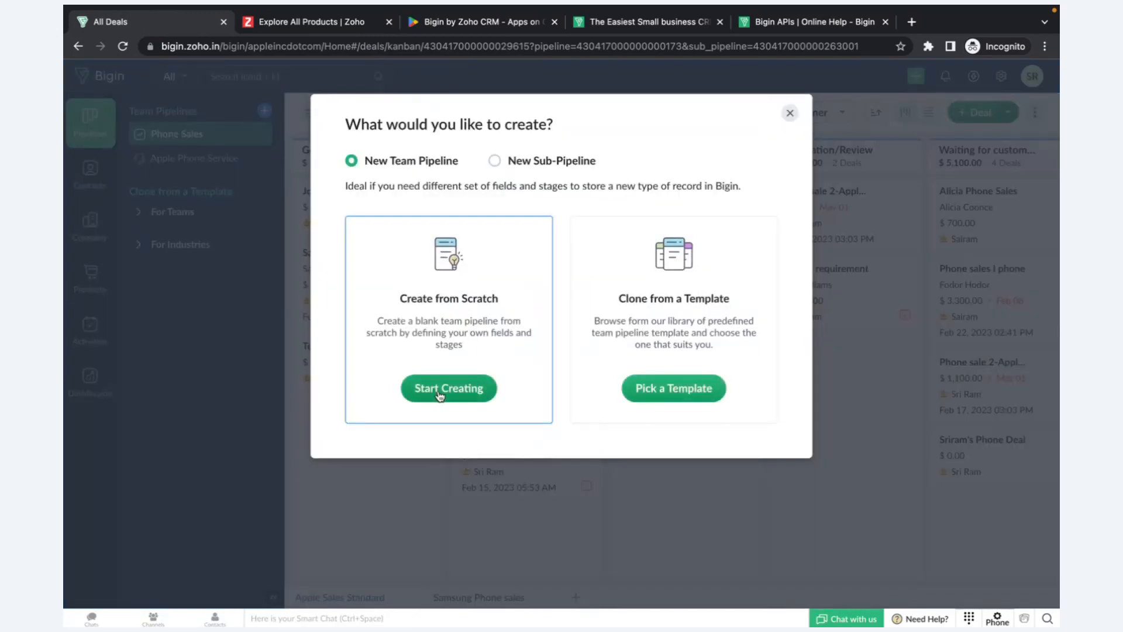
pyautogui.click(679, 389)
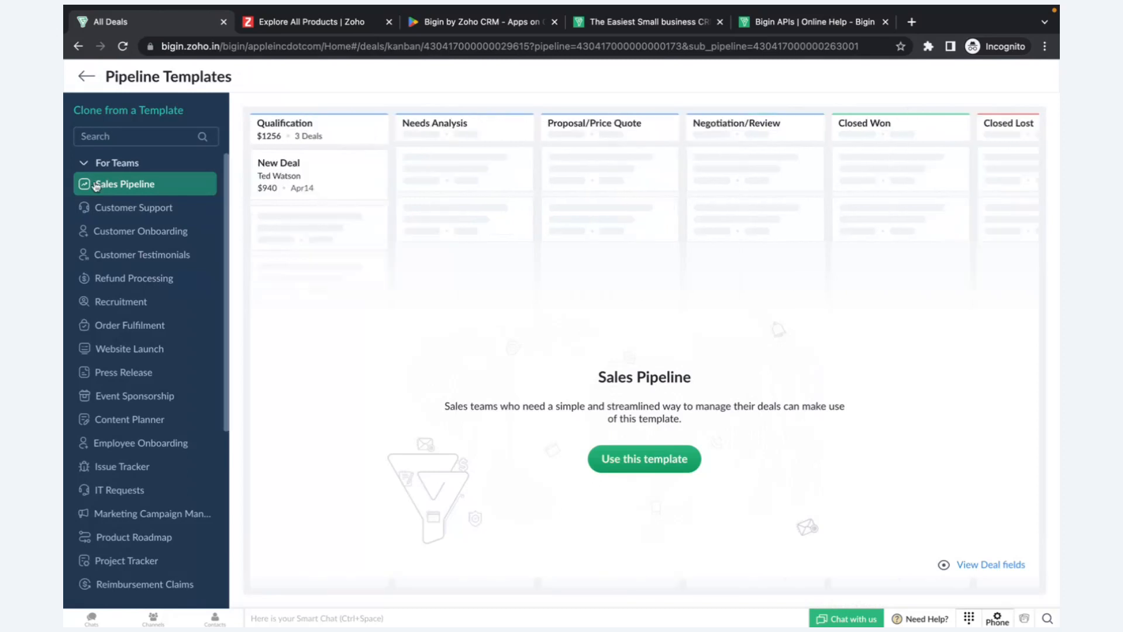
pyautogui.scroll(-1, 132, 278)
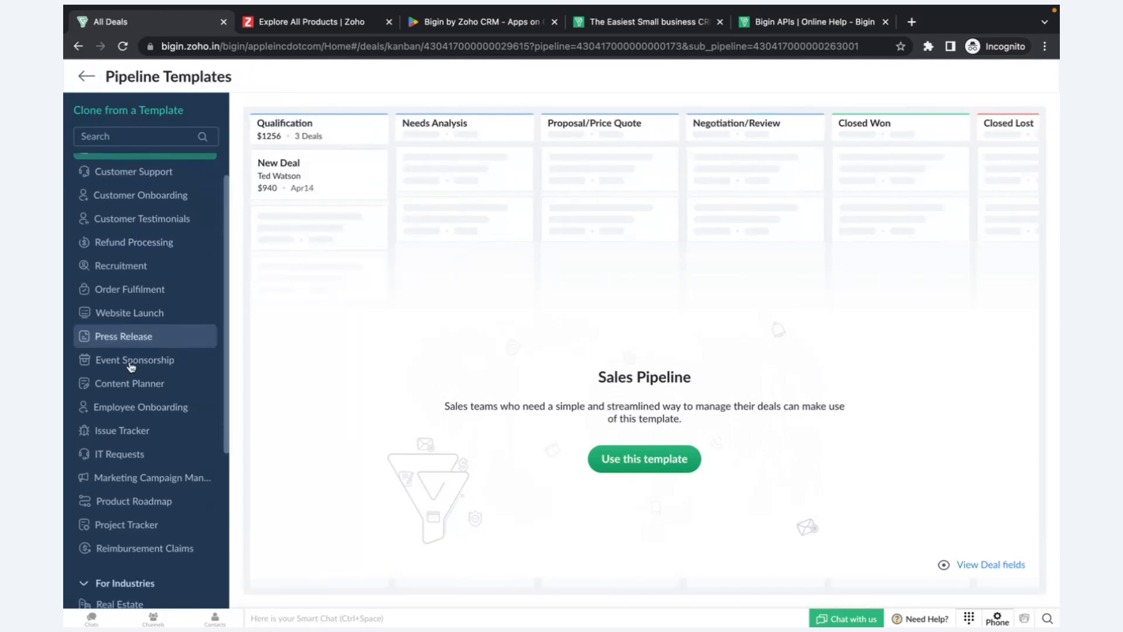
pyautogui.click(120, 183)
pyautogui.click(119, 196)
pyautogui.click(120, 218)
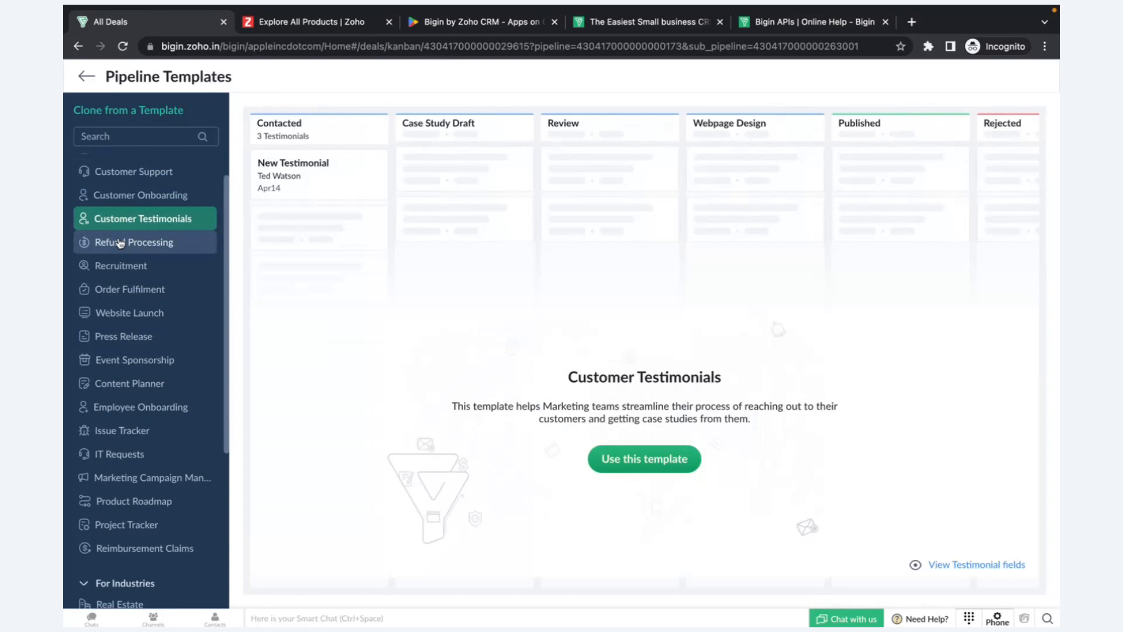
pyautogui.click(120, 242)
pyautogui.scroll(-5, 120, 313)
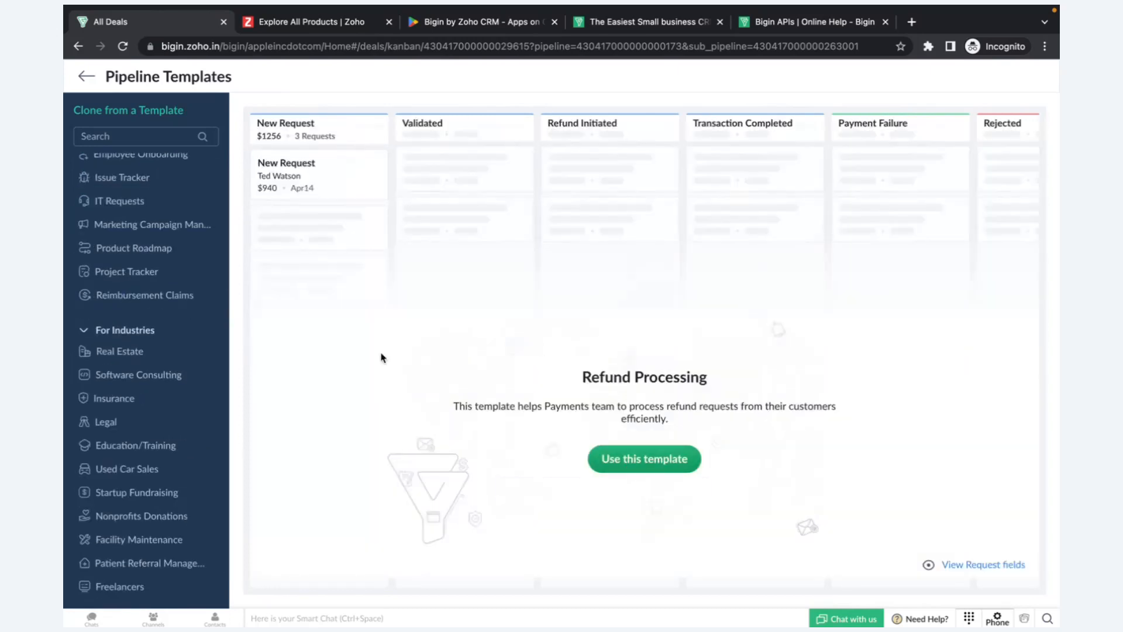
pyautogui.click(154, 353)
pyautogui.click(155, 377)
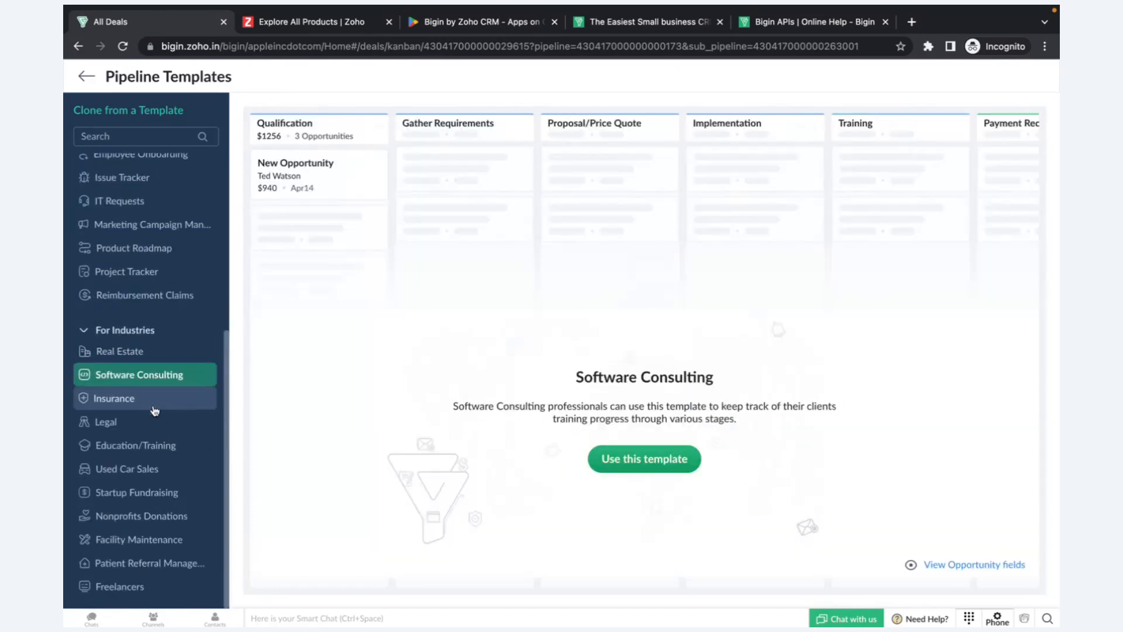
pyautogui.click(154, 409)
pyautogui.click(85, 81)
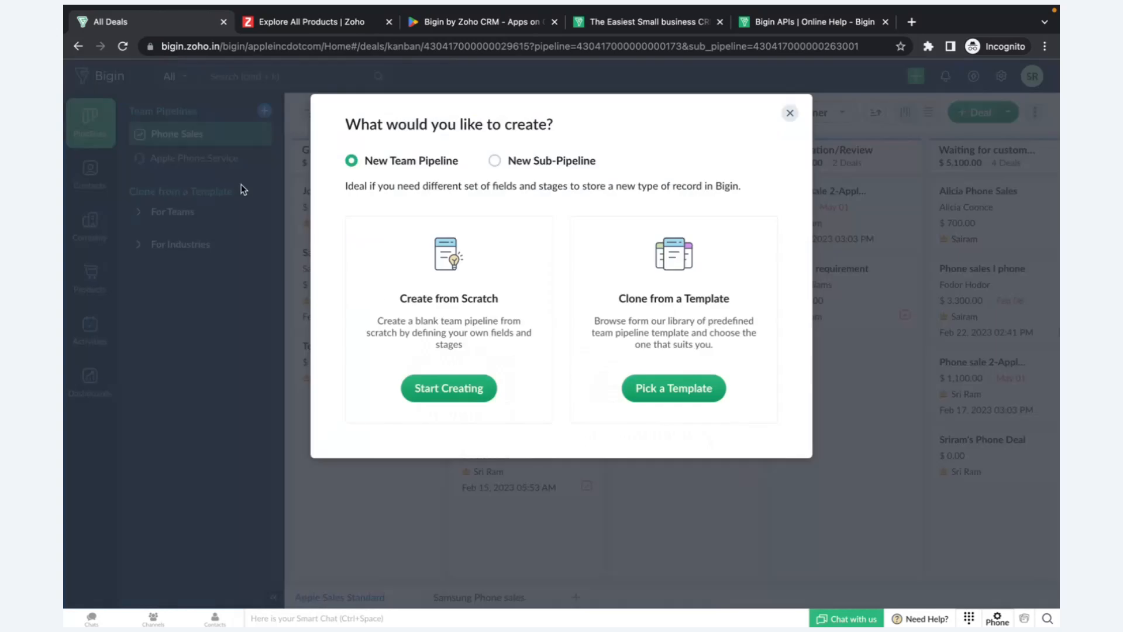
# Examine the basic info form for creating a team pipeline from scratch, and cancel it.
pyautogui.click(487, 389)
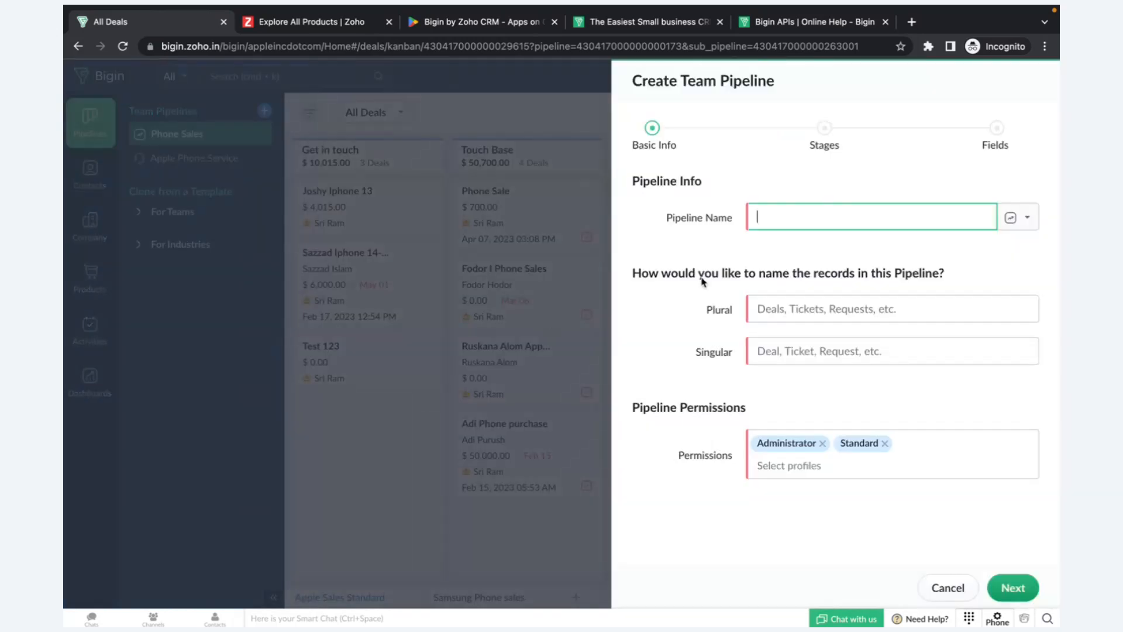
pyautogui.click(825, 126)
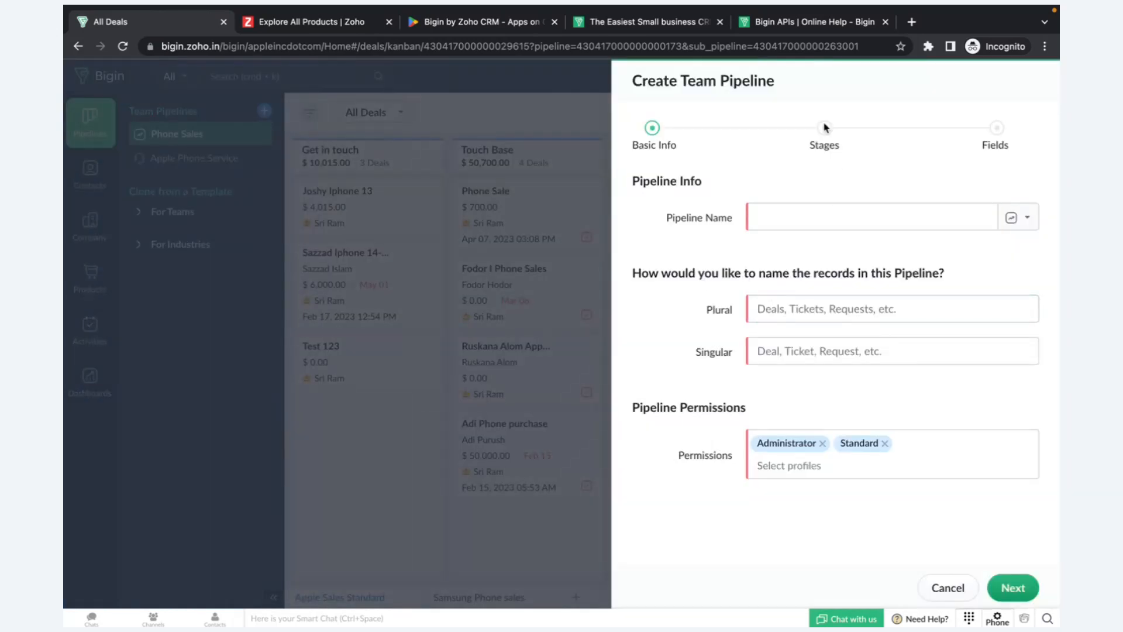
pyautogui.click(947, 588)
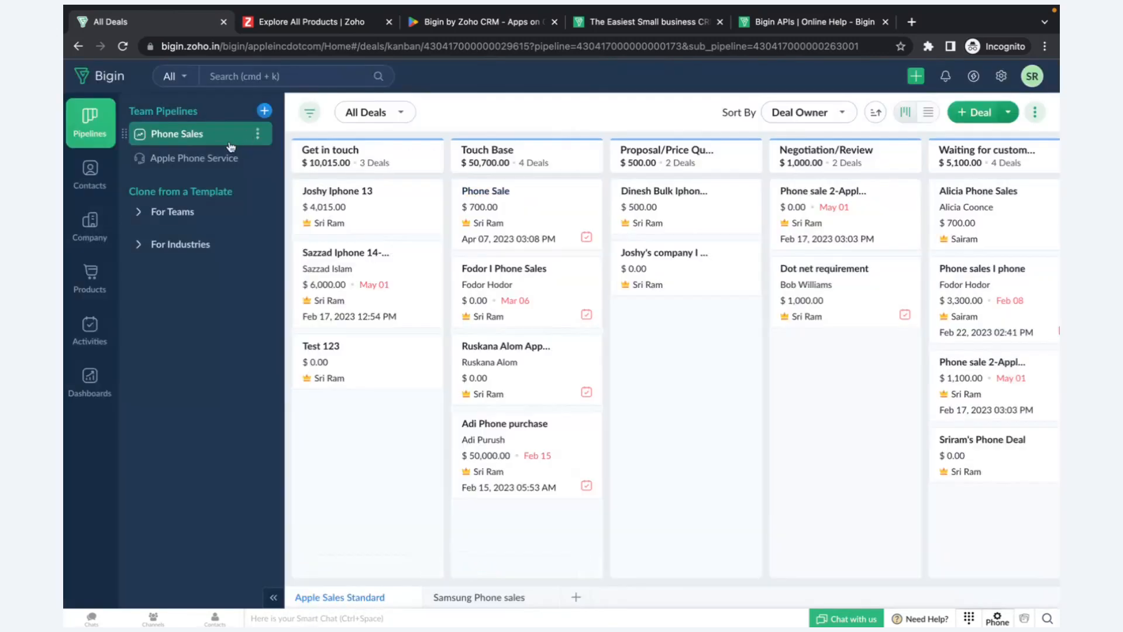
# Start a new deal in Phone Sales, associate the product I Phone 11 with it, and discard the deal.
pyautogui.click(974, 124)
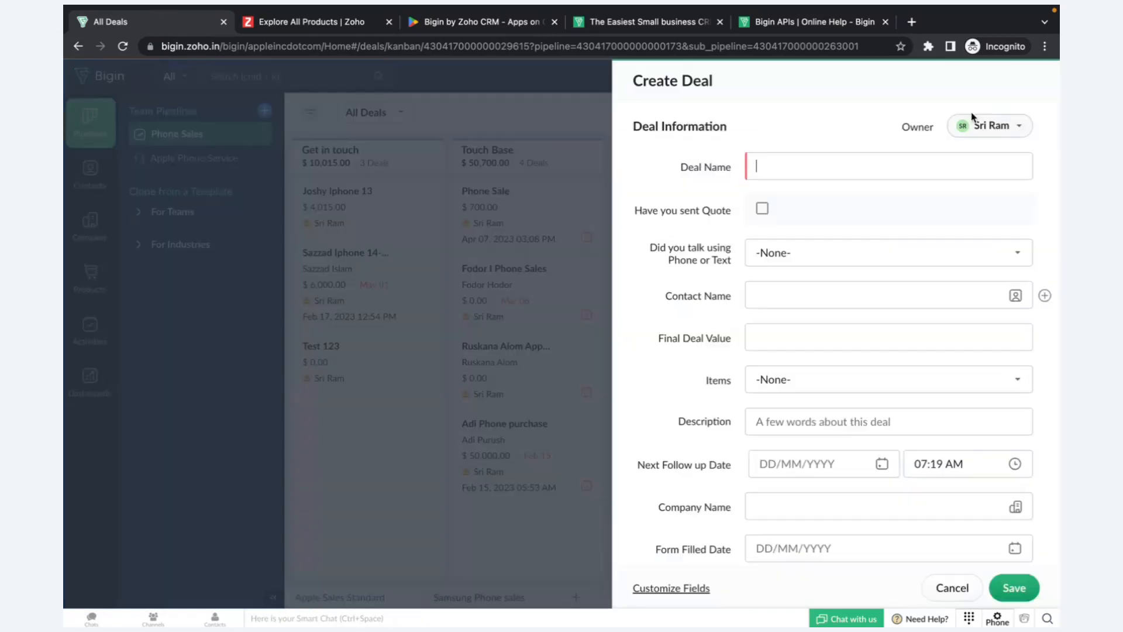
pyautogui.scroll(-6, 825, 317)
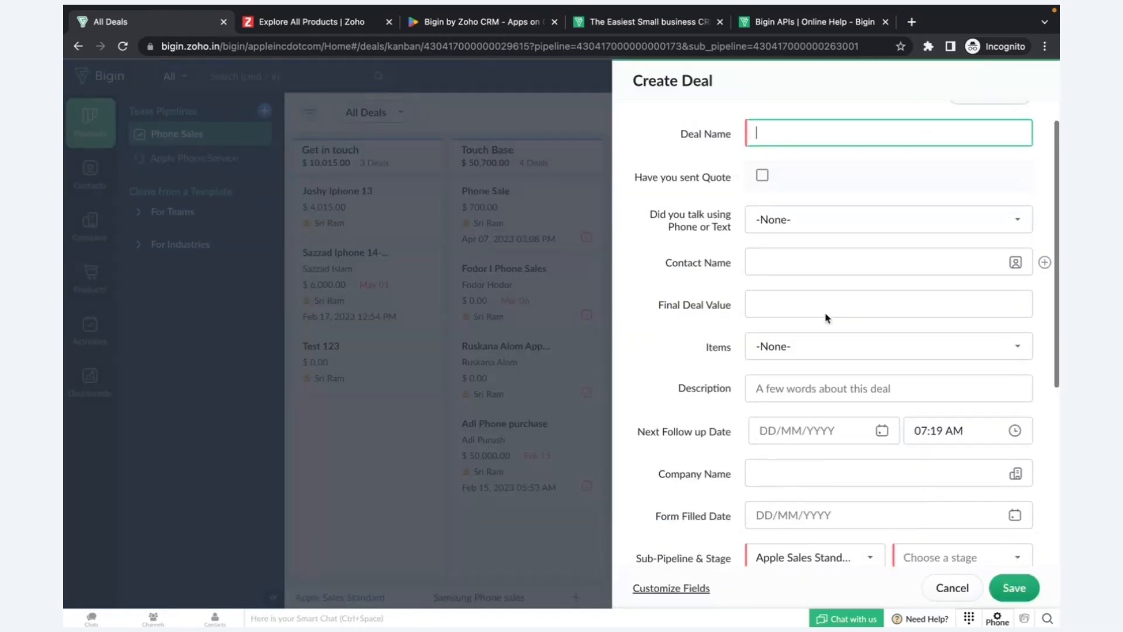
pyautogui.click(679, 534)
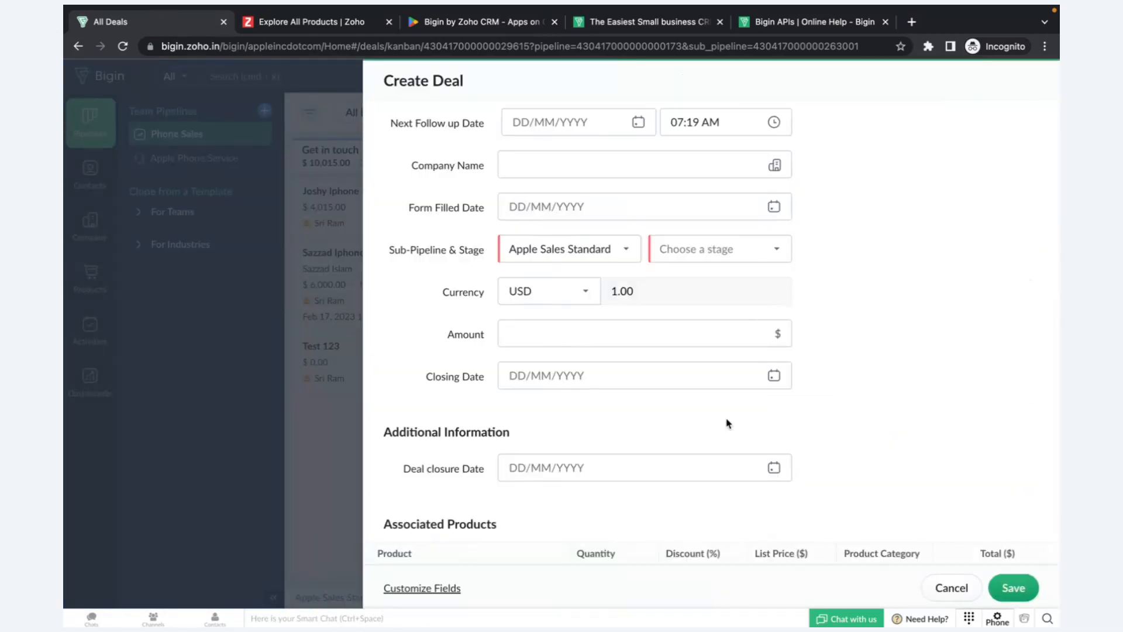
pyautogui.click(429, 501)
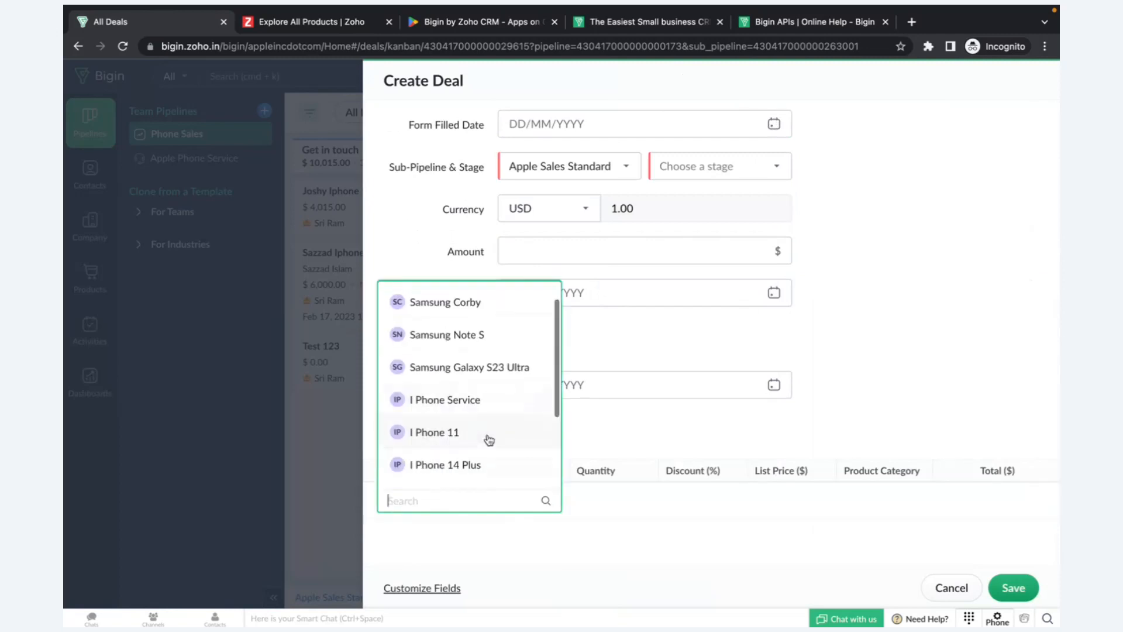
pyautogui.scroll(-1, 468, 403)
pyautogui.click(442, 401)
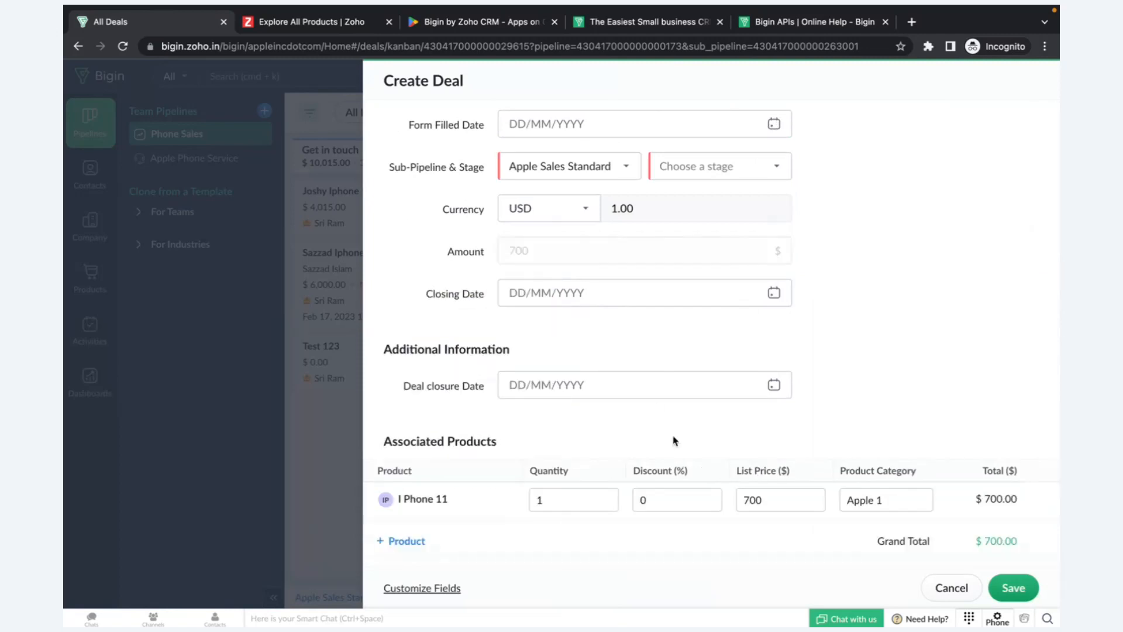
pyautogui.scroll(-1, 676, 441)
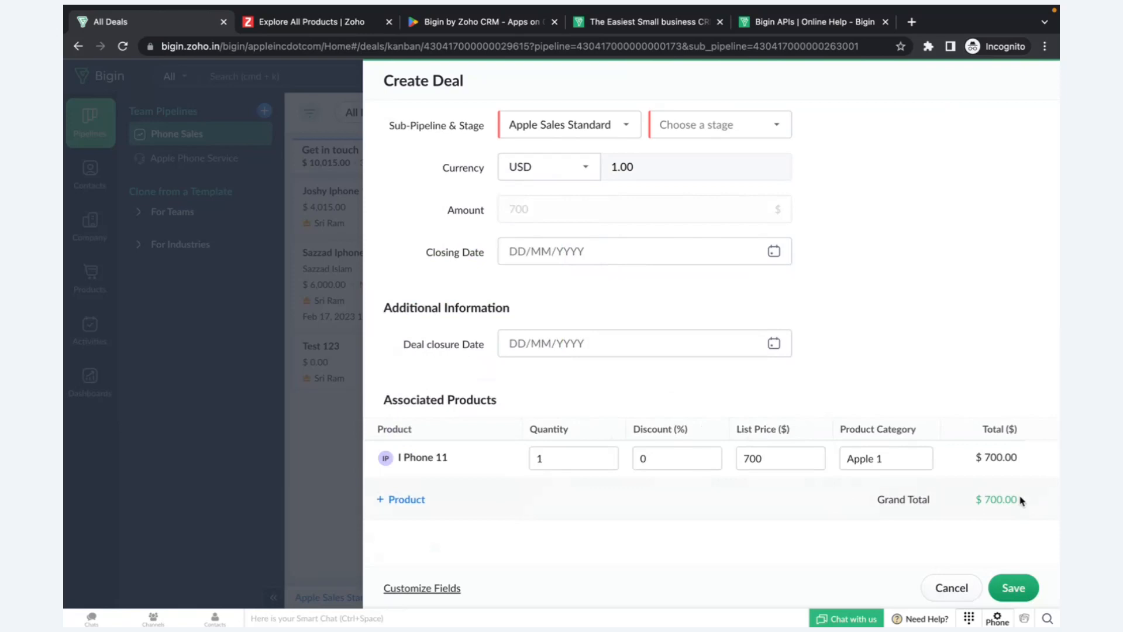
pyautogui.moveTo(1022, 501); pyautogui.dragTo(986, 503)
pyautogui.click(948, 587)
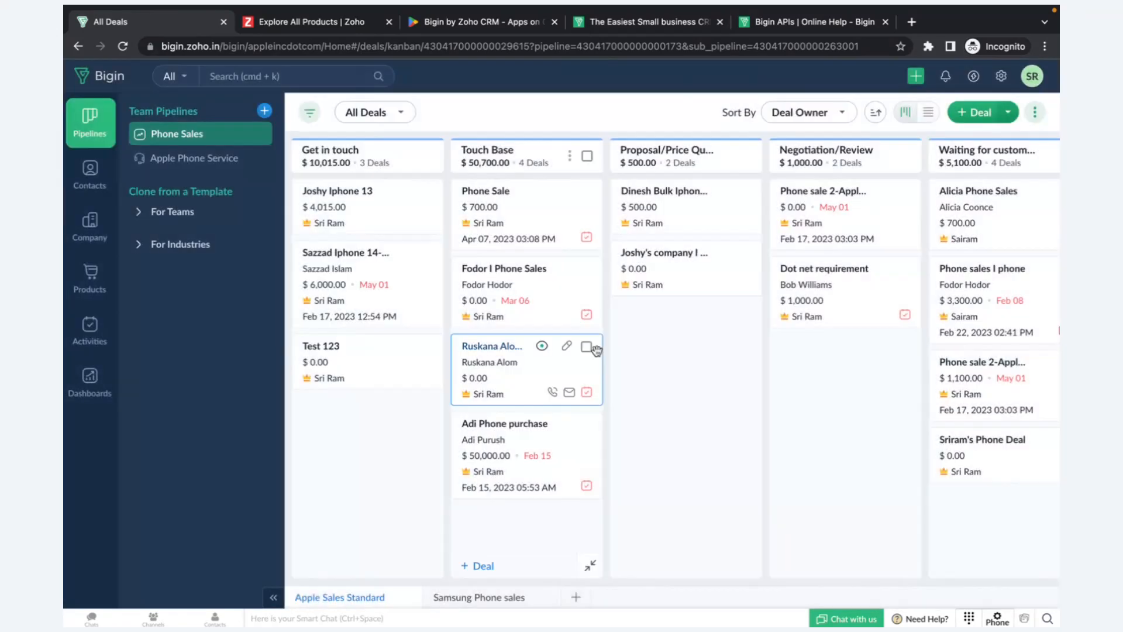
# Open the first Get in touch deal and review its notes, activities, emails and files.
pyautogui.click(337, 193)
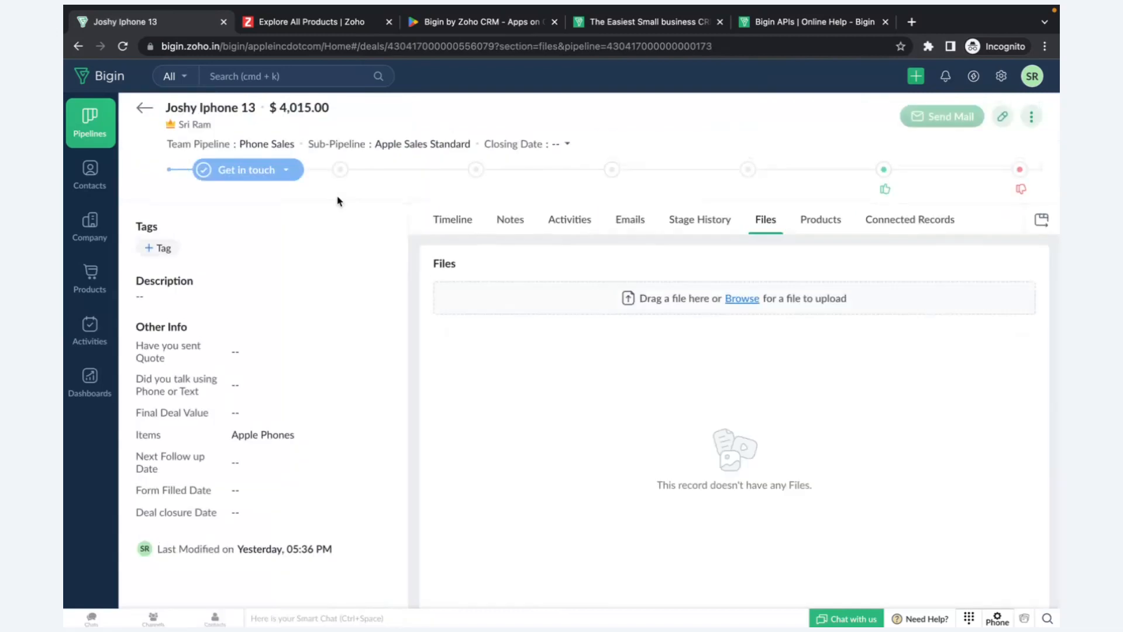
pyautogui.click(514, 223)
pyautogui.click(578, 225)
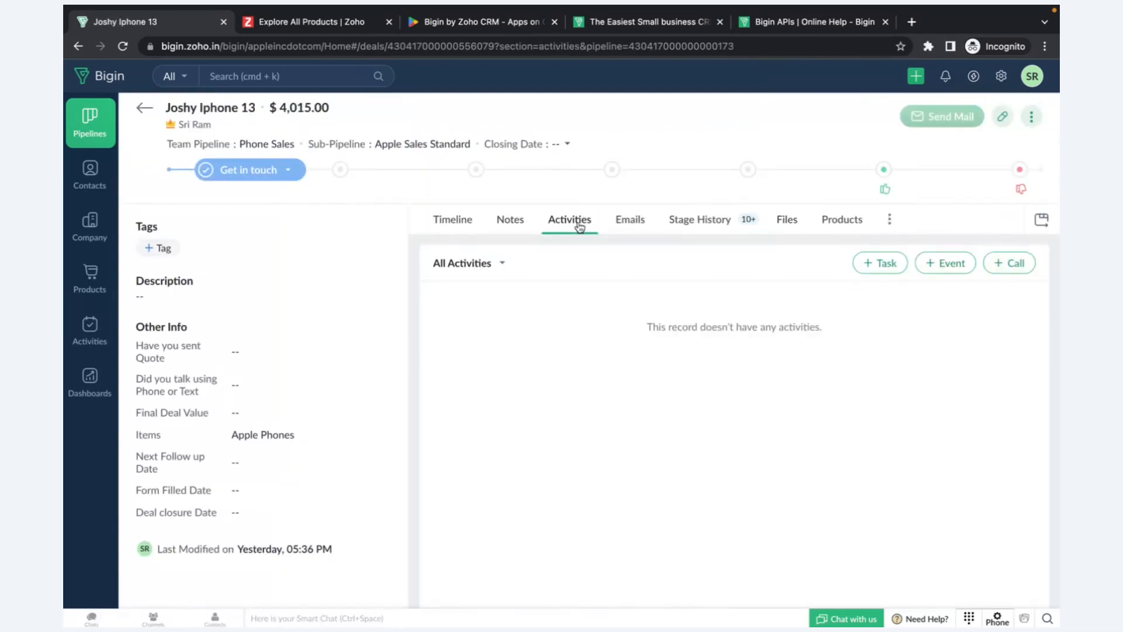
pyautogui.click(634, 224)
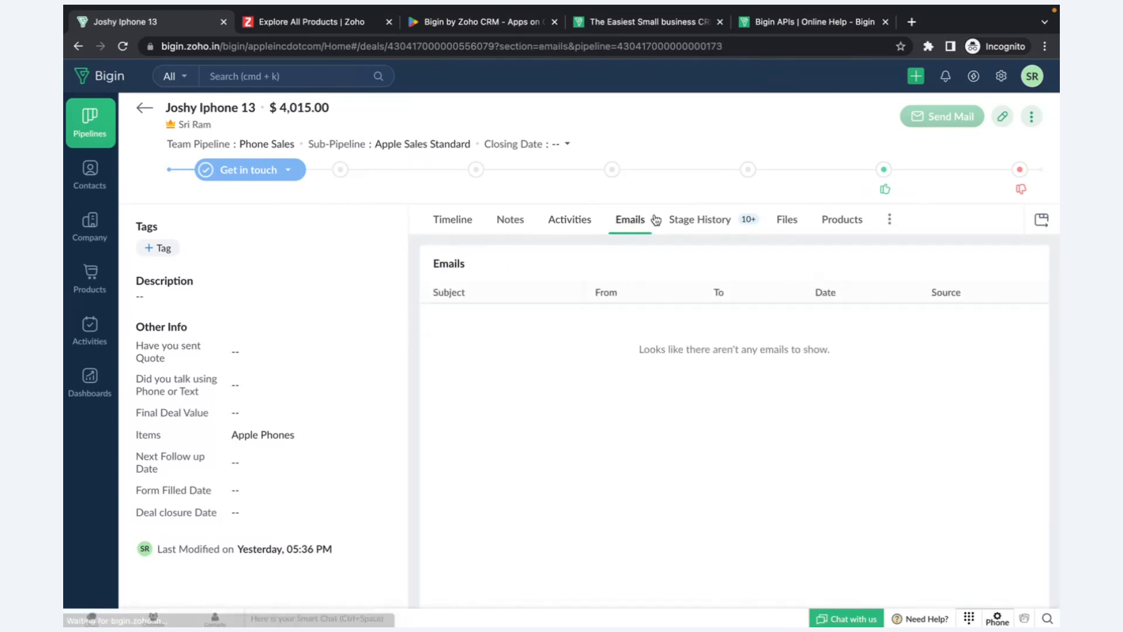
pyautogui.click(794, 226)
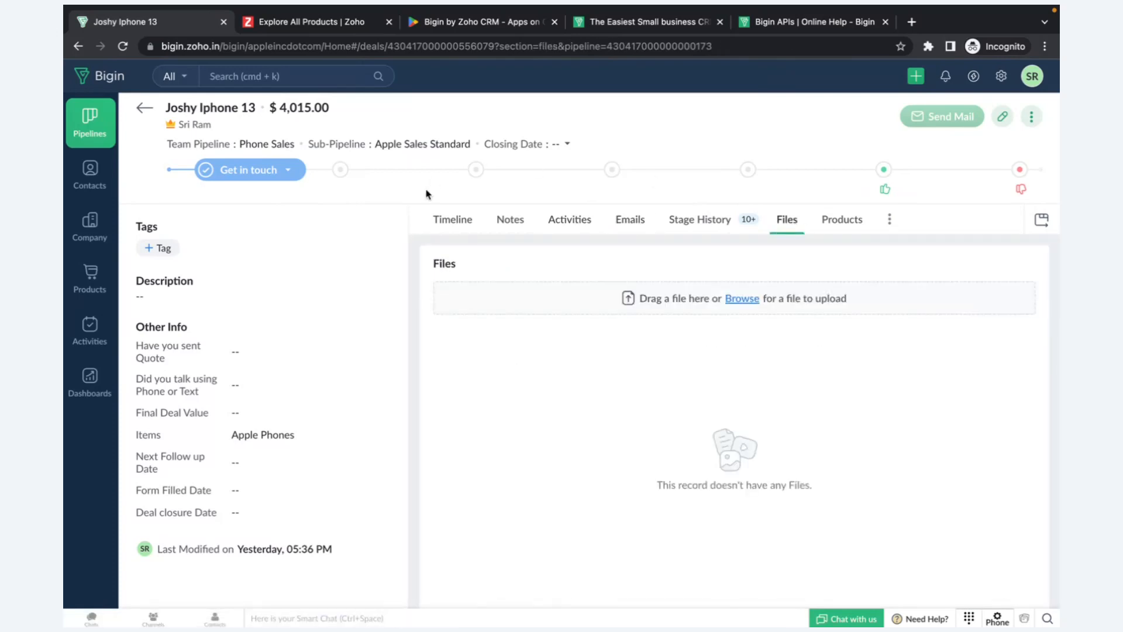
# Move the deal through Touch Base, the customer approval stage, Closed Won and Closed Lost, reset it to Get in touch, and return to the board.
pyautogui.click(341, 171)
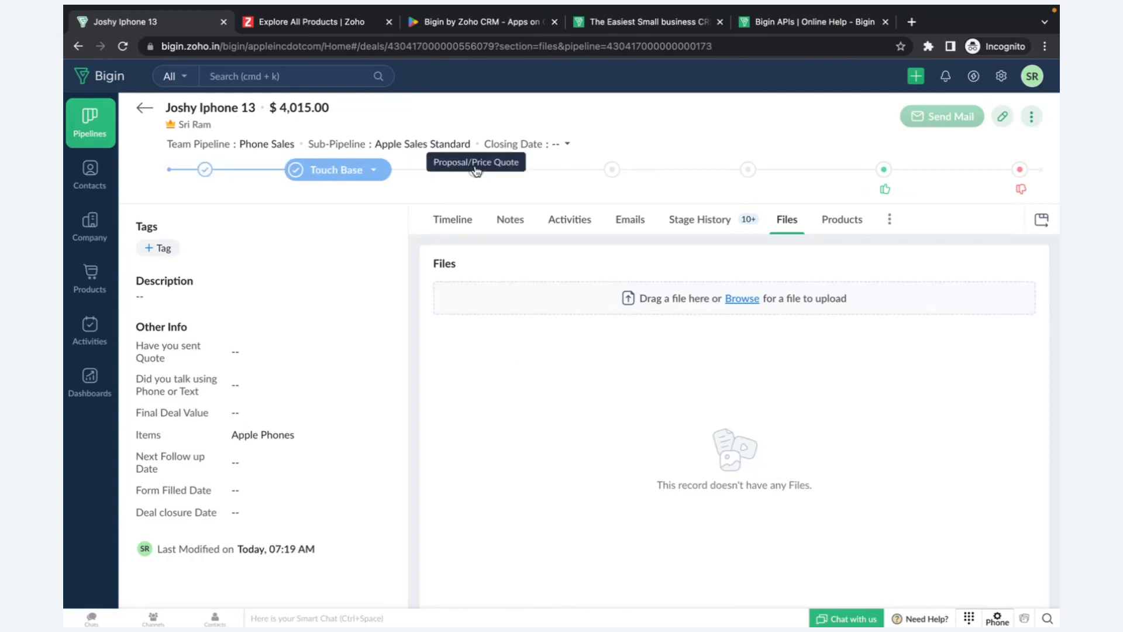
pyautogui.click(747, 171)
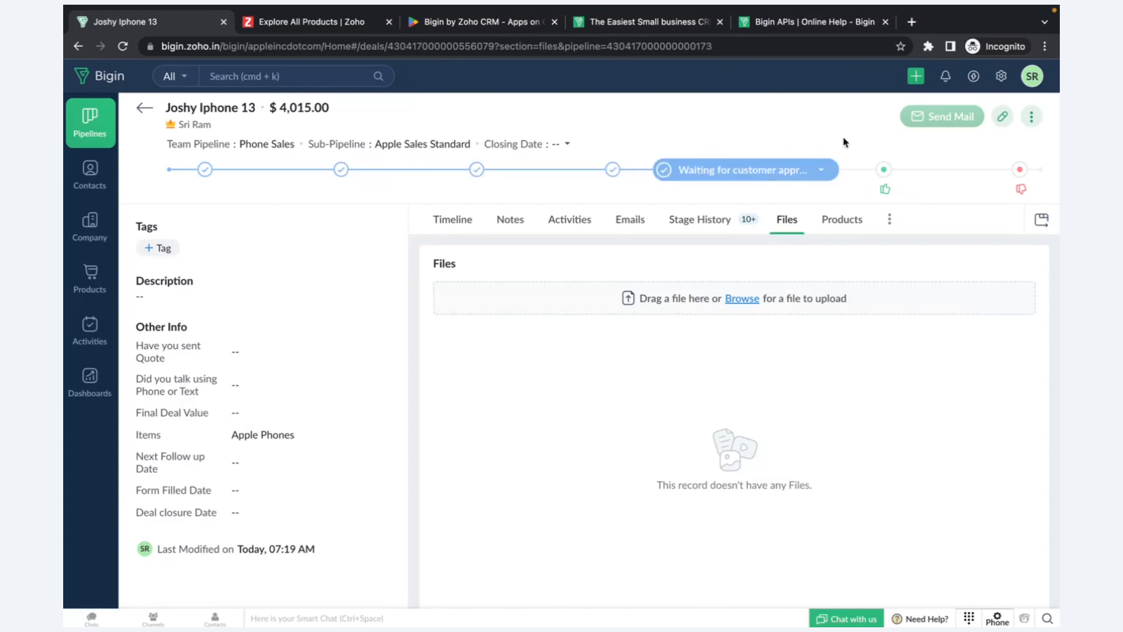
pyautogui.click(885, 177)
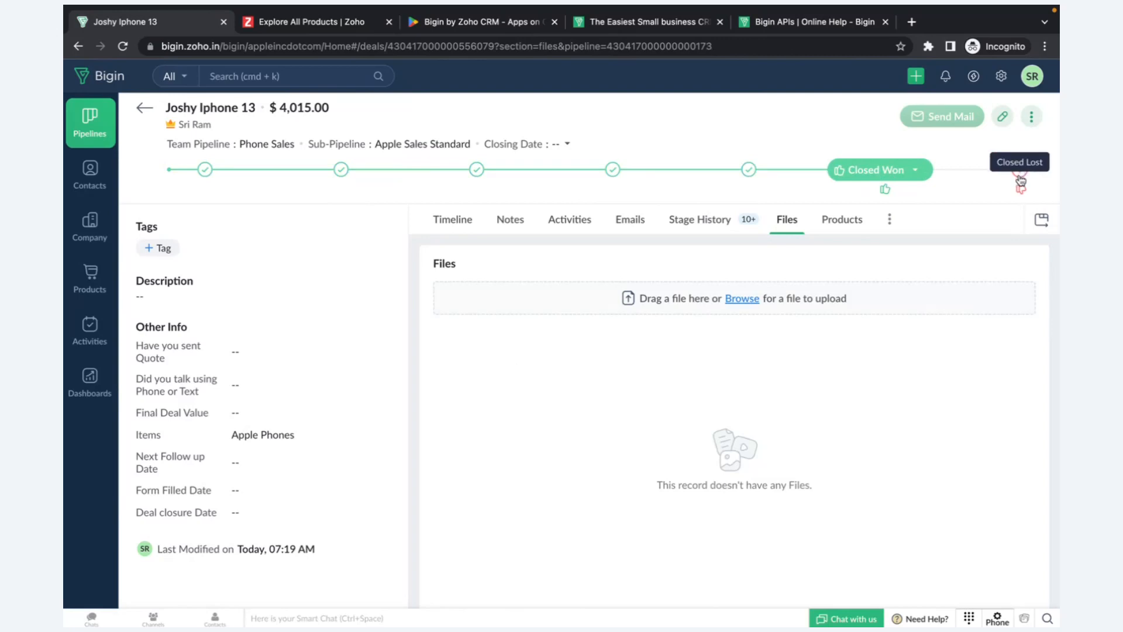
pyautogui.click(1021, 183)
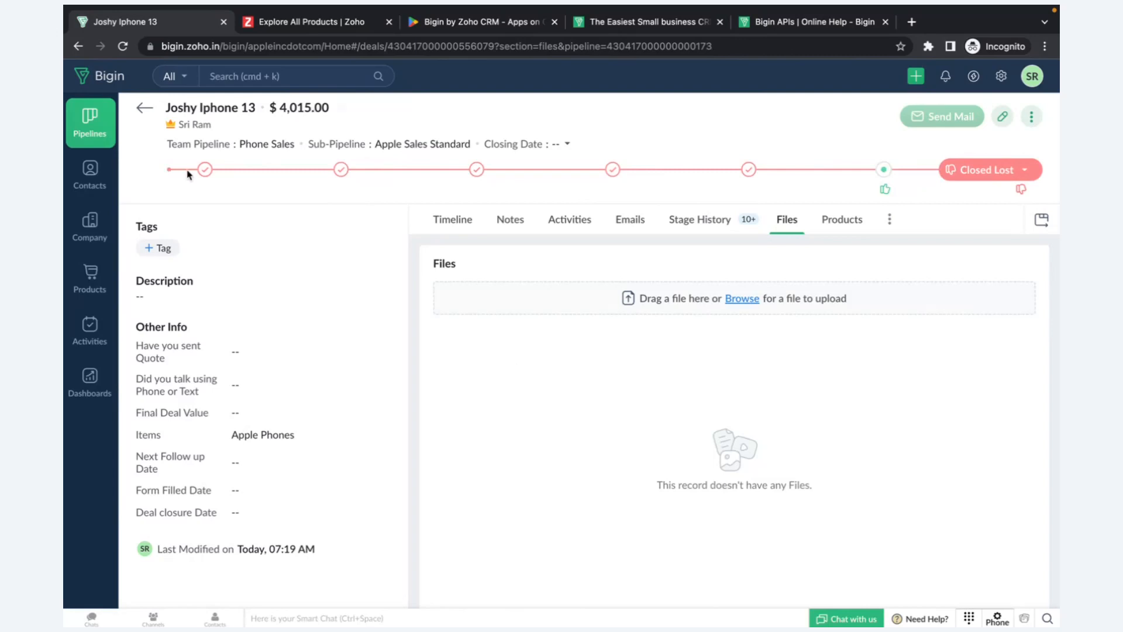
pyautogui.click(144, 107)
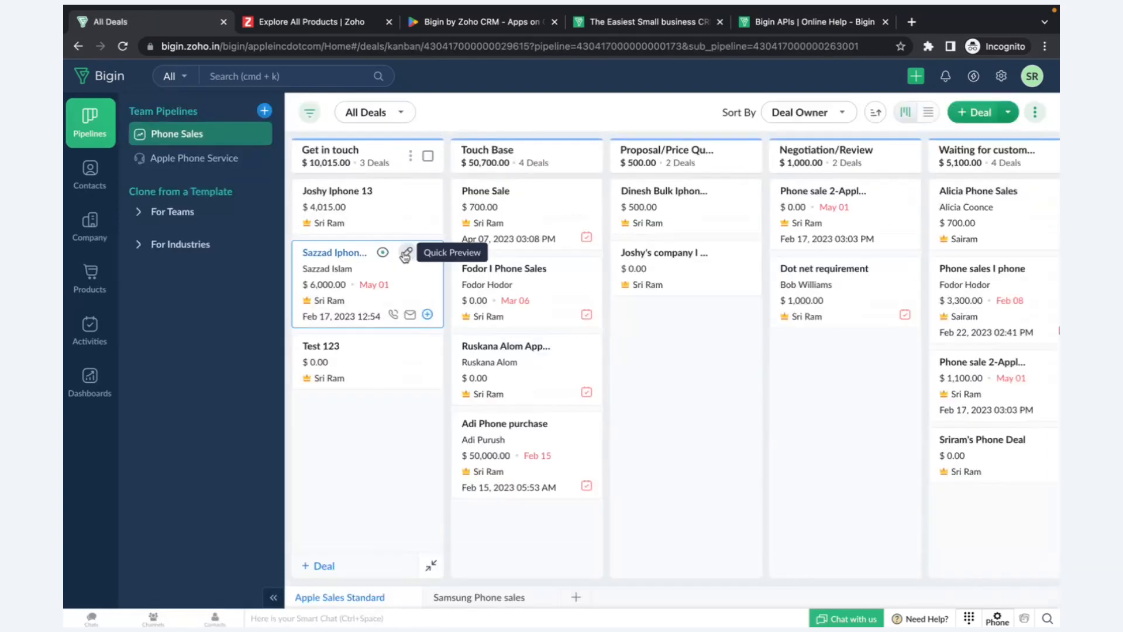
# Start a filter on the Phone Sales deals with the condition Stage is Closed Won.
pyautogui.click(310, 116)
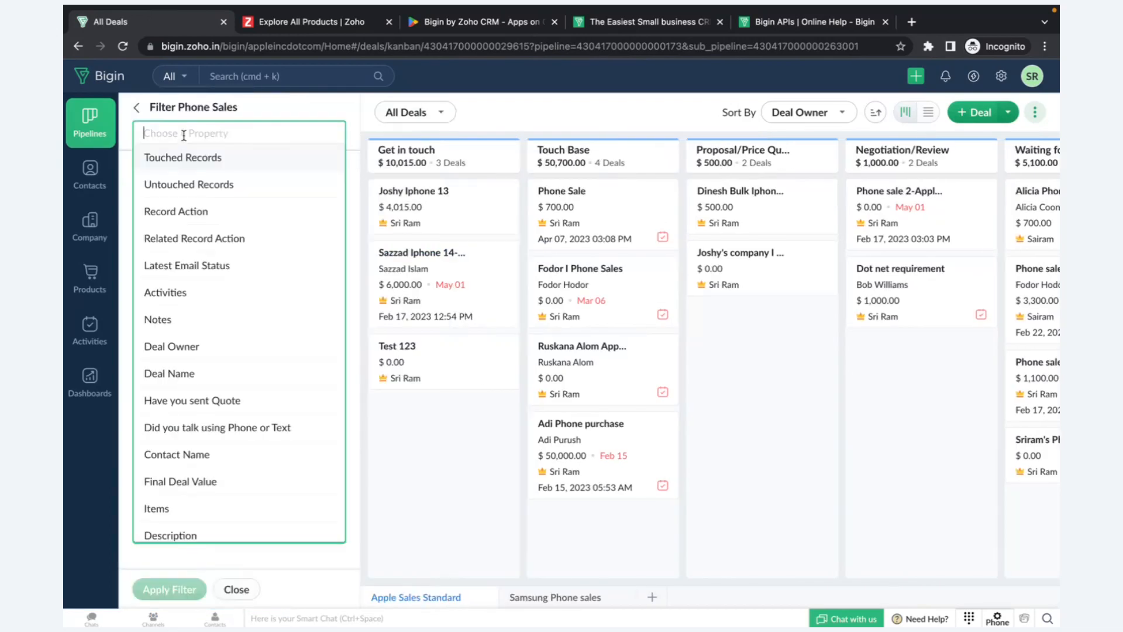
pyautogui.write('stage')
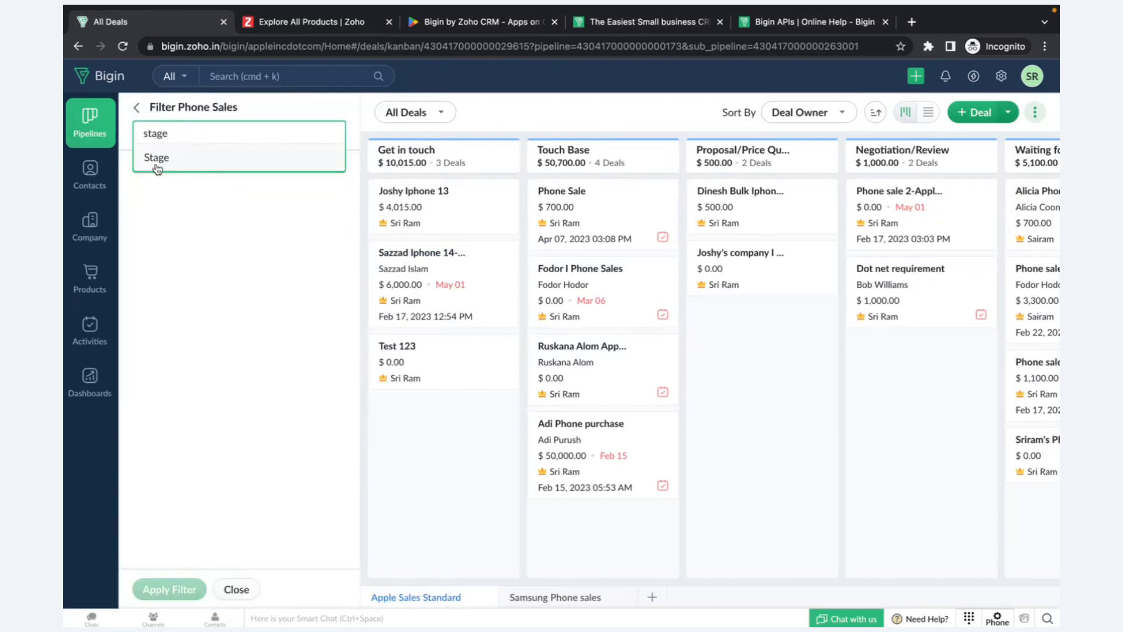
pyautogui.click(157, 169)
pyautogui.click(170, 213)
pyautogui.write('closed')
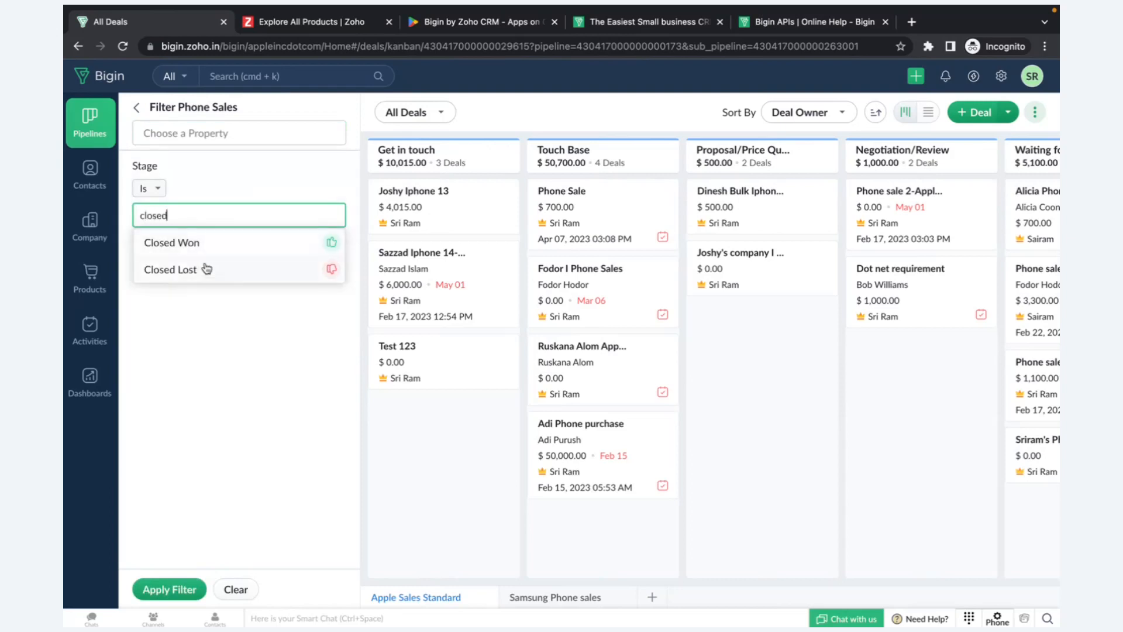
pyautogui.click(193, 243)
# Add a Deal Owner condition to the Phone Sales filter and choose the second named user.
pyautogui.click(192, 133)
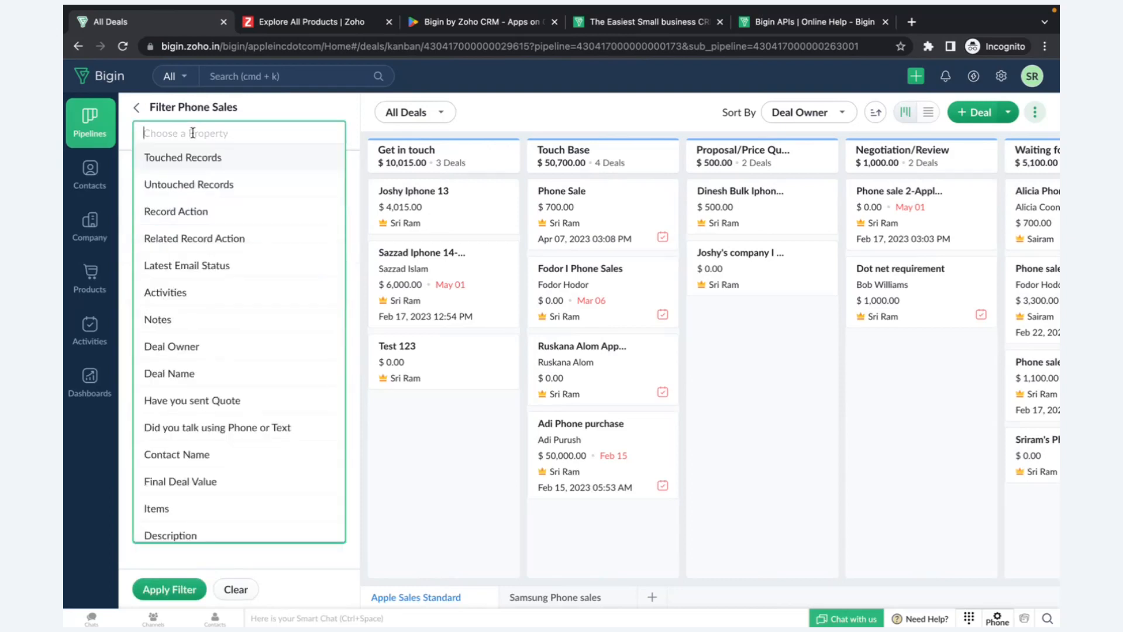
pyautogui.write('deal')
pyautogui.click(212, 167)
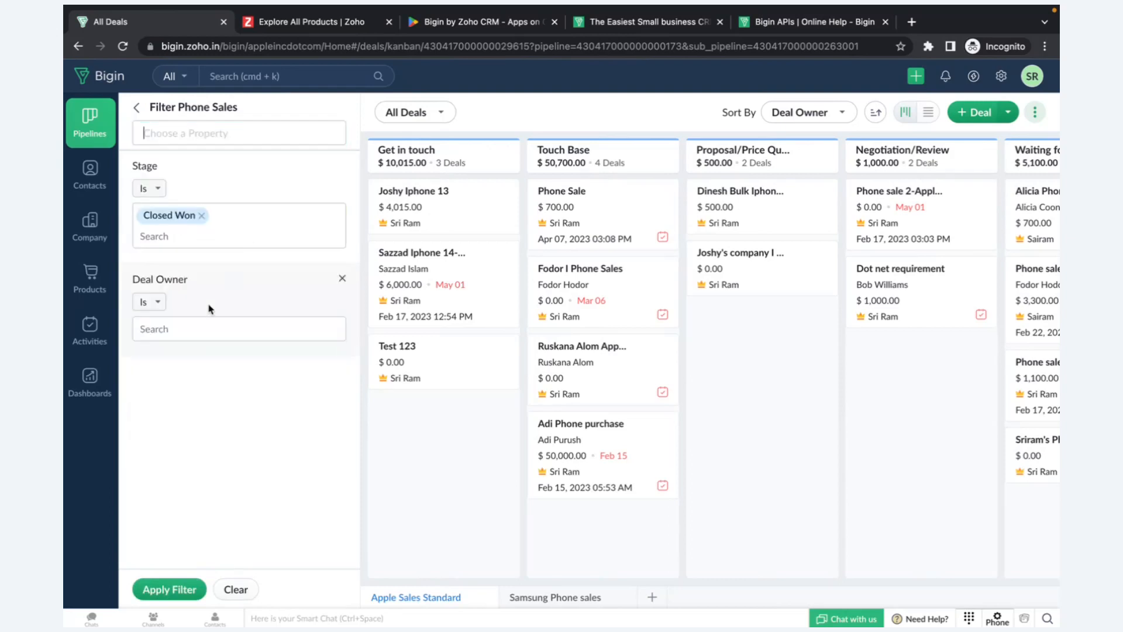
pyautogui.click(171, 329)
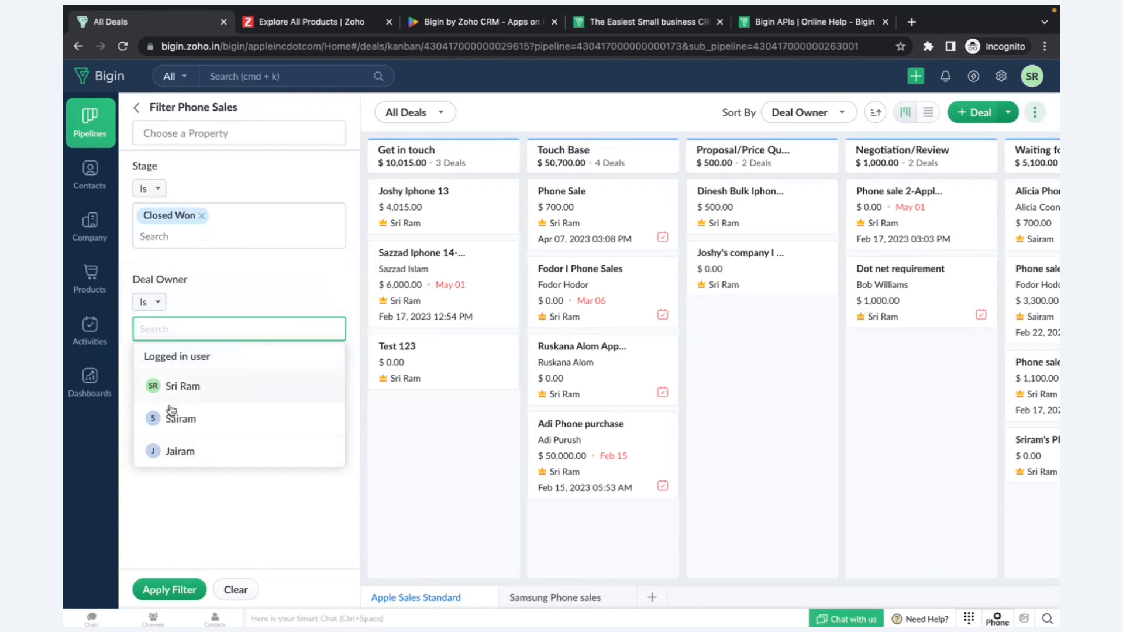
pyautogui.click(205, 418)
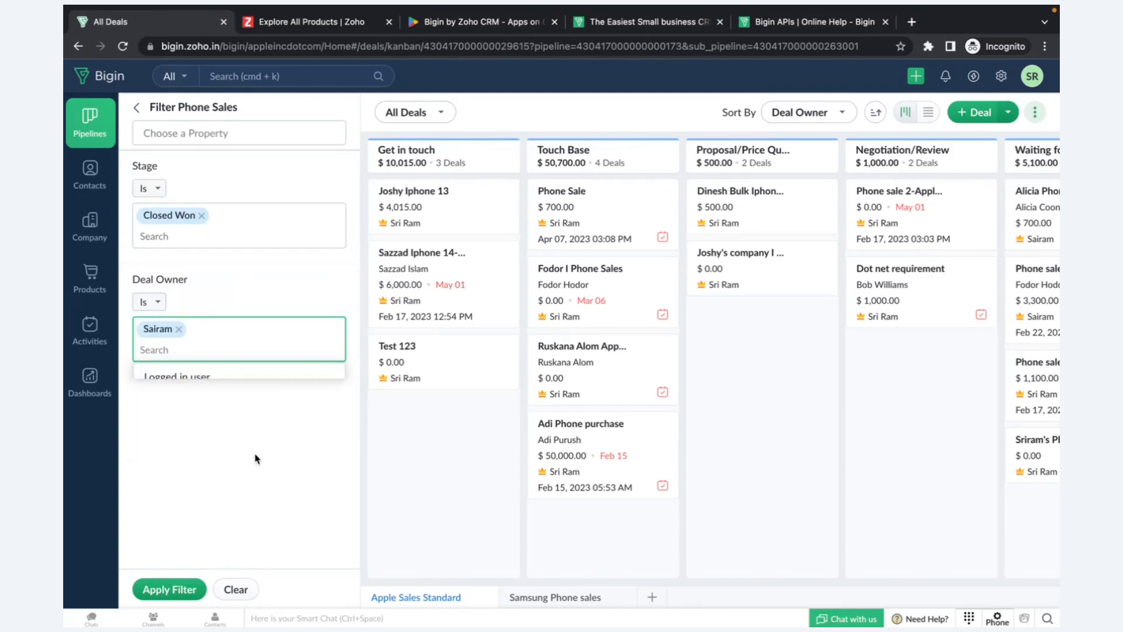
# Add a Deal closure Date condition to the filter, between 01/05/2023 and 31/05/2023.
pyautogui.click(227, 134)
pyautogui.write('clos')
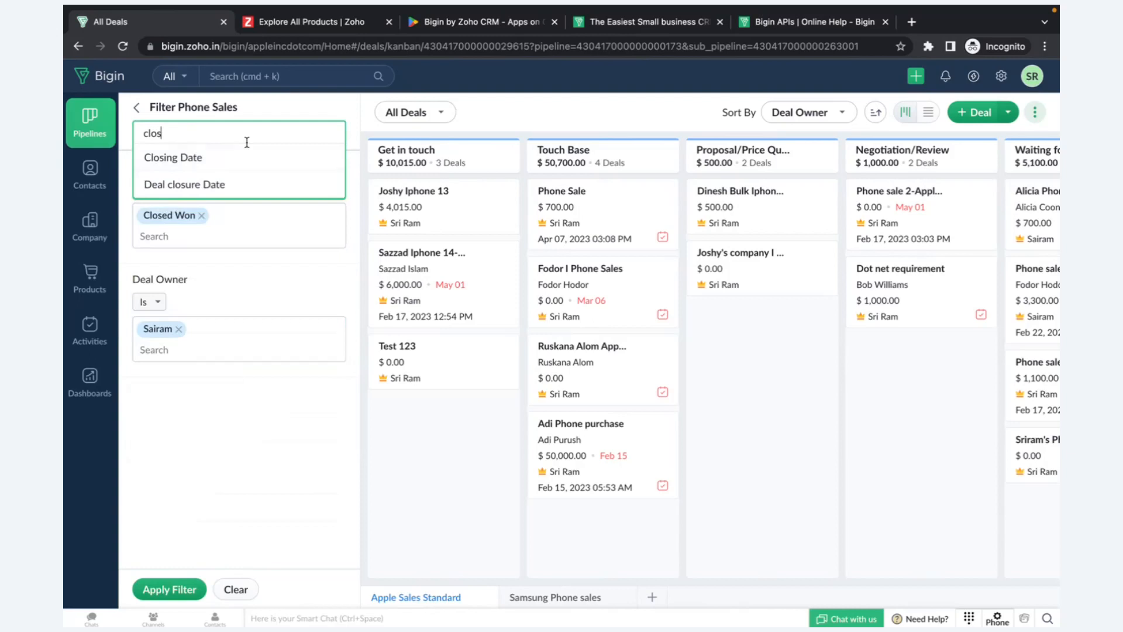
pyautogui.click(248, 178)
pyautogui.click(195, 416)
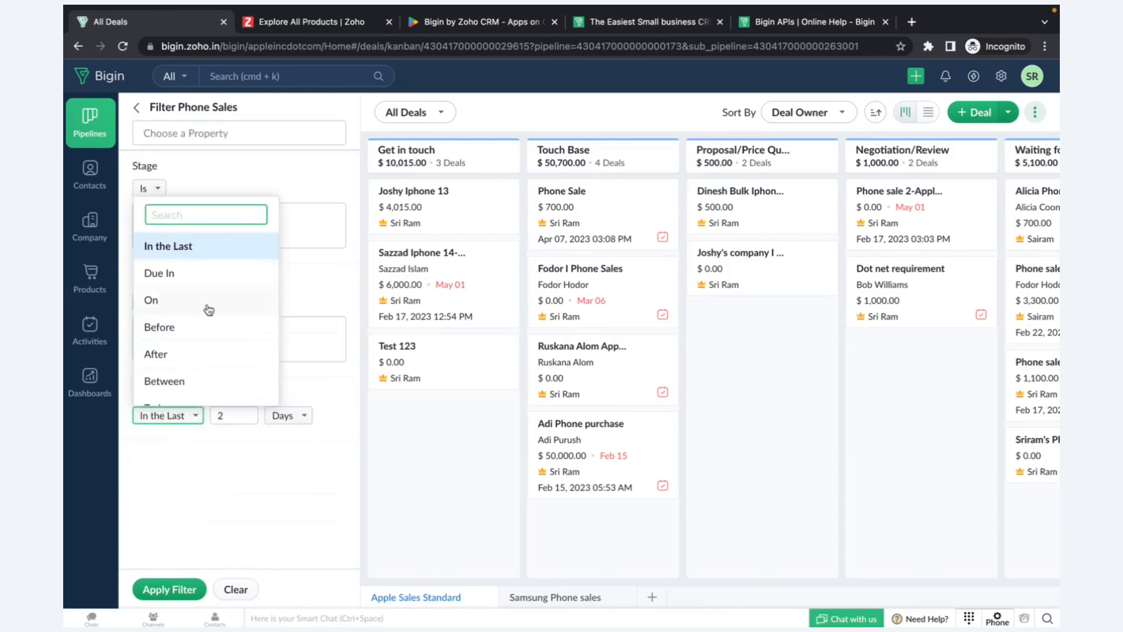
pyautogui.click(234, 382)
pyautogui.click(245, 416)
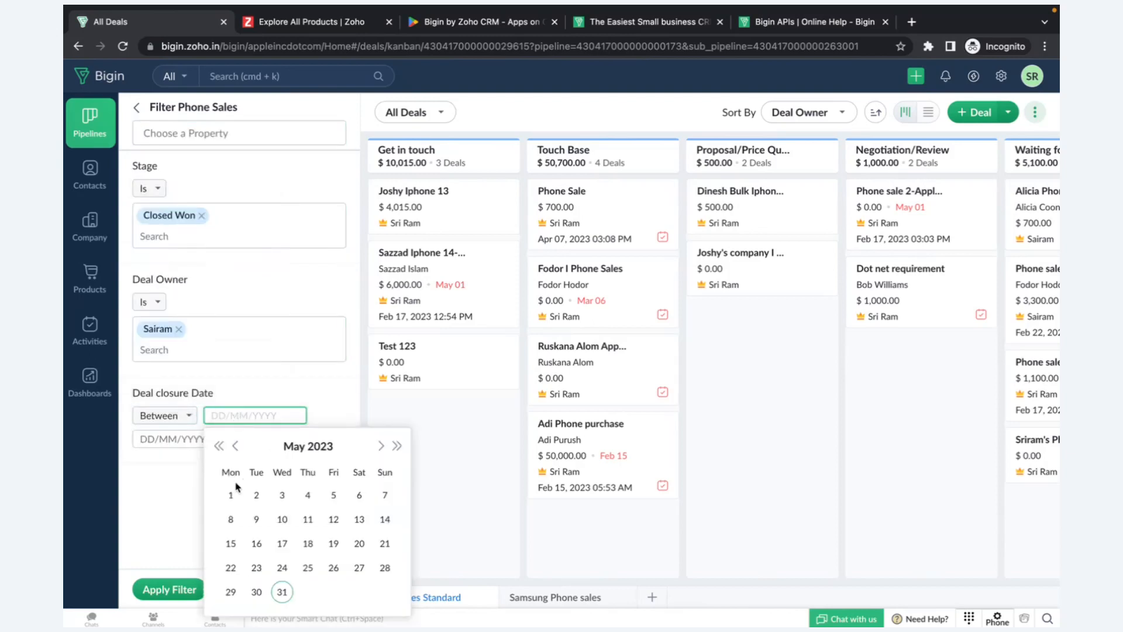
pyautogui.click(231, 494)
pyautogui.click(196, 440)
pyautogui.click(213, 404)
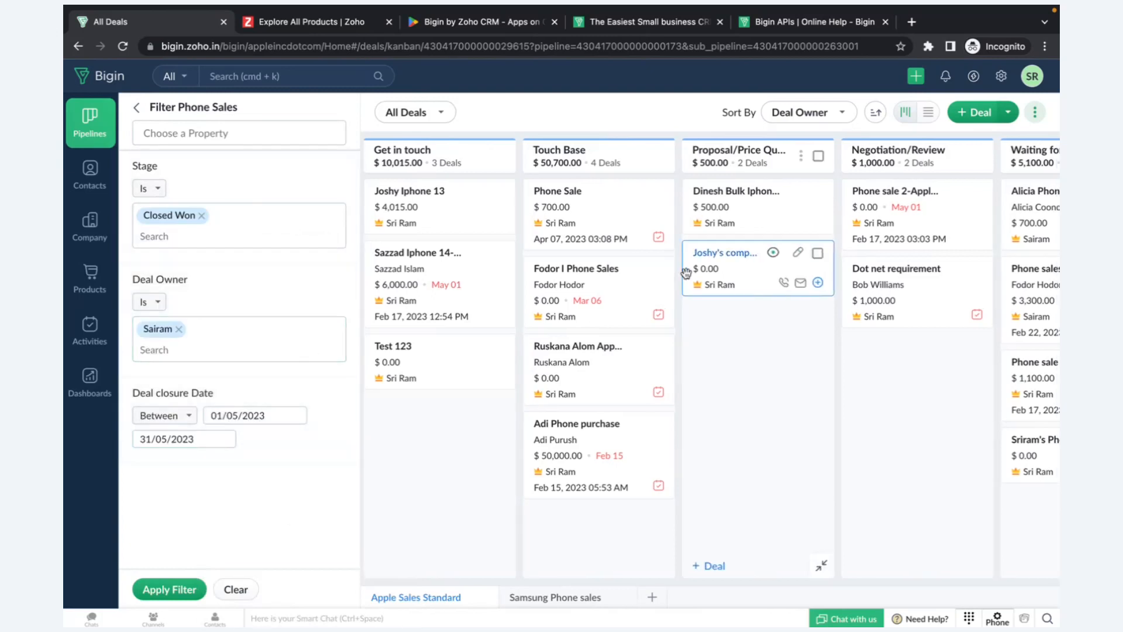
# Look over the Closed Won deals, remove all three filter conditions and close the filter.
pyautogui.hscroll(8, 685, 343)
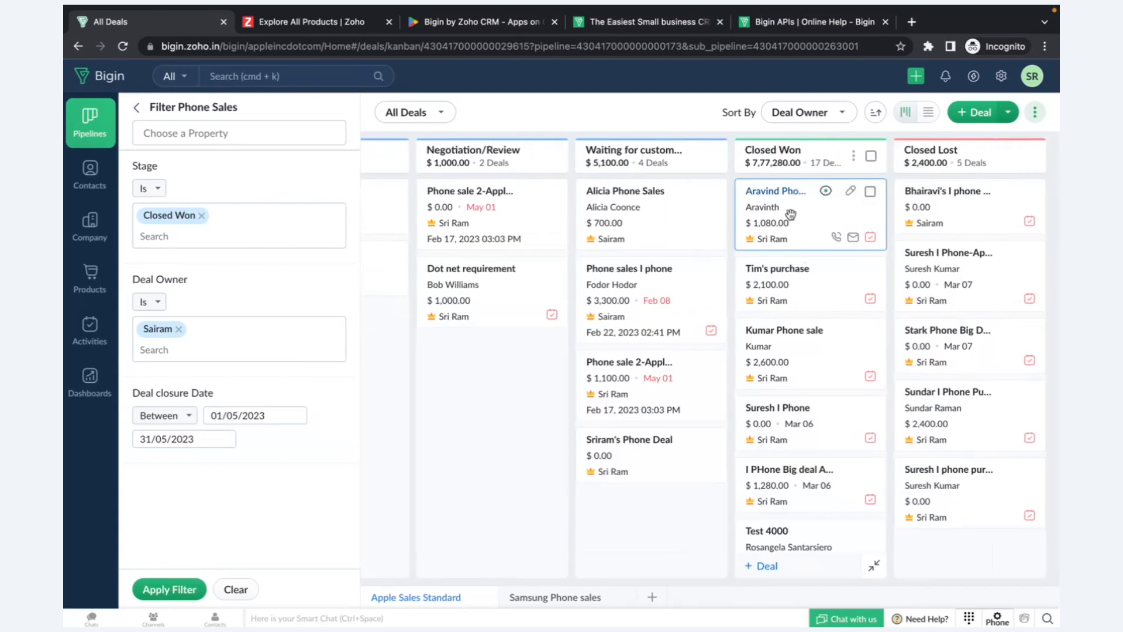
pyautogui.scroll(-1, 801, 410)
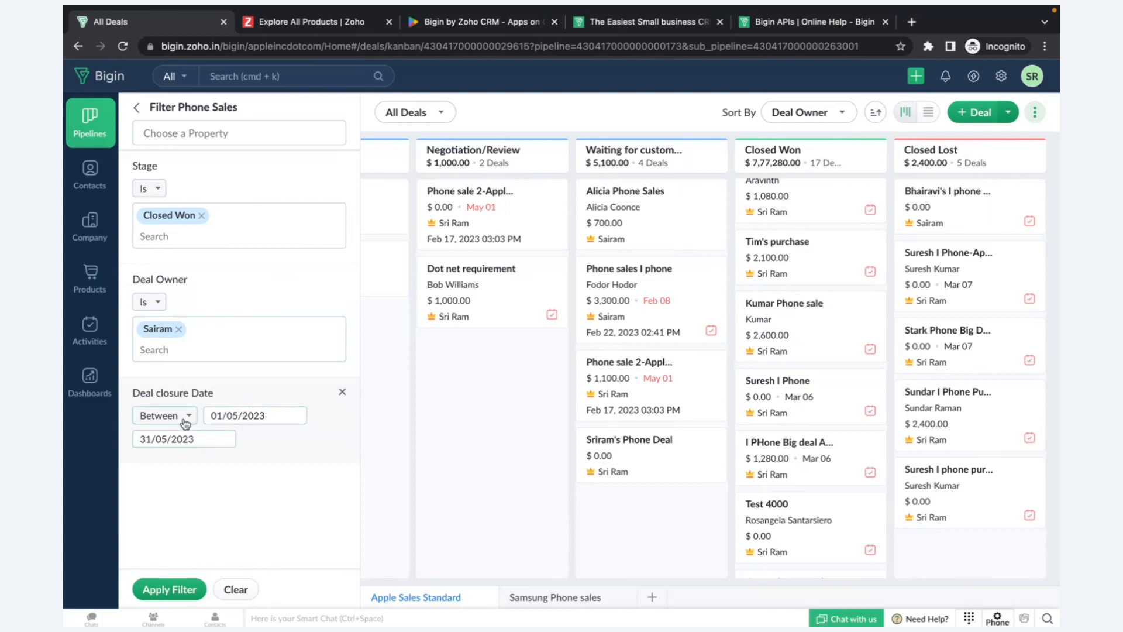
pyautogui.click(343, 166)
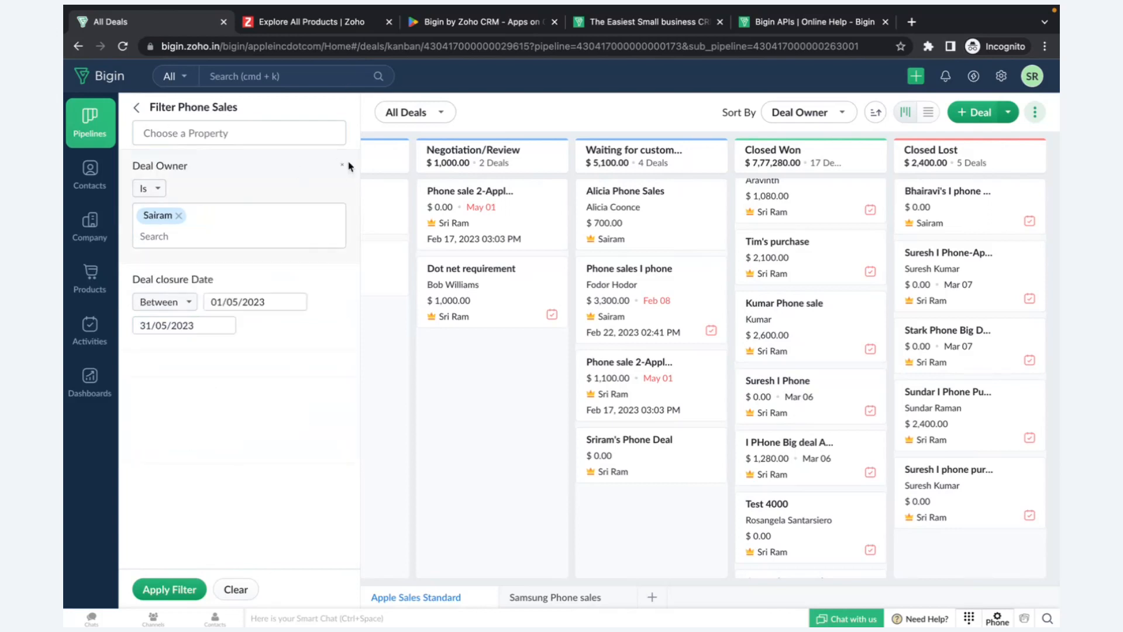
pyautogui.click(343, 165)
pyautogui.click(343, 166)
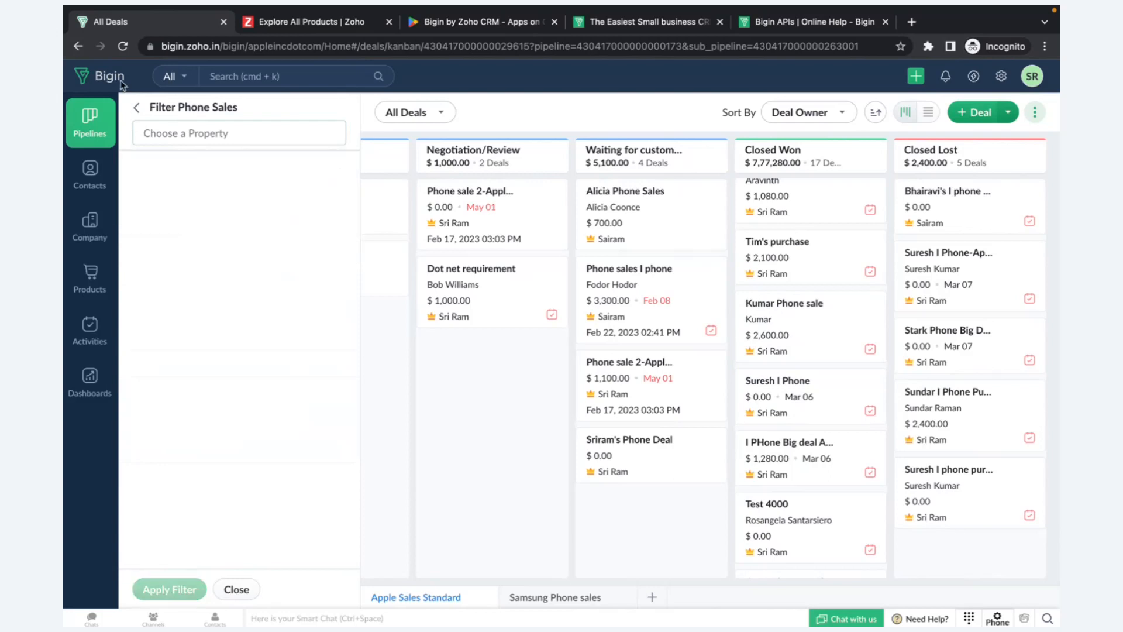
pyautogui.click(137, 107)
pyautogui.hscroll(-6, 632, 283)
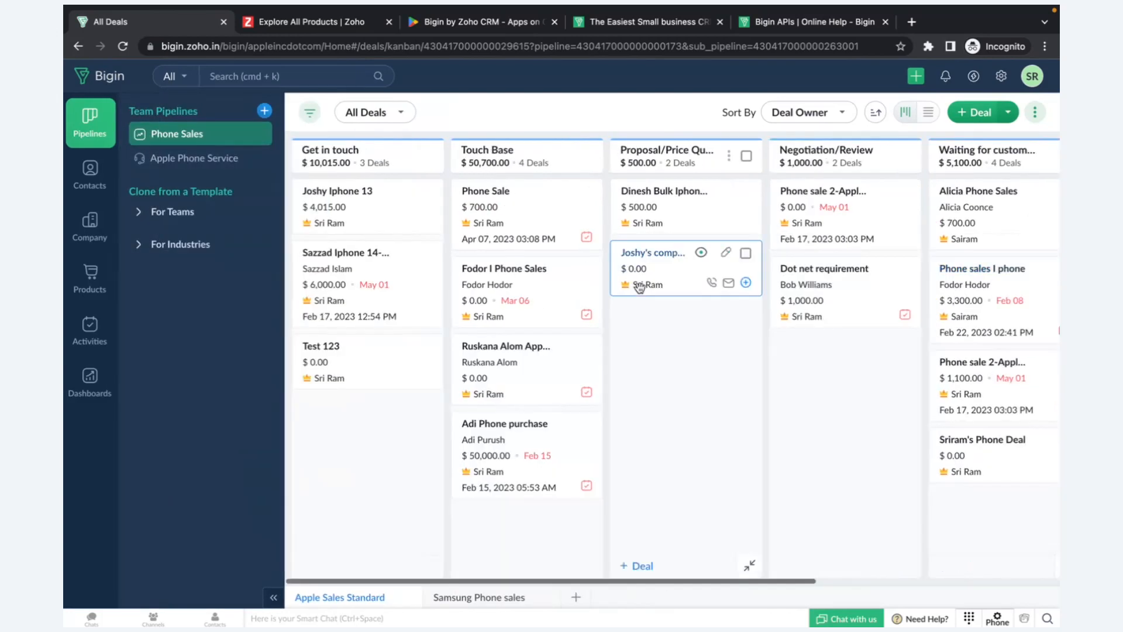
# Switch the Phone Sales board to the favorite view Deals ( Follow up today) and look across its stages.
pyautogui.click(369, 112)
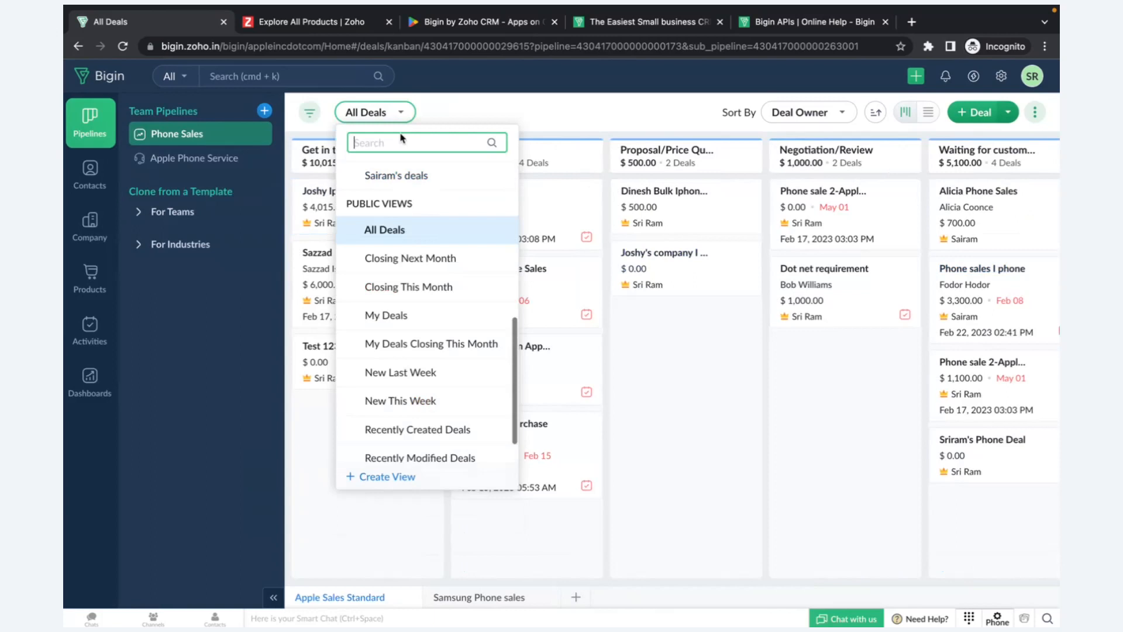
pyautogui.scroll(2, 436, 322)
pyautogui.scroll(5, 435, 321)
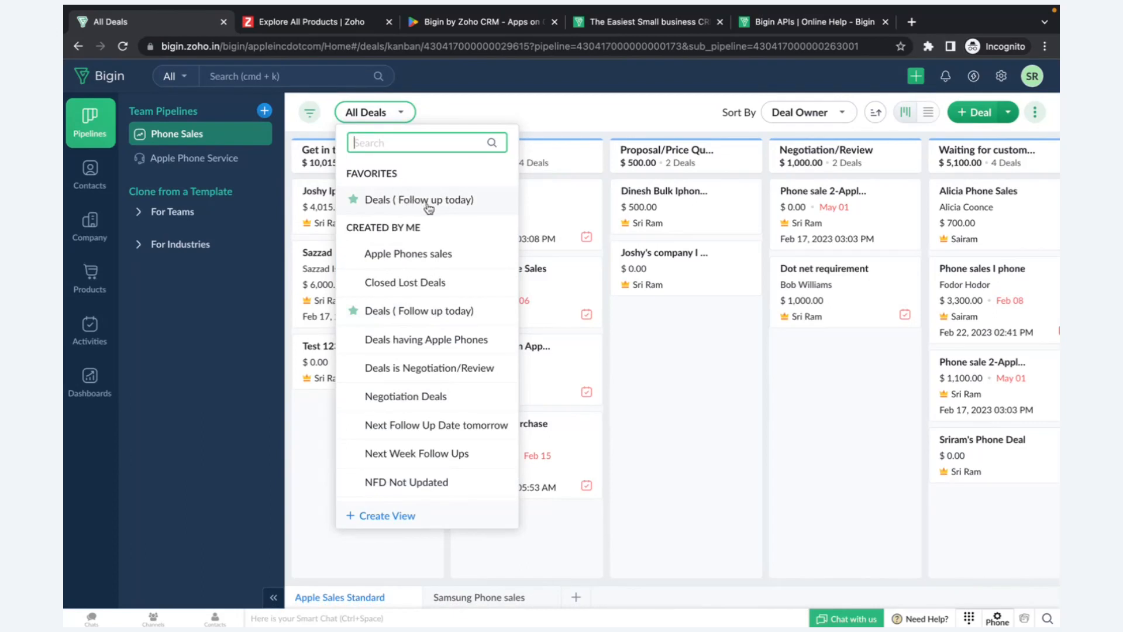
pyautogui.click(428, 205)
pyautogui.hscroll(2, 603, 279)
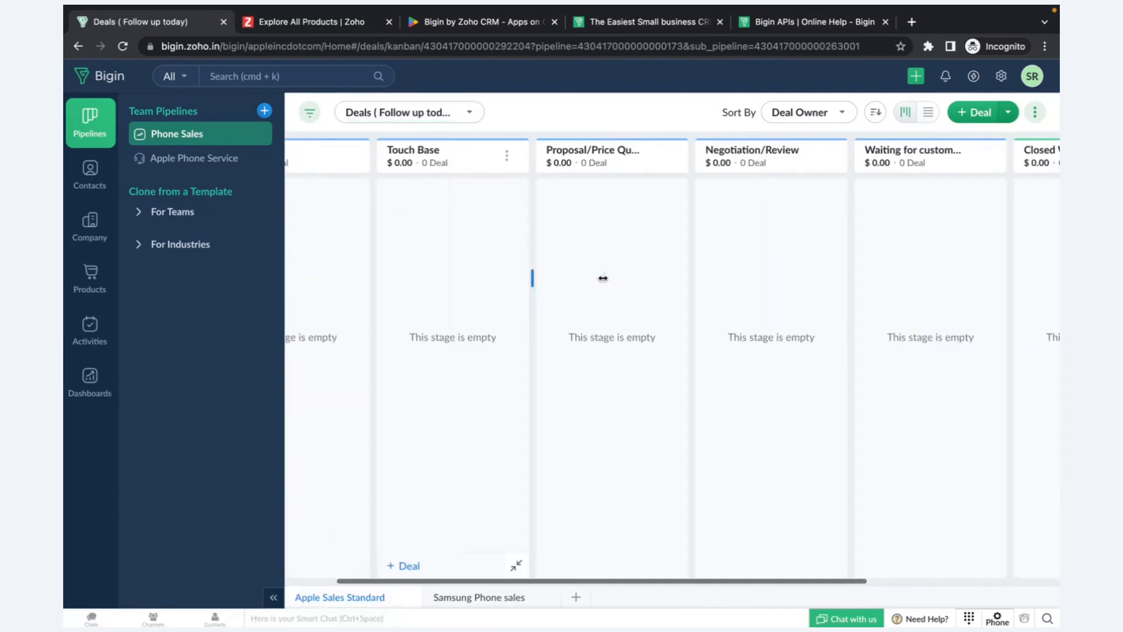
pyautogui.hscroll(5, 602, 280)
pyautogui.hscroll(-6, 547, 196)
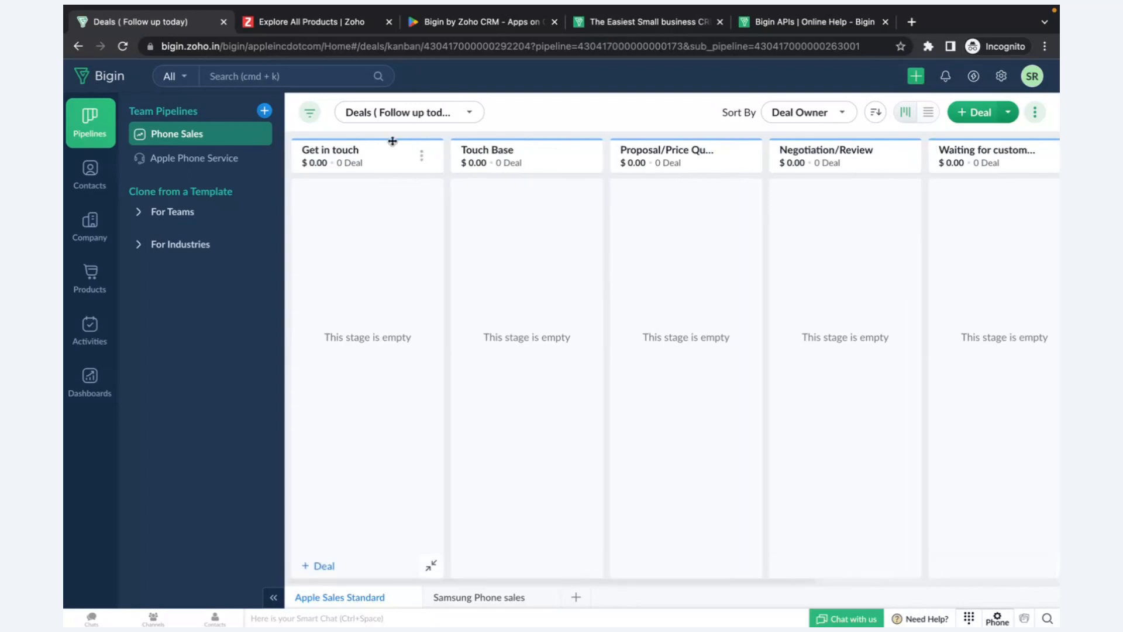
pyautogui.click(388, 113)
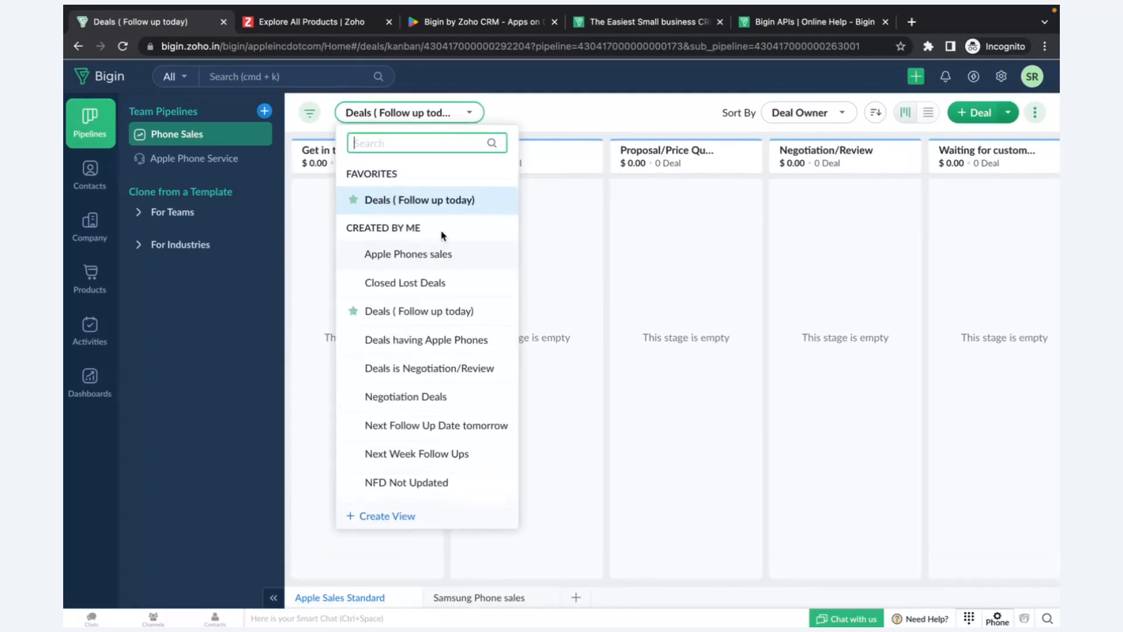
pyautogui.click(312, 371)
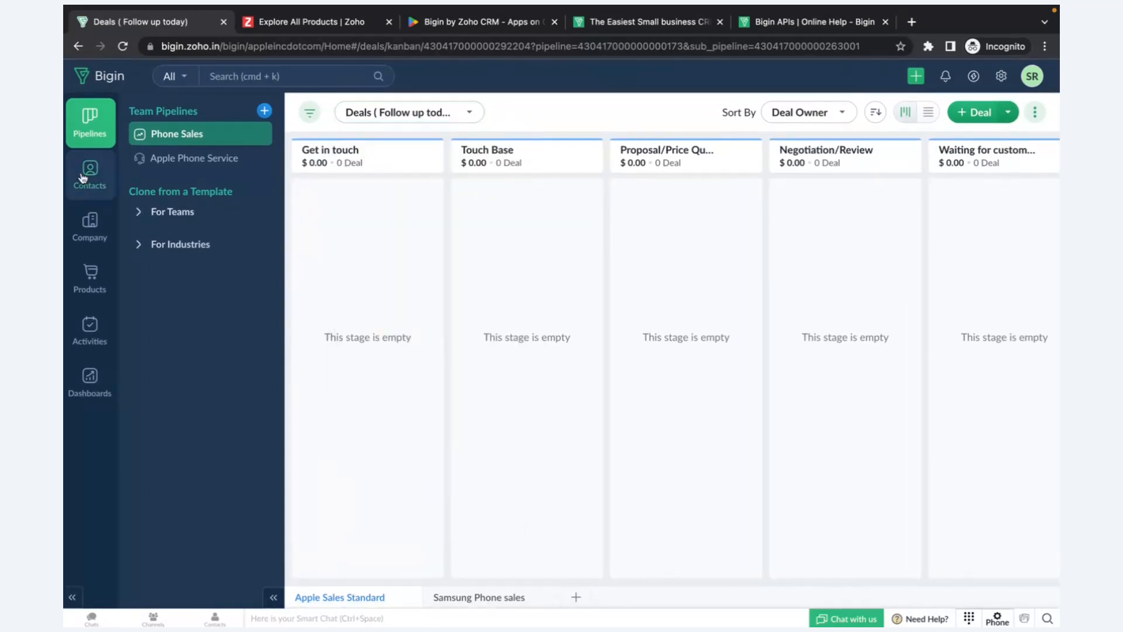
# Look through the Company, Activities and Dashboards modules.
pyautogui.click(89, 225)
pyautogui.click(89, 330)
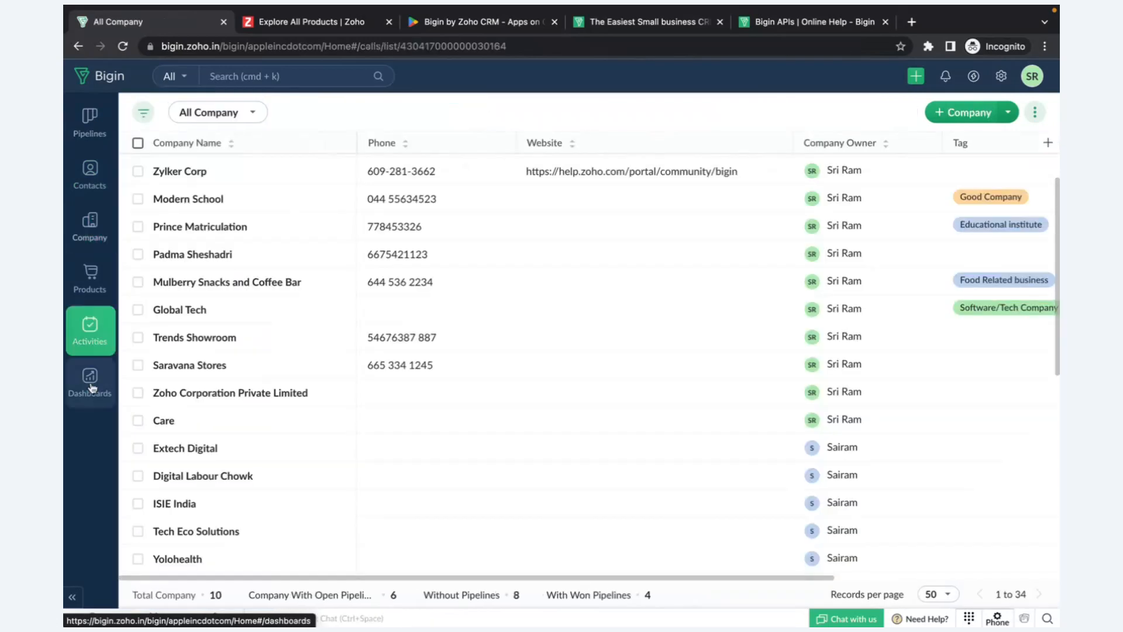
pyautogui.click(90, 383)
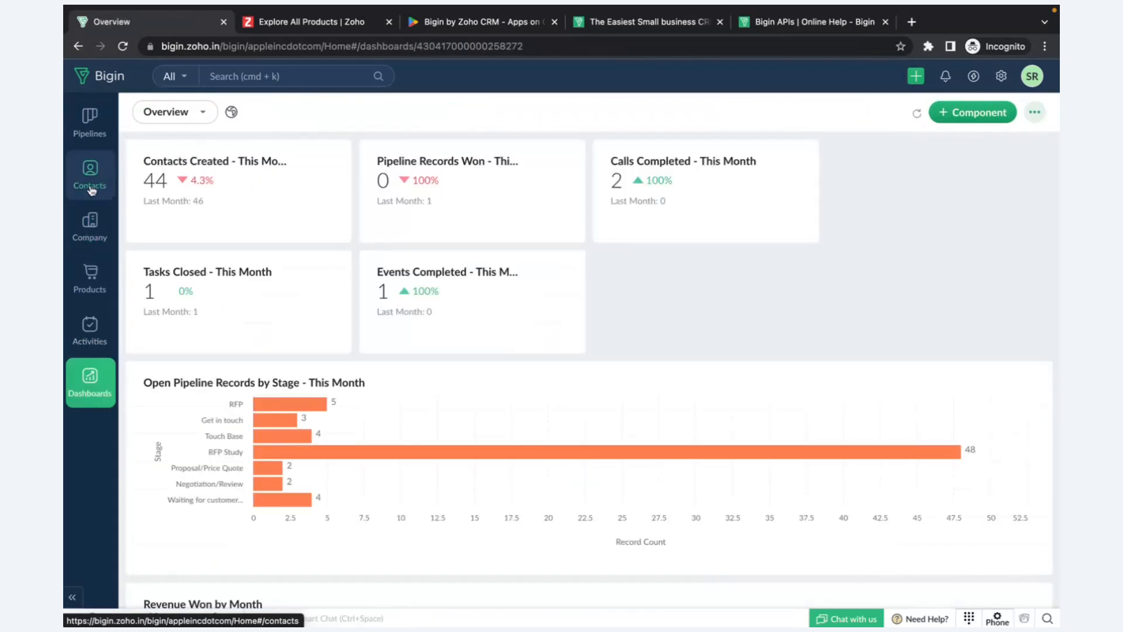
# Compare the All Contacts list with the All Company list, finishing on the company records.
pyautogui.click(91, 225)
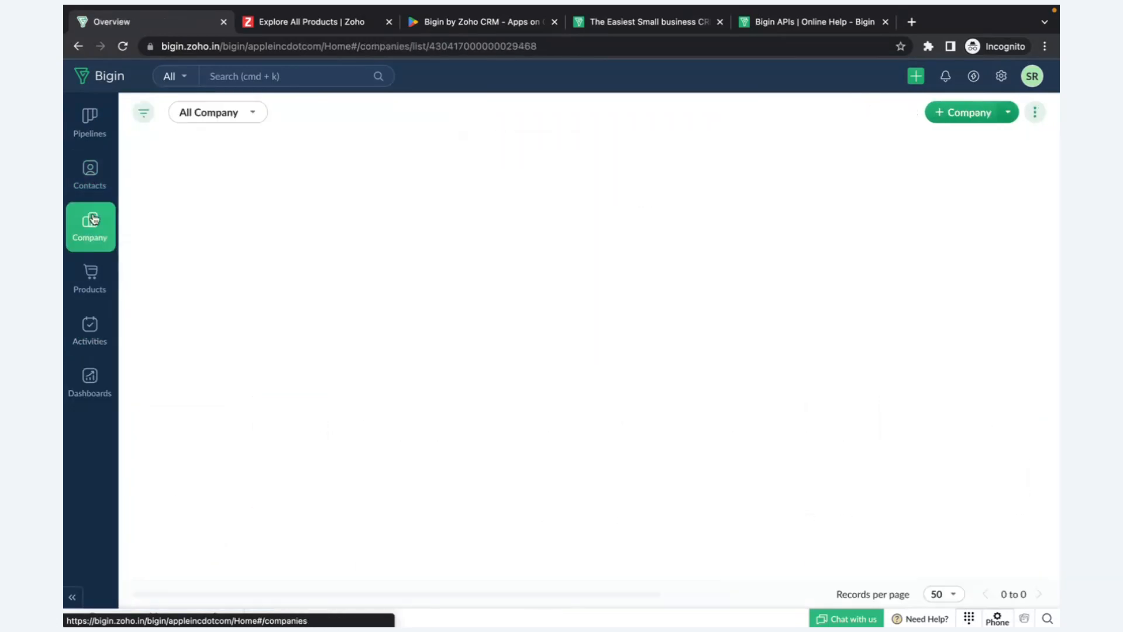
pyautogui.click(92, 176)
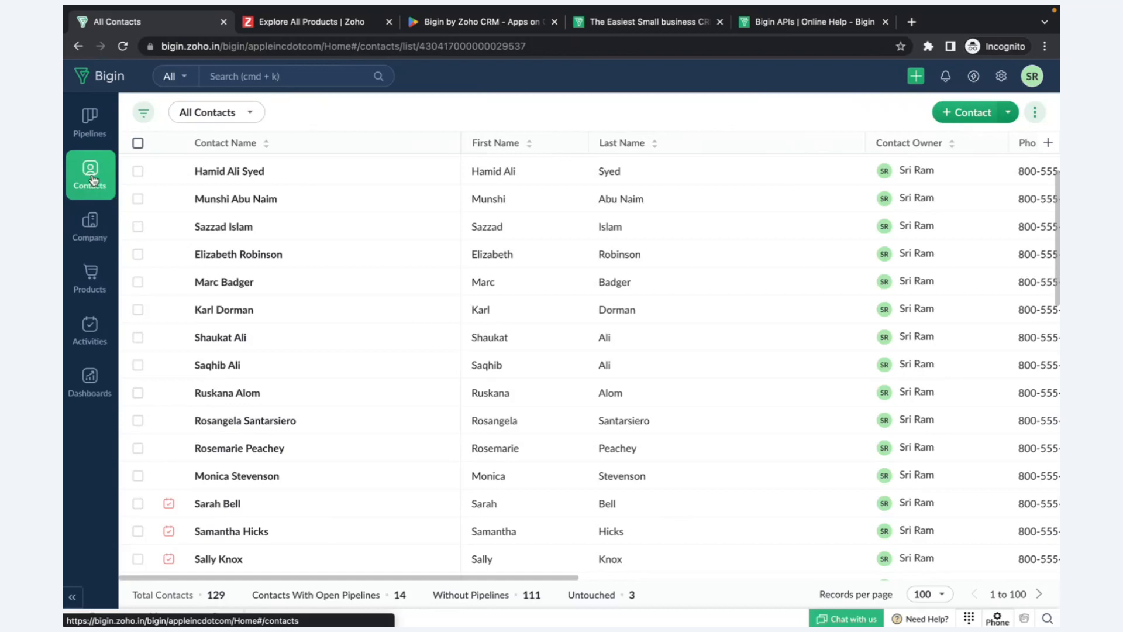
pyautogui.click(89, 226)
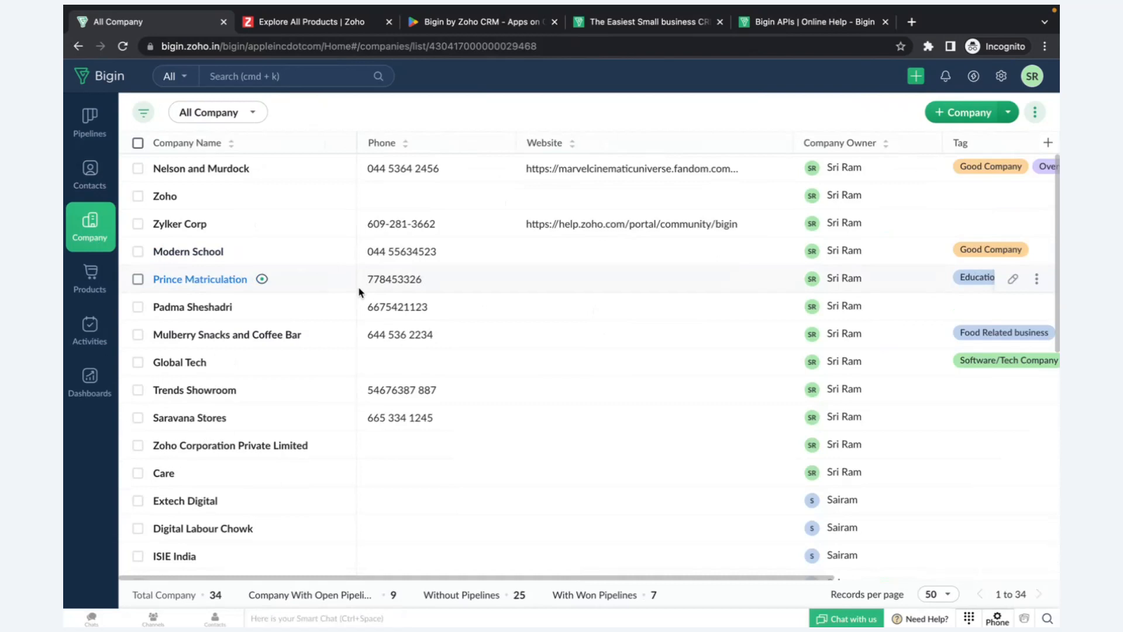
pyautogui.click(76, 173)
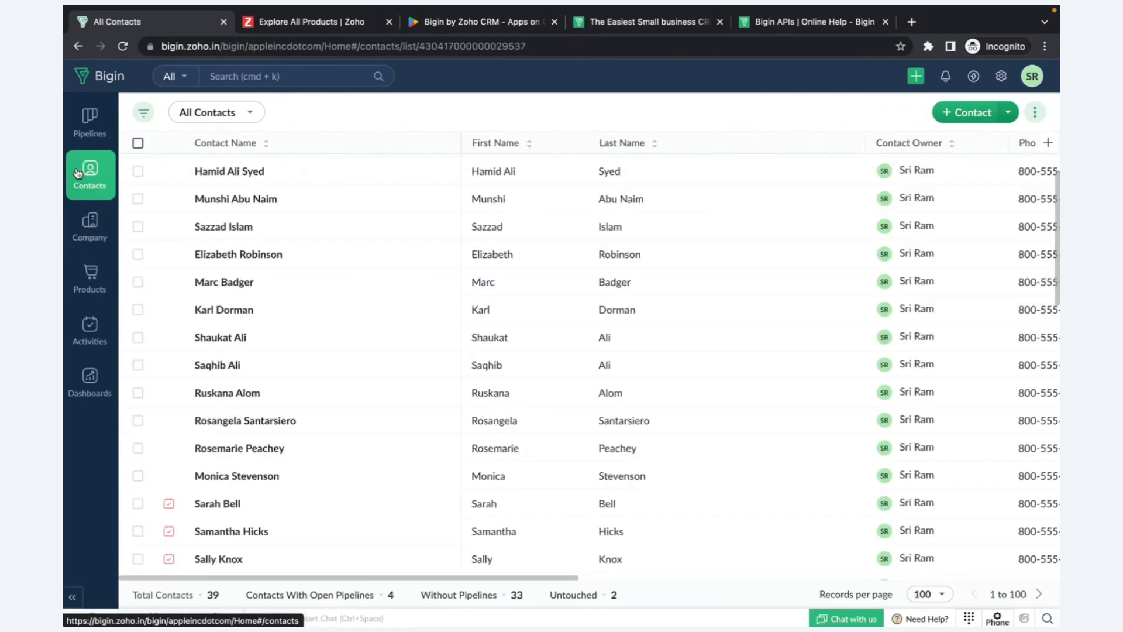
pyautogui.click(89, 228)
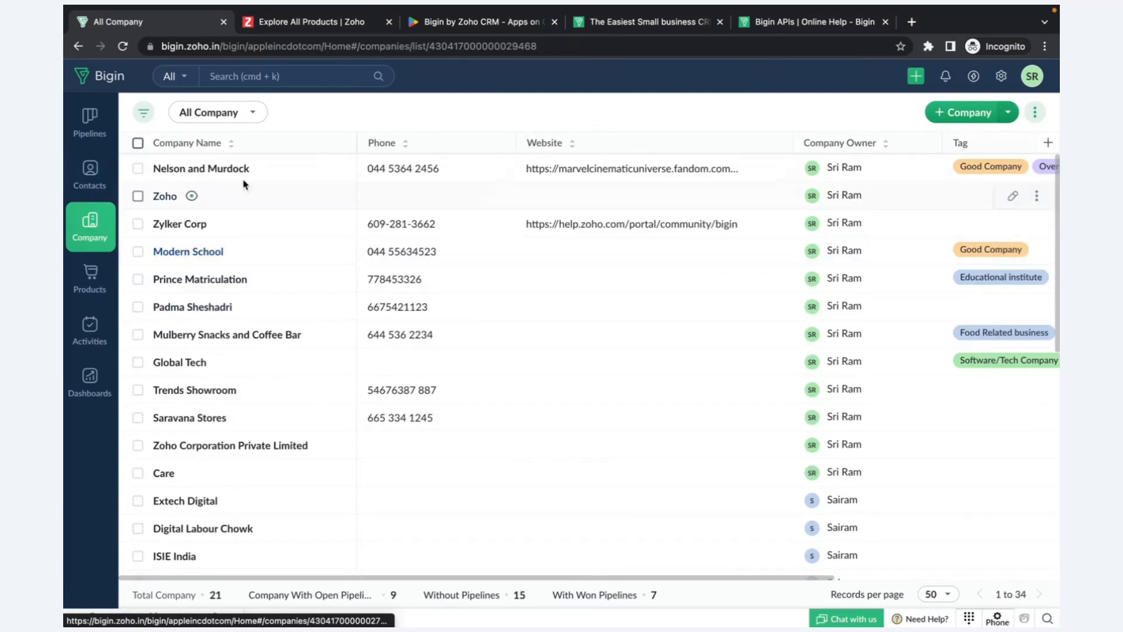
# Open the Nelson and Murdock company, review its timeline, notes, activities, emails and contacts, and open its first contact.
pyautogui.click(173, 169)
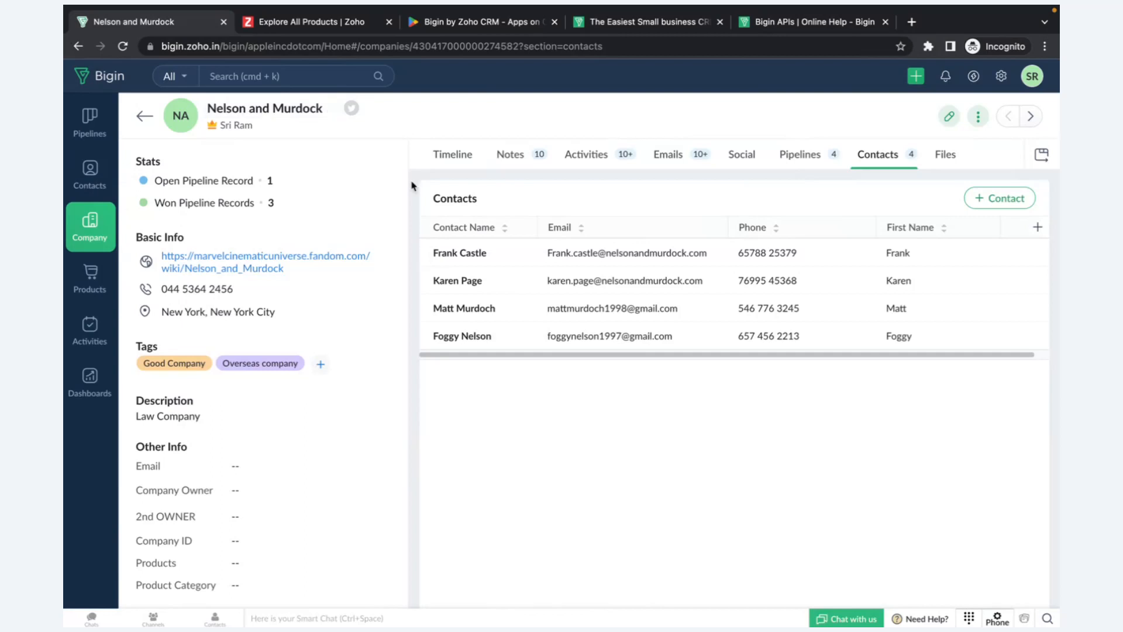
pyautogui.click(471, 154)
pyautogui.click(511, 156)
pyautogui.click(589, 158)
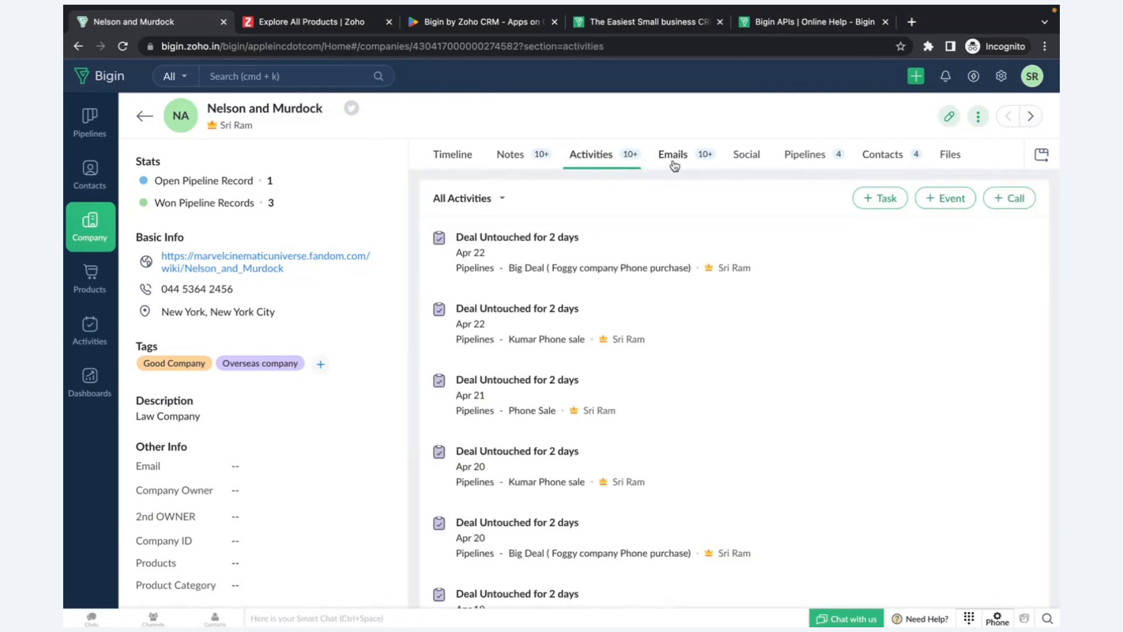
pyautogui.click(673, 158)
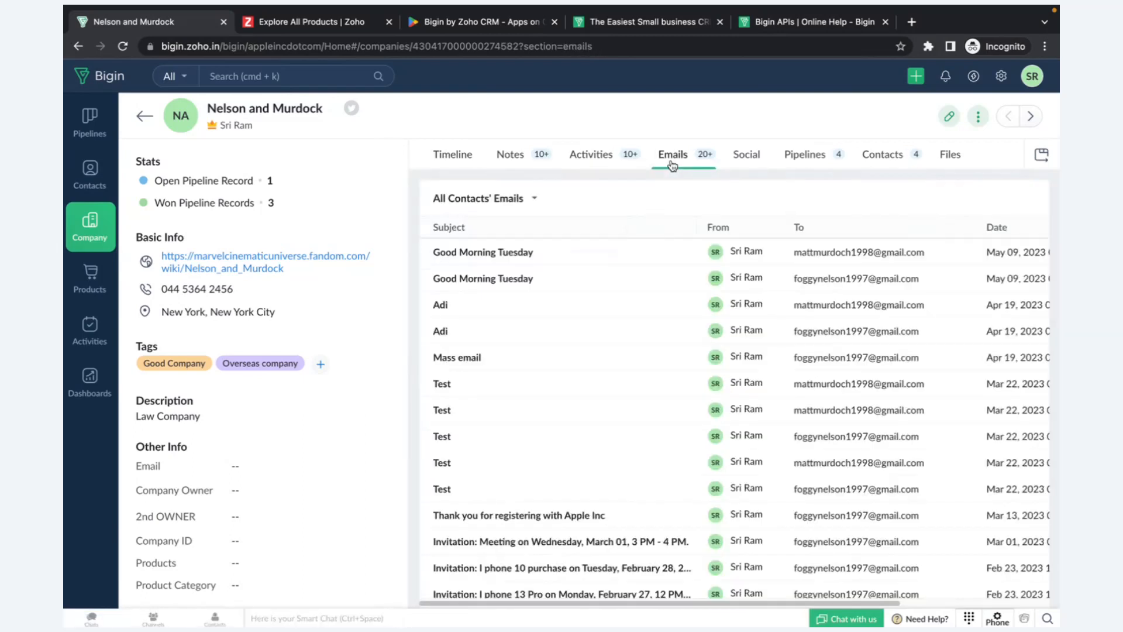
pyautogui.click(891, 156)
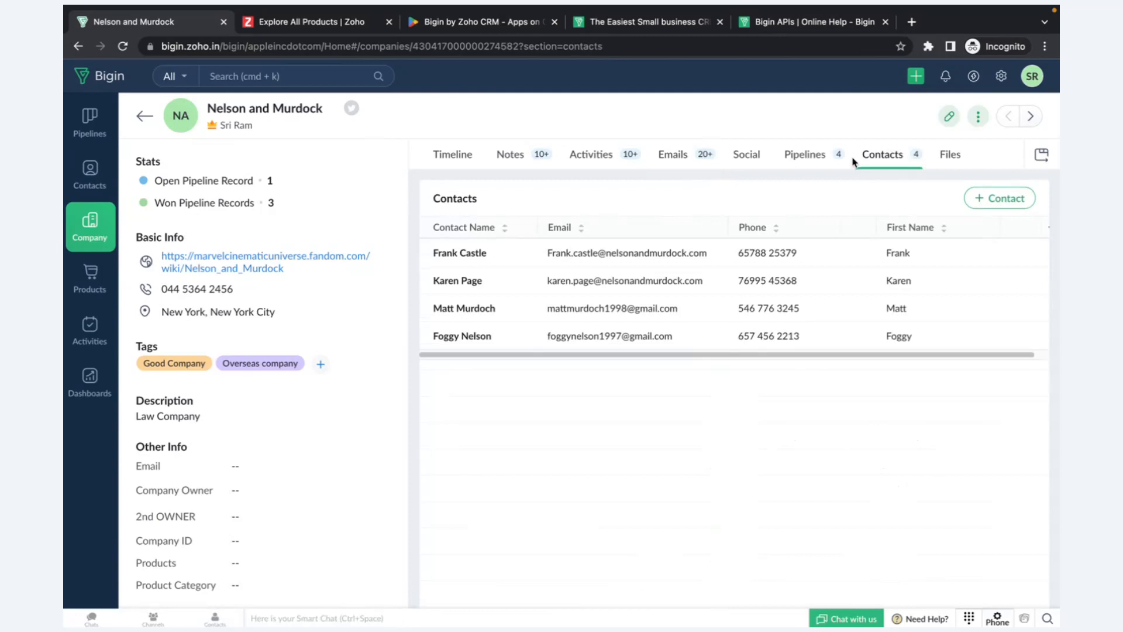
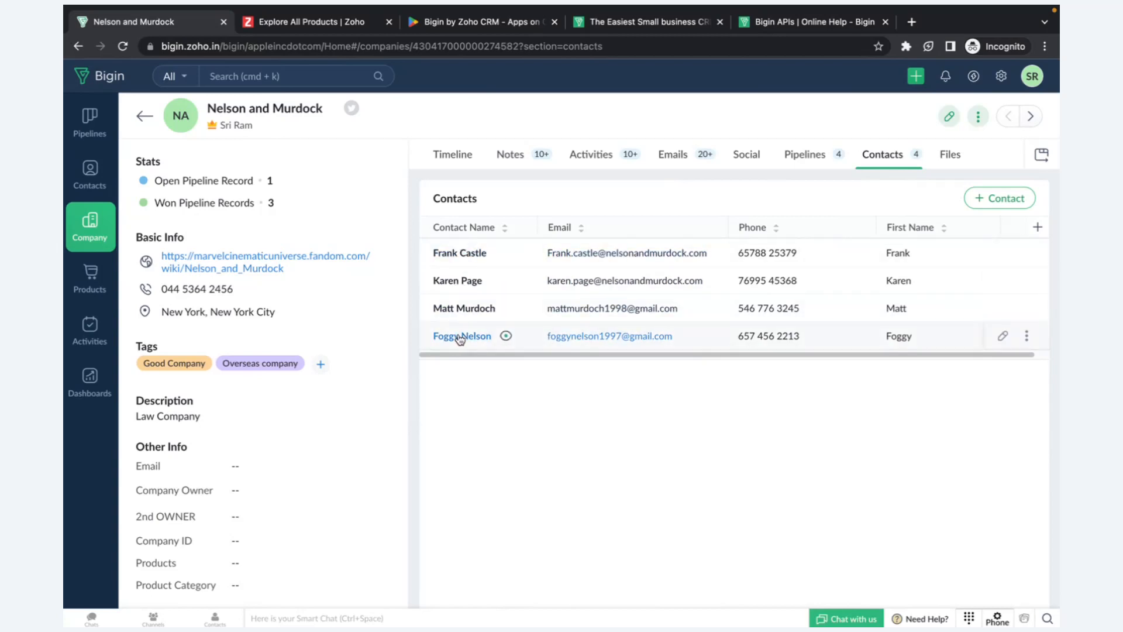
pyautogui.click(448, 255)
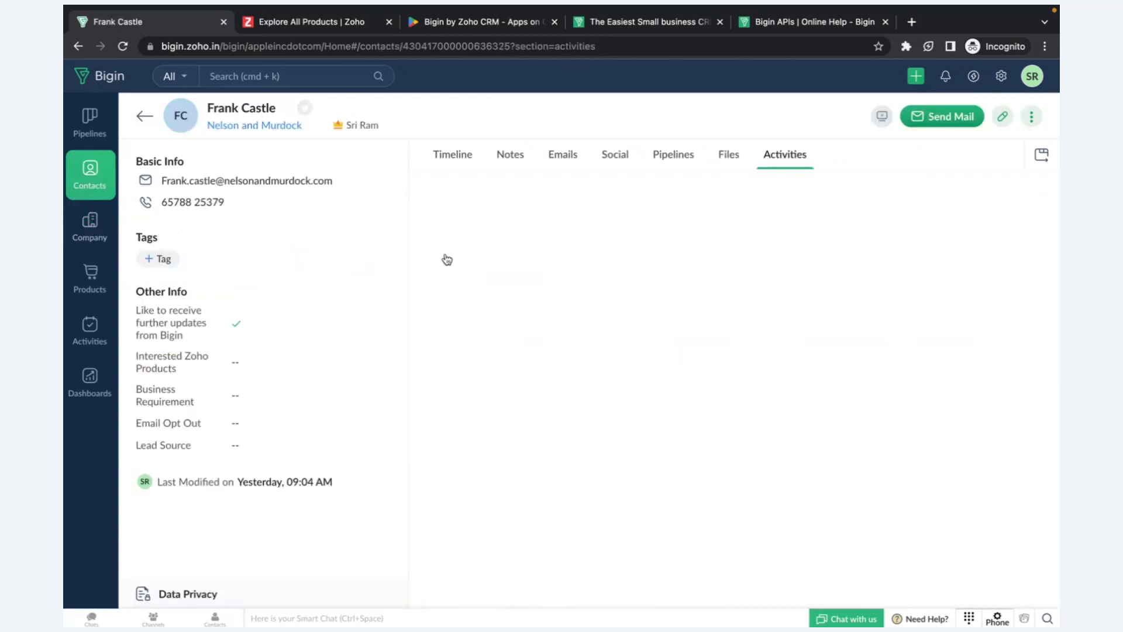
# Check the contact's notes, return to the All Company list, and look over its available views and filters.
pyautogui.click(515, 154)
pyautogui.click(91, 234)
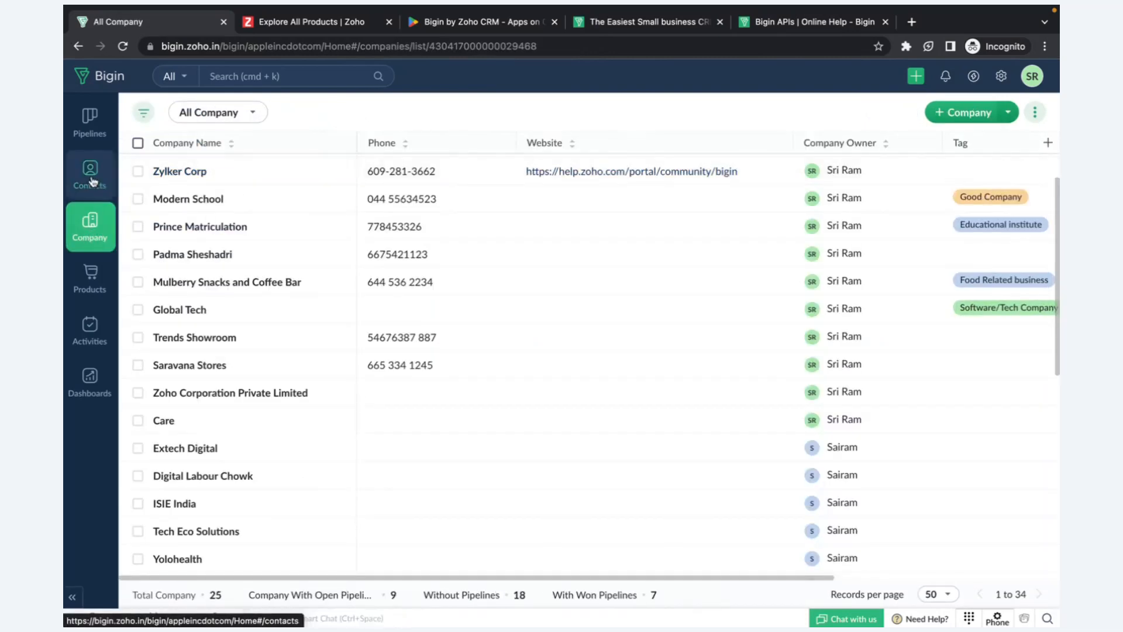
pyautogui.click(244, 112)
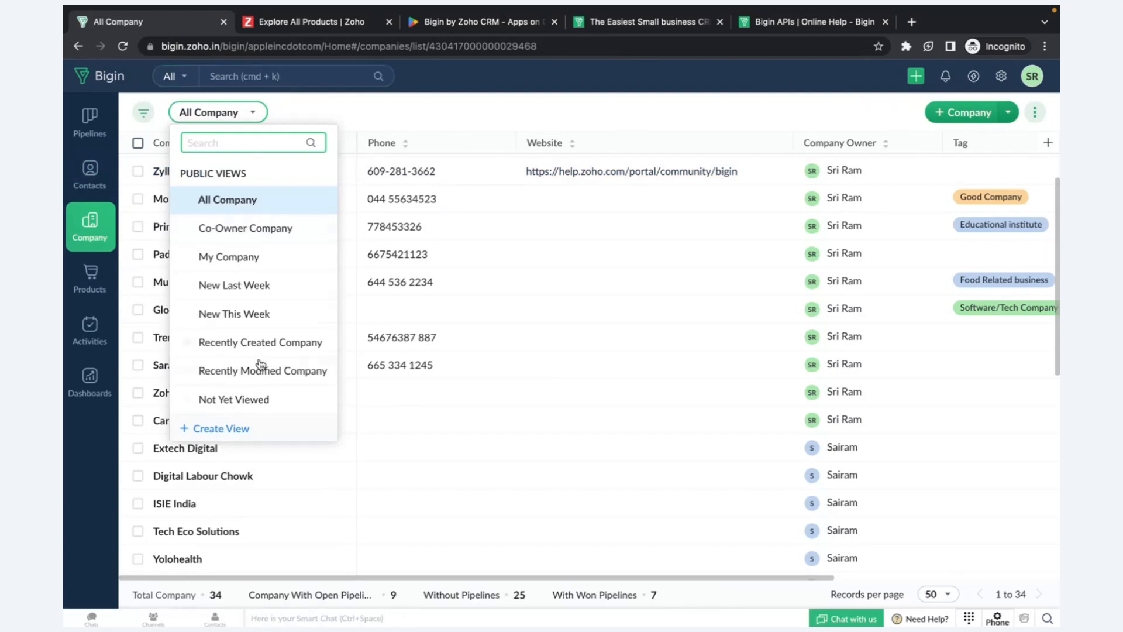
pyautogui.click(225, 111)
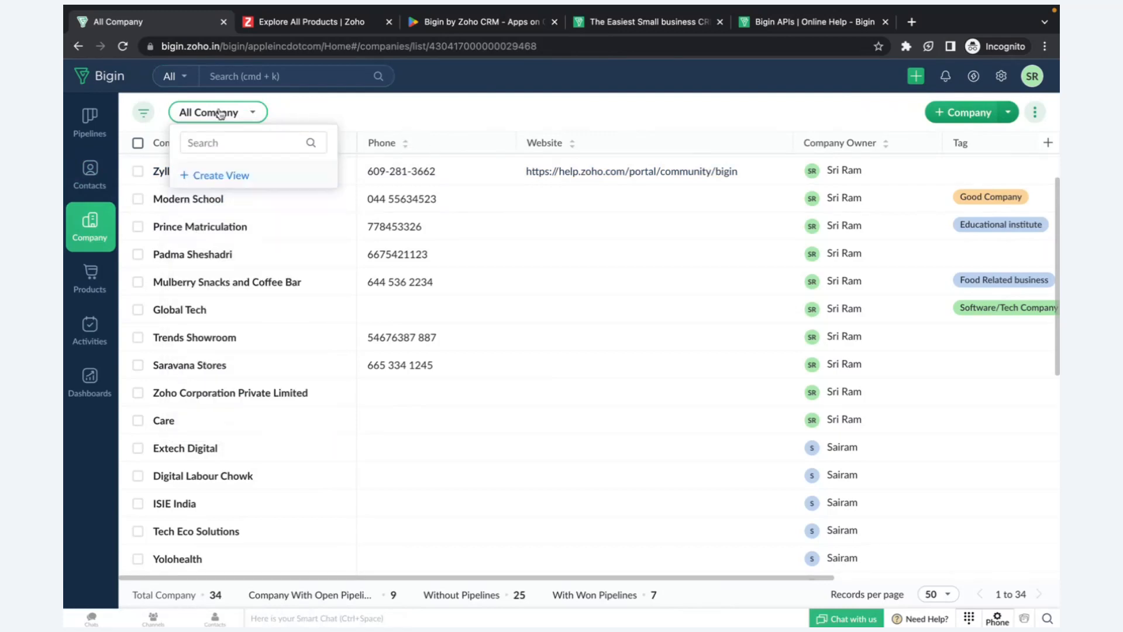
pyautogui.click(144, 112)
pyautogui.click(136, 108)
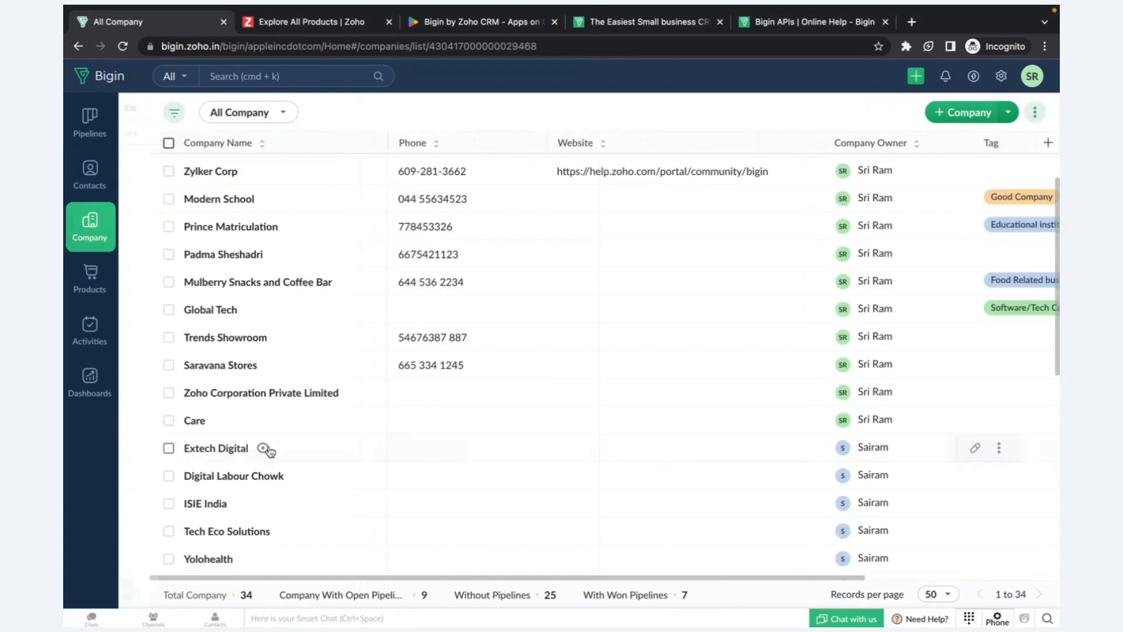
# Review the tags available in the Company module under Manage Tags and close the tag list.
pyautogui.click(1035, 112)
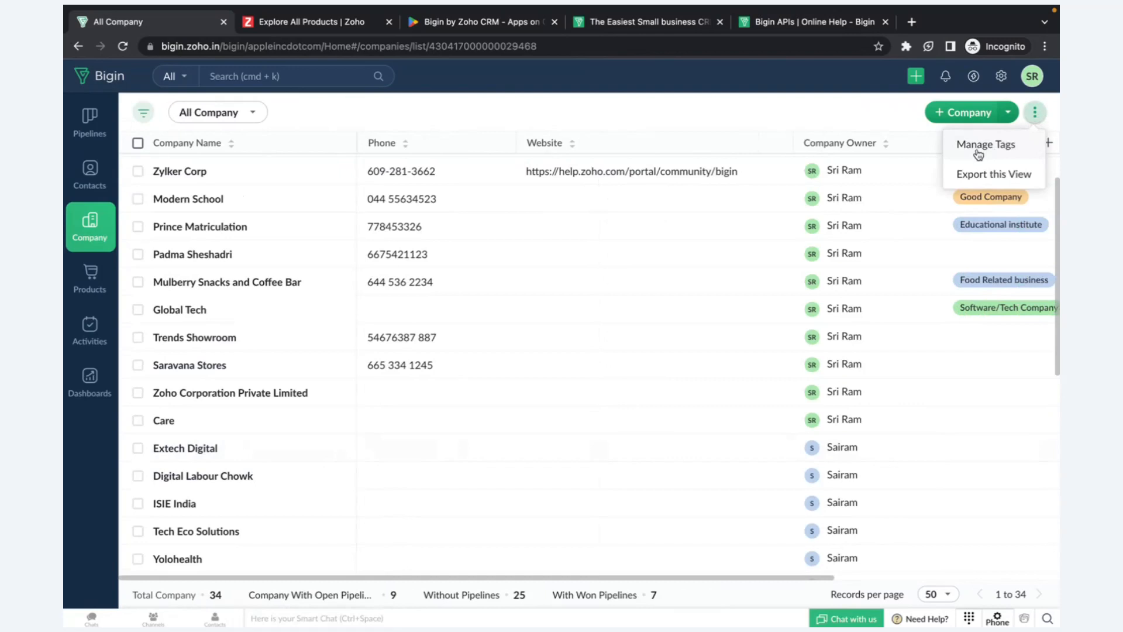
pyautogui.click(979, 155)
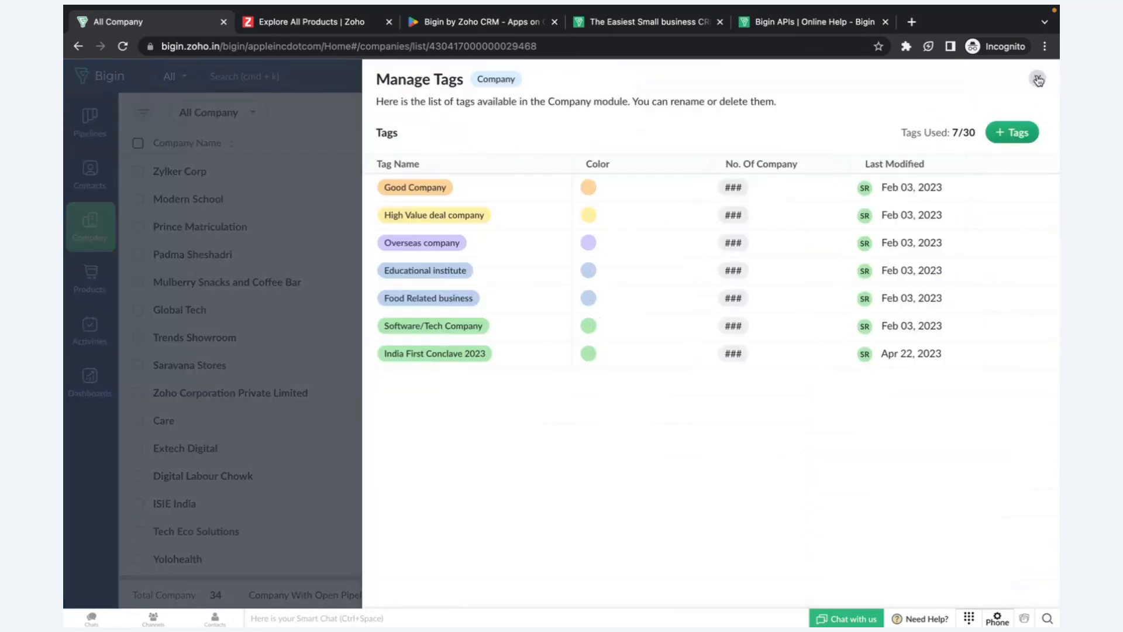
pyautogui.click(1039, 80)
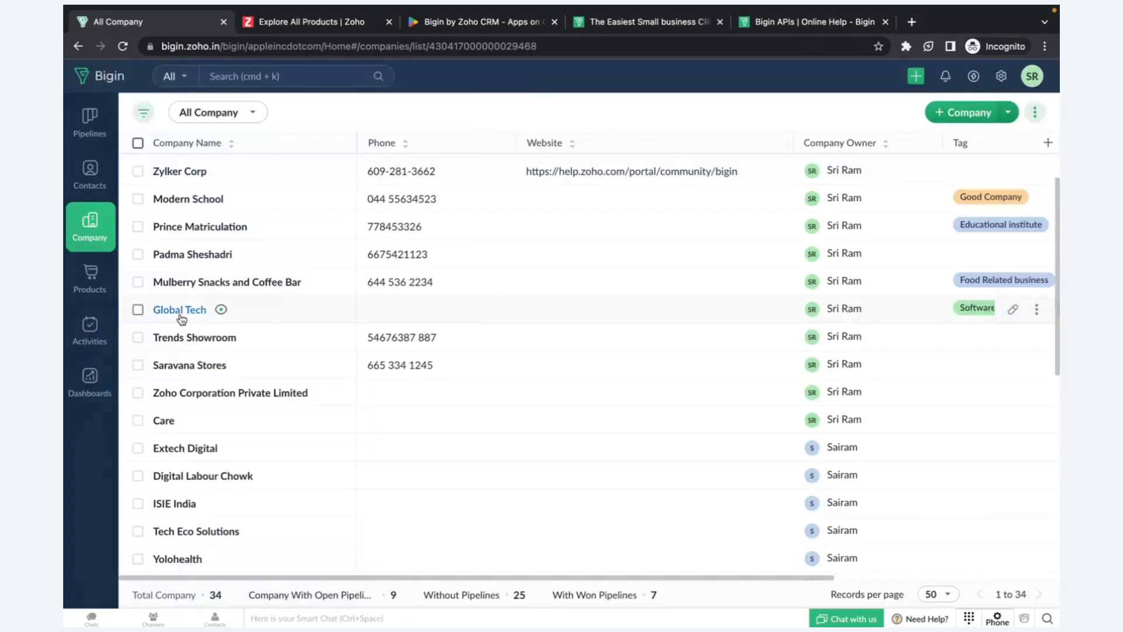
# Look through the All Tasks, All Events and All Calls lists in the Activities module.
pyautogui.click(89, 333)
pyautogui.click(90, 380)
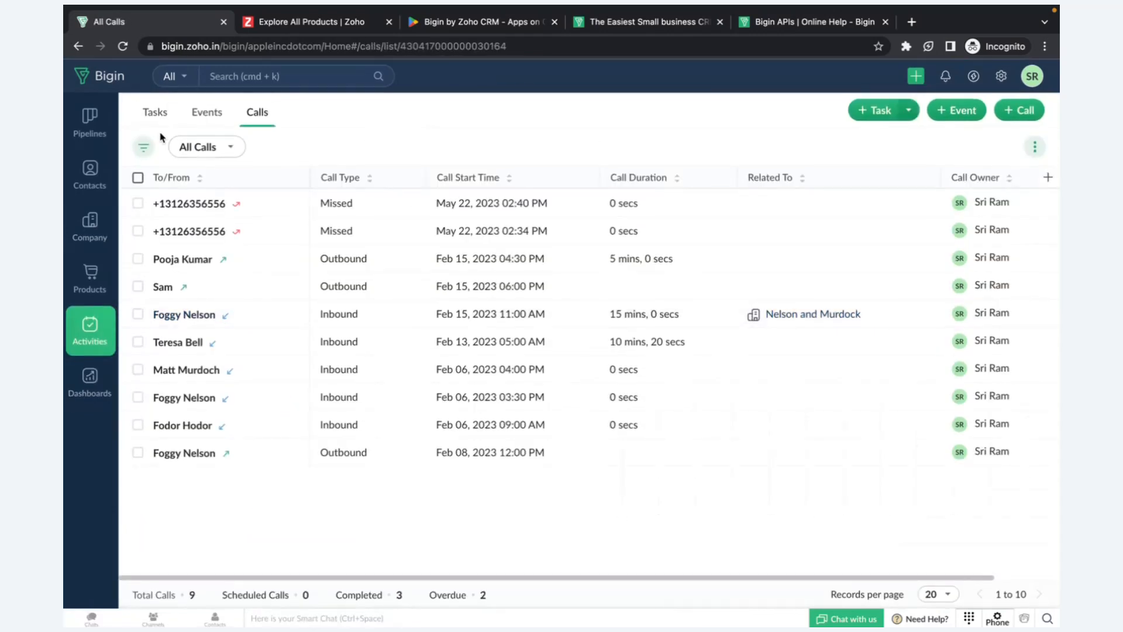
pyautogui.click(156, 112)
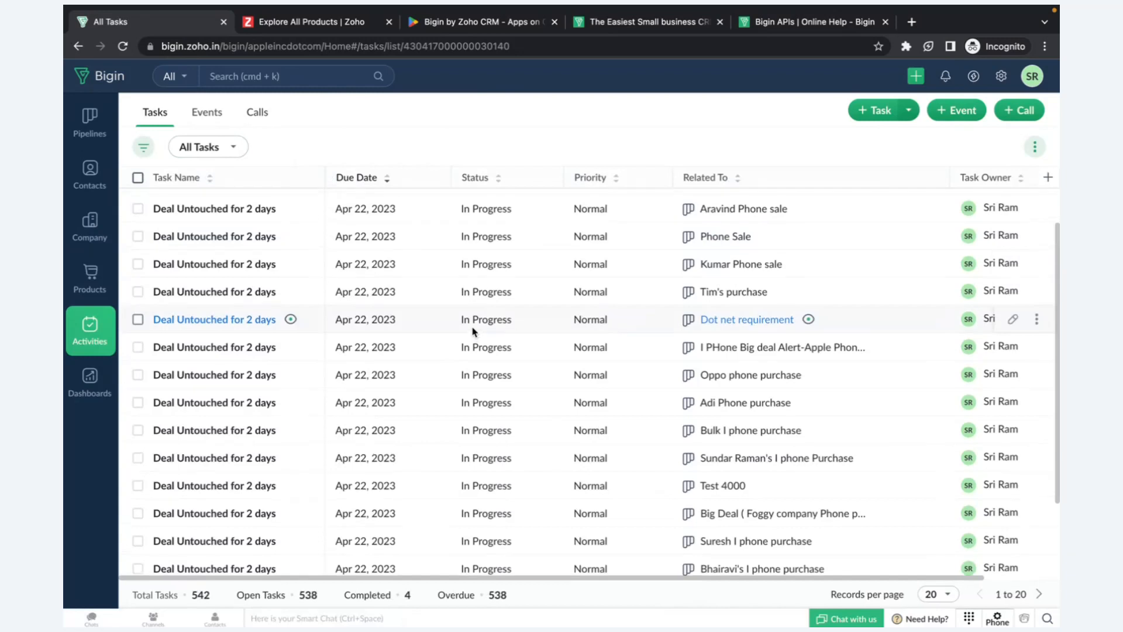
pyautogui.scroll(1, 474, 332)
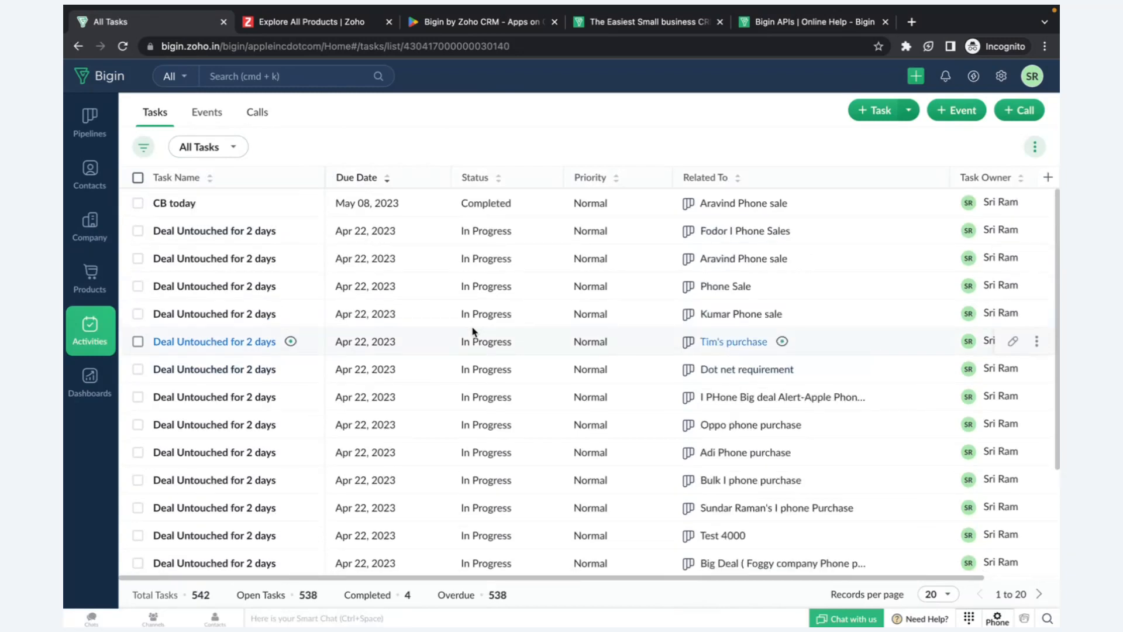
pyautogui.click(218, 118)
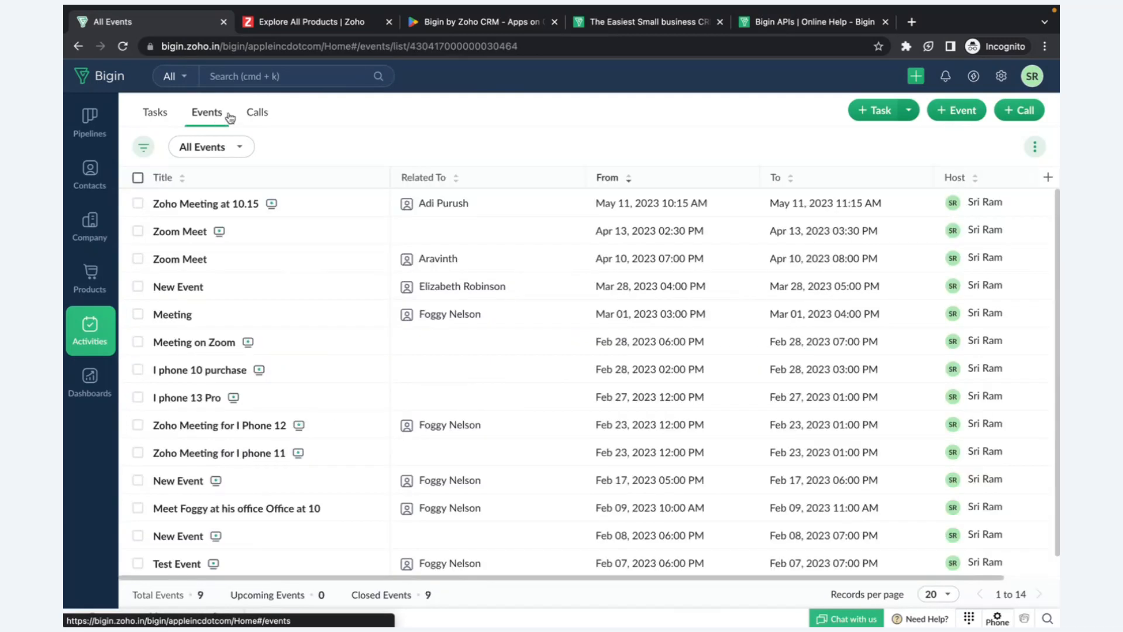
pyautogui.click(257, 111)
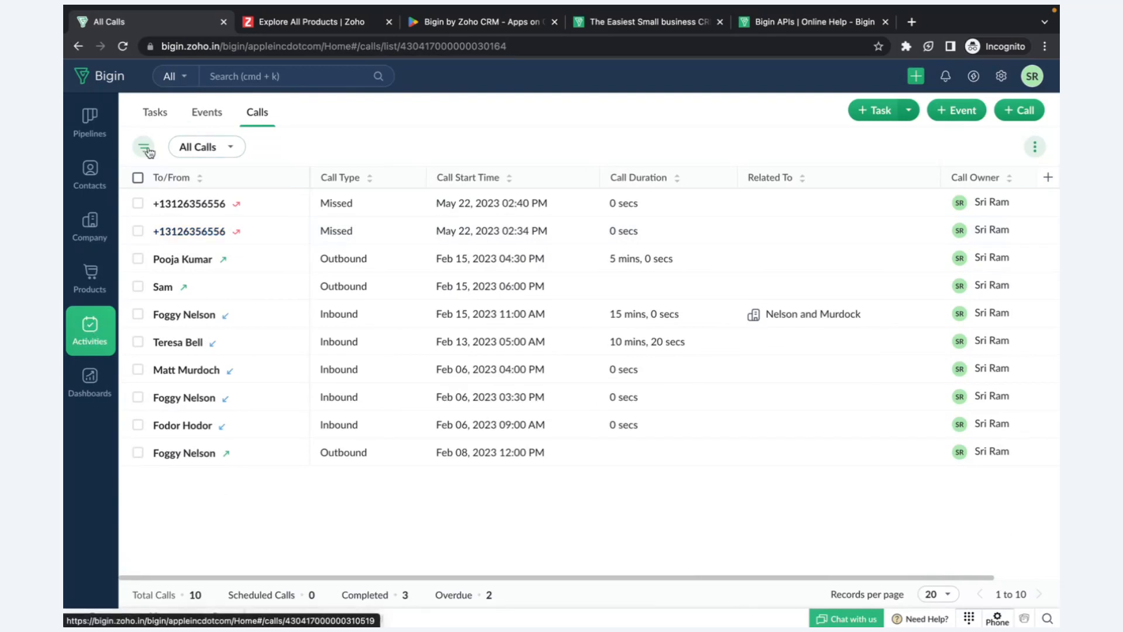
# Switch the task list to the favorite view Today's Tasks and the event list to Today's Events.
pyautogui.click(155, 112)
pyautogui.click(228, 148)
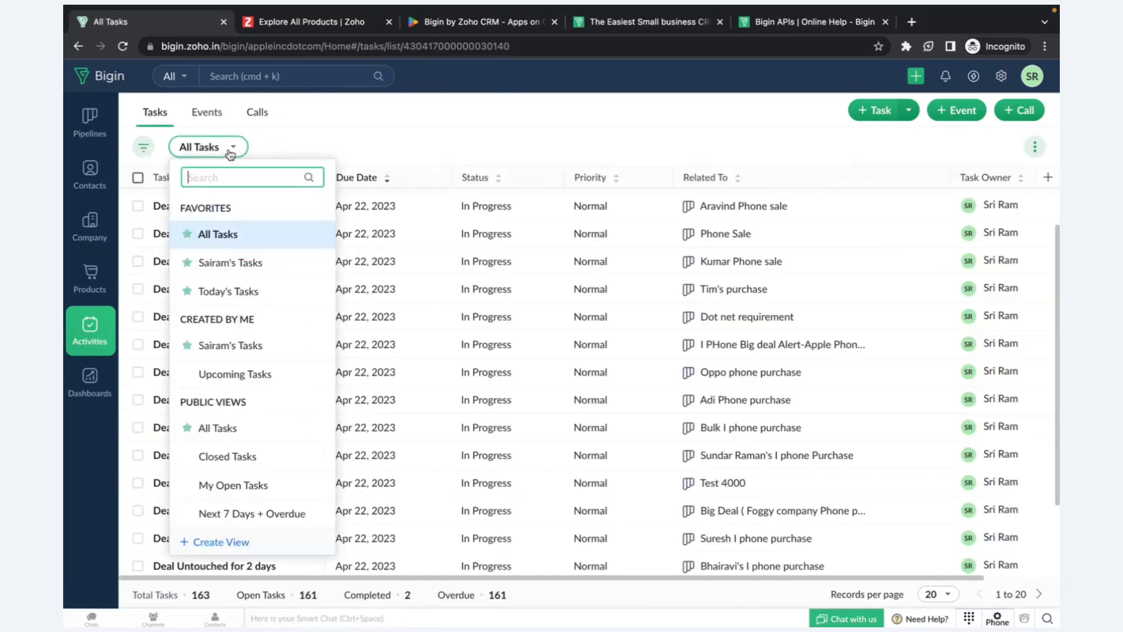
pyautogui.click(270, 291)
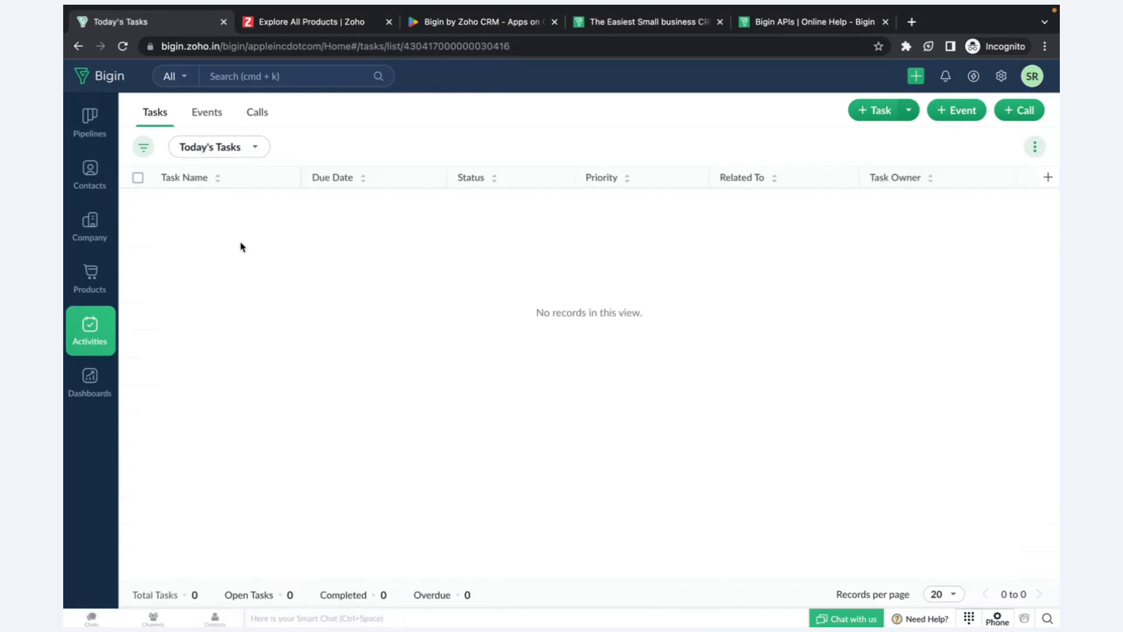
pyautogui.click(207, 114)
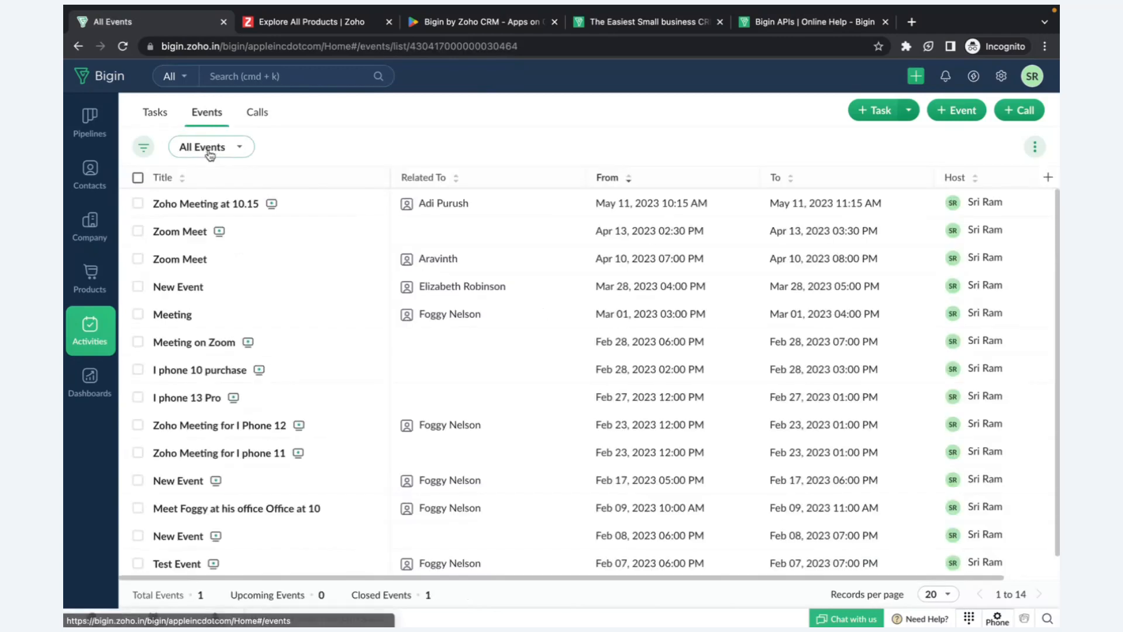
pyautogui.click(218, 148)
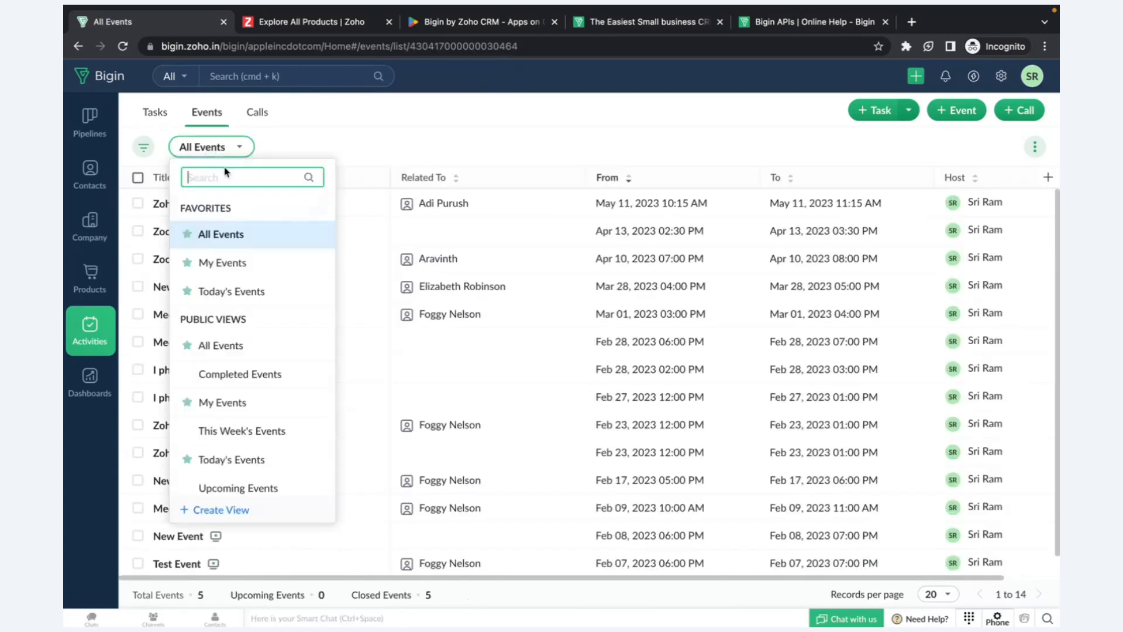
pyautogui.click(218, 292)
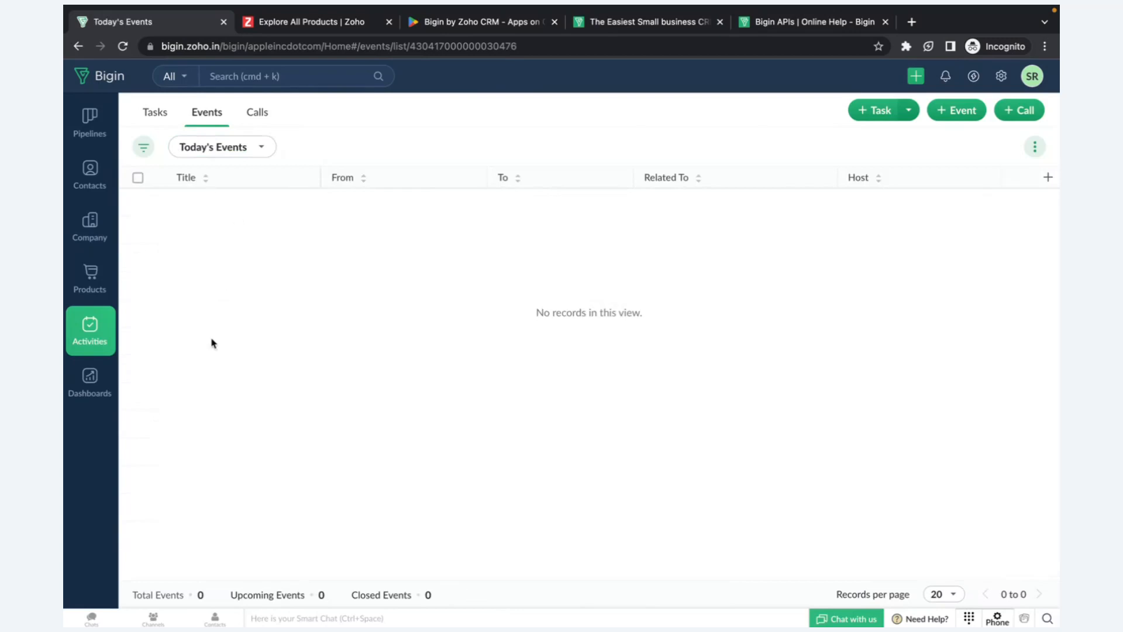
# Return to the All Calls list, and bring up the phone dial pad and close it.
pyautogui.click(257, 113)
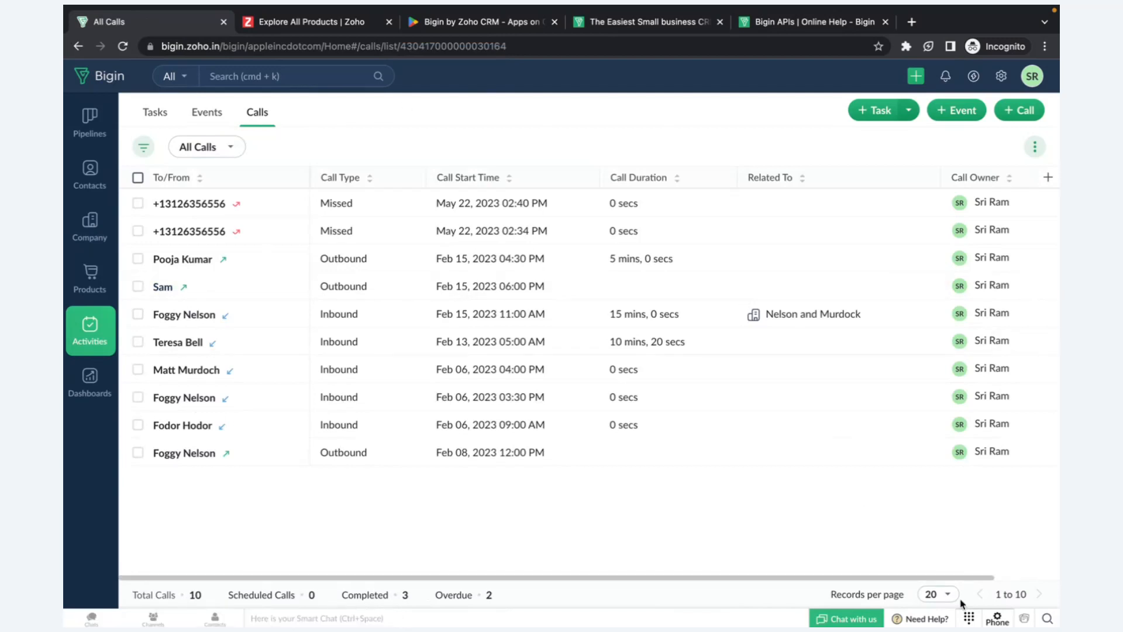
pyautogui.click(968, 619)
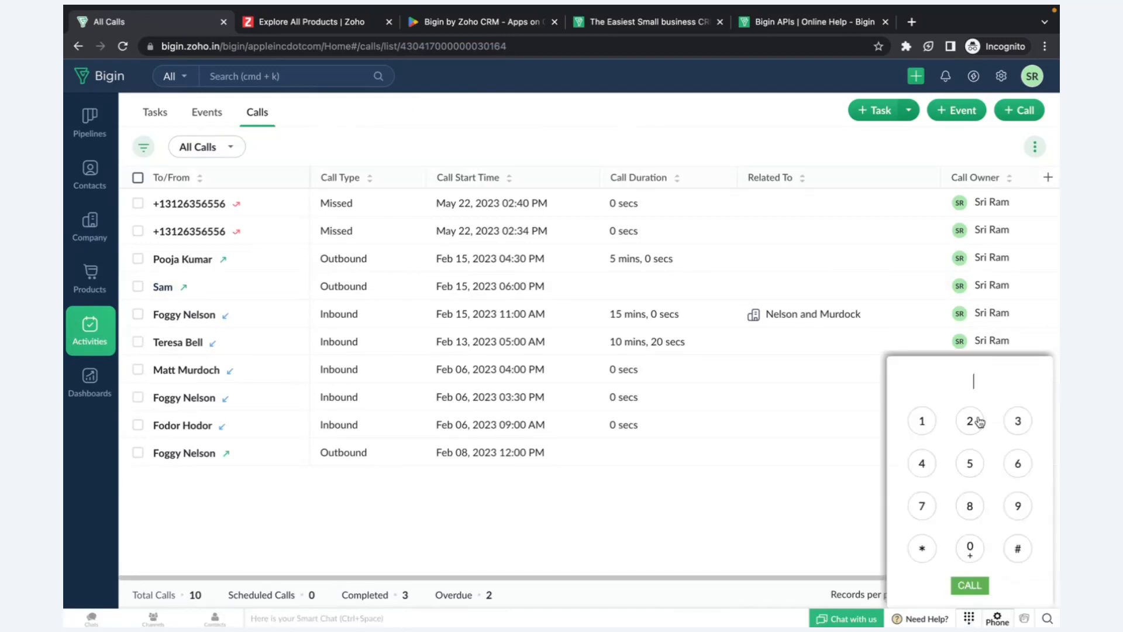
pyautogui.click(968, 619)
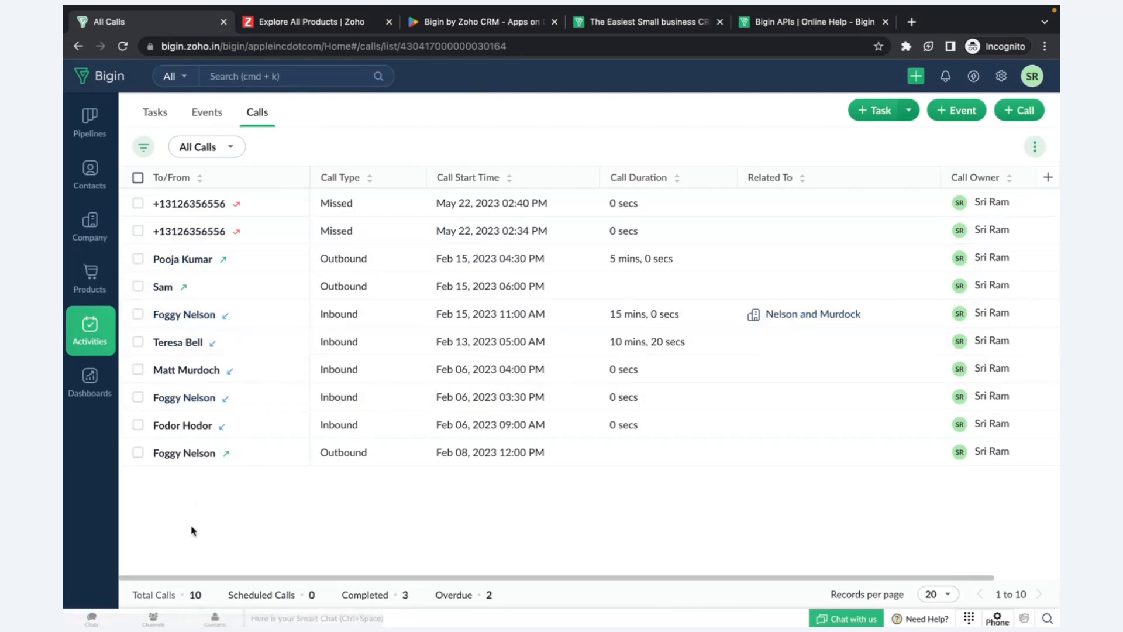
# Review the Overview dashboard and refresh its monthly revenue, Deals Closed Won, Revenue Won by Month and Open Pipeline Records by Stage components.
pyautogui.click(91, 389)
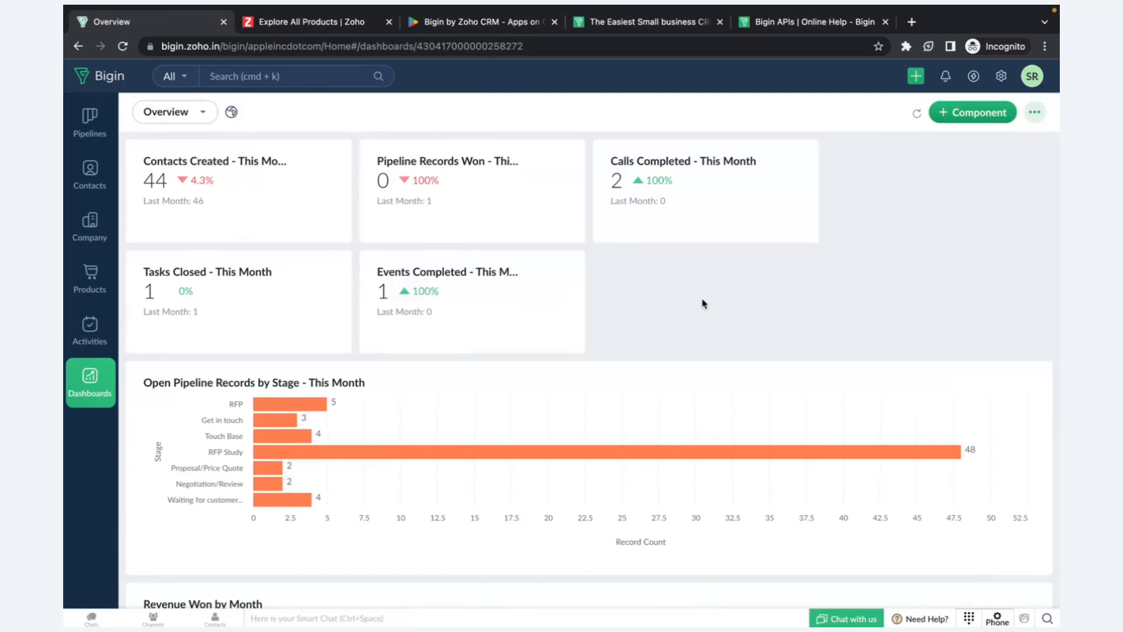
pyautogui.scroll(-6, 704, 304)
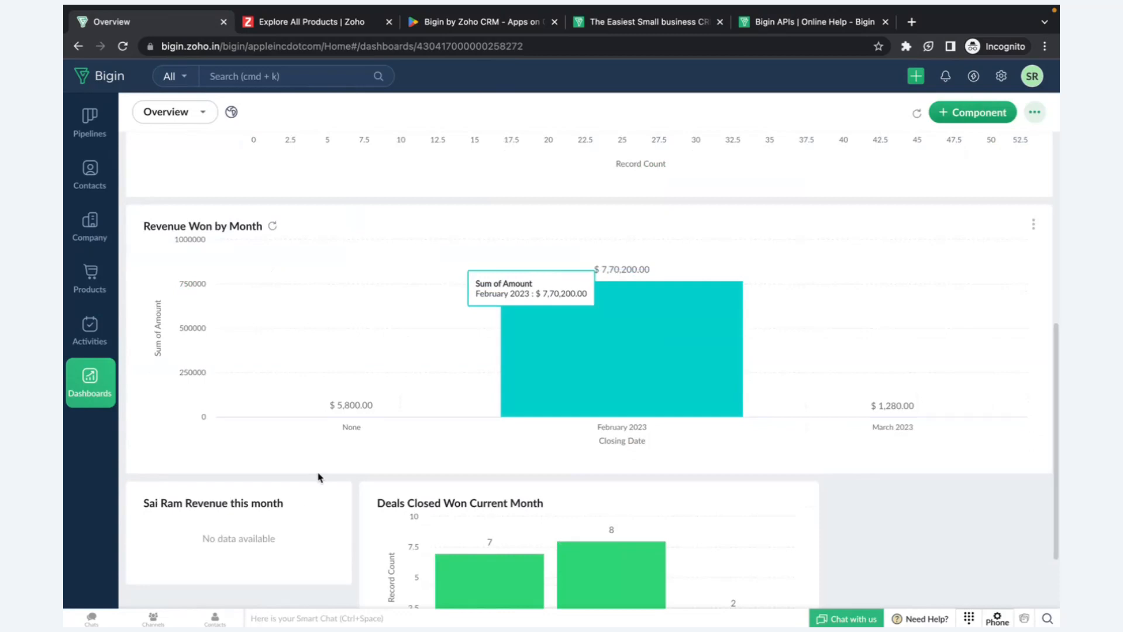
pyautogui.click(297, 504)
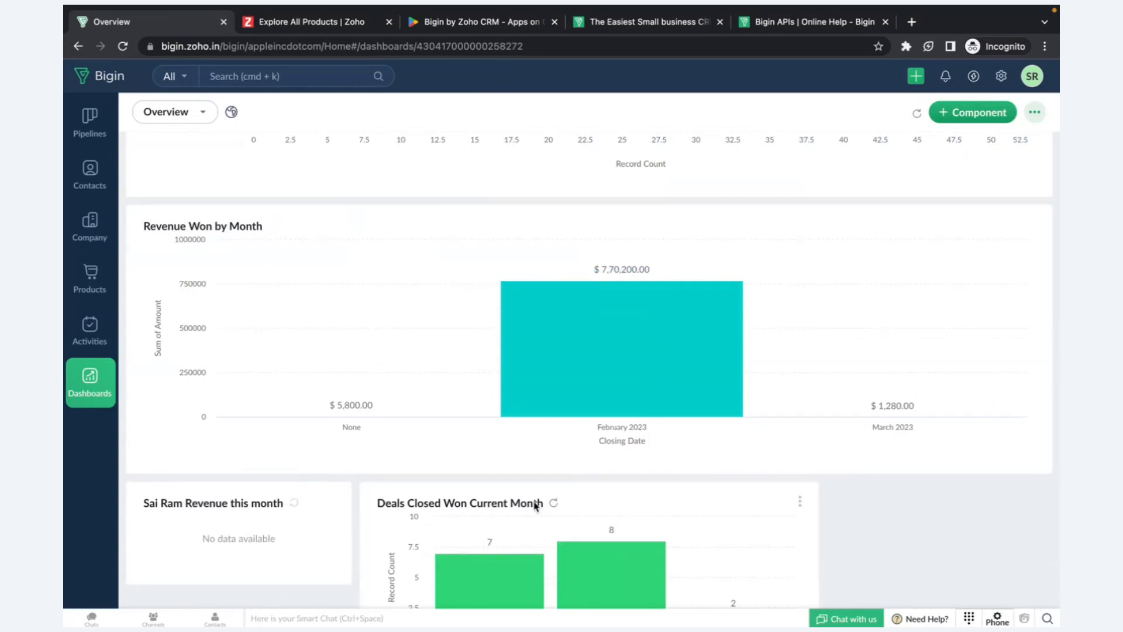
pyautogui.click(556, 503)
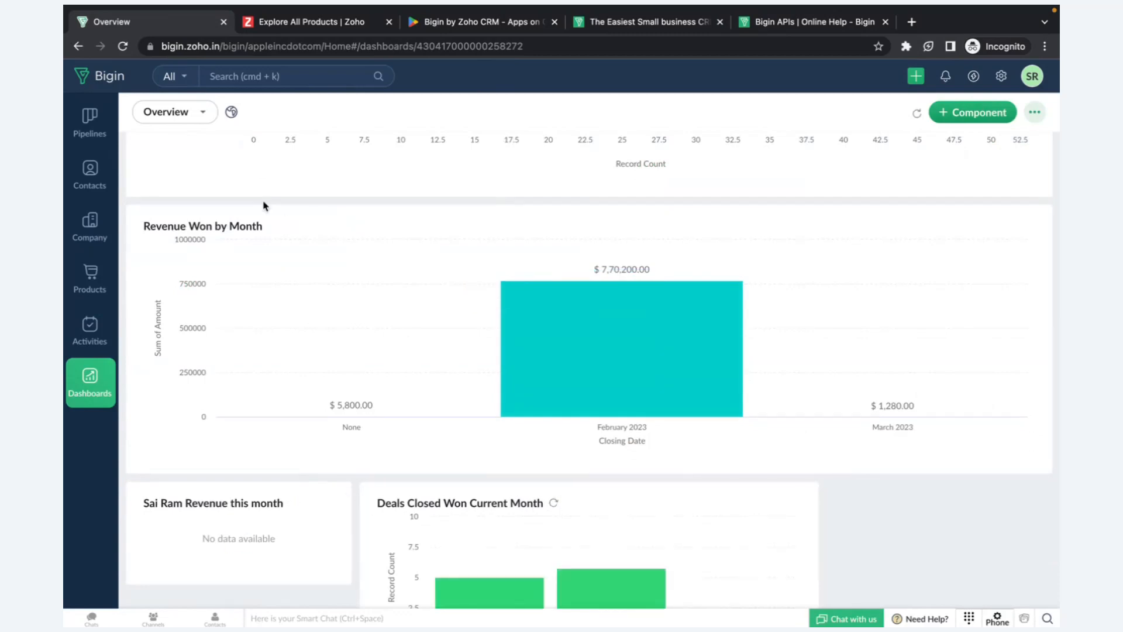
pyautogui.click(273, 226)
pyautogui.scroll(3, 351, 234)
pyautogui.scroll(3, 365, 236)
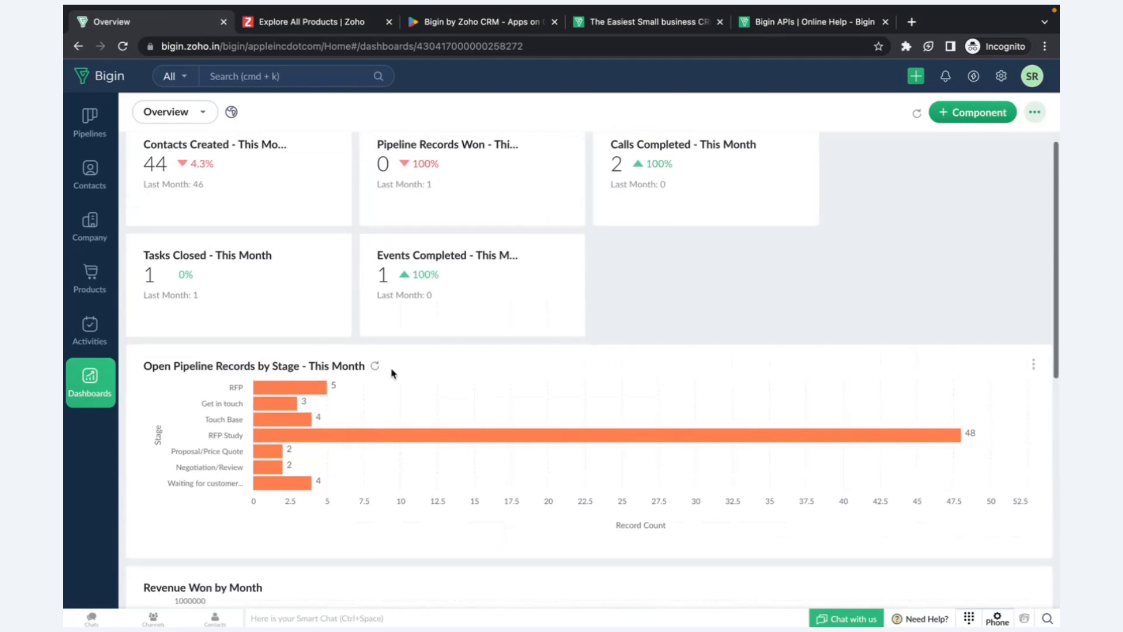
pyautogui.click(376, 366)
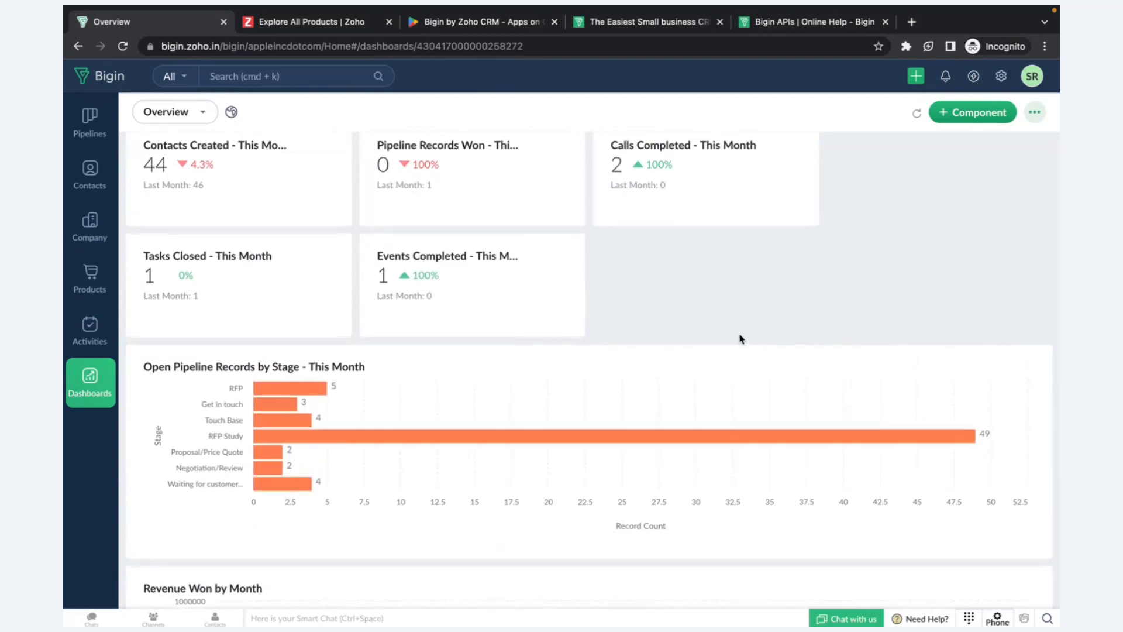
pyautogui.scroll(1, 739, 337)
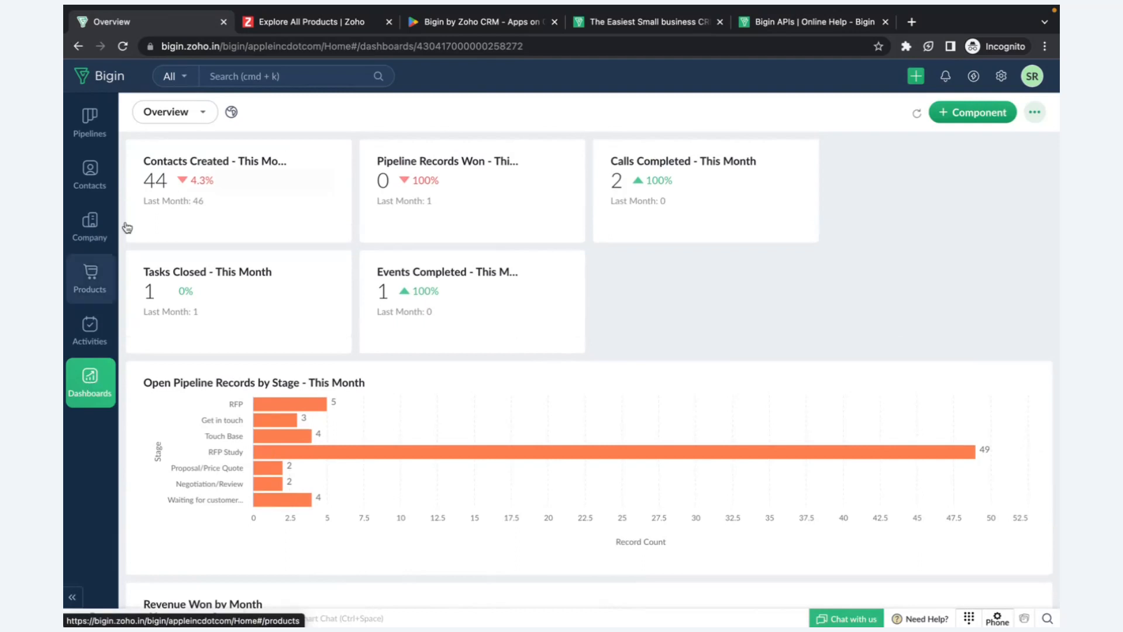
# Browse the available dashboards, start a new dashboard to inspect its sharing options, and cancel it.
pyautogui.click(175, 112)
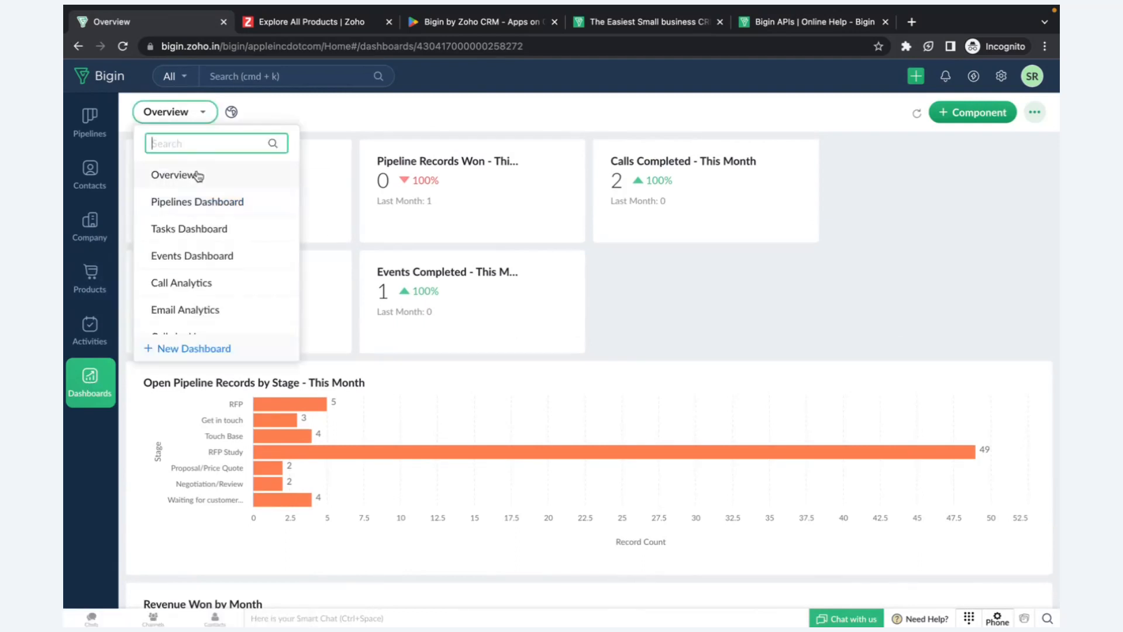
pyautogui.scroll(-1, 197, 272)
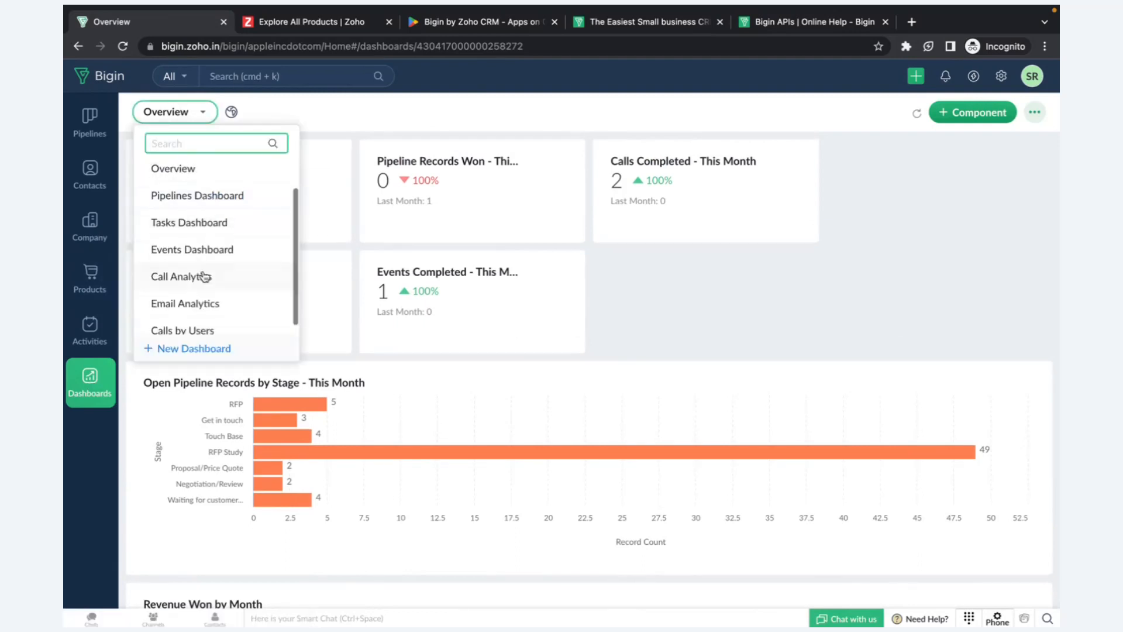
pyautogui.click(196, 351)
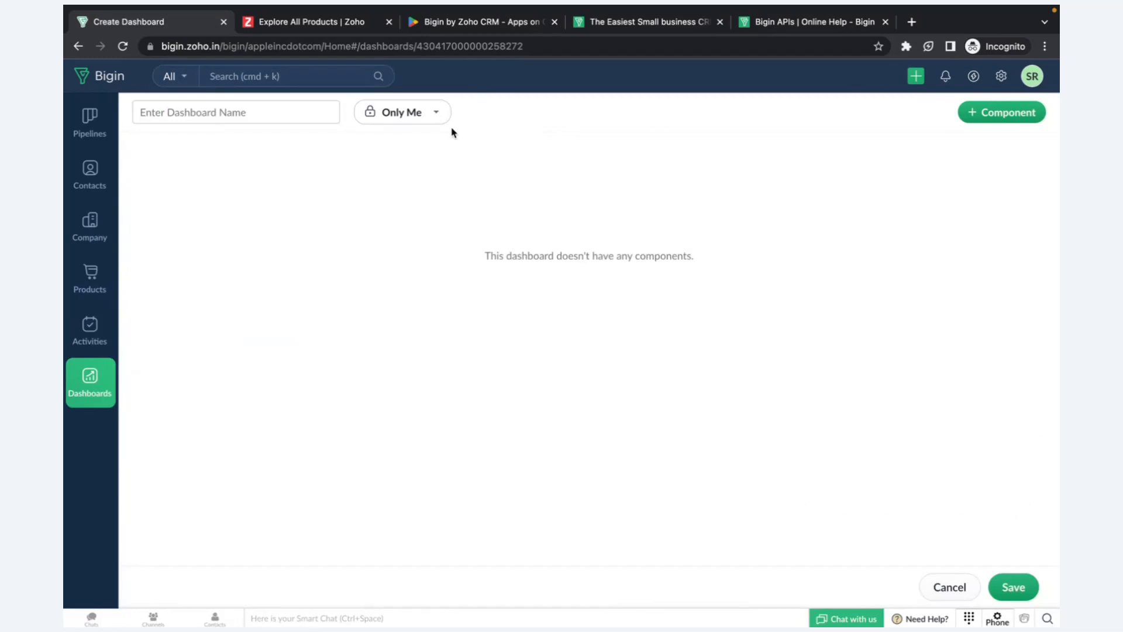
pyautogui.click(403, 114)
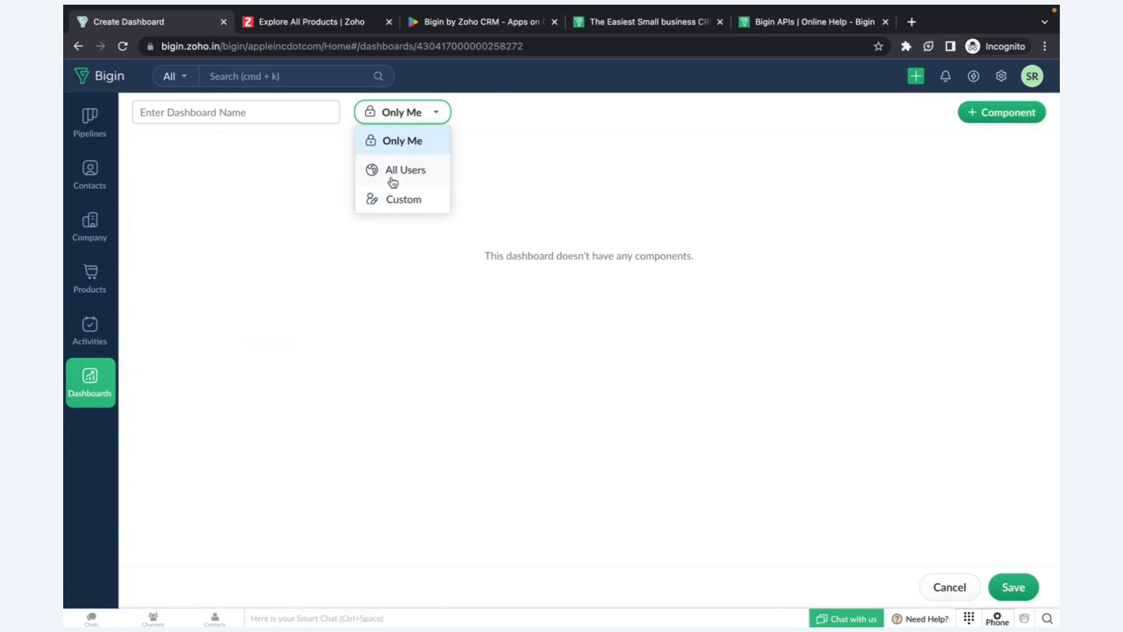
pyautogui.click(940, 579)
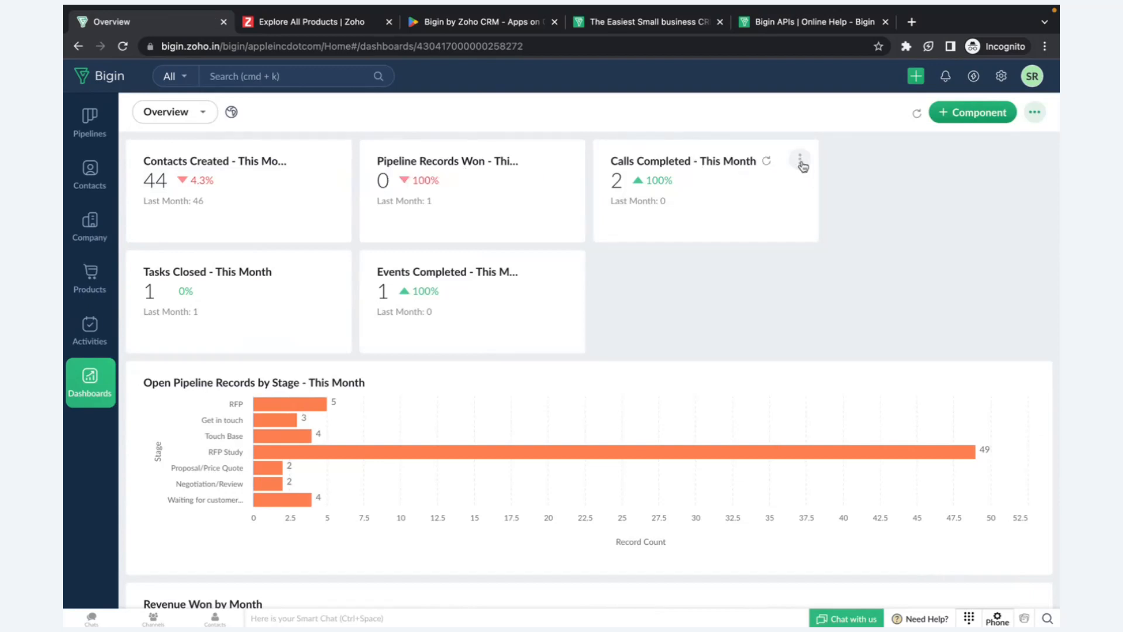
# Open the Calls Completed - This Month KPI for editing and examine its available KPI metrics.
pyautogui.click(800, 161)
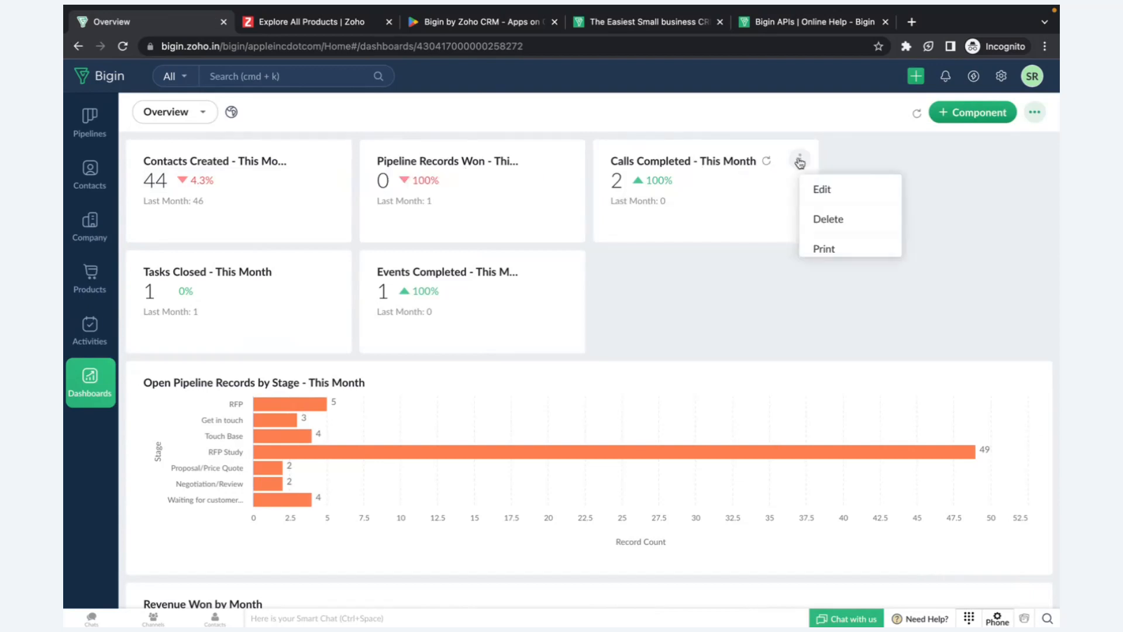
pyautogui.click(839, 182)
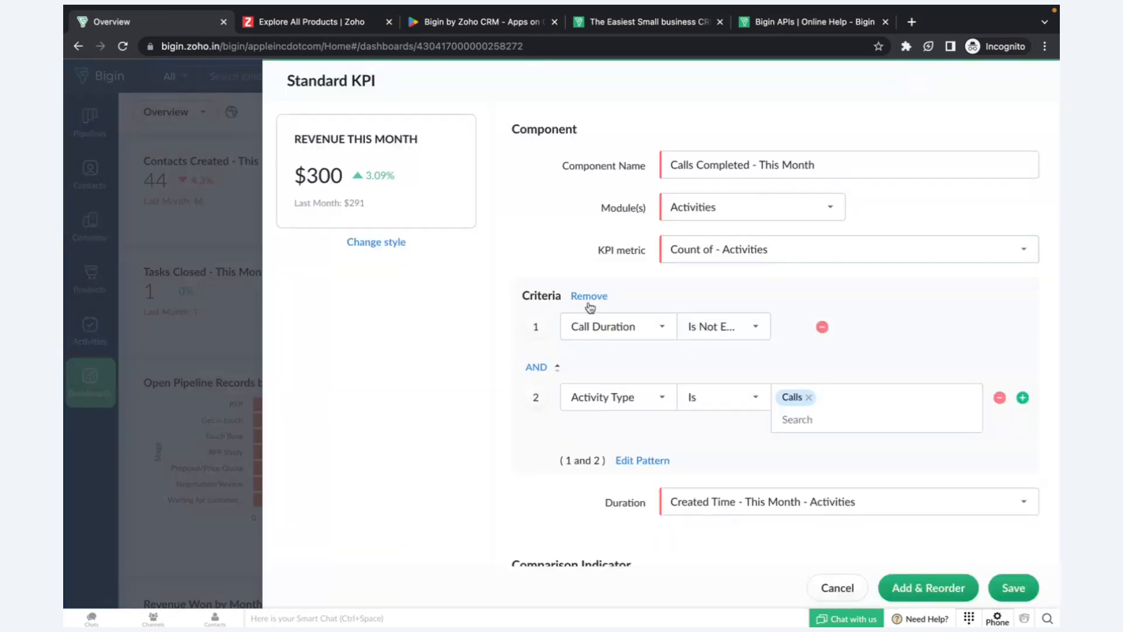
pyautogui.click(809, 251)
pyautogui.scroll(-1, 805, 388)
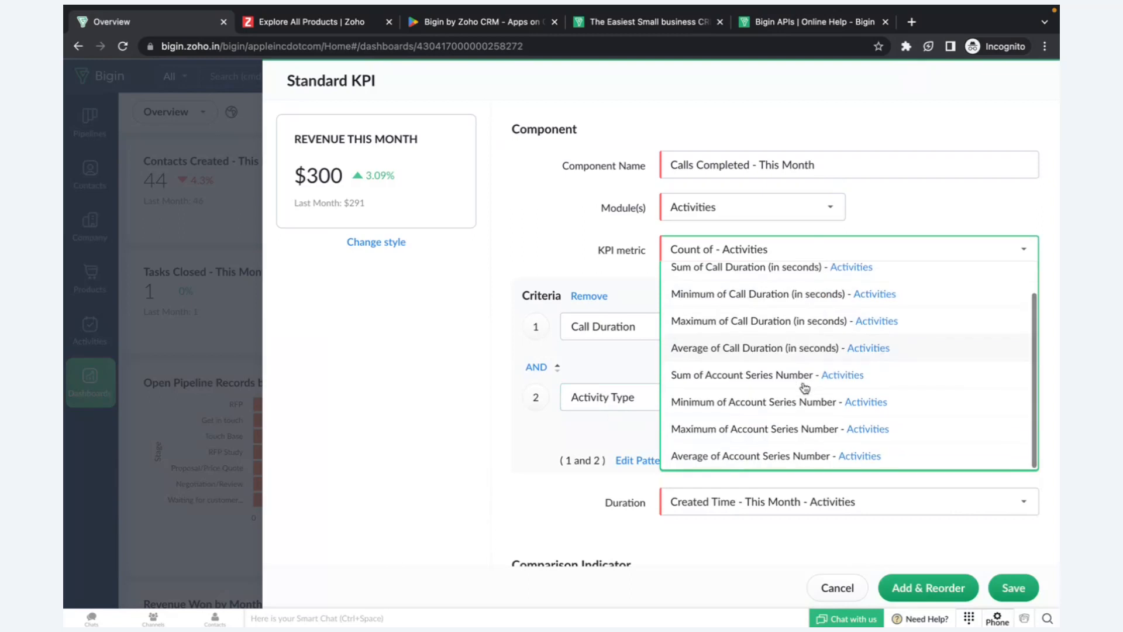
pyautogui.scroll(1, 805, 388)
pyautogui.click(563, 247)
# Inspect the KPI's module choices, criteria, duration and comparison indicator settings, and cancel the edit.
pyautogui.click(754, 209)
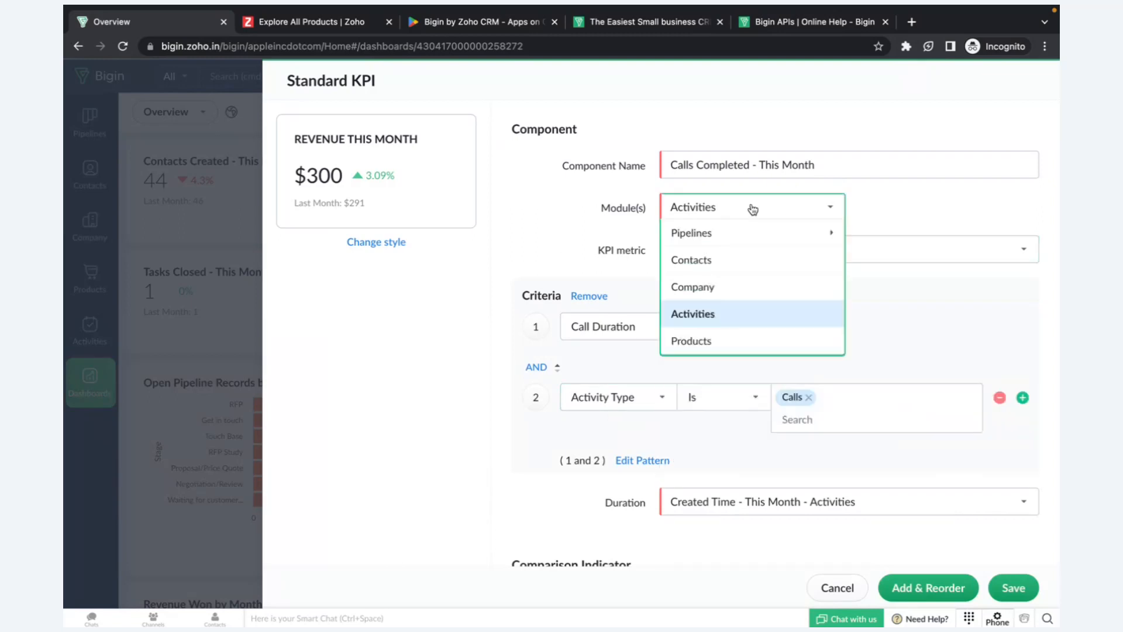
pyautogui.moveTo(753, 236)
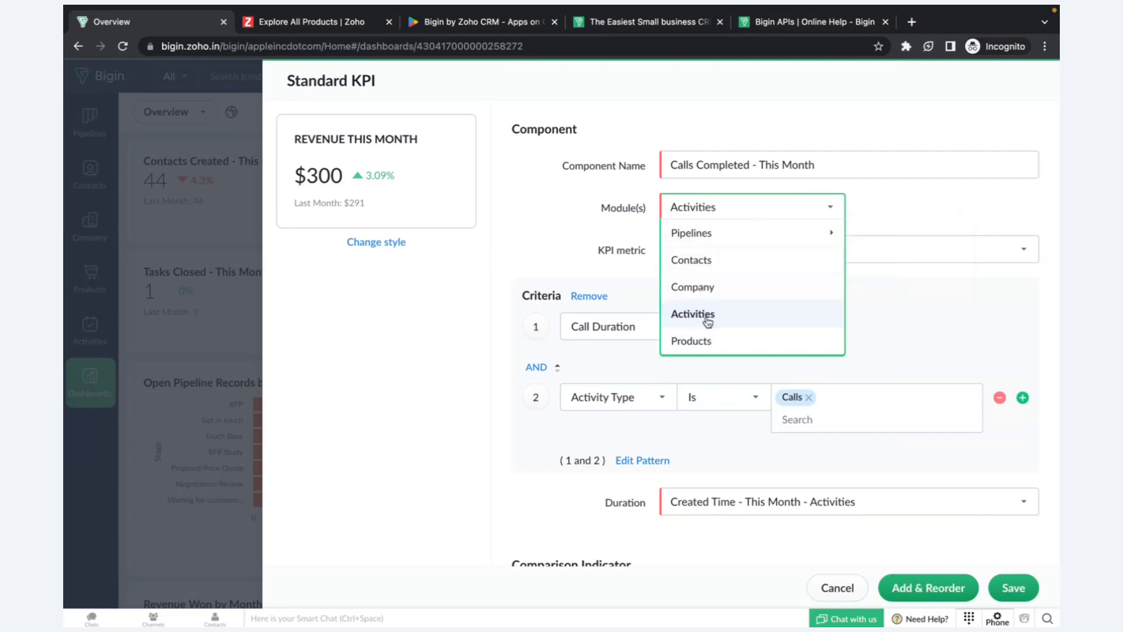
pyautogui.click(586, 215)
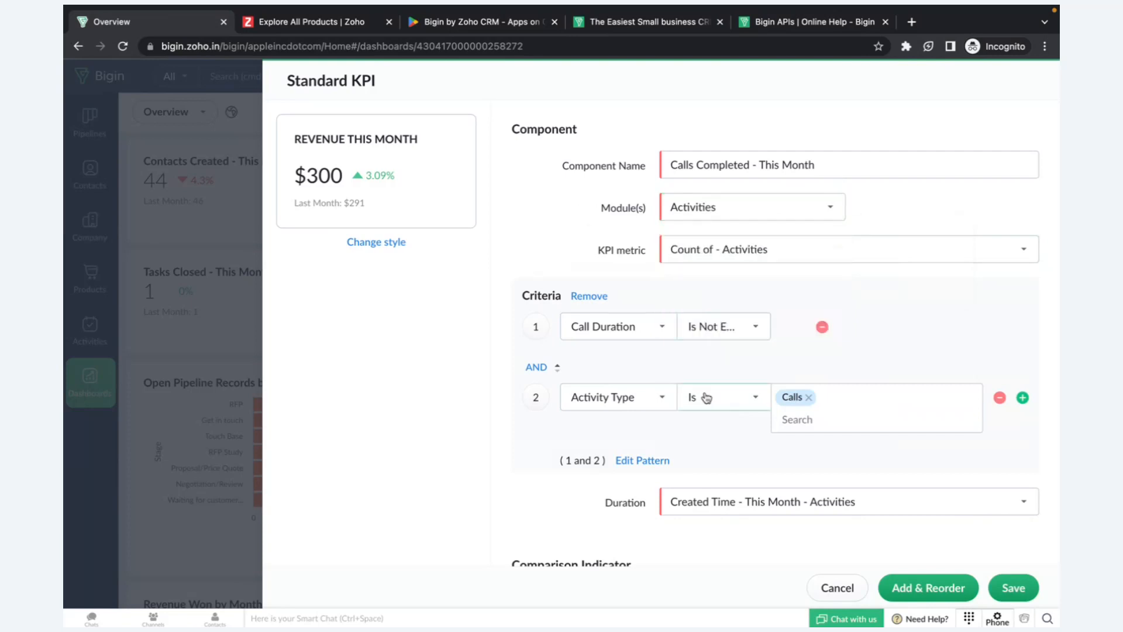
pyautogui.scroll(-3, 705, 386)
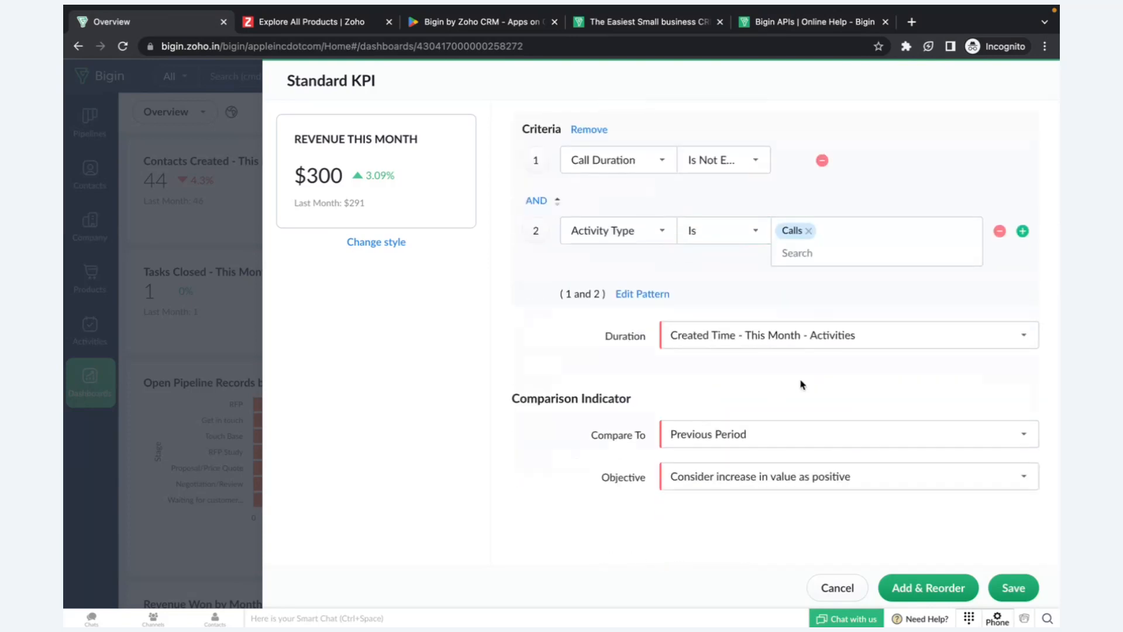
pyautogui.scroll(3, 803, 384)
pyautogui.click(843, 587)
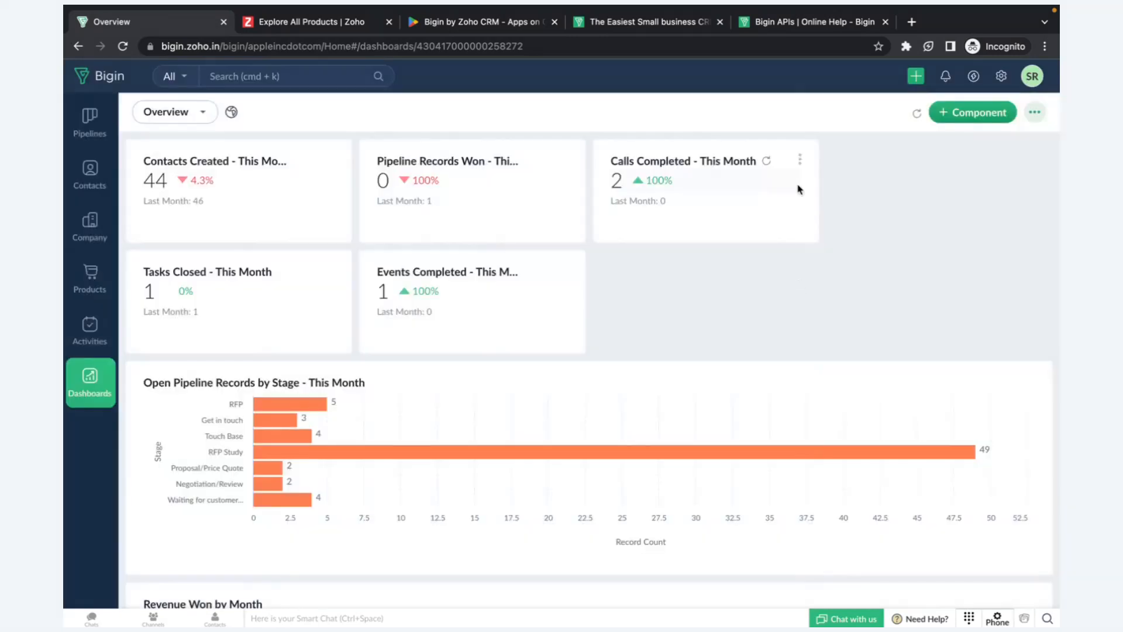
# Review the chart types offered for a new dashboard component without adding one, and open the All Contacts list.
pyautogui.click(966, 115)
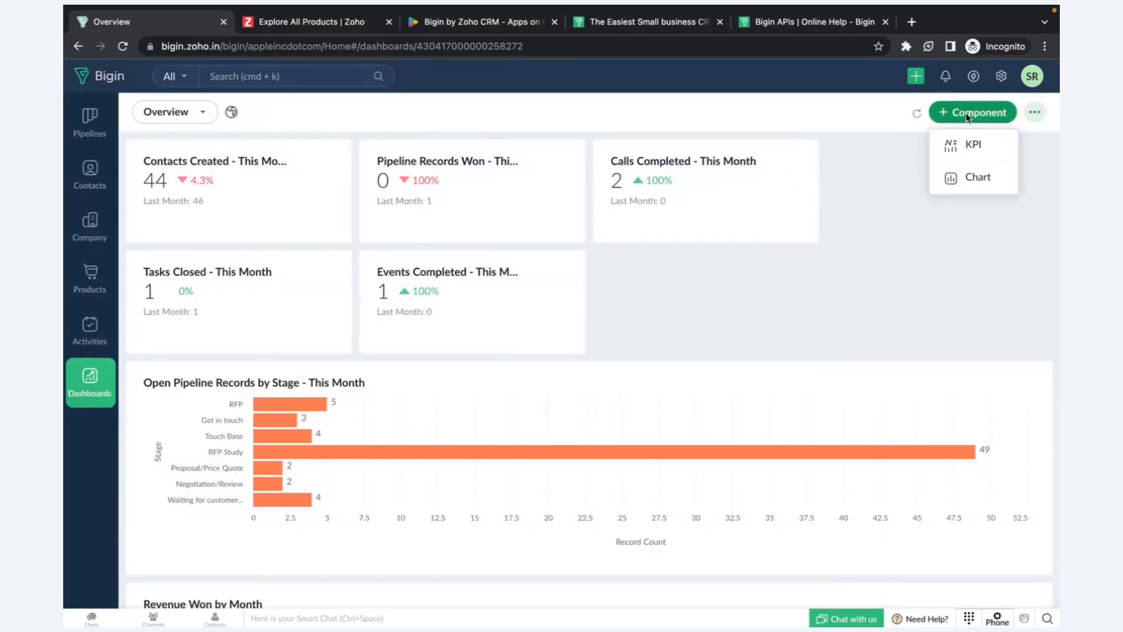
pyautogui.click(968, 177)
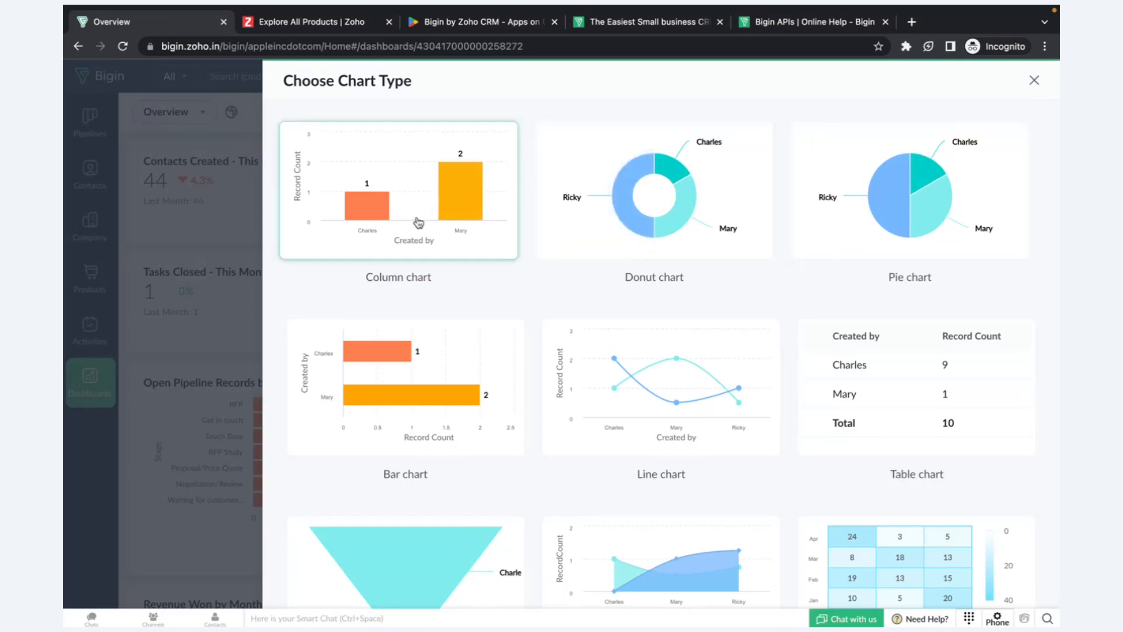
pyautogui.scroll(-2, 823, 291)
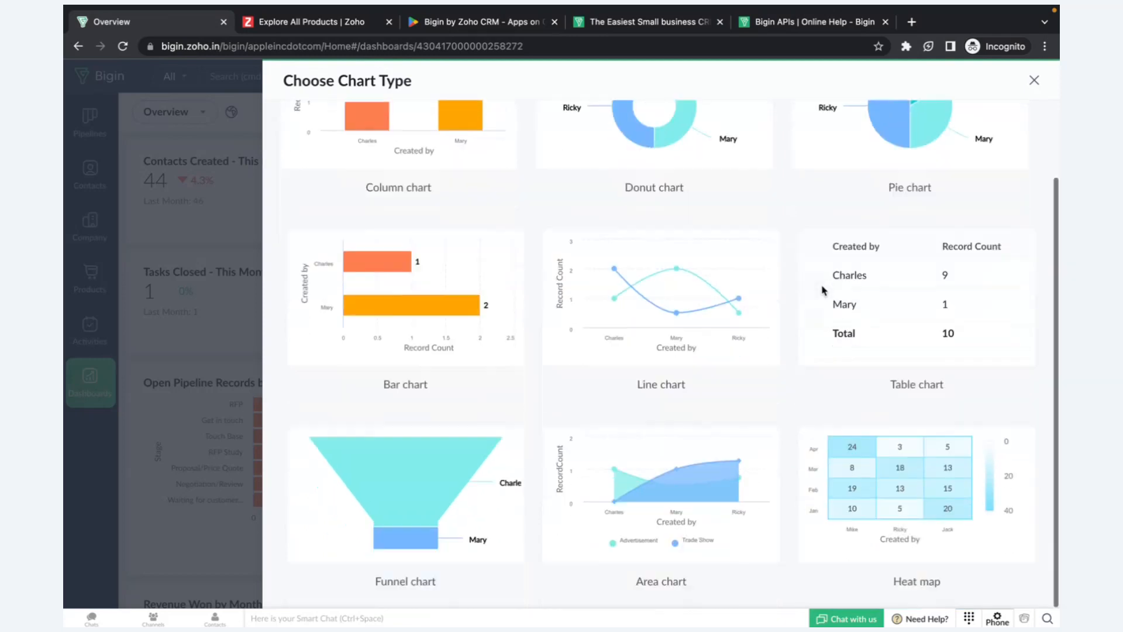
pyautogui.scroll(2, 818, 254)
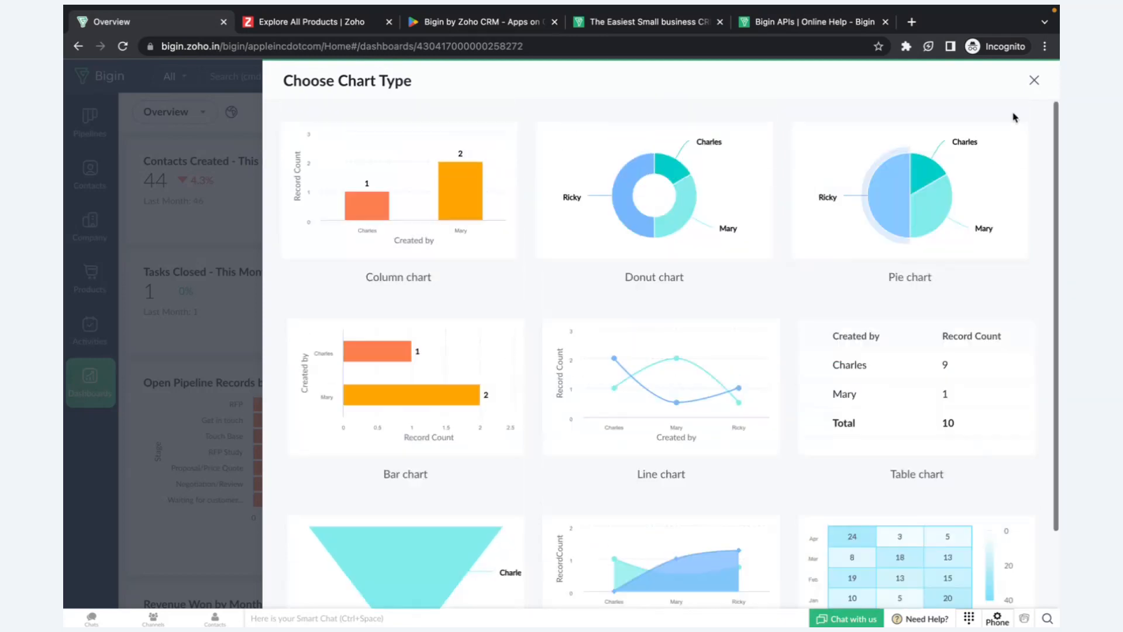
pyautogui.click(1036, 82)
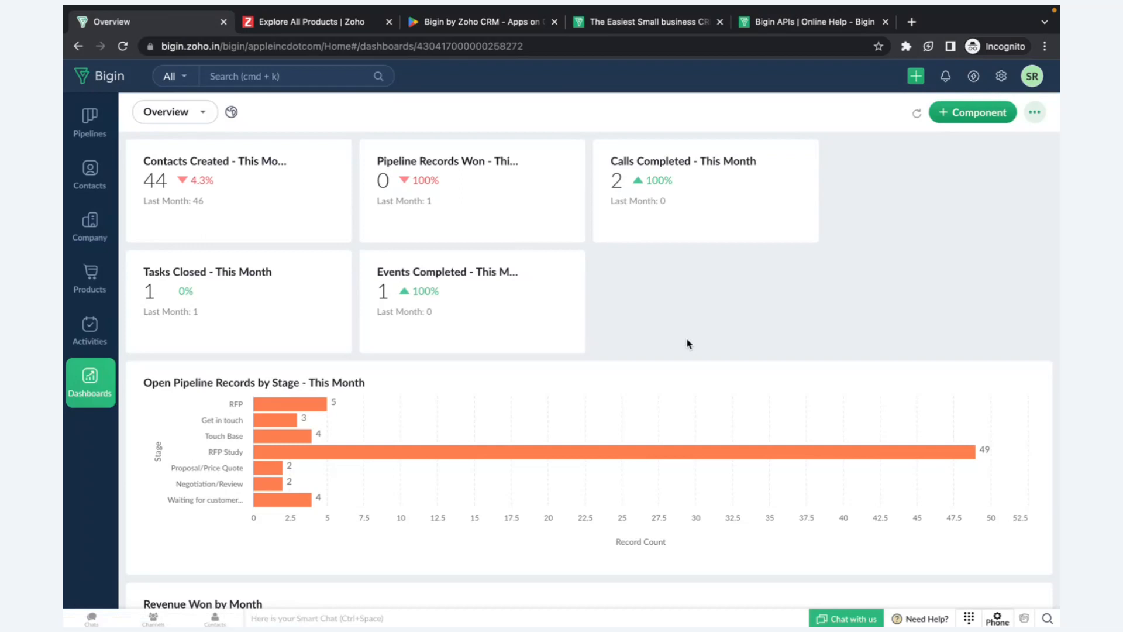
pyautogui.click(89, 173)
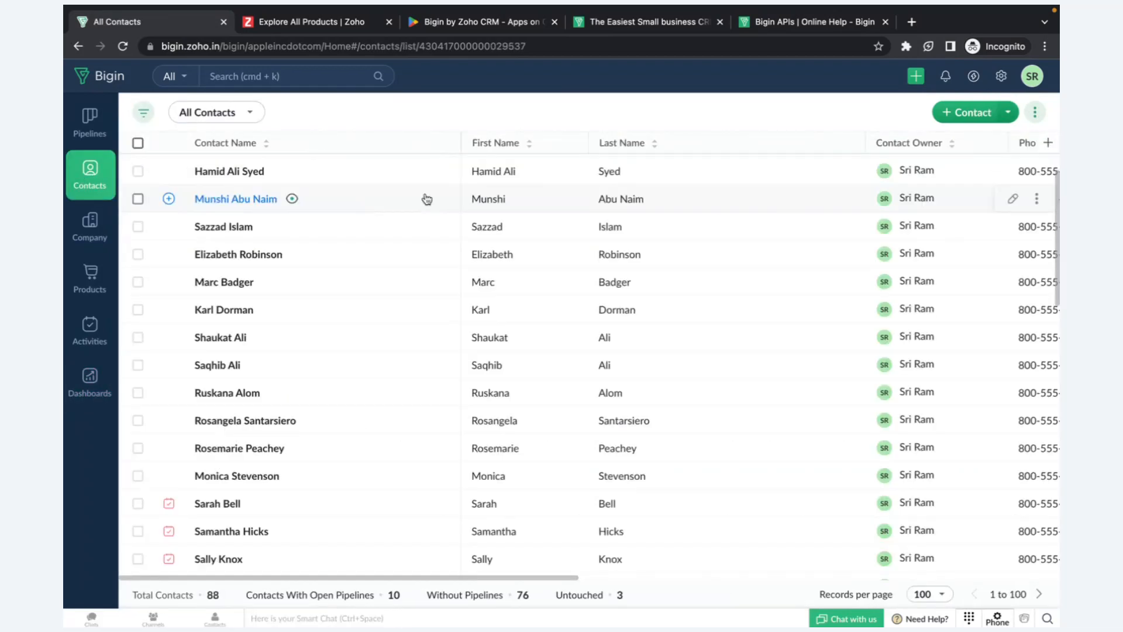